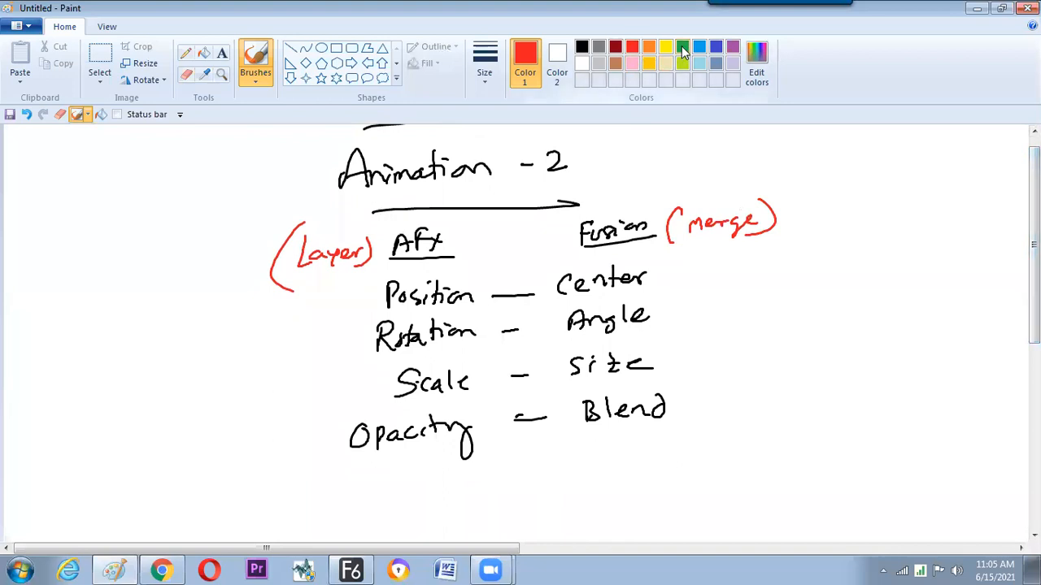
# Handwrite "Anchor Point — X" in green as a new row below Opacity and underline the red word "merge".
pyautogui.moveTo(284, 504)
pyautogui.mouseDown()
pyautogui.moveTo(379, 489)
pyautogui.moveTo(413, 467)
pyautogui.moveTo(419, 484)
pyautogui.moveTo(431, 481)
pyautogui.moveTo(425, 473)
pyautogui.moveTo(461, 478)
pyautogui.mouseUp()
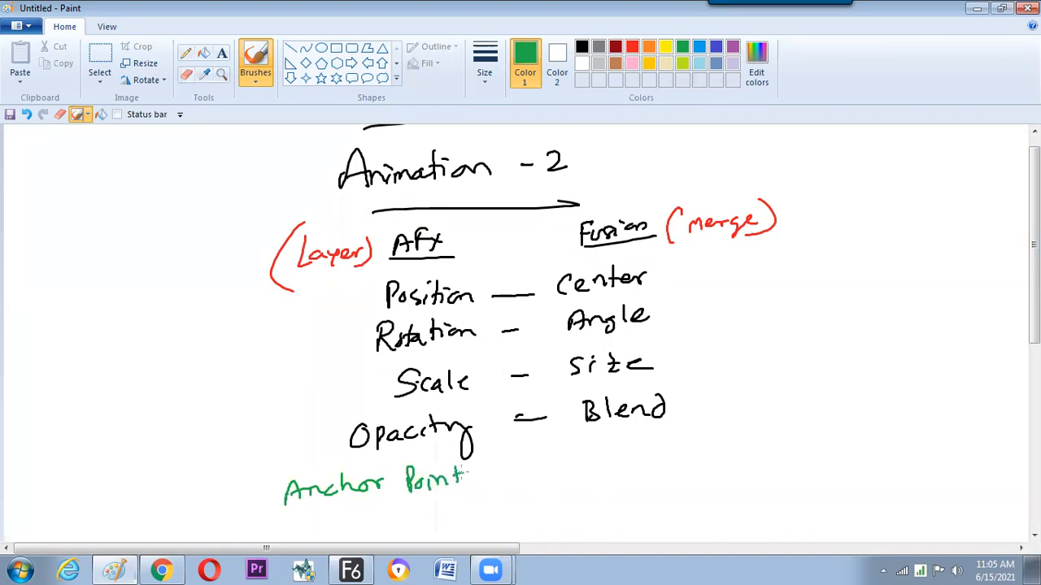
pyautogui.moveTo(525, 465); pyautogui.dragTo(556, 465)
pyautogui.moveTo(602, 450)
pyautogui.mouseDown()
pyautogui.moveTo(634, 467)
pyautogui.moveTo(598, 474)
pyautogui.mouseUp()
pyautogui.moveTo(688, 244); pyautogui.dragTo(731, 244)
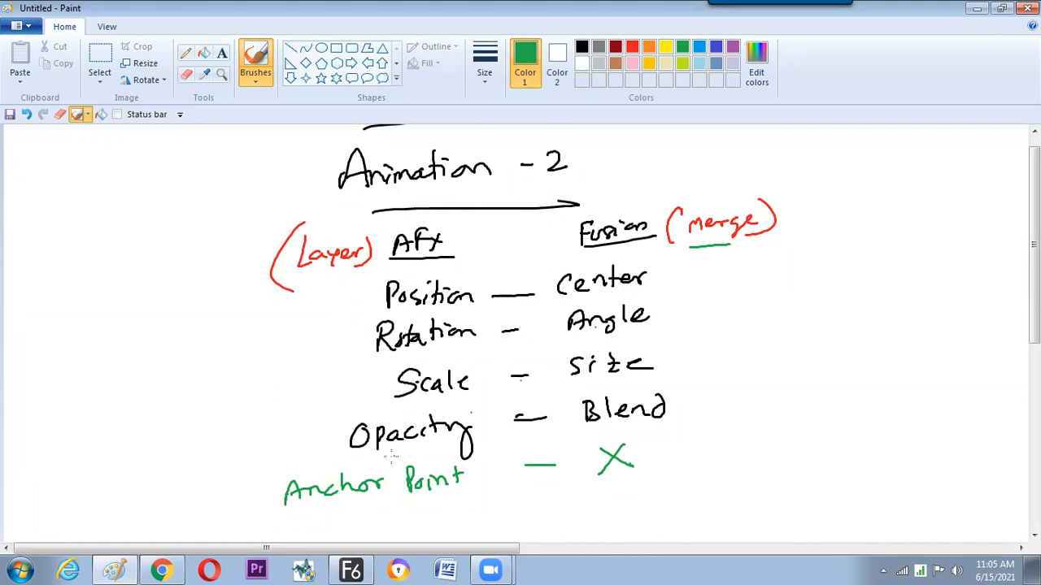
# Write "(TRANFORM Node)" in green beside the X of the Anchor Point row.
pyautogui.moveTo(250, 480); pyautogui.dragTo(284, 476)
pyautogui.hotkey('ctrl', 'z')
pyautogui.moveTo(705, 435)
pyautogui.mouseDown()
pyautogui.moveTo(704, 455)
pyautogui.moveTo(709, 433)
pyautogui.mouseUp()
pyautogui.moveTo(716, 434)
pyautogui.mouseDown()
pyautogui.moveTo(716, 455)
pyautogui.moveTo(768, 439)
pyautogui.moveTo(779, 452)
pyautogui.moveTo(826, 433)
pyautogui.moveTo(839, 439)
pyautogui.moveTo(835, 462)
pyautogui.moveTo(858, 459)
pyautogui.moveTo(859, 446)
pyautogui.moveTo(883, 476)
pyautogui.mouseUp()
pyautogui.moveTo(707, 418); pyautogui.dragTo(704, 482)
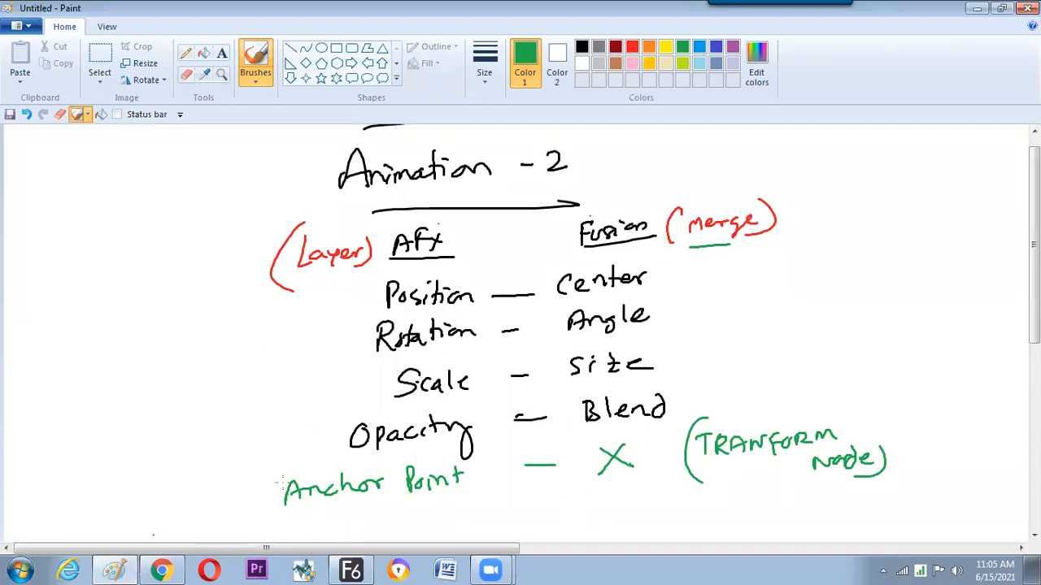
# Link Size to the Transform node with an arrow, add an infinity mark, W and H by Scale, write "W x H" and underline the node's name.
pyautogui.hscroll(3, 341, 448)
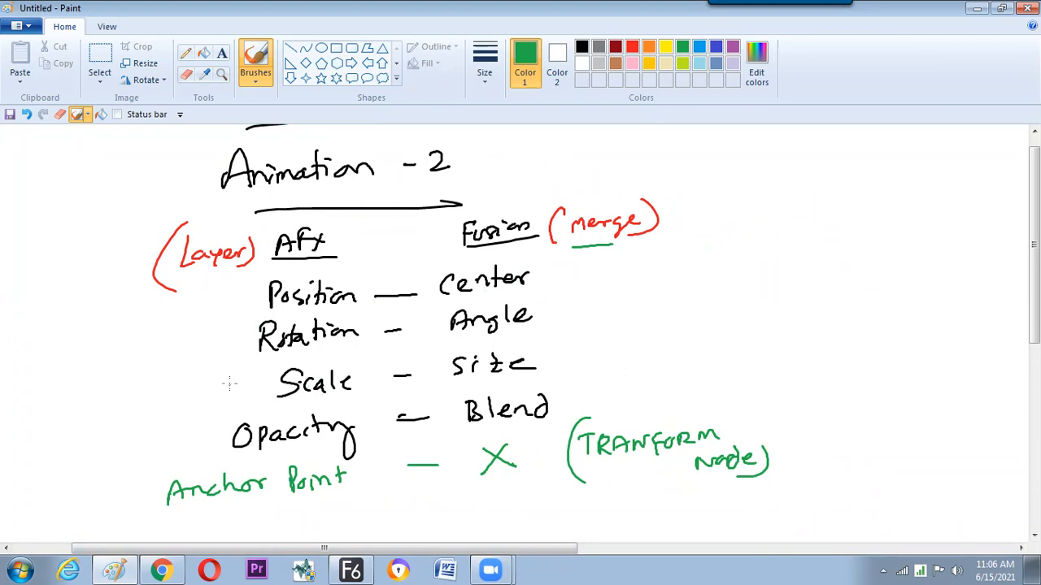
pyautogui.moveTo(222, 380); pyautogui.dragTo(240, 395)
pyautogui.moveTo(642, 428)
pyautogui.mouseDown()
pyautogui.moveTo(630, 362)
pyautogui.moveTo(618, 362)
pyautogui.moveTo(631, 359)
pyautogui.moveTo(653, 420)
pyautogui.mouseUp()
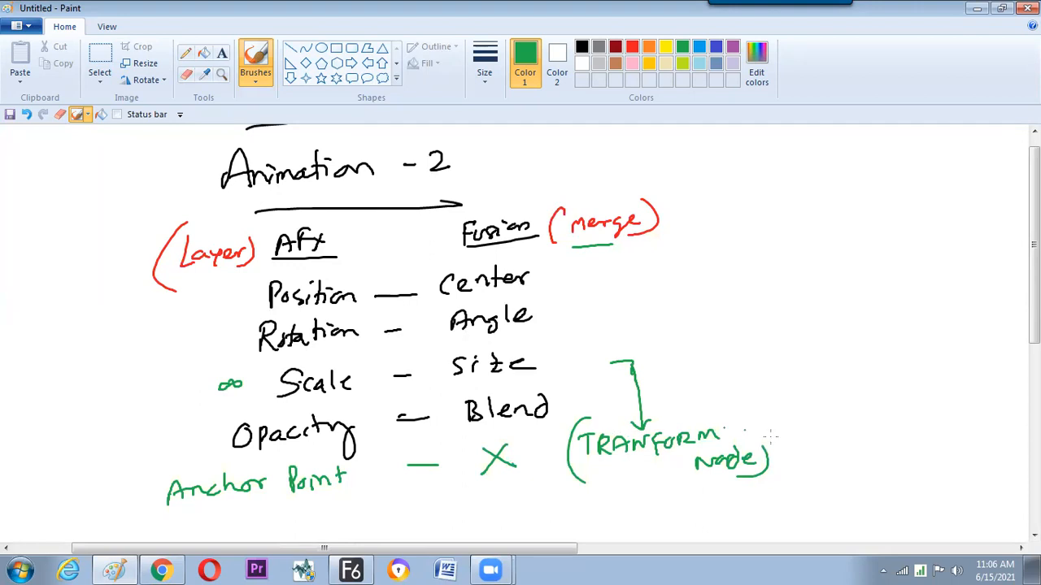
pyautogui.moveTo(786, 456)
pyautogui.mouseDown()
pyautogui.moveTo(837, 443)
pyautogui.moveTo(841, 452)
pyautogui.moveTo(824, 453)
pyautogui.mouseUp()
pyautogui.moveTo(153, 388); pyautogui.dragTo(177, 387)
pyautogui.moveTo(245, 379); pyautogui.dragTo(265, 397)
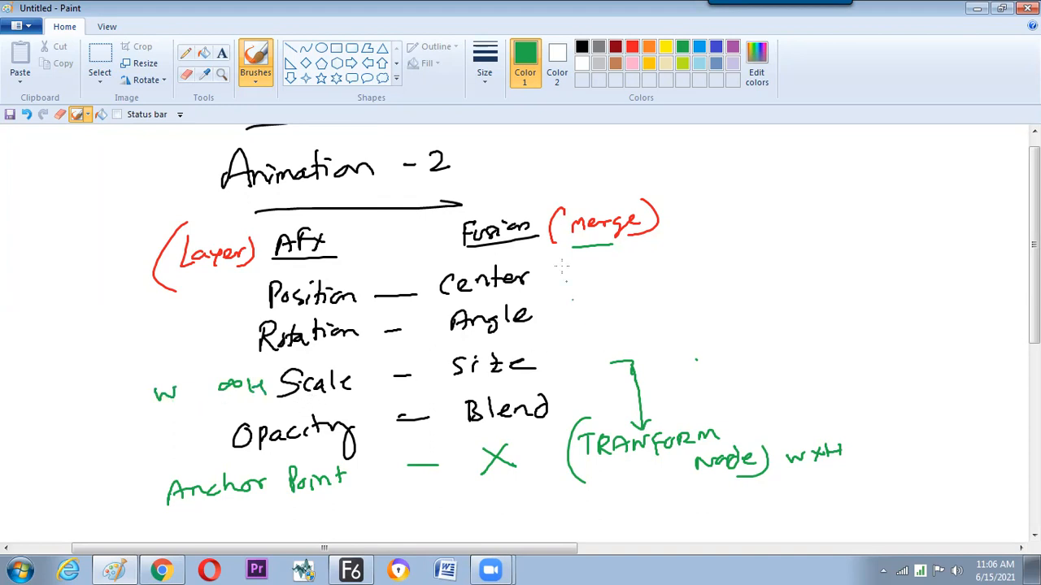
pyautogui.moveTo(589, 364); pyautogui.dragTo(623, 362)
pyautogui.moveTo(594, 469)
pyautogui.mouseDown()
pyautogui.moveTo(678, 468)
pyautogui.moveTo(676, 483)
pyautogui.moveTo(709, 485)
pyautogui.mouseUp()
# Switch to Fusion and demonstrate Merge1's Blend by lowering it and returning it to 1.0.
pyautogui.hotkey('alt', 'Tab')
pyautogui.click(192, 363)
pyautogui.click(128, 386)
pyautogui.moveTo(278, 385); pyautogui.dragTo(274, 392)
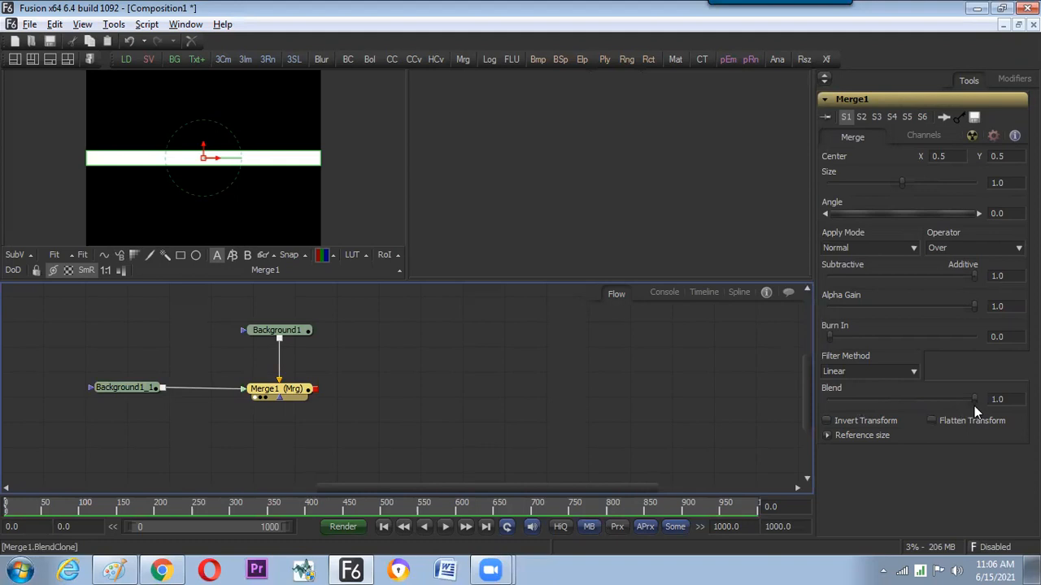
pyautogui.moveTo(974, 399); pyautogui.dragTo(830, 401)
pyautogui.moveTo(915, 407); pyautogui.dragTo(984, 411)
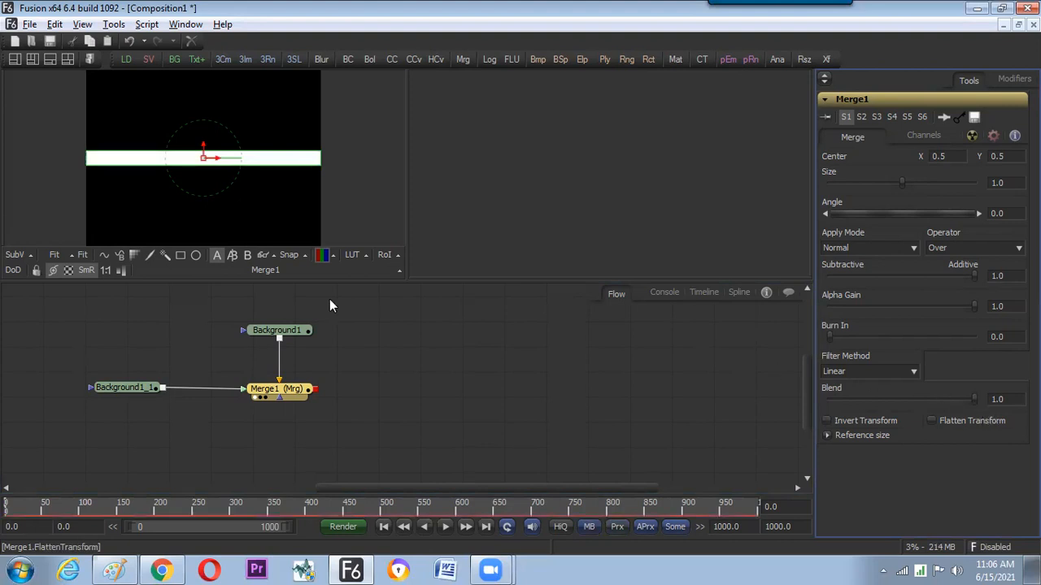
pyautogui.click(294, 402)
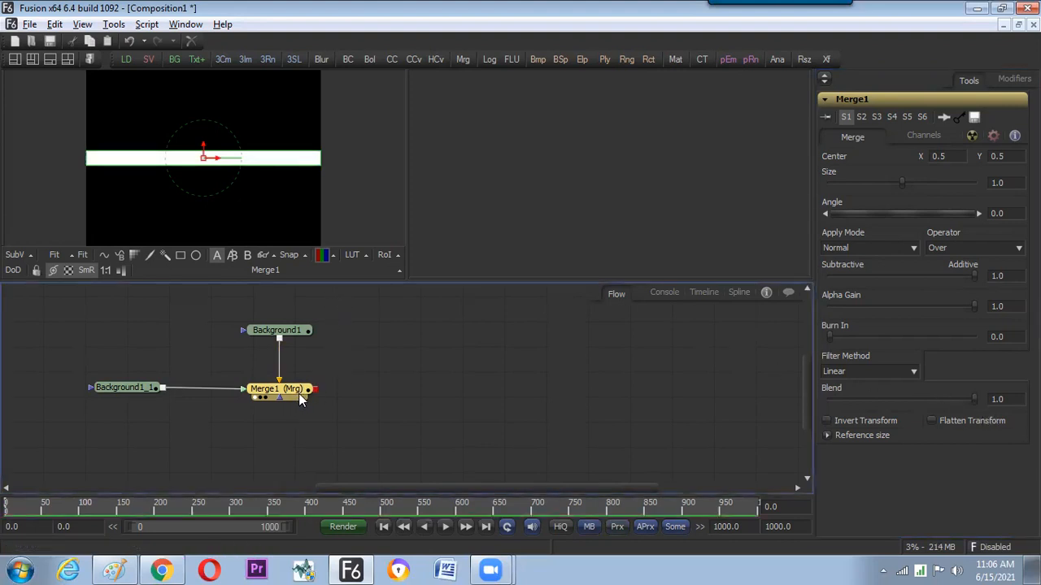
# Switch to Paint and draw a vertical green divider line beside the comparison notes.
pyautogui.hotkey('alt', 'Tab')
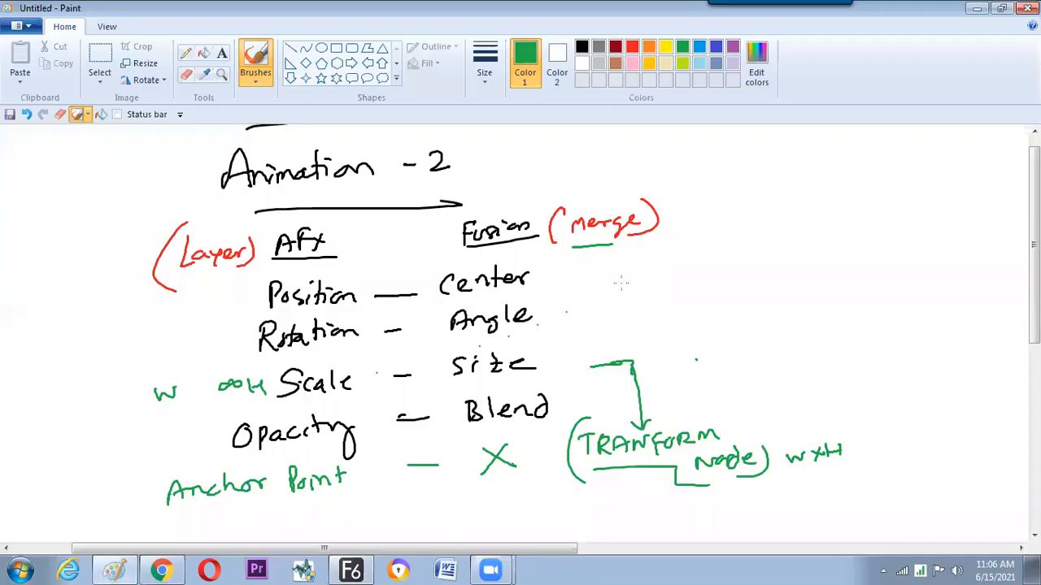
pyautogui.moveTo(686, 151); pyautogui.dragTo(685, 379)
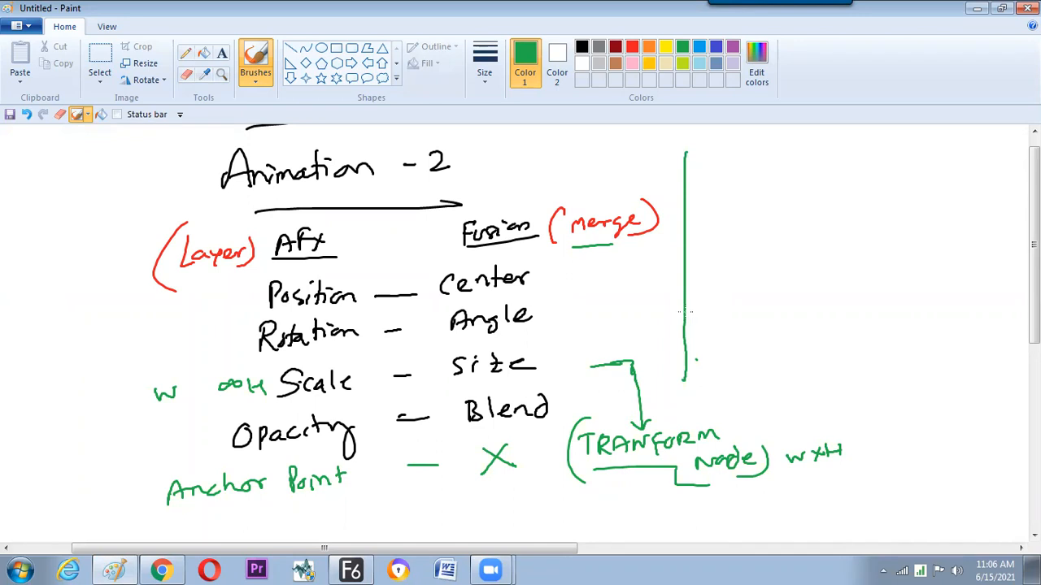
# Switch to Fusion and compare the Flow and Spline views by alternating between them.
pyautogui.hotkey('alt', 'Tab')
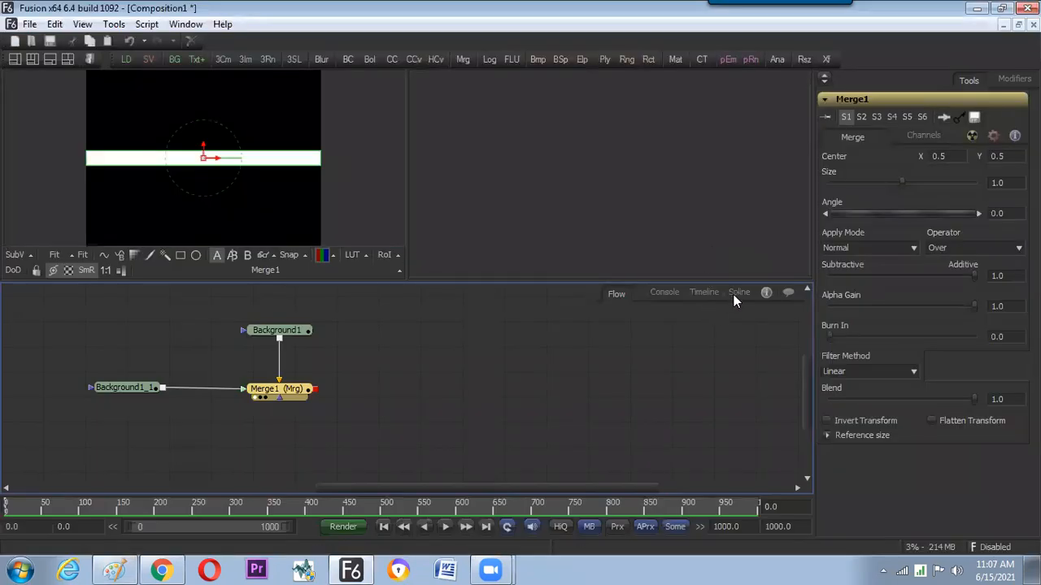
pyautogui.scroll(-3, 720, 294)
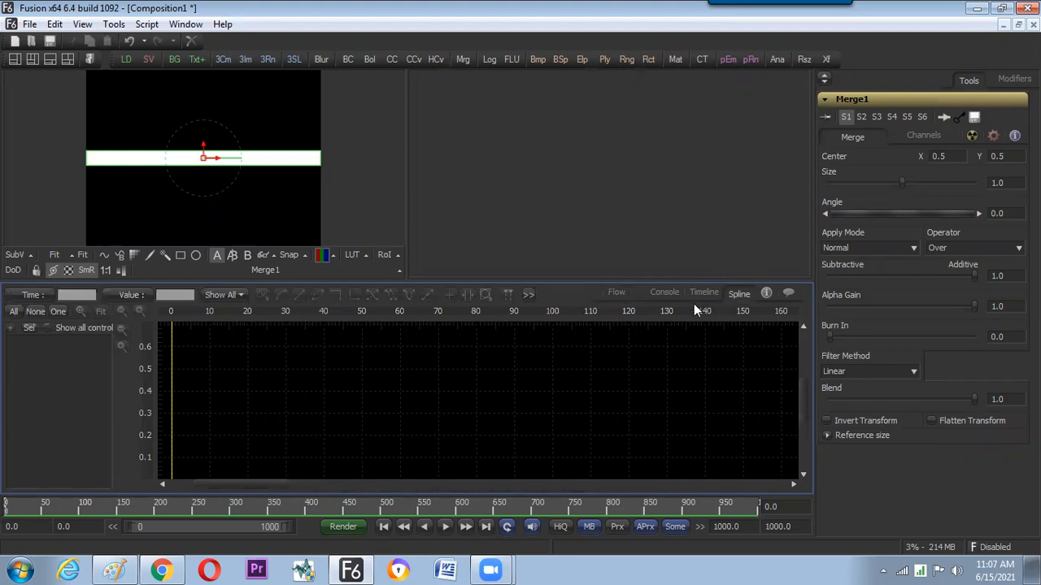
pyautogui.scroll(3, 697, 306)
pyautogui.scroll(-3, 699, 298)
pyautogui.scroll(3, 701, 296)
pyautogui.scroll(-3, 699, 297)
pyautogui.scroll(3, 695, 301)
pyautogui.scroll(-3, 693, 305)
pyautogui.scroll(3, 691, 305)
# Switch to Paint and write "F5" and "F8" in green beside the divider, each inside a circle.
pyautogui.hotkey('alt', 'Tab')
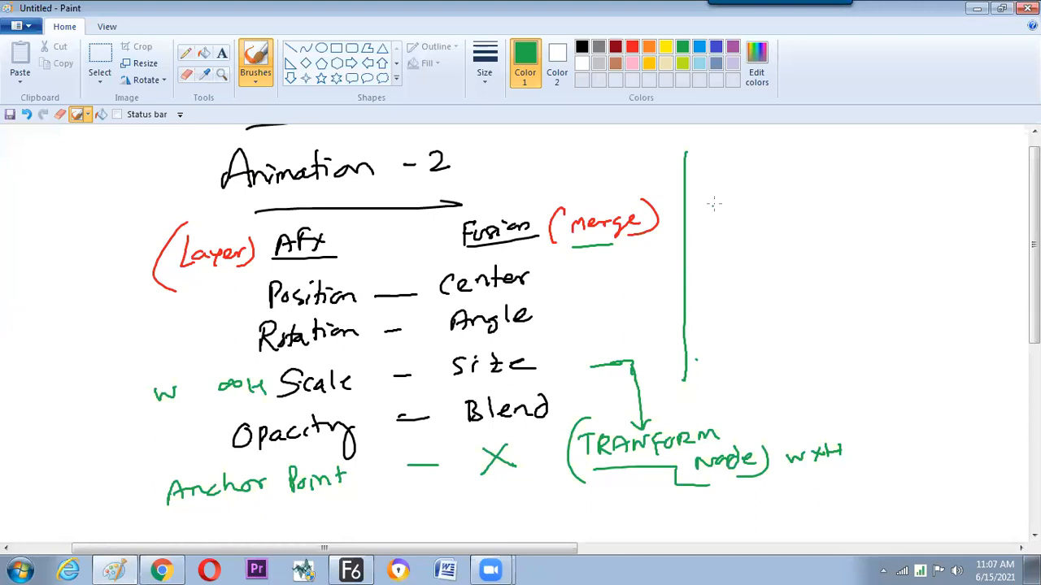
pyautogui.moveTo(718, 197)
pyautogui.mouseDown()
pyautogui.moveTo(718, 224)
pyautogui.moveTo(737, 196)
pyautogui.mouseUp()
pyautogui.moveTo(720, 210)
pyautogui.mouseDown()
pyautogui.moveTo(740, 224)
pyautogui.moveTo(731, 232)
pyautogui.mouseUp()
pyautogui.moveTo(756, 179)
pyautogui.mouseDown()
pyautogui.moveTo(714, 235)
pyautogui.moveTo(759, 231)
pyautogui.moveTo(748, 183)
pyautogui.mouseUp()
pyautogui.moveTo(726, 285); pyautogui.dragTo(724, 311)
pyautogui.moveTo(724, 284)
pyautogui.mouseDown()
pyautogui.moveTo(738, 283)
pyautogui.moveTo(734, 298)
pyautogui.mouseUp()
pyautogui.moveTo(744, 295)
pyautogui.mouseDown()
pyautogui.moveTo(763, 310)
pyautogui.moveTo(764, 276)
pyautogui.mouseUp()
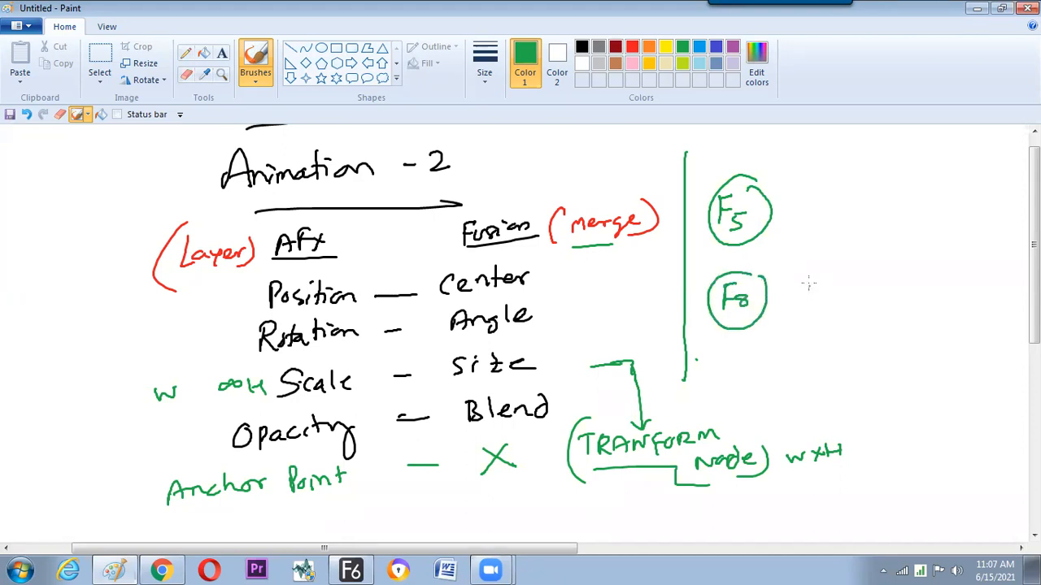
# Label the circled F8 "spline" and the circled F5 "Flow" in green handwriting.
pyautogui.moveTo(826, 286)
pyautogui.mouseDown()
pyautogui.moveTo(814, 300)
pyautogui.moveTo(832, 306)
pyautogui.mouseUp()
pyautogui.moveTo(832, 291); pyautogui.dragTo(848, 299)
pyautogui.moveTo(856, 285)
pyautogui.mouseDown()
pyautogui.moveTo(856, 294)
pyautogui.moveTo(890, 298)
pyautogui.mouseUp()
pyautogui.moveTo(800, 197)
pyautogui.mouseDown()
pyautogui.moveTo(799, 220)
pyautogui.moveTo(811, 195)
pyautogui.mouseUp()
pyautogui.moveTo(800, 208); pyautogui.dragTo(817, 215)
pyautogui.moveTo(831, 205)
pyautogui.mouseDown()
pyautogui.moveTo(823, 210)
pyautogui.moveTo(831, 205)
pyautogui.mouseUp()
pyautogui.moveTo(838, 200)
pyautogui.mouseDown()
pyautogui.moveTo(847, 211)
pyautogui.moveTo(855, 198)
pyautogui.mouseUp()
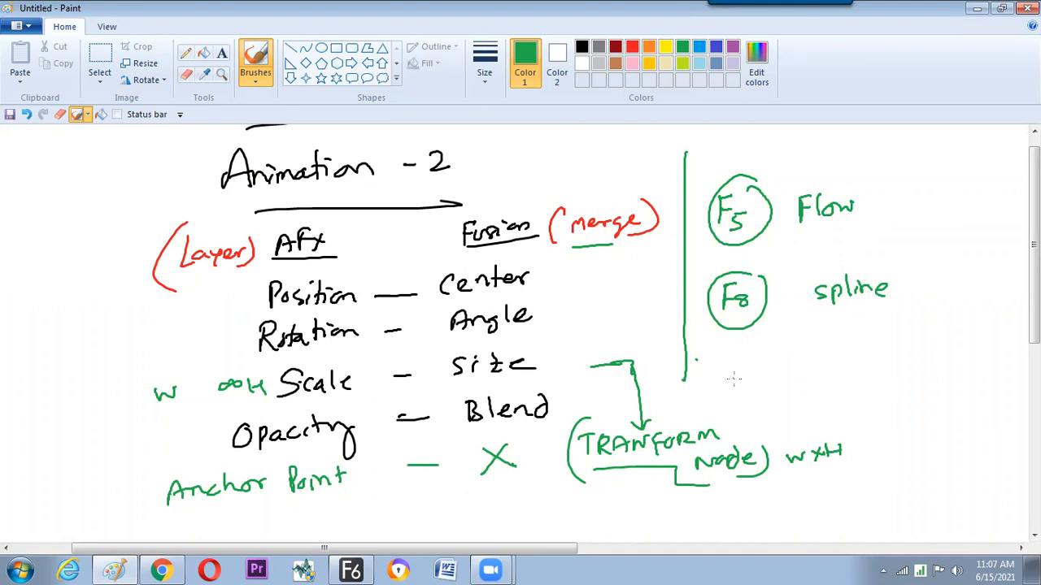
# Switch to Fusion and open the Timeline view.
pyautogui.hotkey('alt', 'Tab')
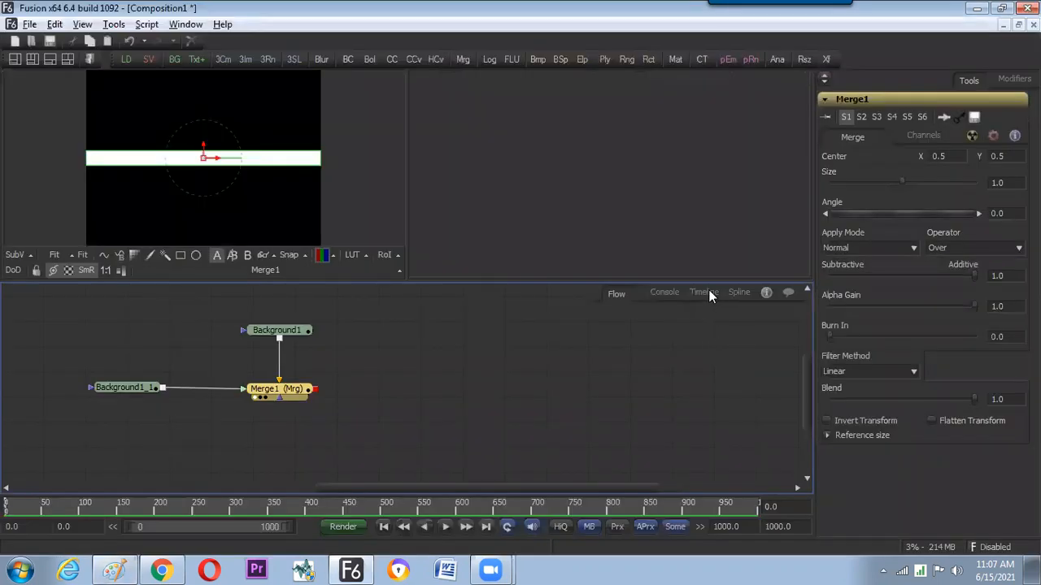
pyautogui.click(708, 296)
# Switch to Paint, add a circled "F7" labelled "TIMELINE" below F8, and bracket the spline and timeline rows together.
pyautogui.hotkey('alt', 'Tab')
pyautogui.moveTo(730, 359); pyautogui.dragTo(730, 387)
pyautogui.moveTo(730, 360)
pyautogui.mouseDown()
pyautogui.moveTo(745, 363)
pyautogui.moveTo(738, 372)
pyautogui.mouseUp()
pyautogui.moveTo(735, 374); pyautogui.dragTo(746, 386)
pyautogui.moveTo(743, 345)
pyautogui.mouseDown()
pyautogui.moveTo(732, 396)
pyautogui.moveTo(755, 348)
pyautogui.moveTo(810, 381)
pyautogui.moveTo(824, 361)
pyautogui.moveTo(822, 382)
pyautogui.mouseUp()
pyautogui.moveTo(831, 379)
pyautogui.mouseDown()
pyautogui.moveTo(838, 364)
pyautogui.moveTo(859, 379)
pyautogui.moveTo(871, 362)
pyautogui.mouseUp()
pyautogui.moveTo(859, 370); pyautogui.dragTo(868, 370)
pyautogui.moveTo(858, 377); pyautogui.dragTo(929, 368)
pyautogui.moveTo(919, 374); pyautogui.dragTo(931, 374)
pyautogui.moveTo(935, 289); pyautogui.dragTo(945, 379)
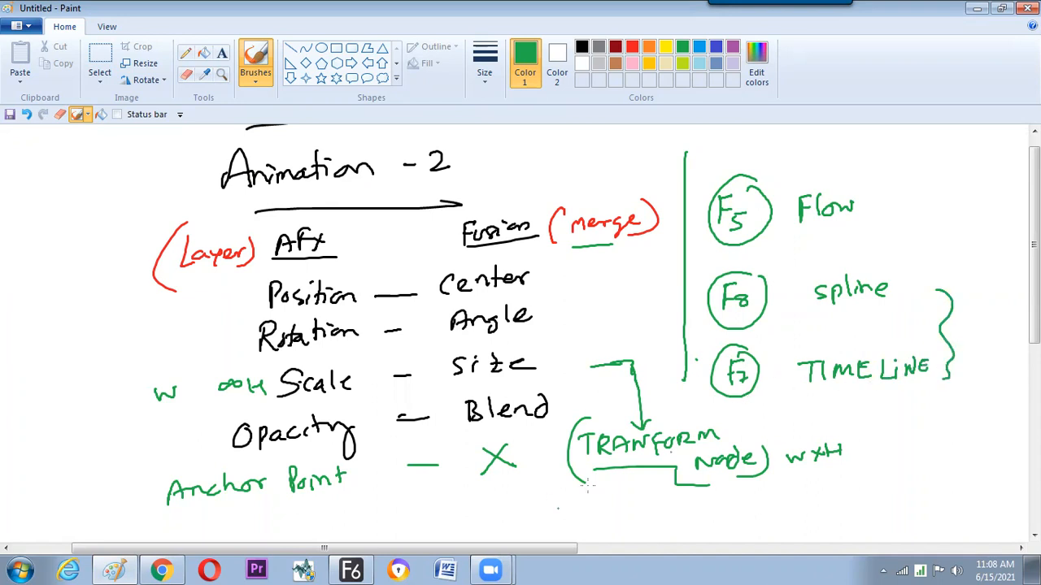
# Write "(TIMING)" in green parentheses beside the TIMELINE row's bracket.
pyautogui.moveTo(537, 549); pyautogui.dragTo(620, 549)
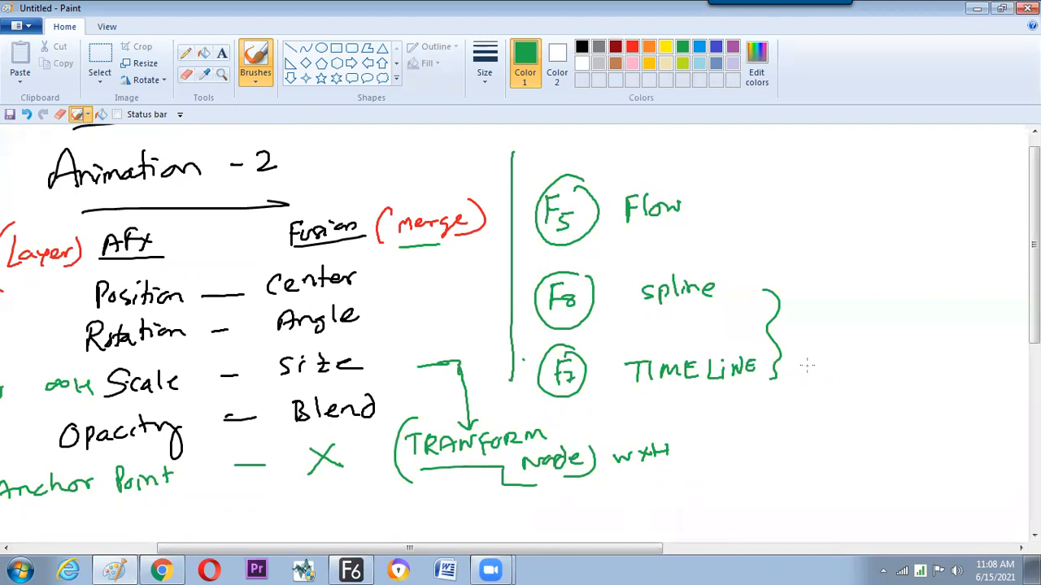
pyautogui.moveTo(811, 361)
pyautogui.mouseDown()
pyautogui.moveTo(879, 354)
pyautogui.moveTo(889, 371)
pyautogui.moveTo(905, 353)
pyautogui.moveTo(898, 384)
pyautogui.mouseUp()
pyautogui.moveTo(825, 338); pyautogui.dragTo(821, 395)
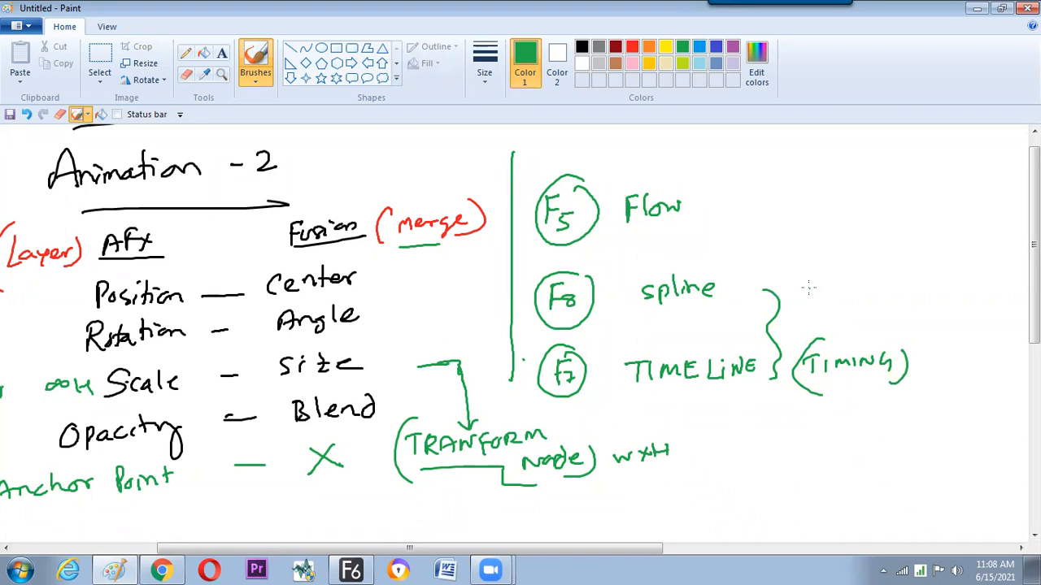
# Write "(V & Timing)" beside the spline row and explain the V with the word "value" underneath.
pyautogui.moveTo(807, 283)
pyautogui.mouseDown()
pyautogui.moveTo(851, 291)
pyautogui.moveTo(877, 279)
pyautogui.mouseUp()
pyautogui.moveTo(870, 280); pyautogui.dragTo(949, 285)
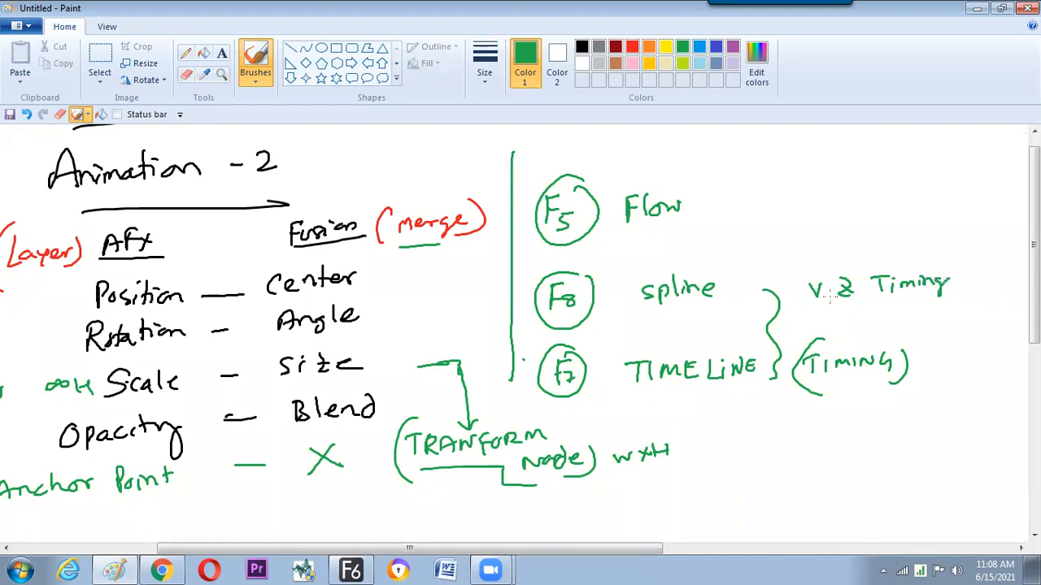
pyautogui.moveTo(812, 264); pyautogui.dragTo(834, 313)
pyautogui.moveTo(951, 248); pyautogui.dragTo(945, 303)
pyautogui.moveTo(825, 302)
pyautogui.mouseDown()
pyautogui.moveTo(846, 315)
pyautogui.moveTo(906, 316)
pyautogui.mouseUp()
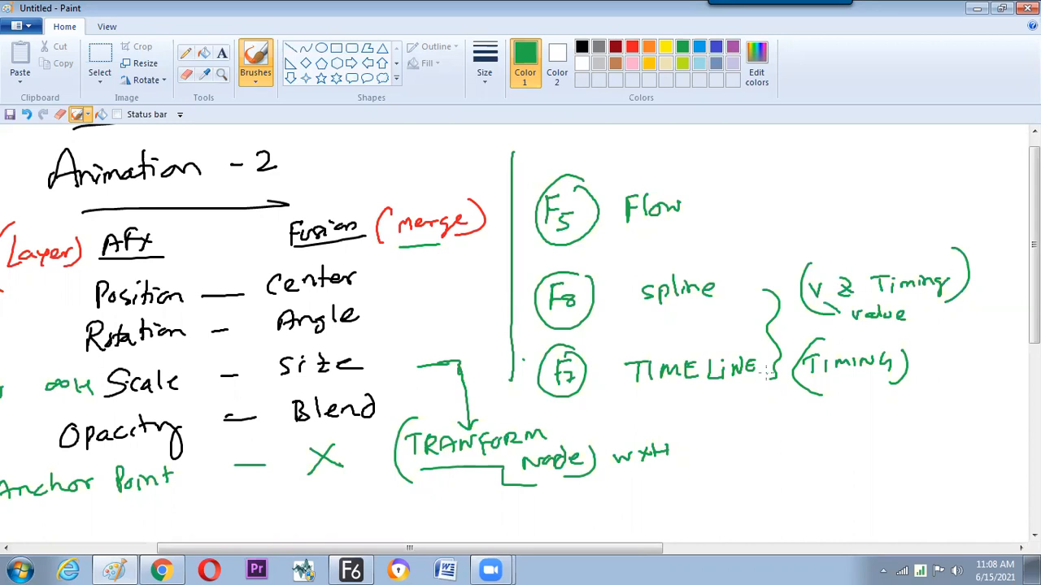
# Add a vertical bar after "(TIMING)" and write "Position of animation or the node" beside it.
pyautogui.hscroll(4, 667, 485)
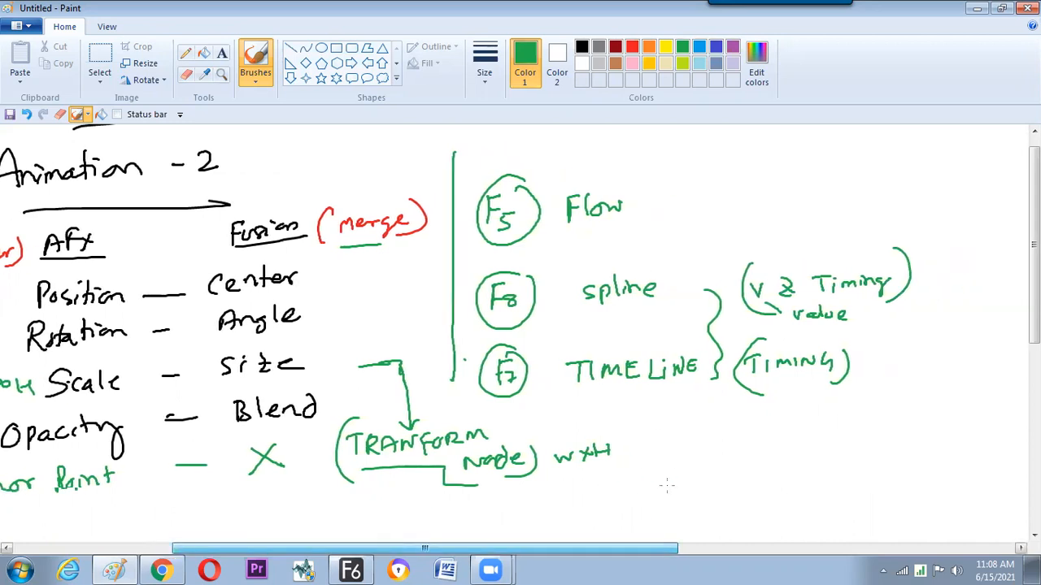
pyautogui.moveTo(778, 333)
pyautogui.mouseDown()
pyautogui.moveTo(776, 396)
pyautogui.moveTo(803, 348)
pyautogui.moveTo(819, 362)
pyautogui.moveTo(868, 351)
pyautogui.moveTo(874, 361)
pyautogui.moveTo(909, 358)
pyautogui.moveTo(911, 381)
pyautogui.moveTo(882, 392)
pyautogui.moveTo(932, 383)
pyautogui.moveTo(946, 394)
pyautogui.mouseUp()
pyautogui.moveTo(881, 408)
pyautogui.mouseDown()
pyautogui.moveTo(940, 410)
pyautogui.moveTo(979, 387)
pyautogui.moveTo(996, 400)
pyautogui.mouseUp()
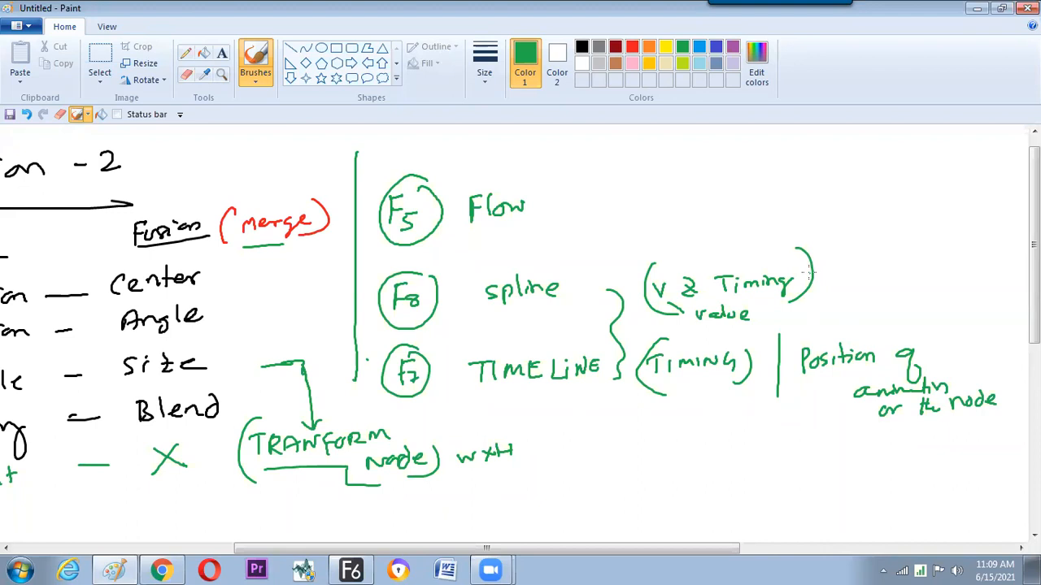
# Switch to Fusion, return to the Flow view, deselect Merge1 and point out its Blend slider.
pyautogui.hscroll(-5, 619, 557)
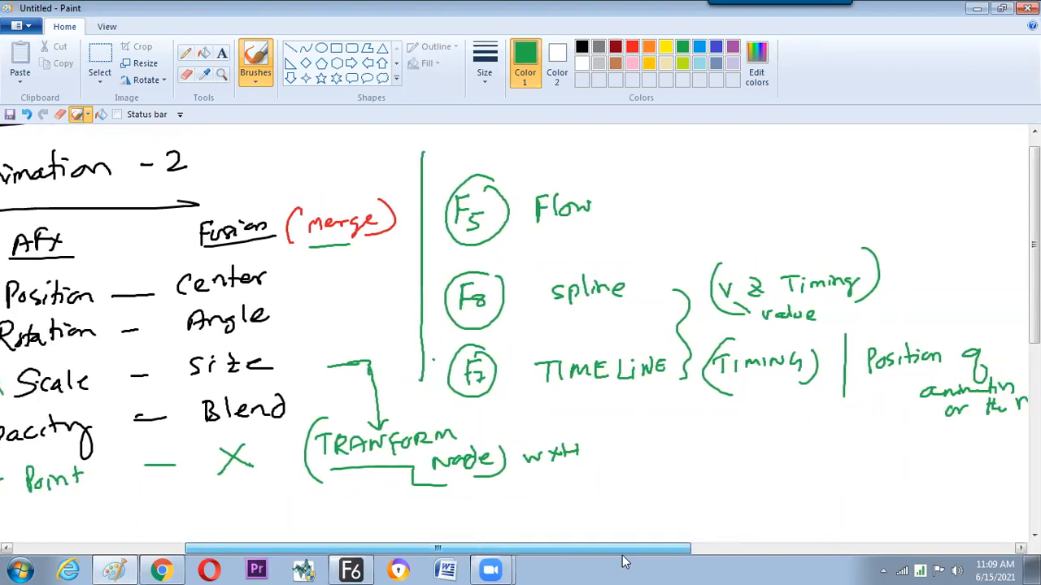
pyautogui.hscroll(-4, 601, 561)
pyautogui.hotkey('alt', 'Tab')
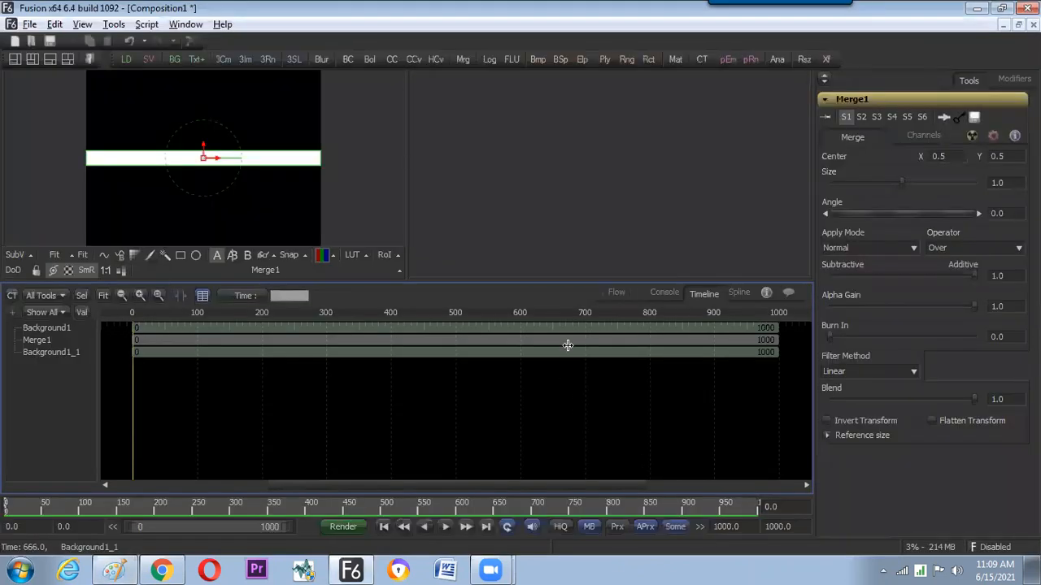
pyautogui.press('F5')
pyautogui.click(337, 406)
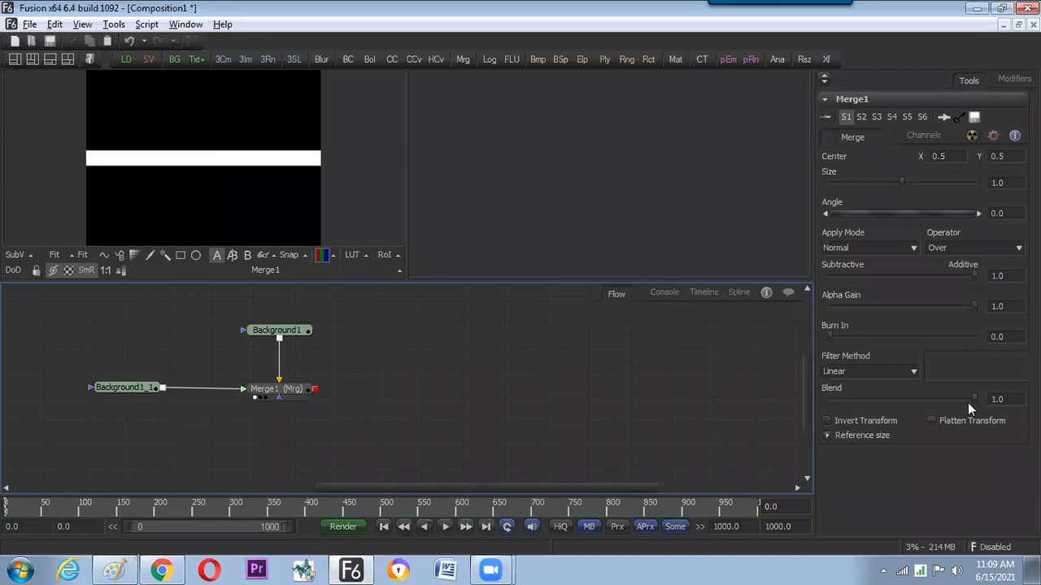
pyautogui.moveTo(974, 398); pyautogui.dragTo(939, 404)
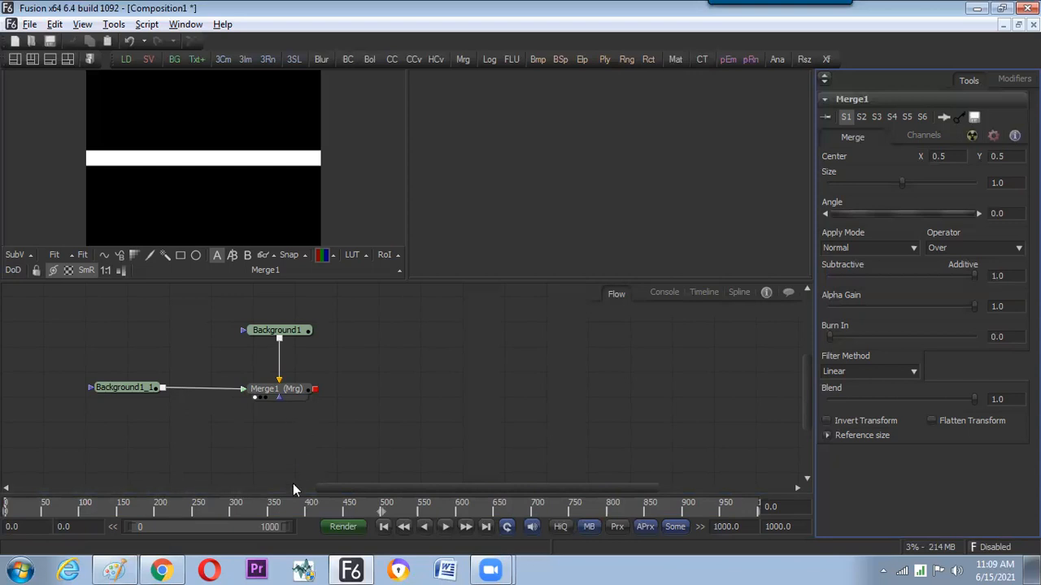
# Switch to Paint and write "Shift + [" in a green box beside the "W x H" note.
pyautogui.hotkey('alt', 'Tab')
pyautogui.moveTo(746, 455)
pyautogui.mouseDown()
pyautogui.moveTo(771, 452)
pyautogui.moveTo(771, 471)
pyautogui.moveTo(786, 467)
pyautogui.moveTo(778, 459)
pyautogui.moveTo(847, 452)
pyautogui.moveTo(739, 487)
pyautogui.moveTo(718, 455)
pyautogui.mouseUp()
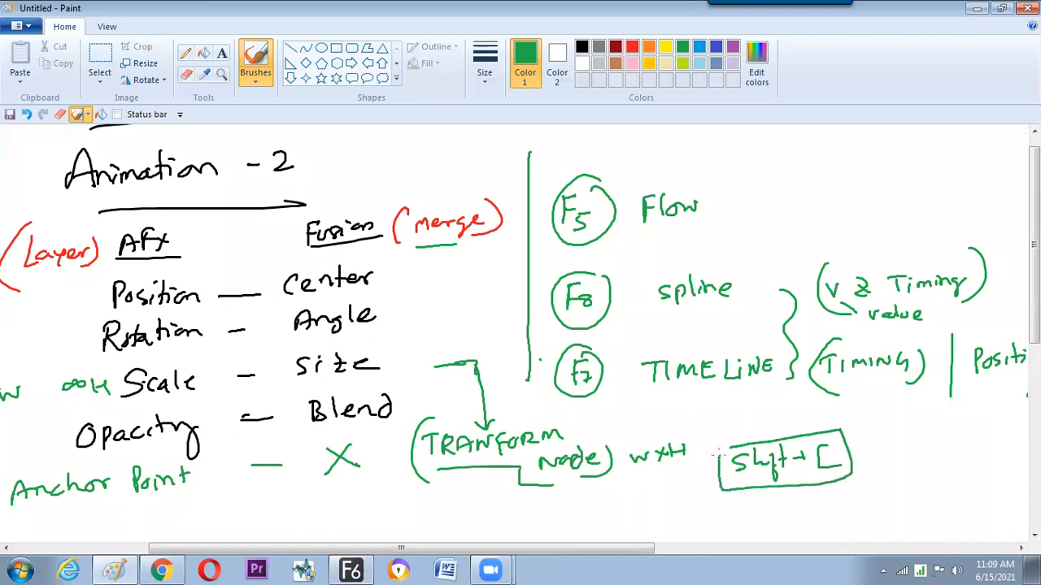
# Switch to Fusion, set the playhead to frame 0 and enable animation on Merge1's Blend.
pyautogui.hotkey('alt', 'Tab')
pyautogui.moveTo(113, 511); pyautogui.dragTo(1, 524)
pyautogui.press('space')
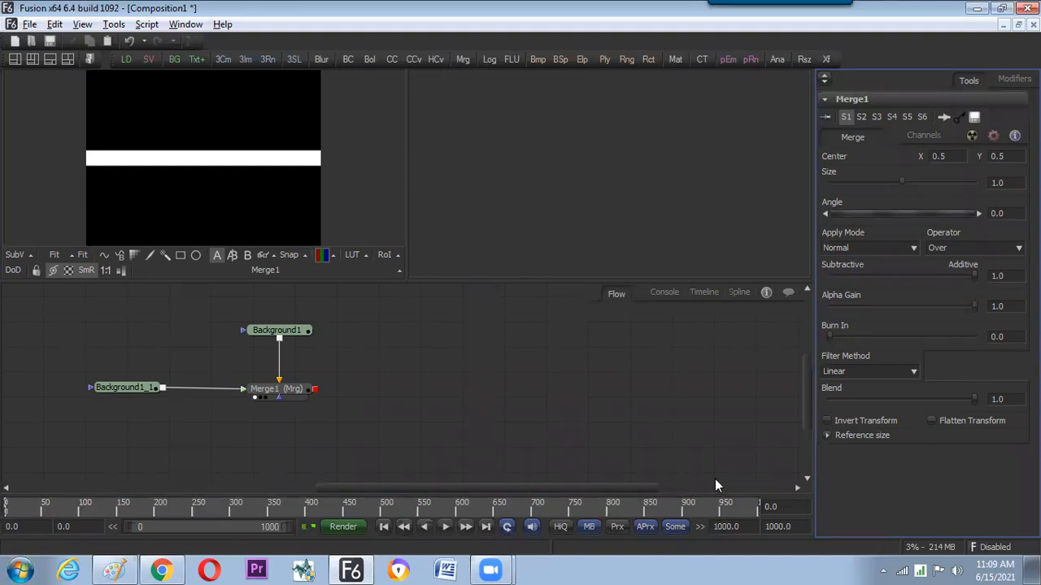
pyautogui.rightClick(850, 399)
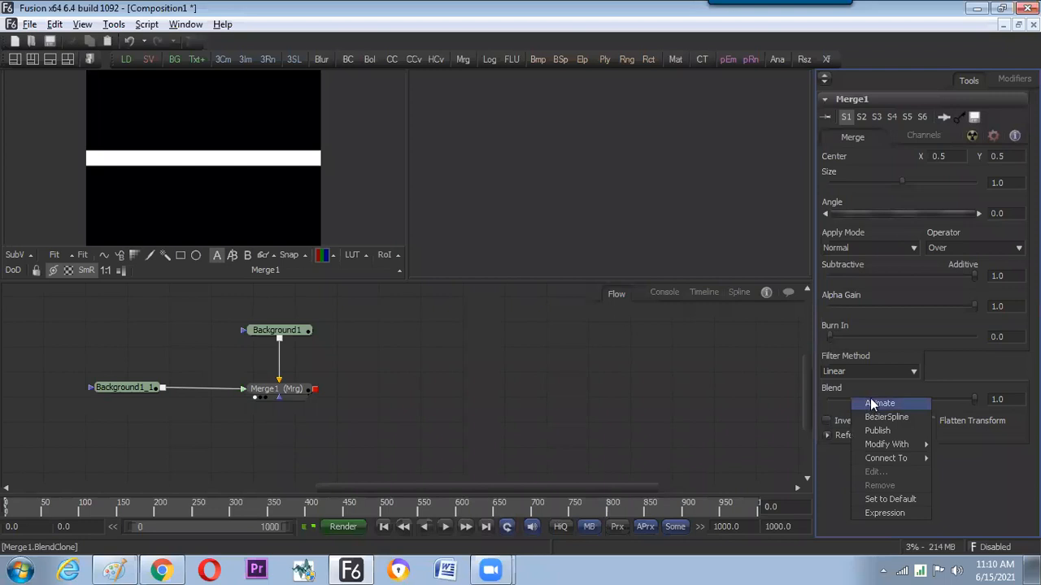
pyautogui.click(870, 400)
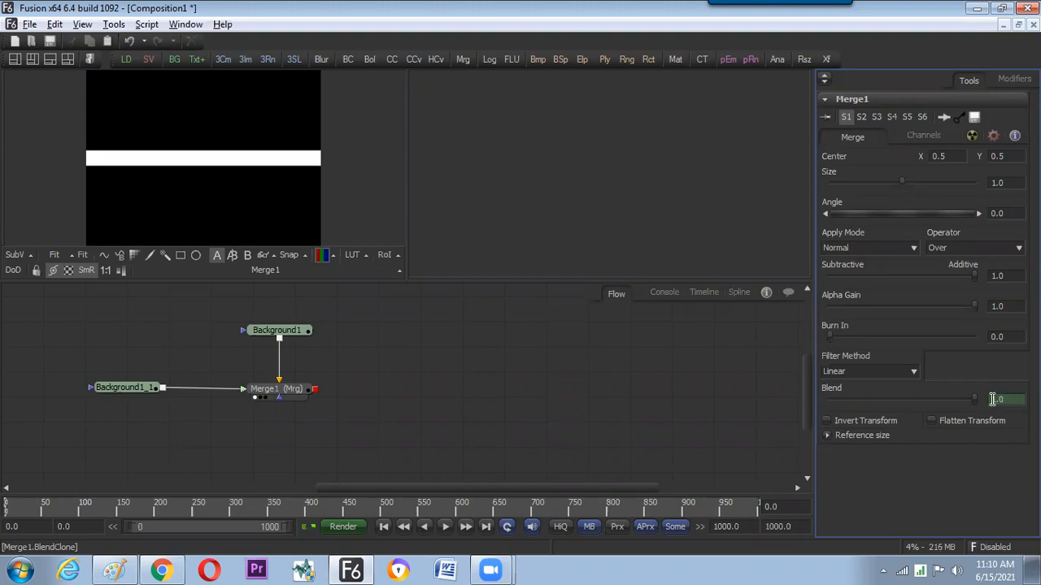
# Open the Spline view and display Merge1's Blend curve around its keyframe at frame 0.
pyautogui.press('F8')
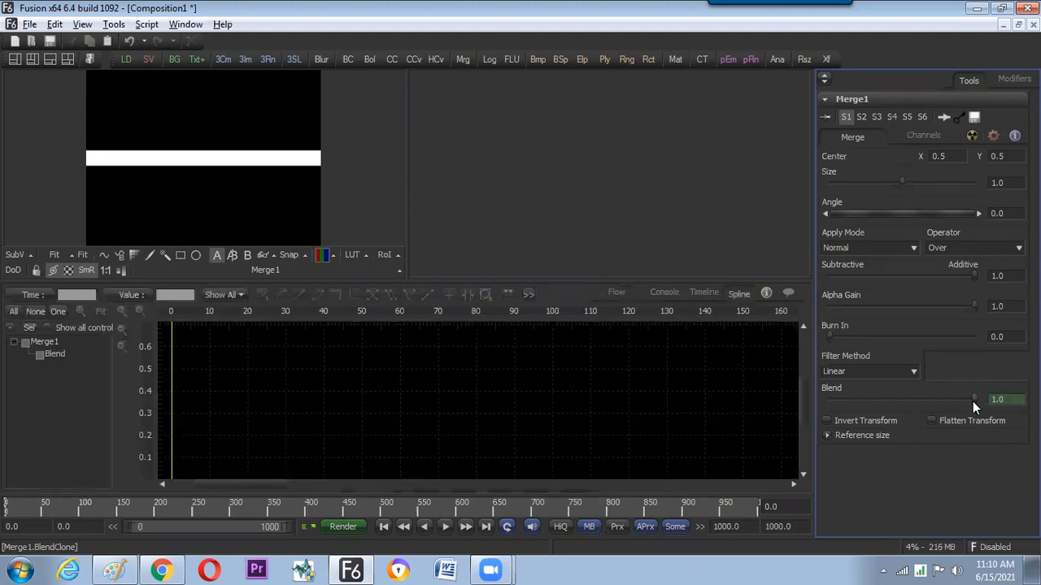
pyautogui.click(44, 358)
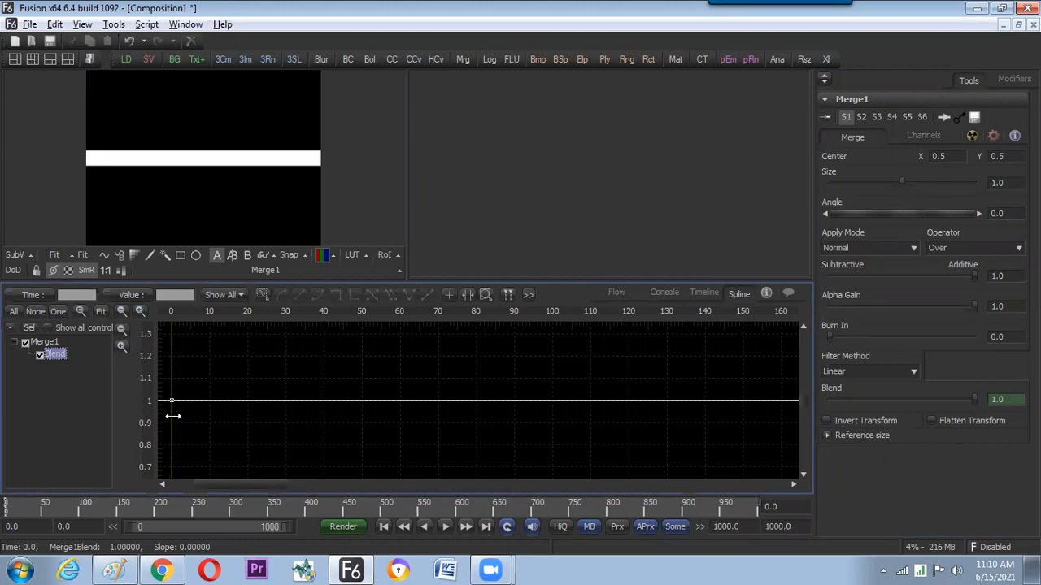
pyautogui.hscroll(-5, 173, 413)
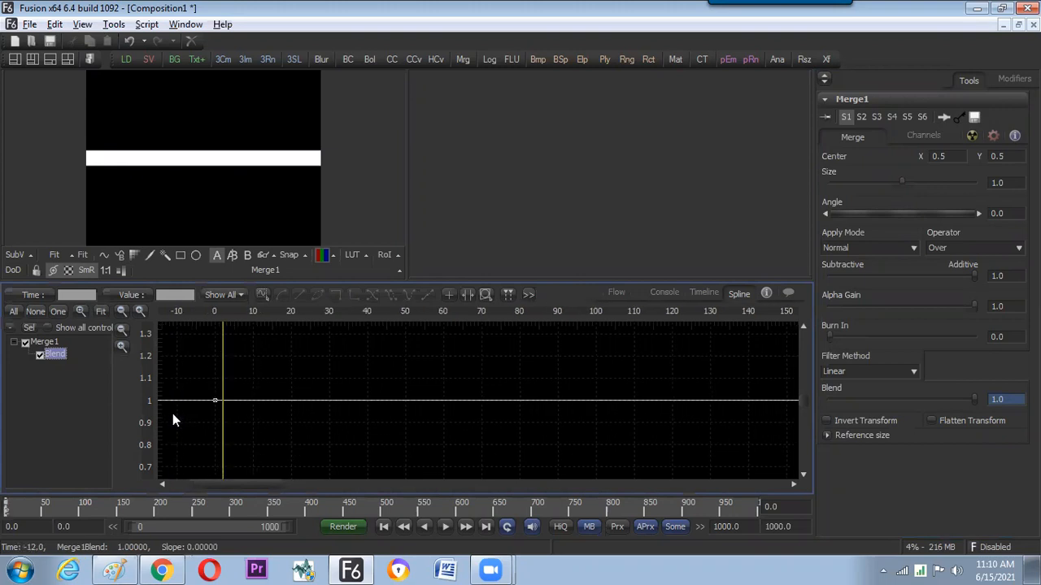
# Step the playhead forward and backward through the first few frames, finishing on frame 1.
pyautogui.press(']')
pyautogui.press(']')
pyautogui.press(']')
pyautogui.press(']')
pyautogui.press(']')
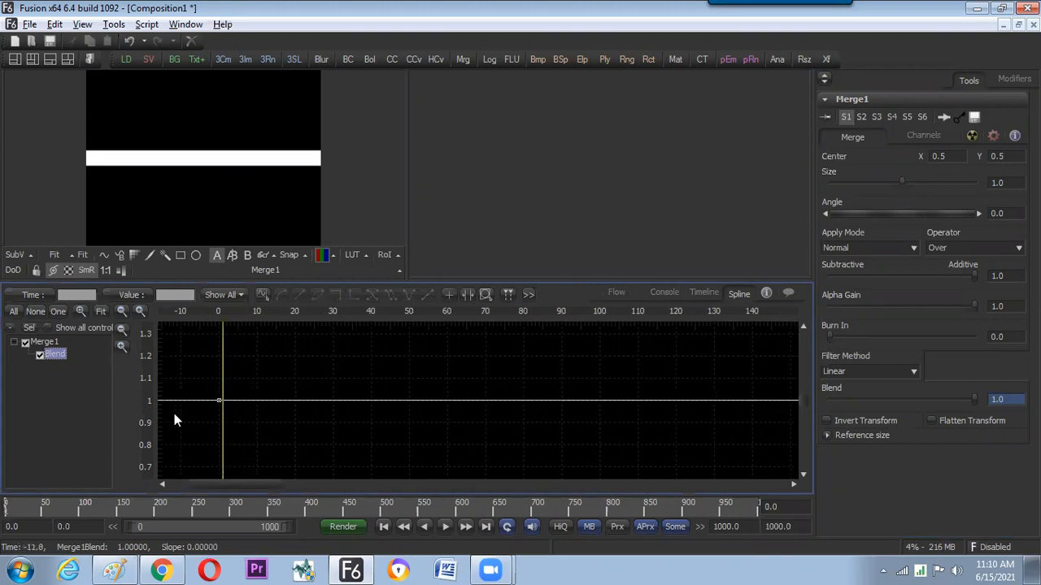
pyautogui.press('[')
pyautogui.press('[')
pyautogui.press('[')
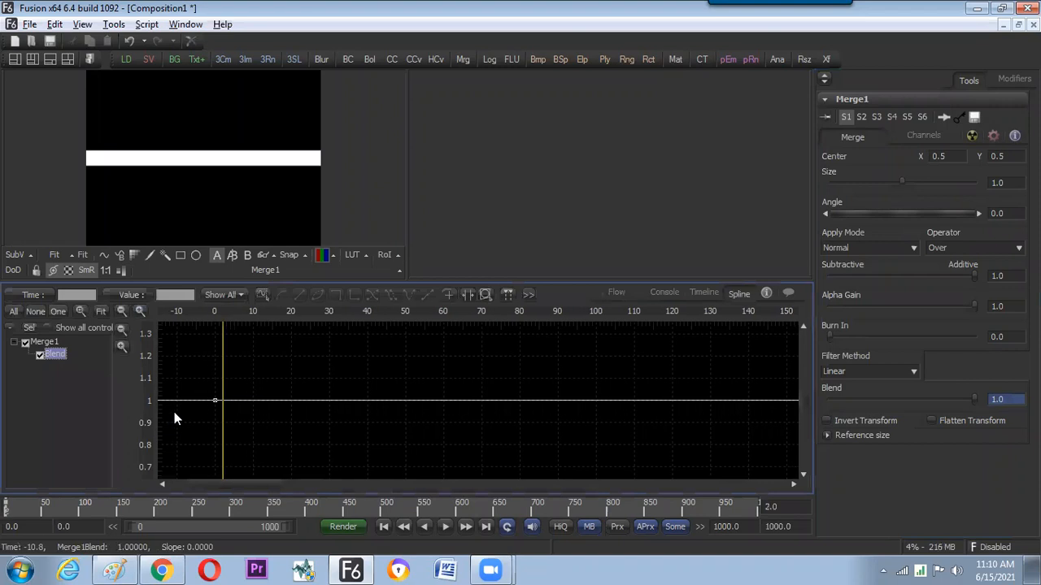
pyautogui.press(']')
pyautogui.press('[')
pyautogui.press('[')
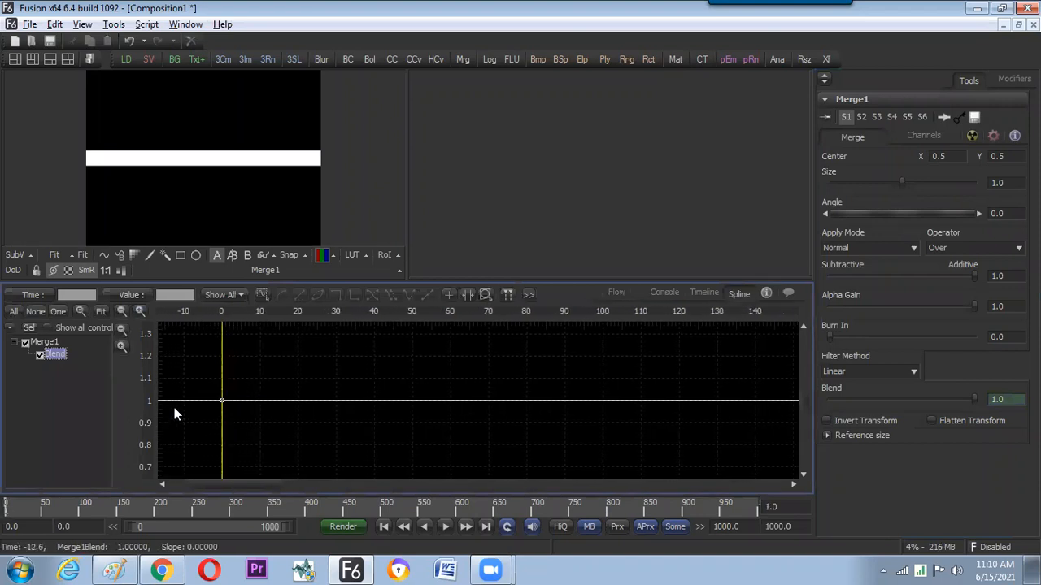
pyautogui.press(']')
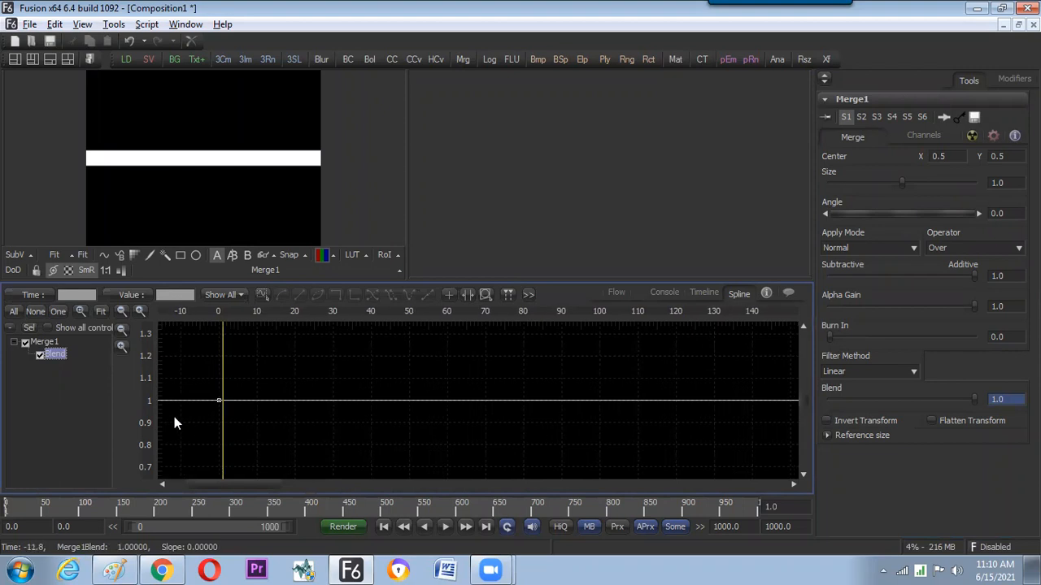
# Switch to Paint and write "[ / ]" in green beside the boxed "Shift + [" note.
pyautogui.click(114, 571)
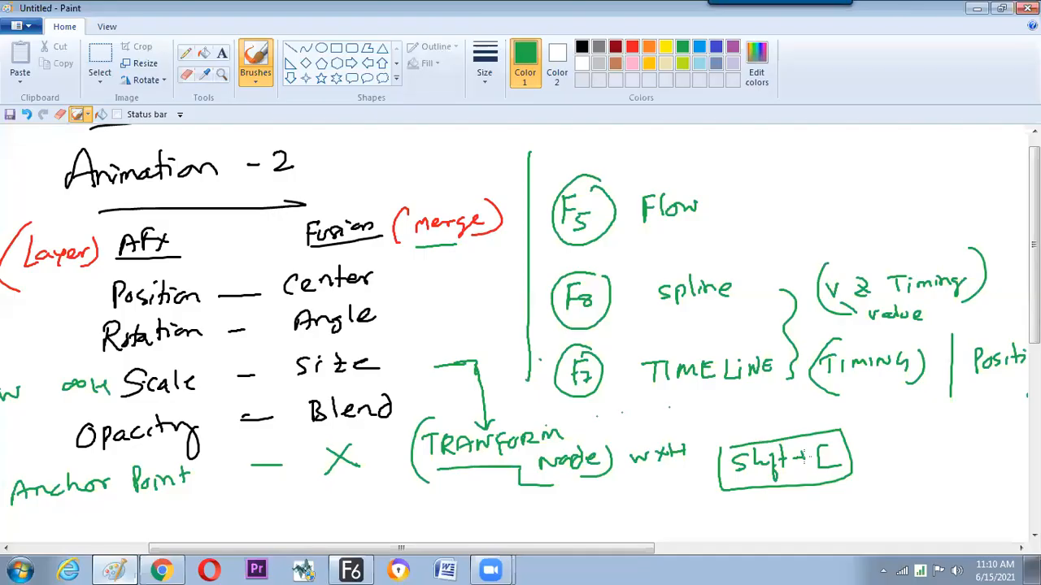
pyautogui.moveTo(910, 435)
pyautogui.mouseDown()
pyautogui.moveTo(898, 437)
pyautogui.moveTo(898, 459)
pyautogui.moveTo(952, 456)
pyautogui.moveTo(943, 459)
pyautogui.mouseUp()
pyautogui.moveTo(932, 417); pyautogui.dragTo(914, 470)
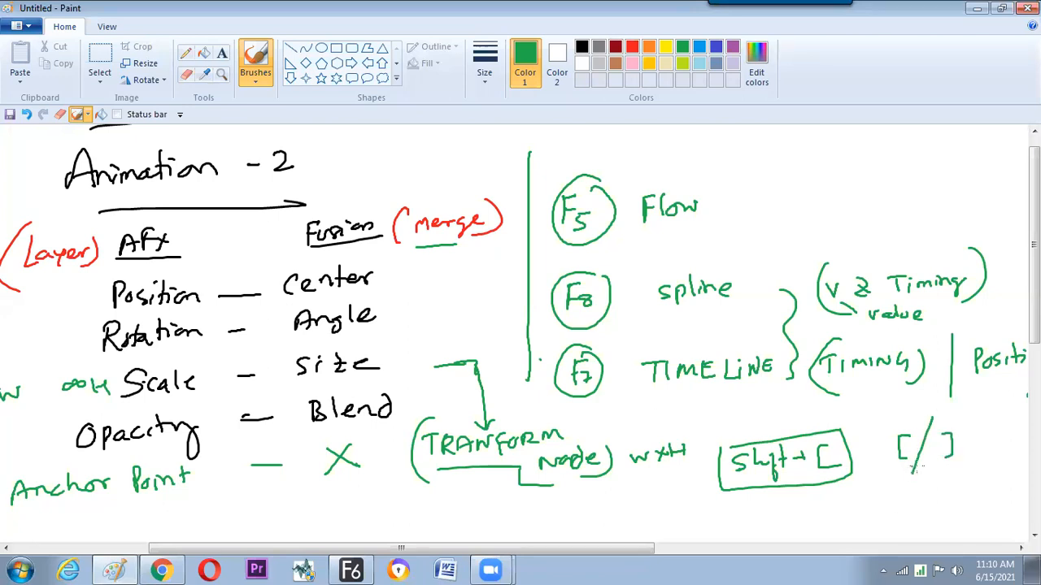
# Switch to Fusion and add a keyframe at frame 1 on Merge1's Blend curve in the Spline view.
pyautogui.click(351, 570)
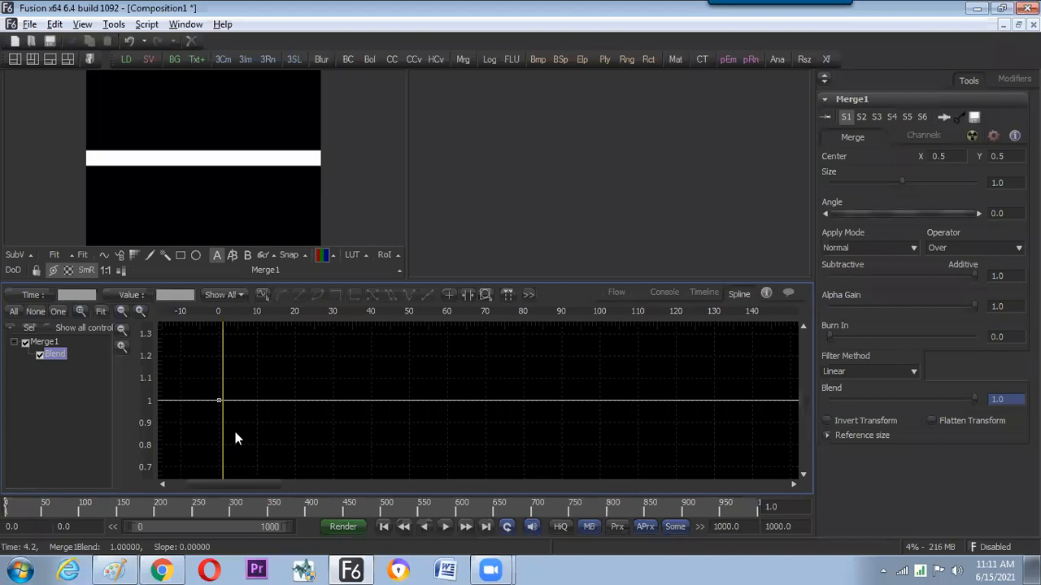
pyautogui.moveTo(256, 312); pyautogui.dragTo(432, 311)
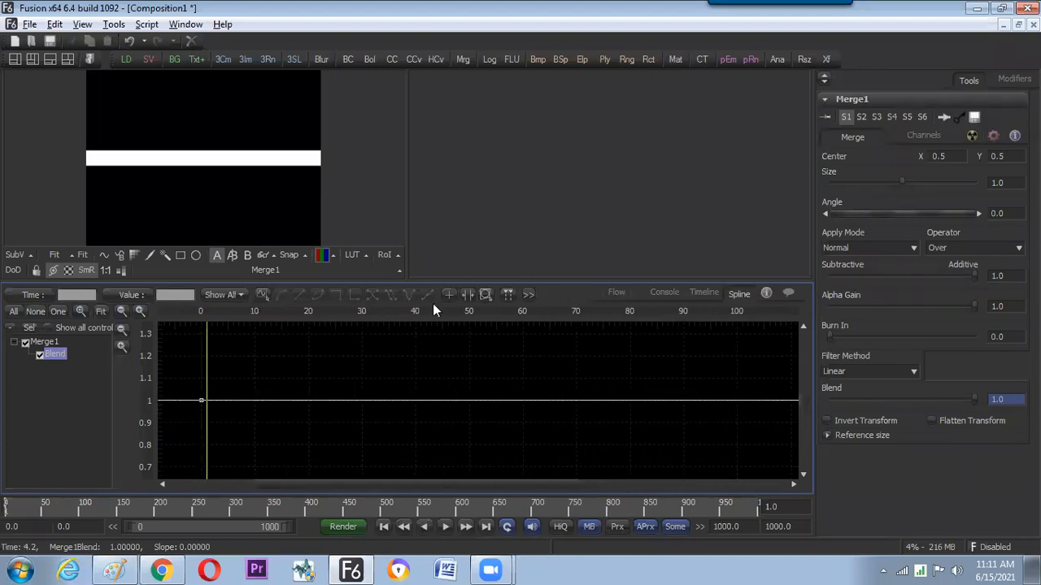
pyautogui.moveTo(228, 313); pyautogui.dragTo(325, 311)
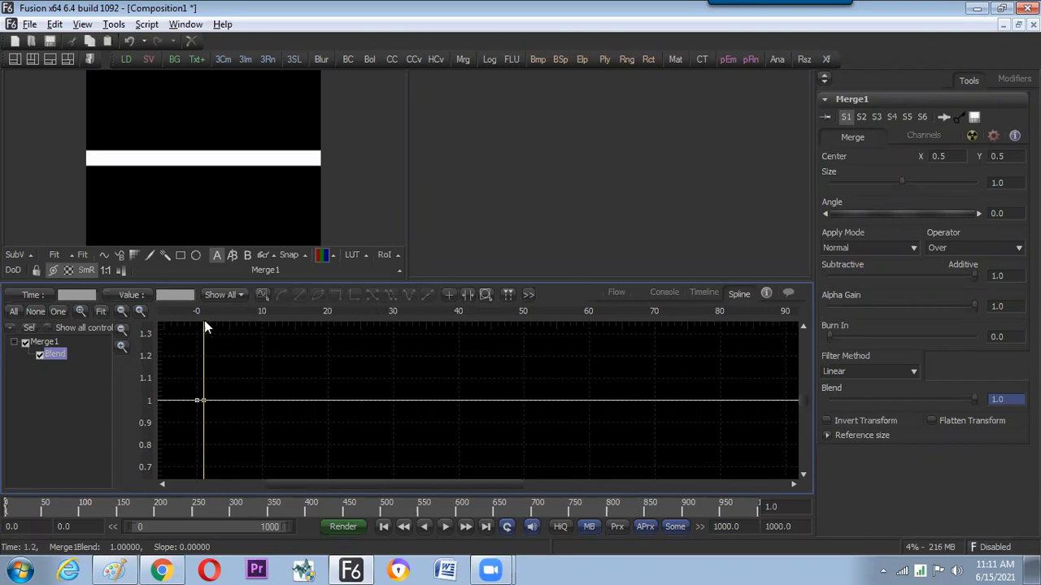
pyautogui.scroll(2, 204, 325)
pyautogui.moveTo(205, 312); pyautogui.dragTo(349, 306)
pyautogui.moveTo(218, 385); pyautogui.dragTo(202, 410)
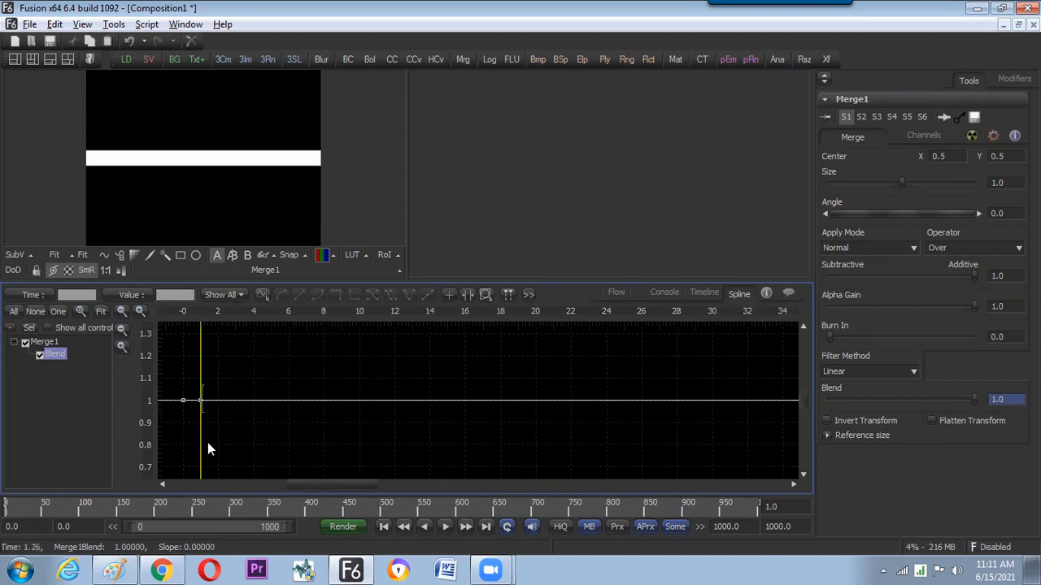
# Step the playhead back and forth between frames 0 and 1, and select the Blend keyframe at frame 1.
pyautogui.press('[')
pyautogui.press(']')
pyautogui.press('[')
pyautogui.press(']')
pyautogui.press('[')
pyautogui.press(']')
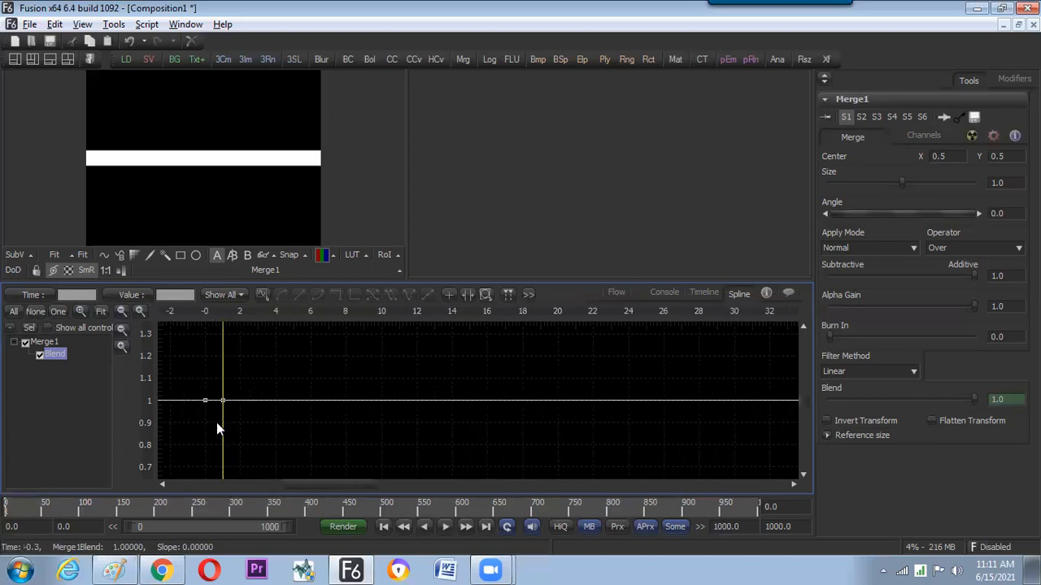
pyautogui.press(']')
pyautogui.press('[')
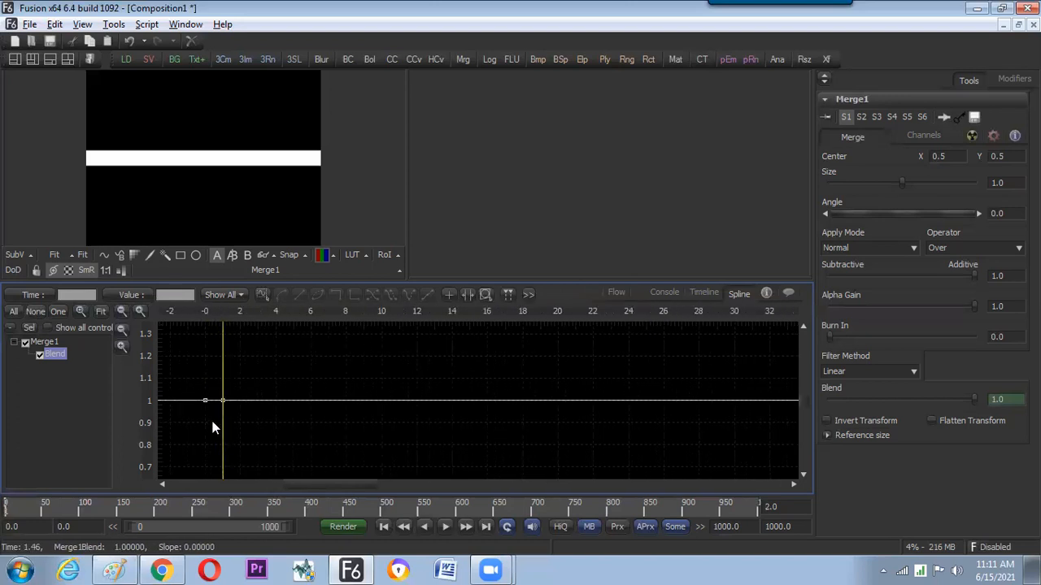
pyautogui.moveTo(234, 383); pyautogui.dragTo(218, 421)
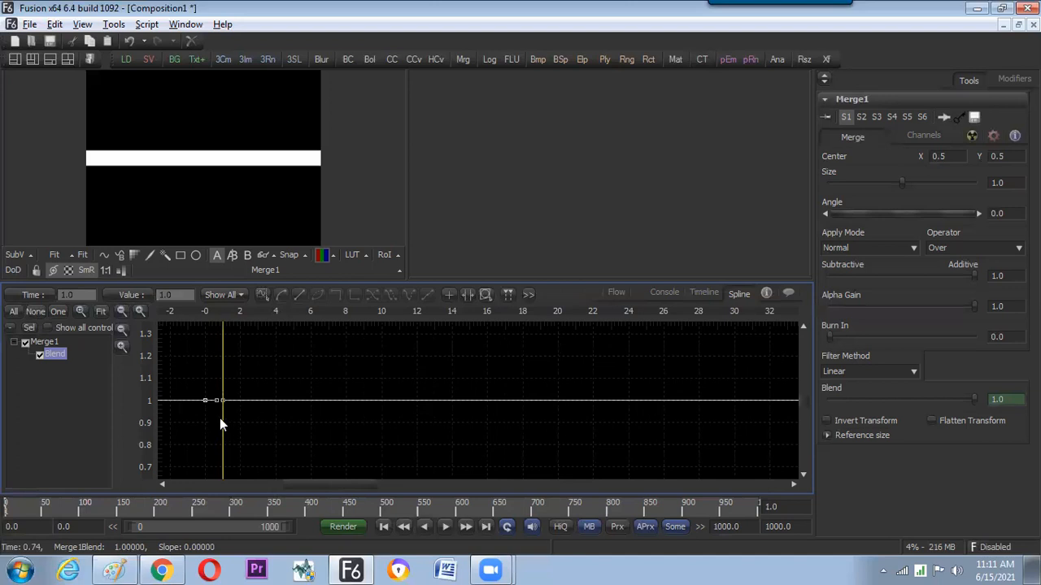
# Switch to Paint and write the value ranges "(0-1)" beside Blend and "(0-100)" beside Opacity in green.
pyautogui.click(115, 570)
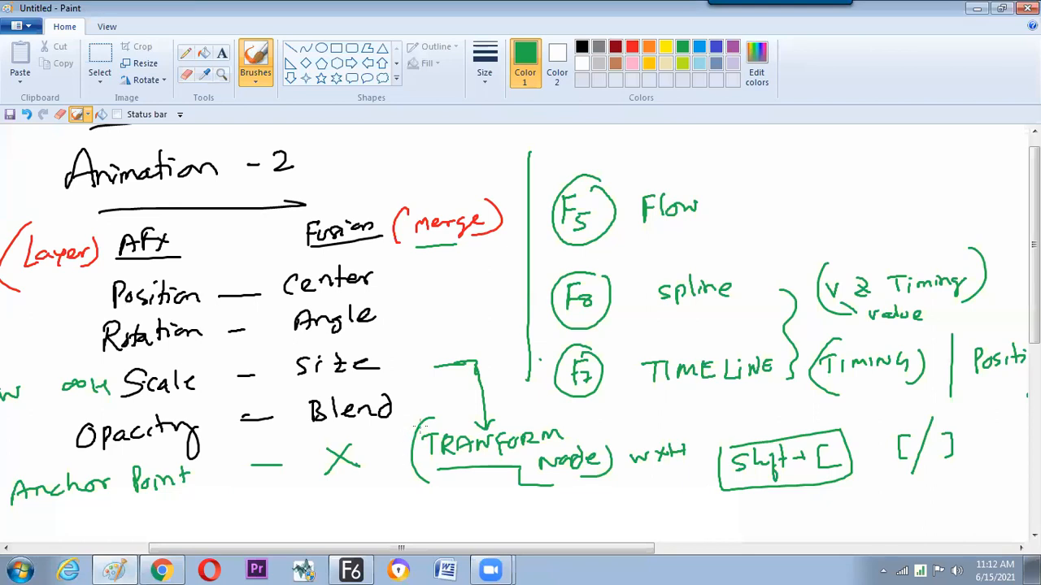
pyautogui.moveTo(424, 391); pyautogui.dragTo(460, 405)
pyautogui.moveTo(467, 385); pyautogui.dragTo(469, 412)
pyautogui.moveTo(409, 382); pyautogui.dragTo(400, 424)
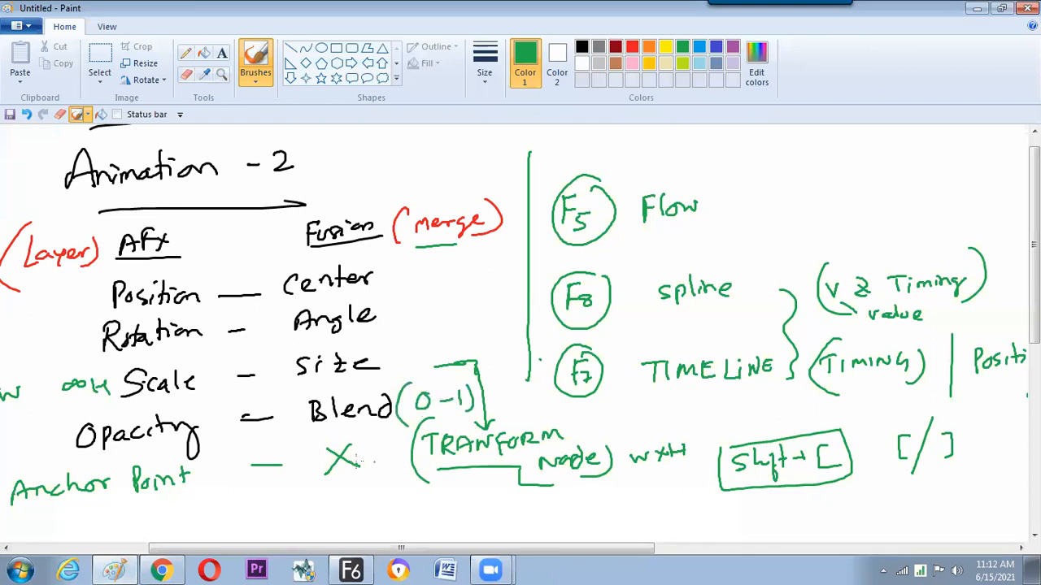
pyautogui.moveTo(195, 549); pyautogui.dragTo(139, 549)
pyautogui.moveTo(86, 449); pyautogui.dragTo(123, 454)
pyautogui.moveTo(132, 440); pyautogui.dragTo(153, 452)
pyautogui.moveTo(73, 434)
pyautogui.mouseDown()
pyautogui.moveTo(72, 481)
pyautogui.moveTo(92, 477)
pyautogui.mouseUp()
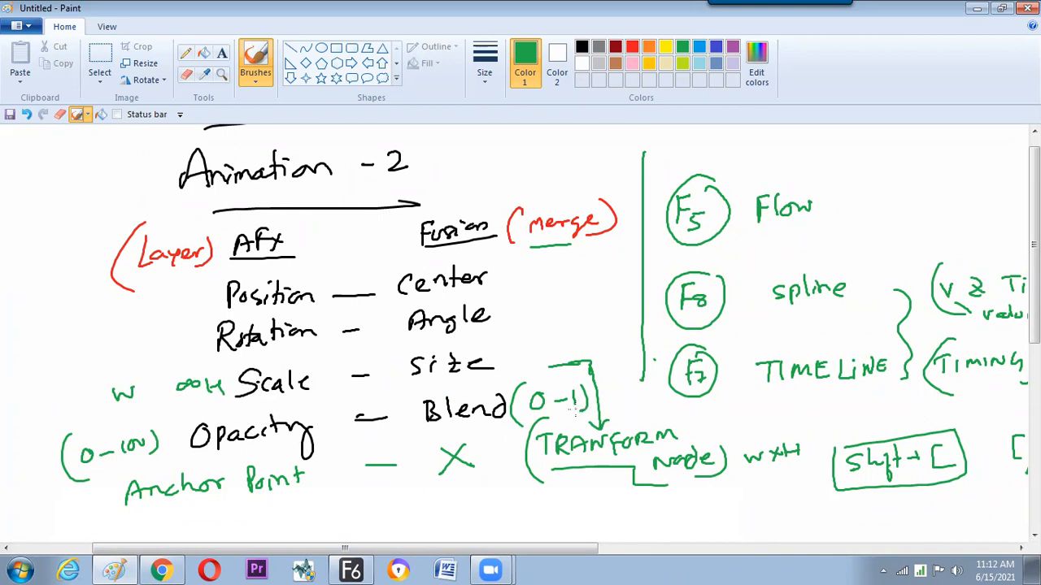
# Switch to Fusion, set Merge1's Blend to 0 at frame 1 and fit the whole curve in the Spline view.
pyautogui.hotkey('alt', 'Tab')
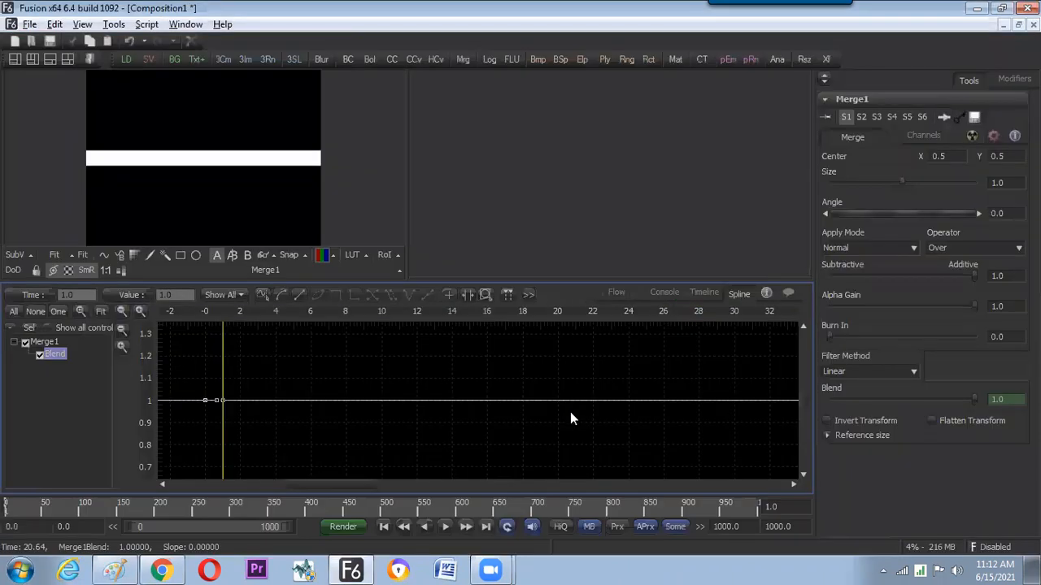
pyautogui.click(997, 399)
pyautogui.write('0')
pyautogui.press('Tab')
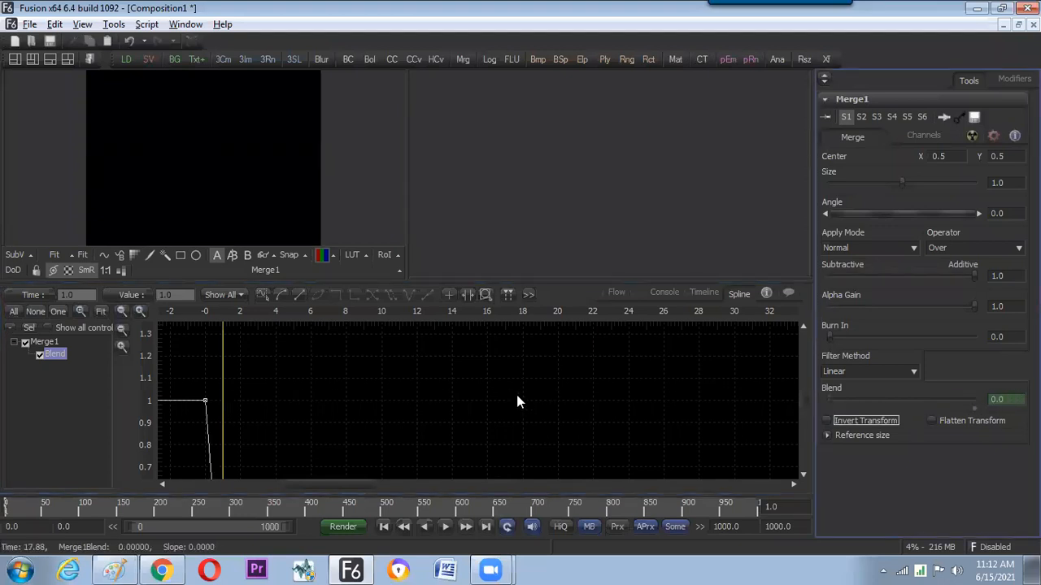
pyautogui.click(104, 311)
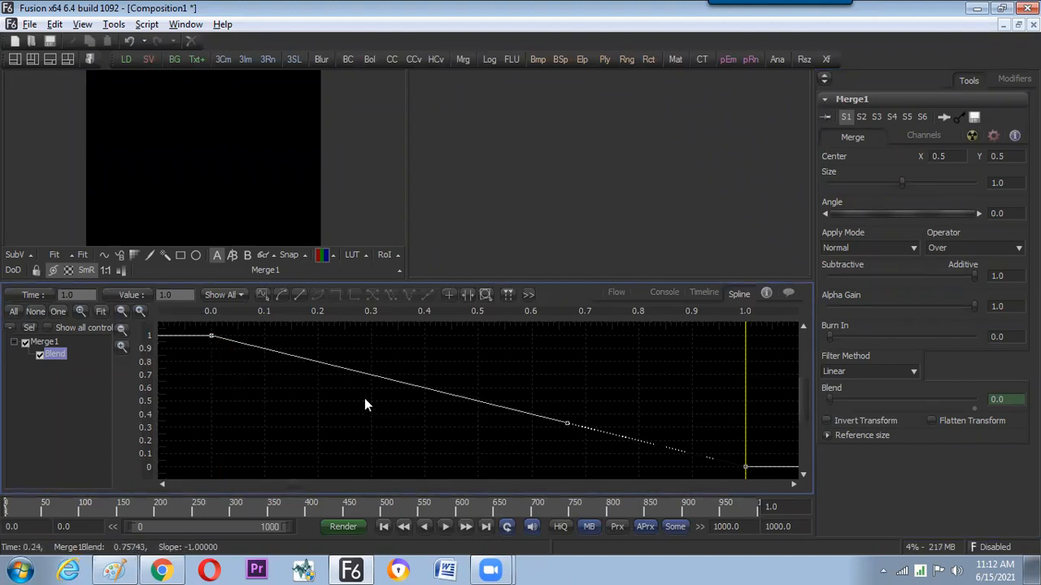
# Check the Blend change in the viewer by moving the playhead repeatedly between frames 0 and 1.
pyautogui.moveTo(740, 413); pyautogui.dragTo(336, 396)
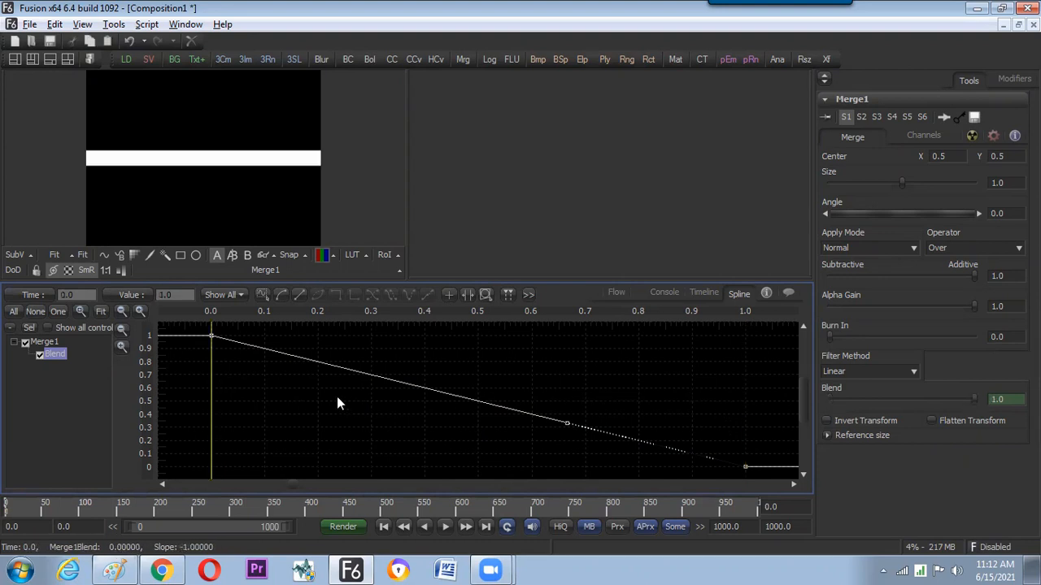
pyautogui.click(216, 410)
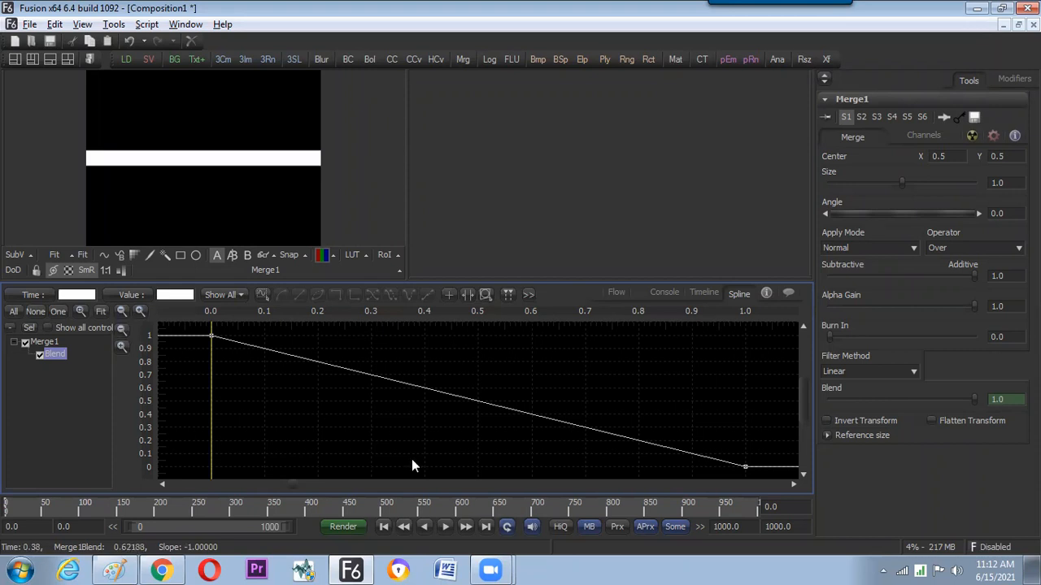
pyautogui.press(']')
pyautogui.press('[')
pyautogui.press(']')
pyautogui.press('[')
pyautogui.press(']')
pyautogui.press('[')
pyautogui.press(']')
pyautogui.press('[')
pyautogui.press(']')
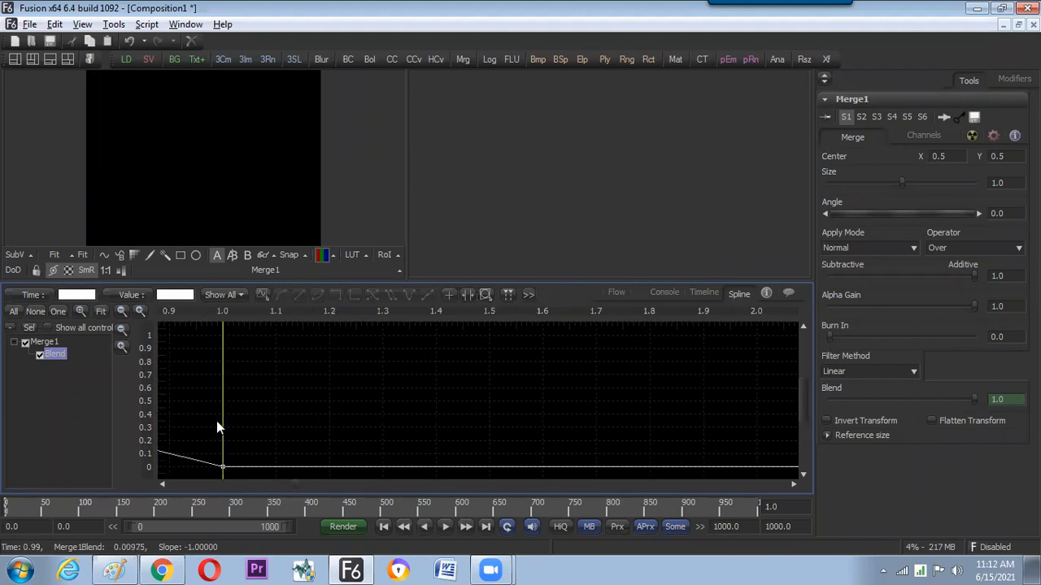
pyautogui.press('[')
pyautogui.press(']')
# Select both Blend keyframes, repeat the curve with Ping-Pong and play the animation to preview the flicker.
pyautogui.click(107, 312)
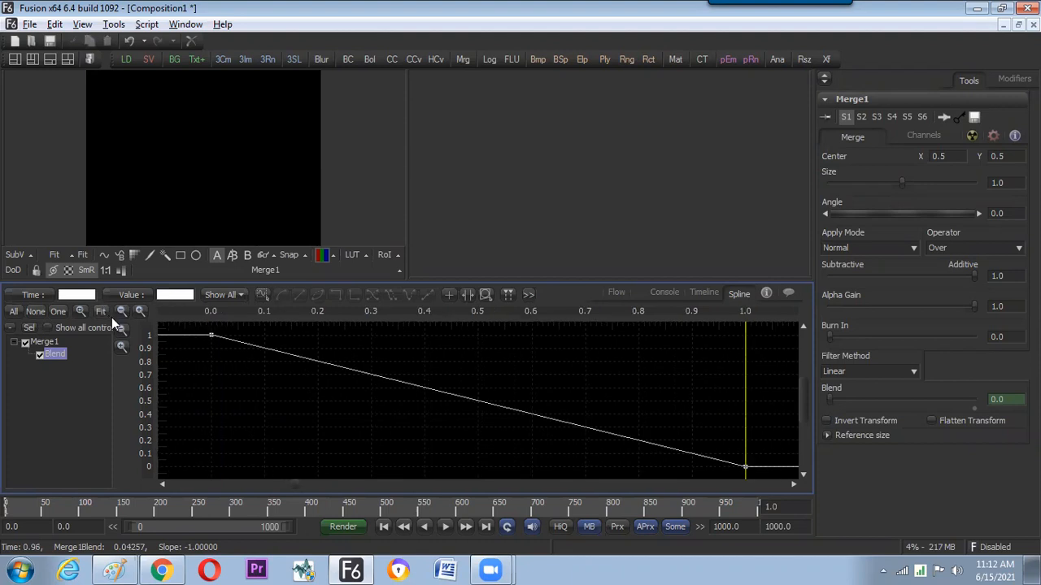
pyautogui.scroll(-3, 214, 403)
pyautogui.scroll(-2, 281, 317)
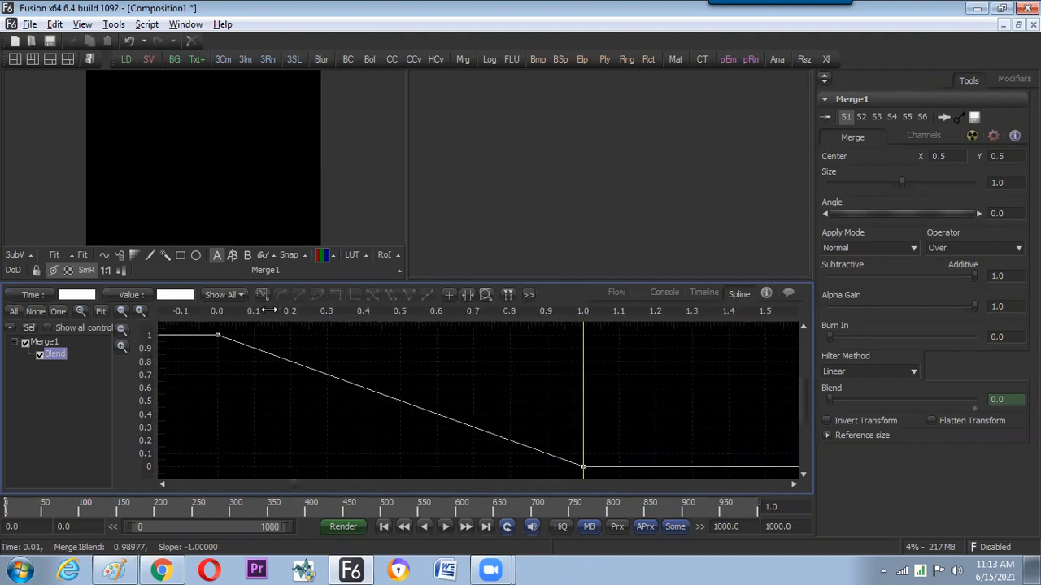
pyautogui.scroll(-1, 317, 327)
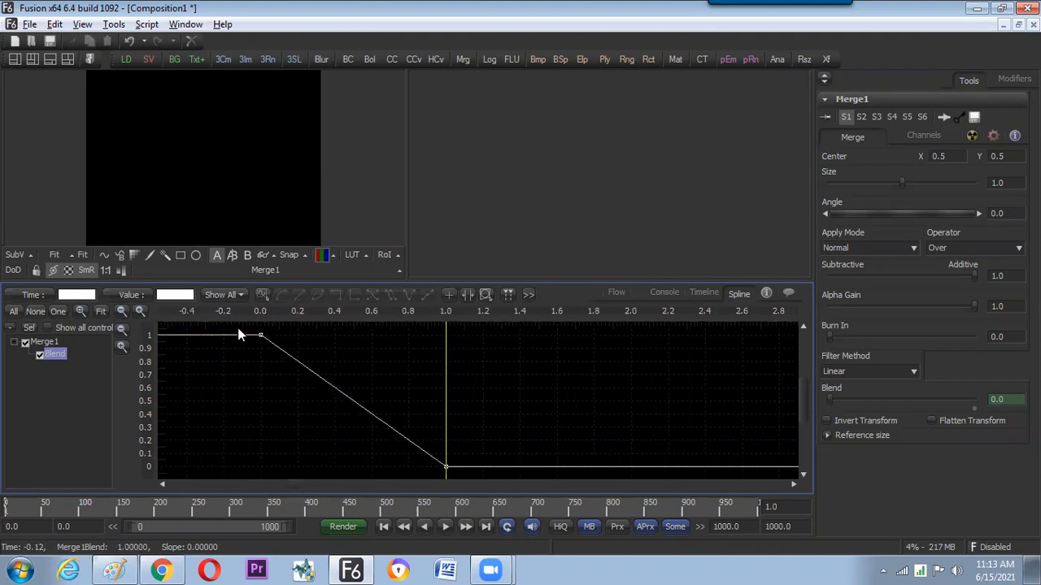
pyautogui.moveTo(242, 328); pyautogui.dragTo(452, 478)
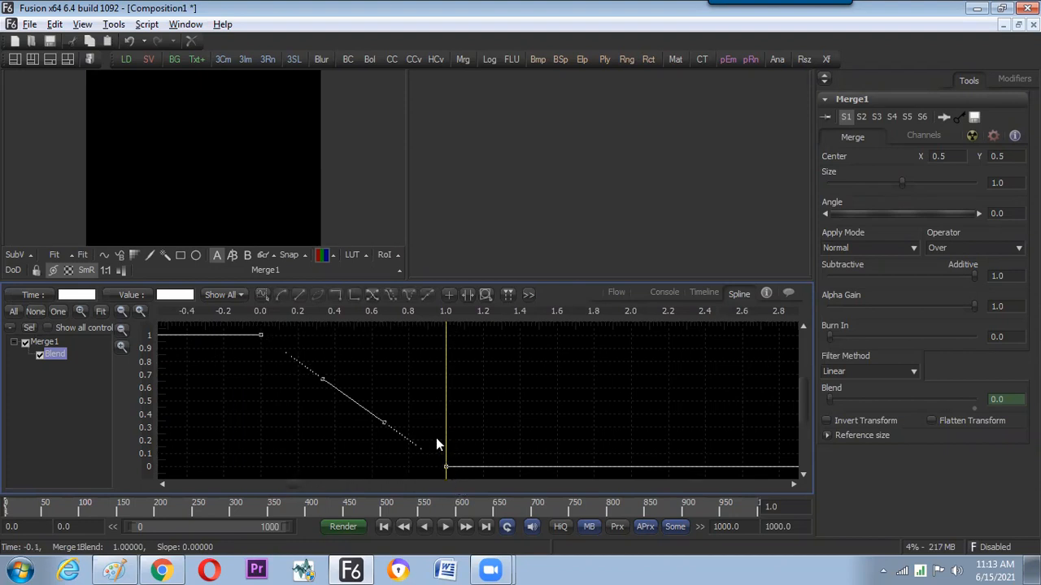
pyautogui.click(409, 295)
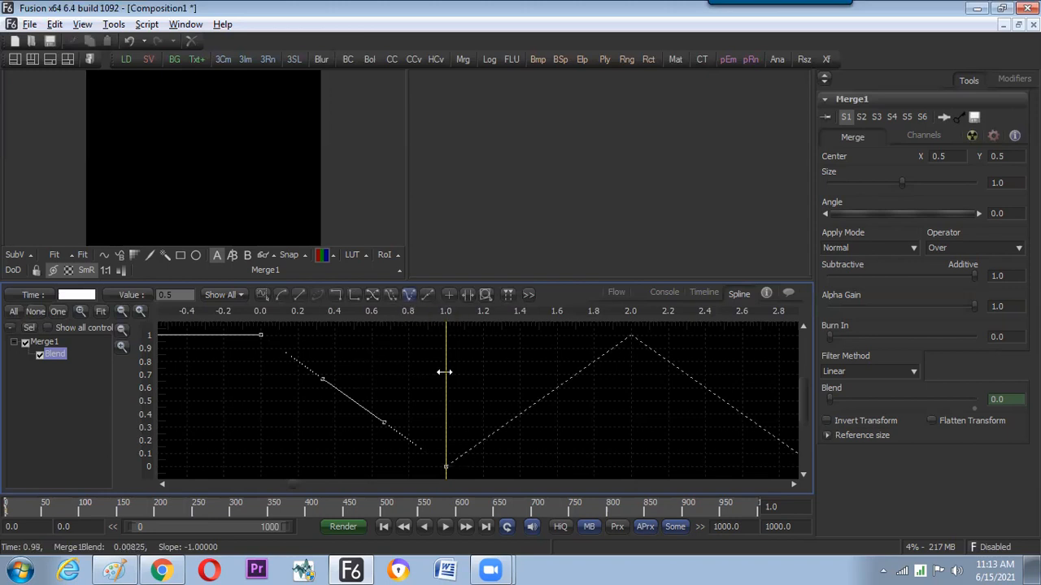
pyautogui.press('space')
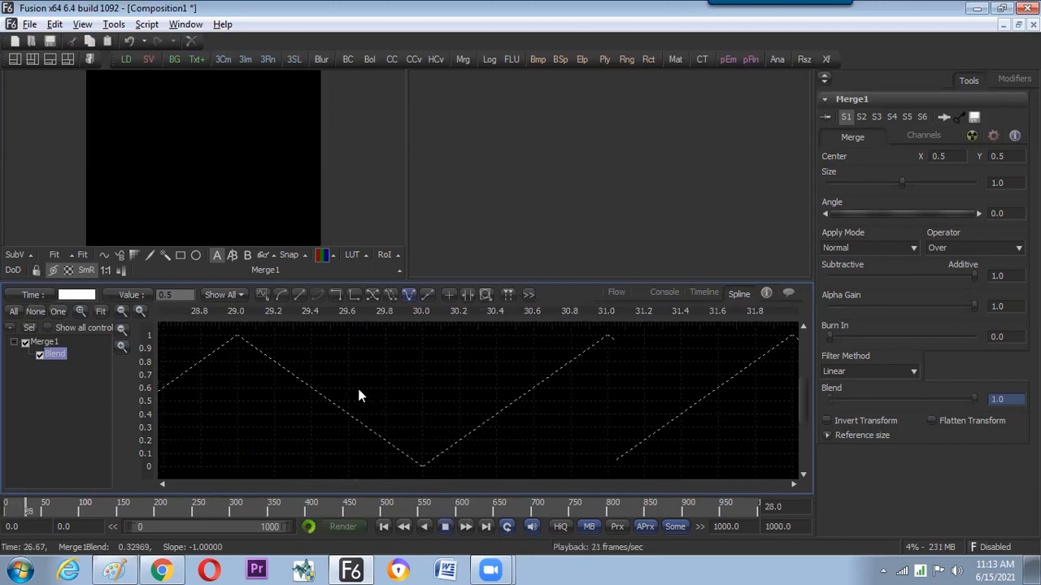
pyautogui.press('space')
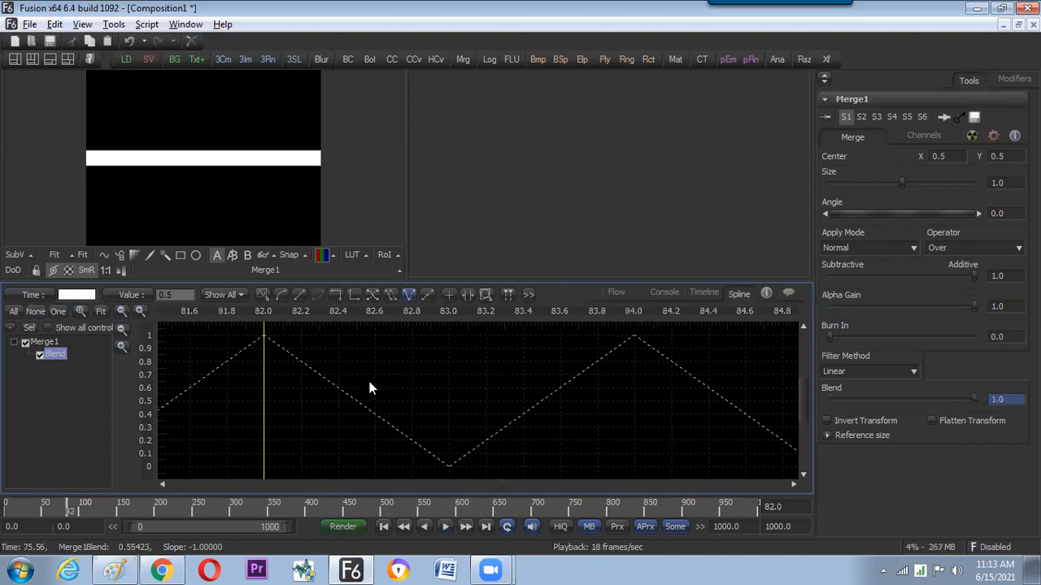
# Select the Blend keyframe at frame 1, delete it and undo the deletion.
pyautogui.click(101, 312)
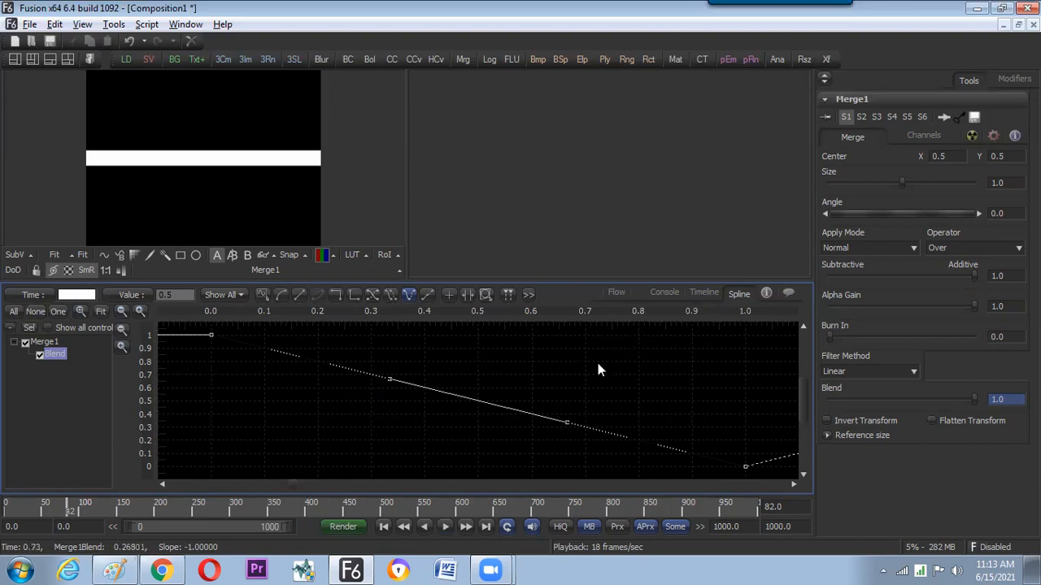
pyautogui.moveTo(741, 449); pyautogui.dragTo(742, 482)
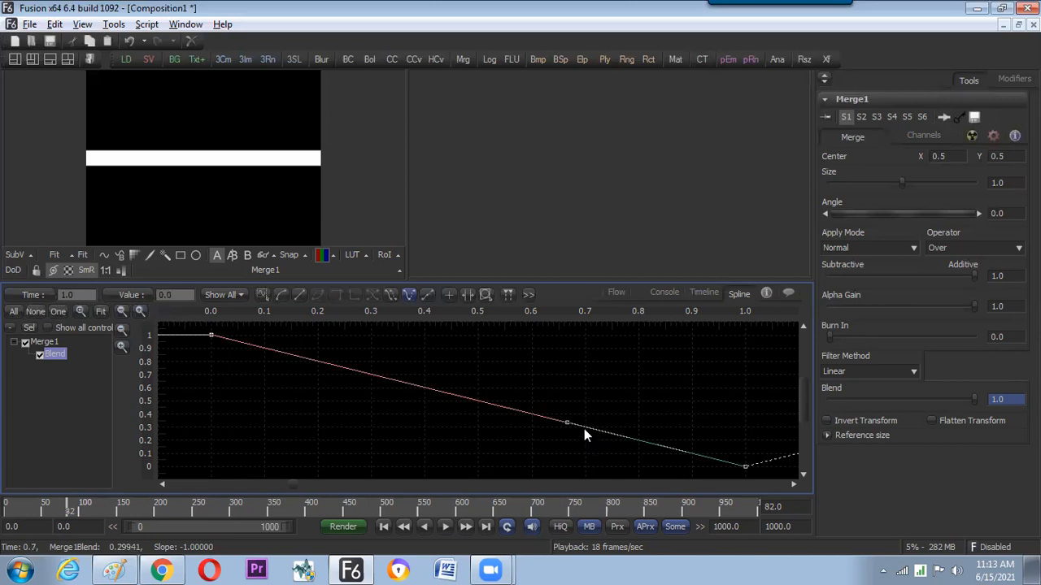
pyautogui.press('Delete')
pyautogui.hotkey('ctrl', 'z')
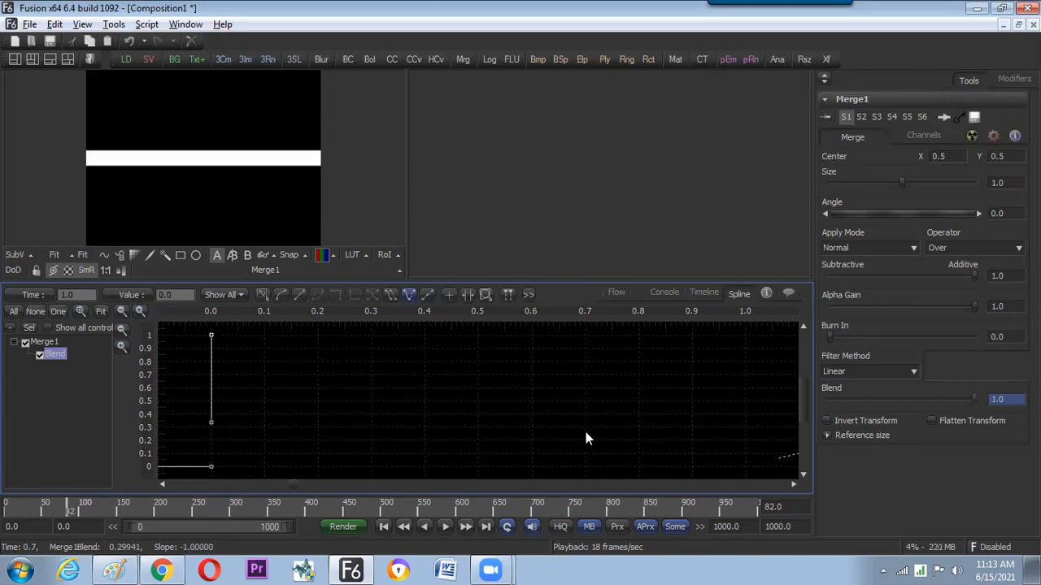
# Limit the Timeline view to selected tools and select Merge1 in the Flow view so only it is listed.
pyautogui.click(704, 293)
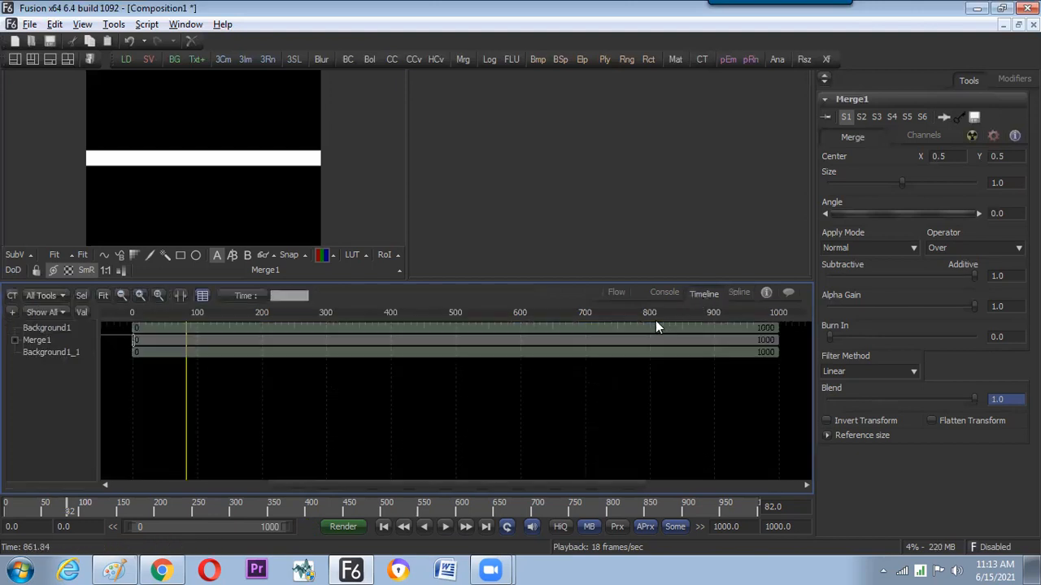
pyautogui.click(85, 297)
pyautogui.click(616, 293)
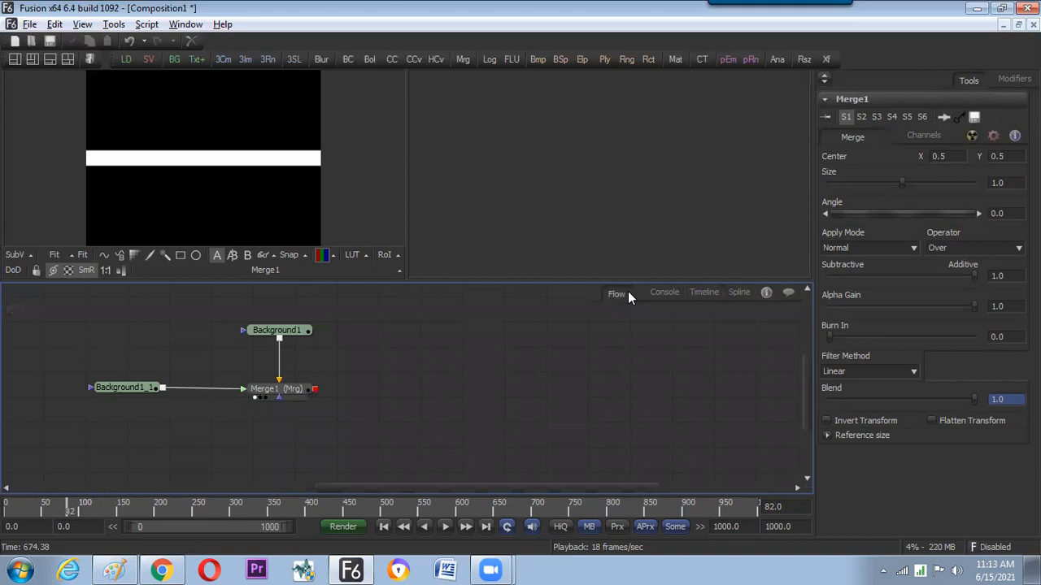
pyautogui.click(276, 389)
pyautogui.click(704, 293)
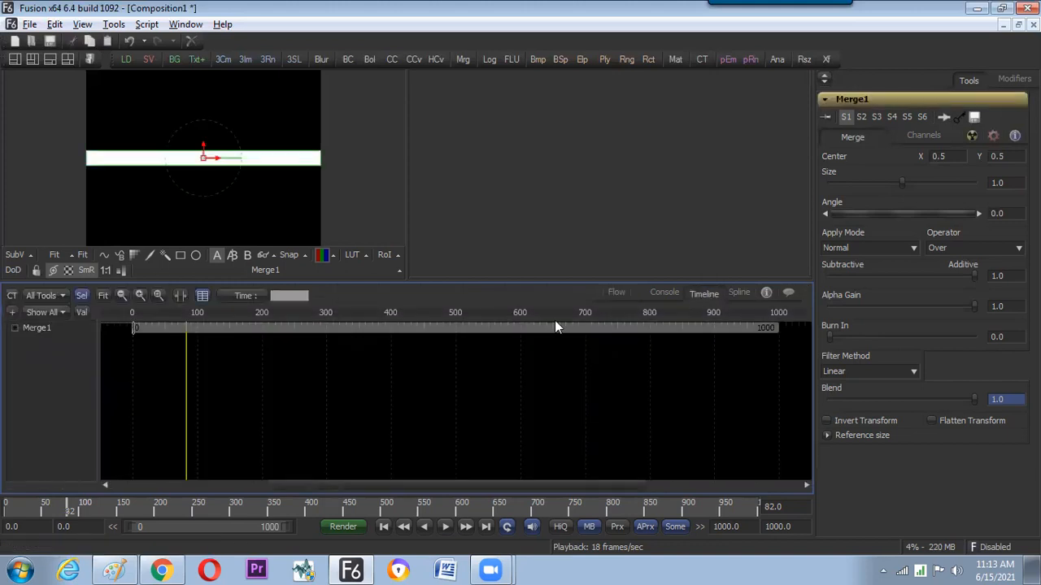
# Expand Merge1 in the Timeline, zoom in on its Blend keyframes and try to move the frame 1 keyframe.
pyautogui.click(15, 329)
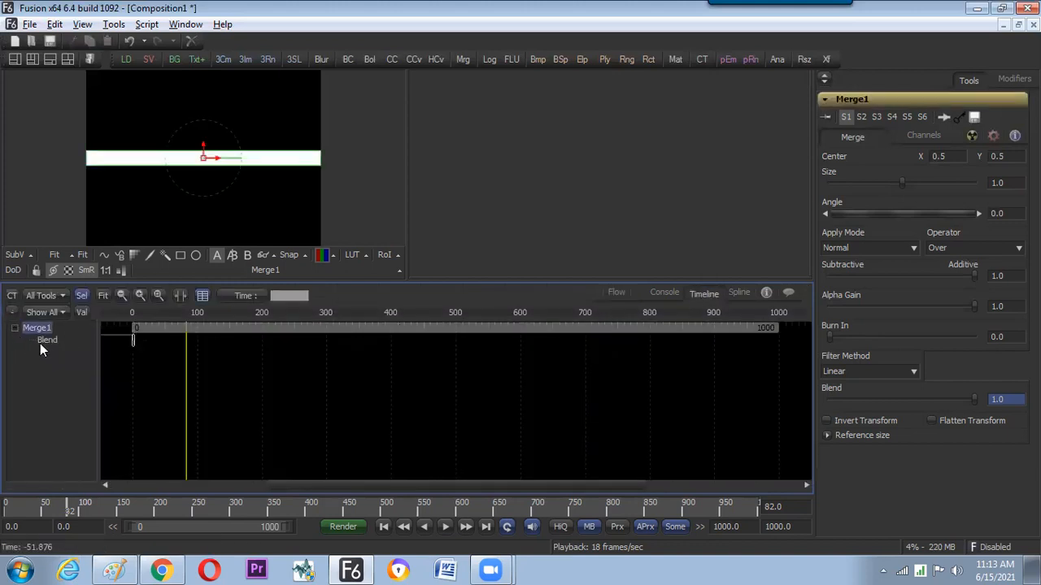
pyautogui.moveTo(186, 348); pyautogui.dragTo(134, 348)
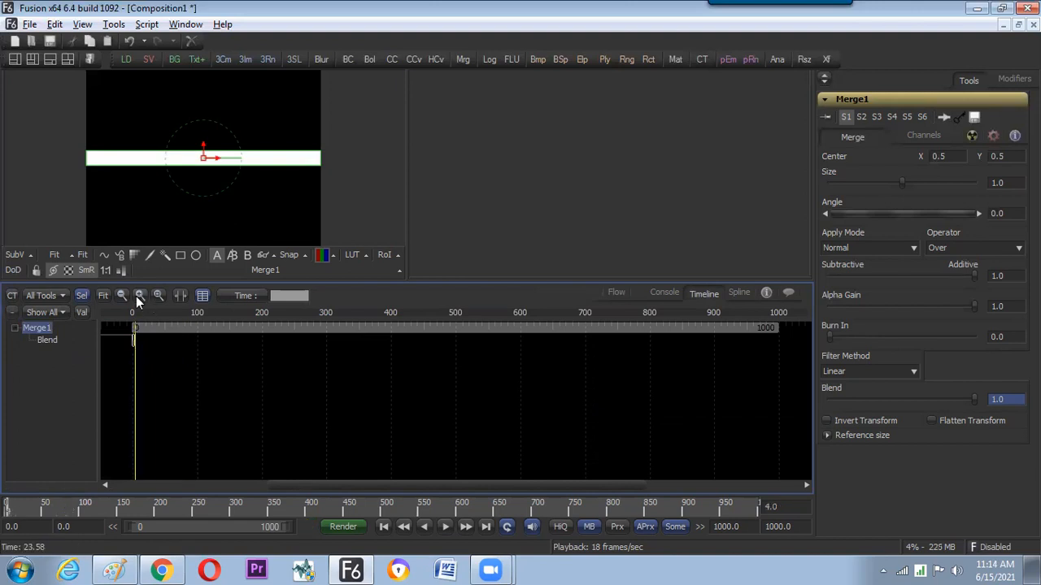
pyautogui.click(158, 295)
pyautogui.moveTo(143, 350); pyautogui.dragTo(115, 339)
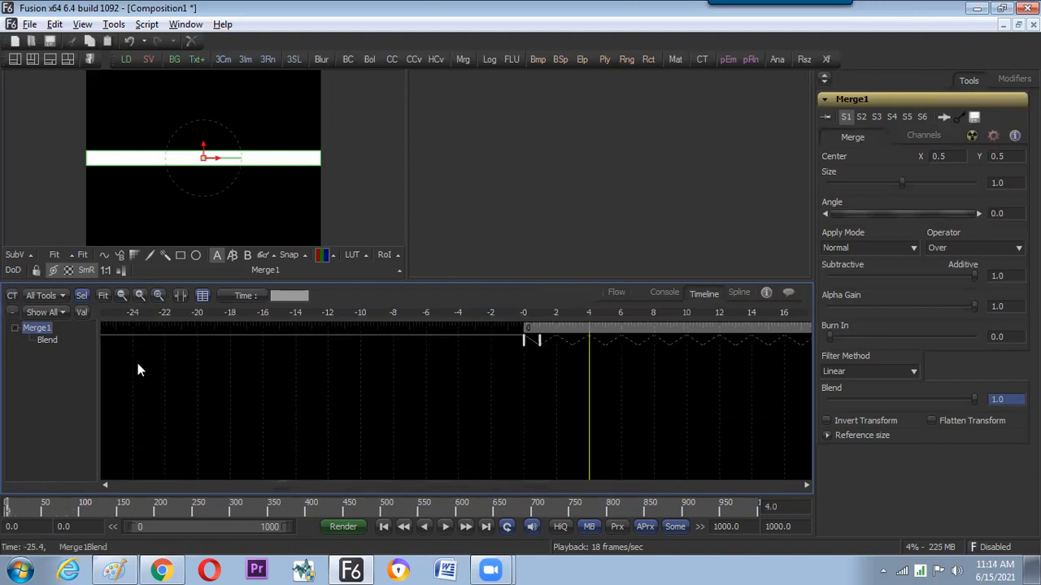
pyautogui.moveTo(540, 342); pyautogui.dragTo(613, 353)
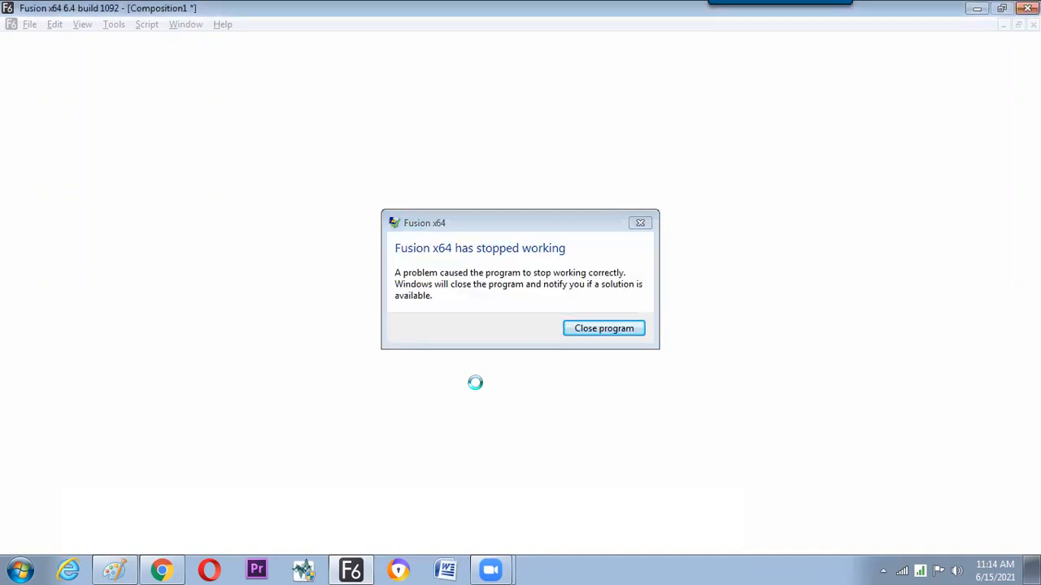
pyautogui.hotkey('alt', 'Tab')
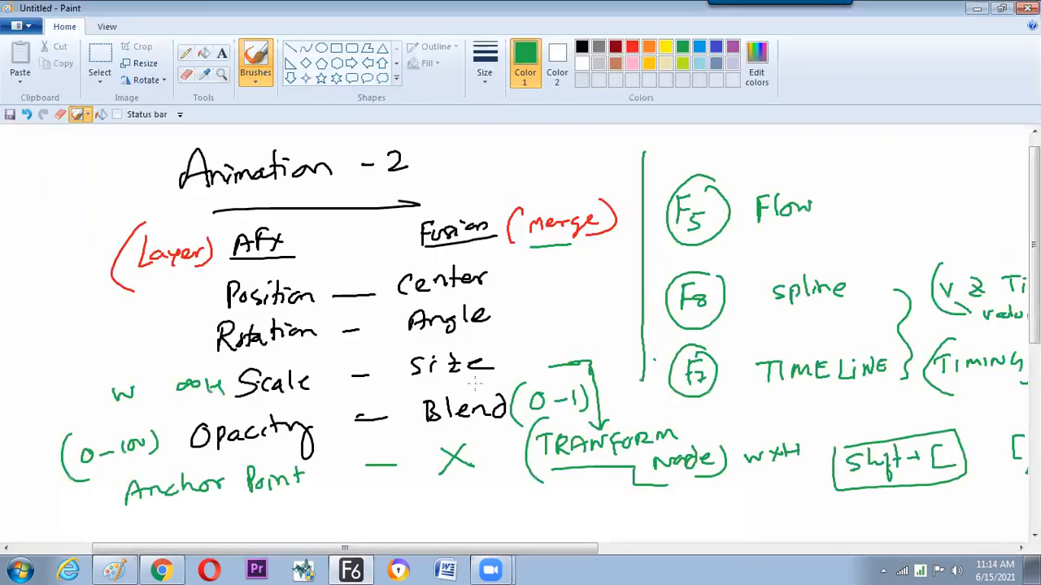
pyautogui.hotkey('alt', 'Tab')
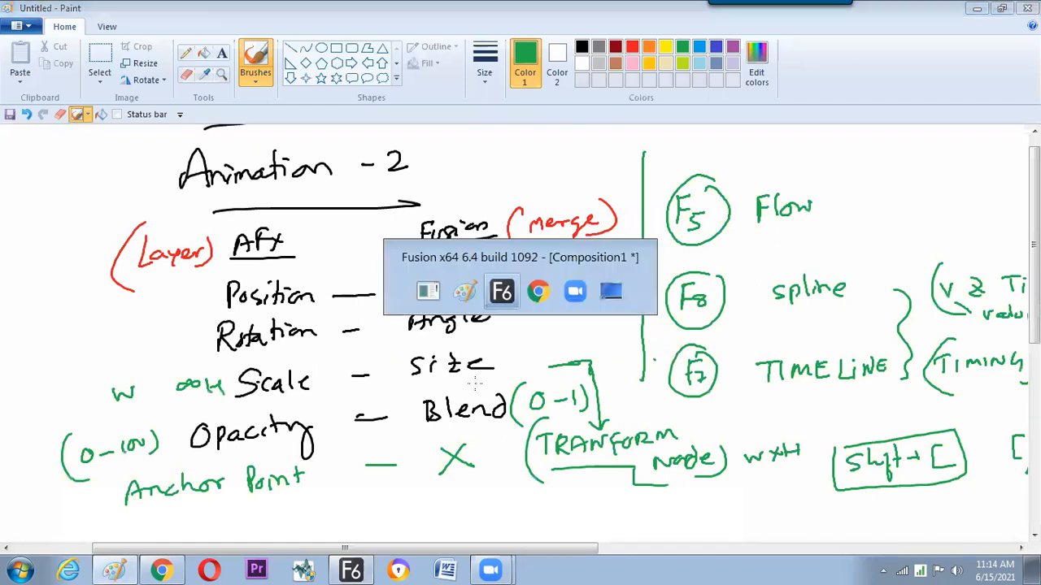
pyautogui.hotkey('alt', 'Tab')
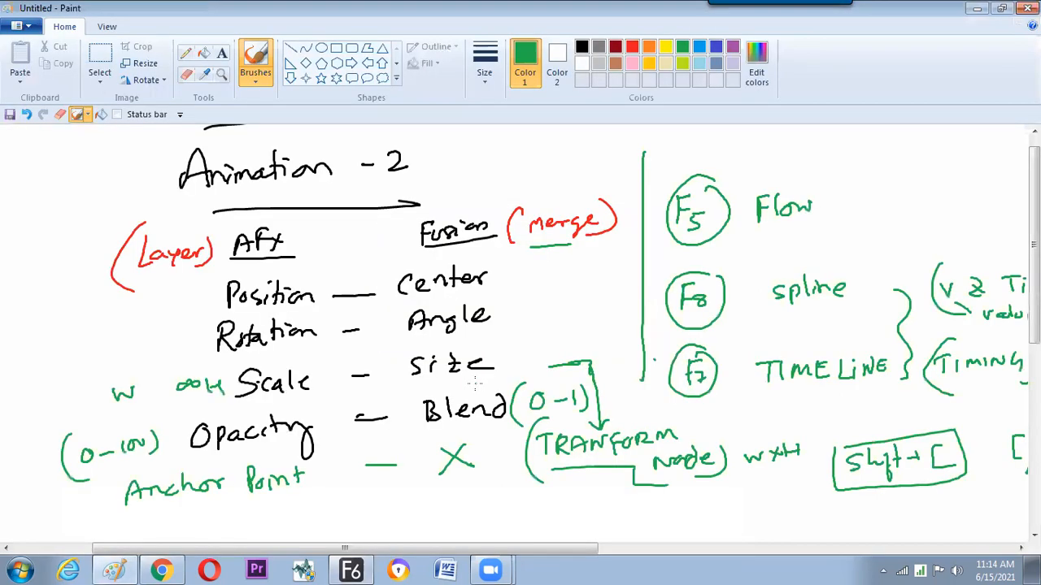
pyautogui.hotkey('alt', 'Tab')
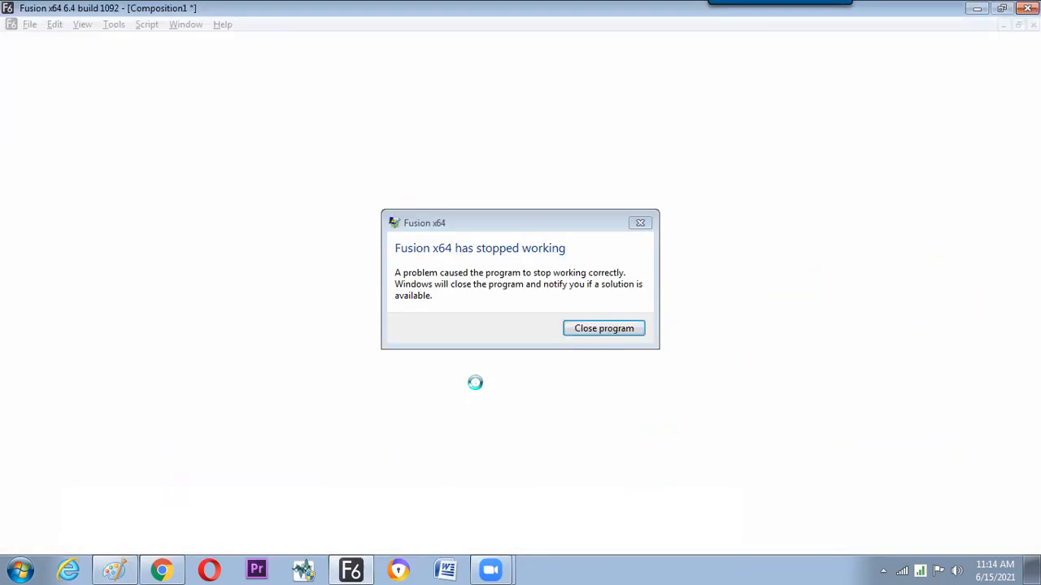
# Start a new Fusion session, minimize the Paint notes and switch to the new Fusion window.
pyautogui.click(356, 569)
pyautogui.rightClick(353, 569)
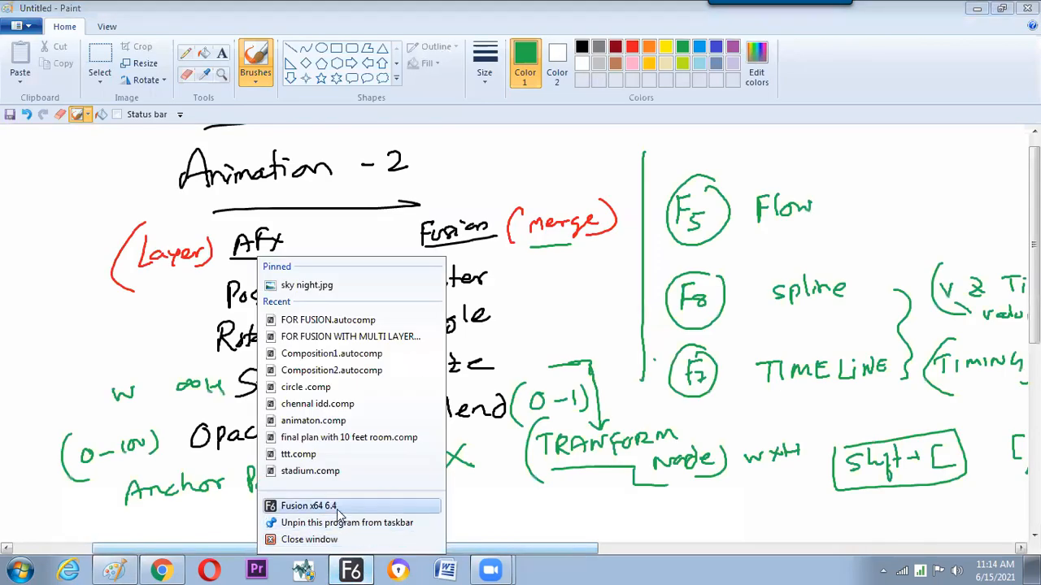
pyautogui.click(336, 510)
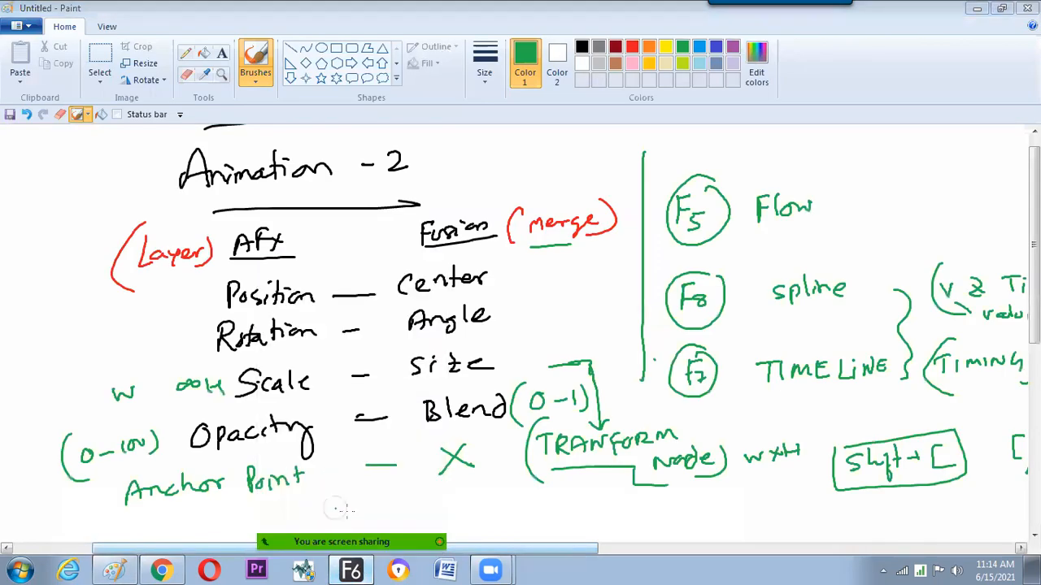
pyautogui.click(979, 16)
pyautogui.rightClick(688, 567)
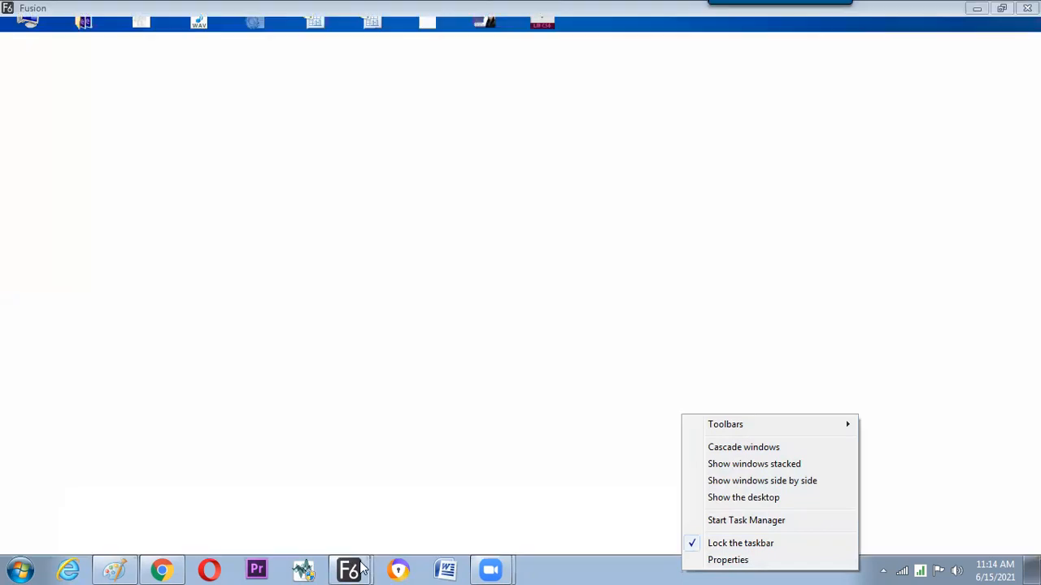
pyautogui.click(348, 570)
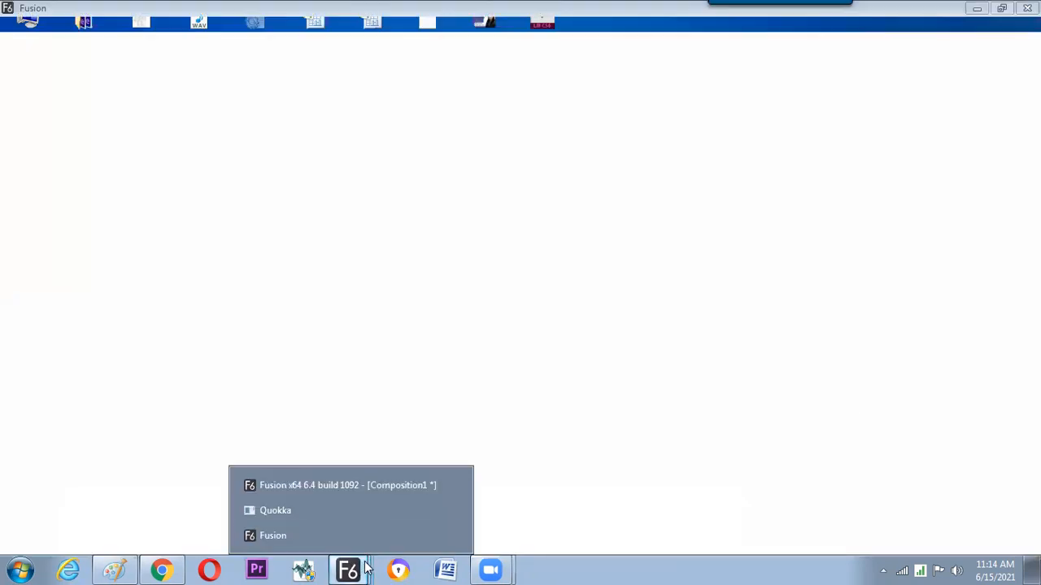
pyautogui.click(319, 533)
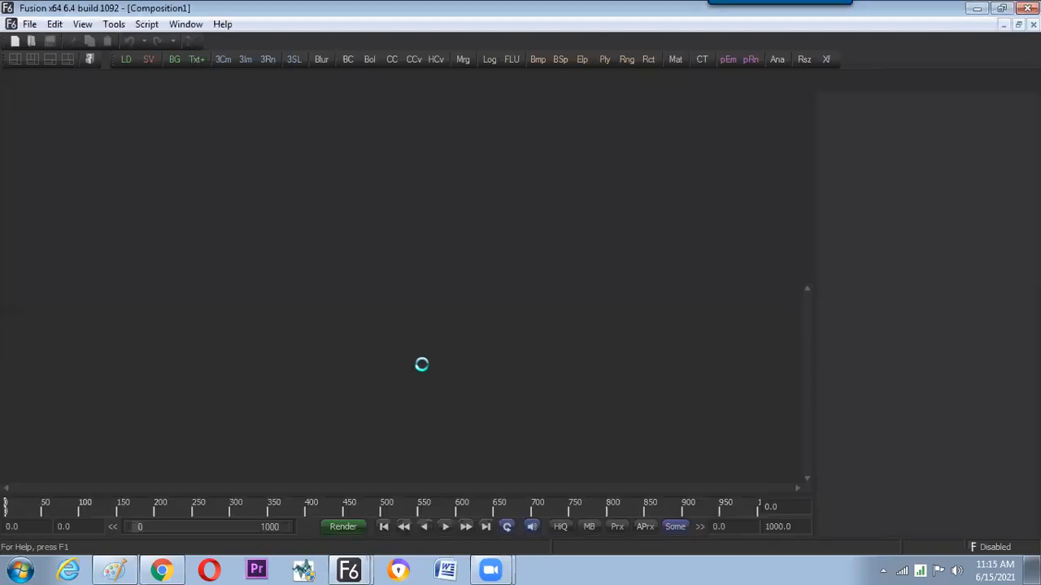
# Limit the Timeline view to selected tools and select Merge1 in the Flow view so that only it is listed.
pyautogui.click(618, 310)
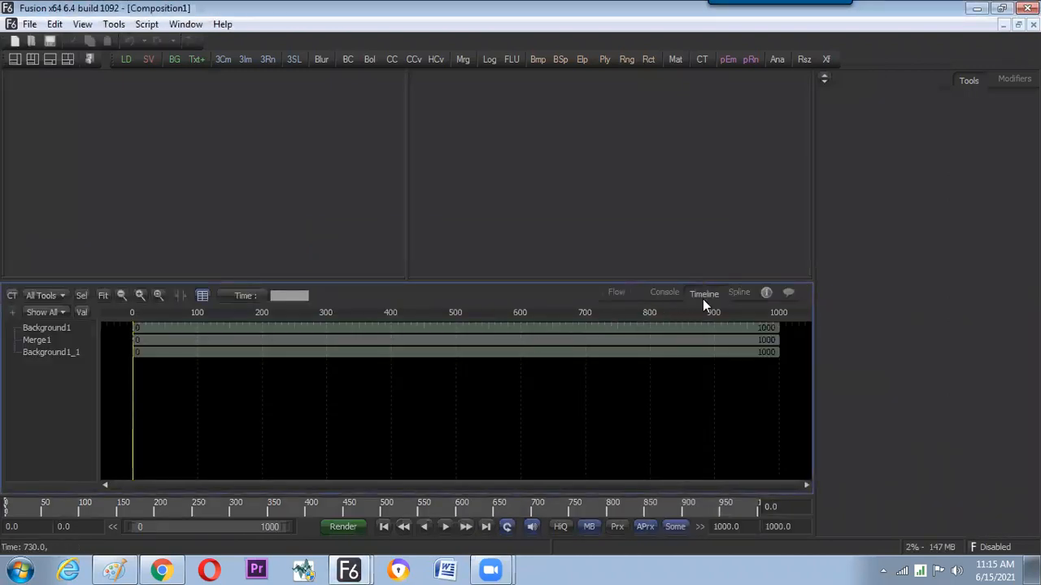
pyautogui.click(81, 296)
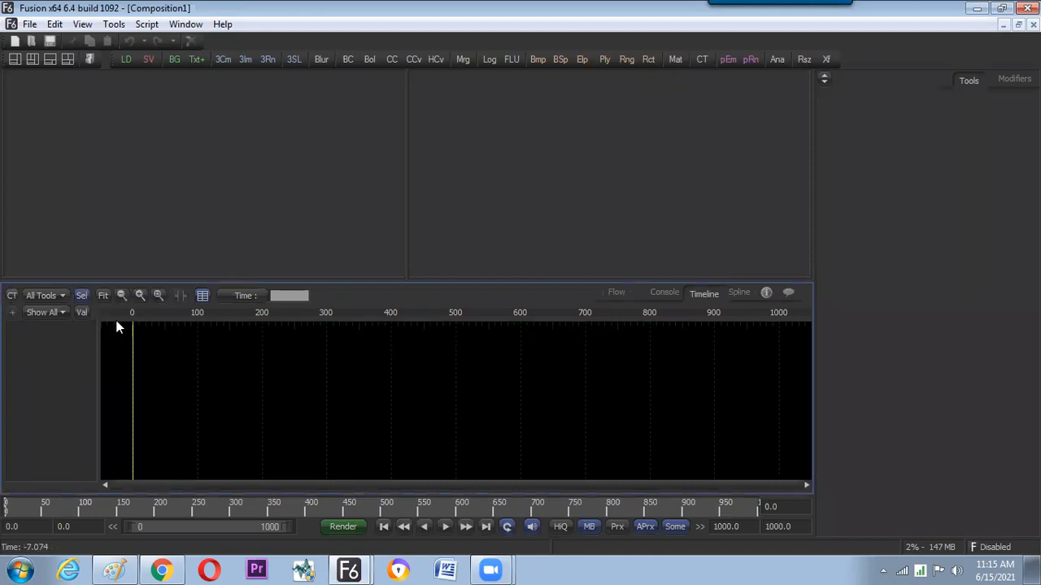
pyautogui.click(619, 292)
pyautogui.click(291, 388)
pyautogui.click(704, 293)
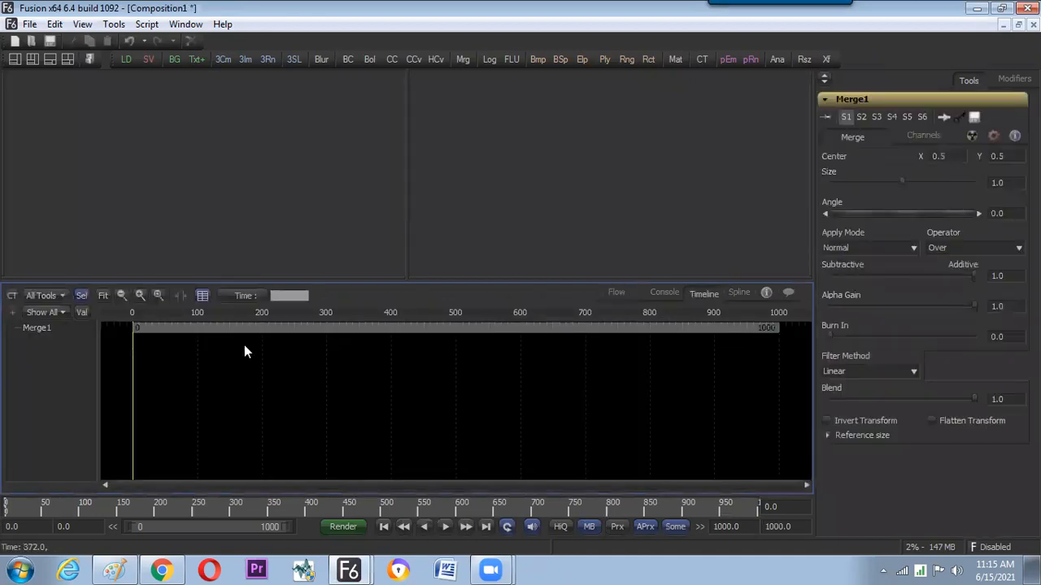
# Animate Merge1's Blend, with a keyframe of 1.0 at frame 0 and a keyframe of 0.0 at frame 1.
pyautogui.click(664, 294)
pyautogui.click(616, 294)
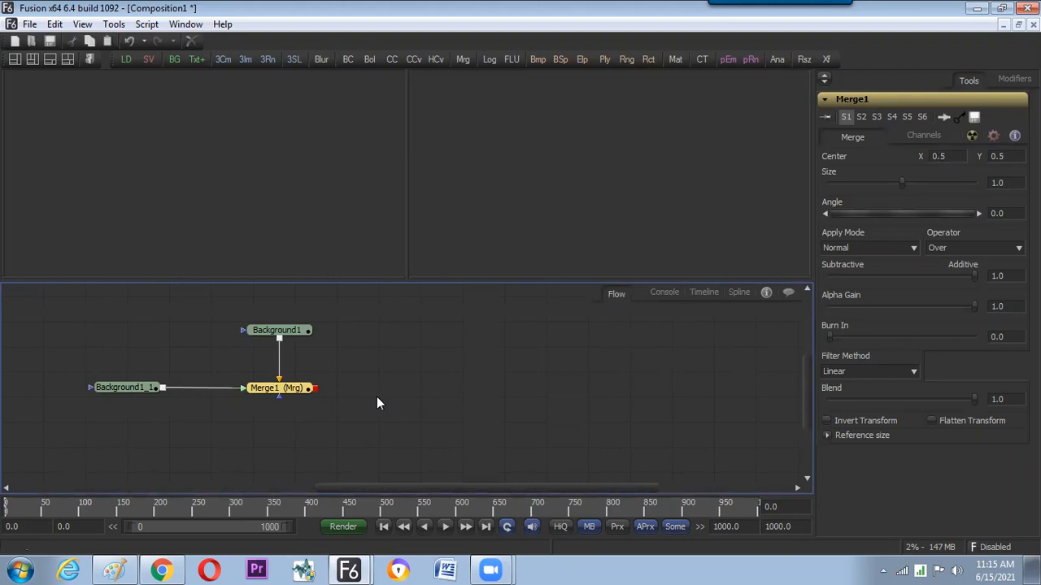
pyautogui.rightClick(917, 398)
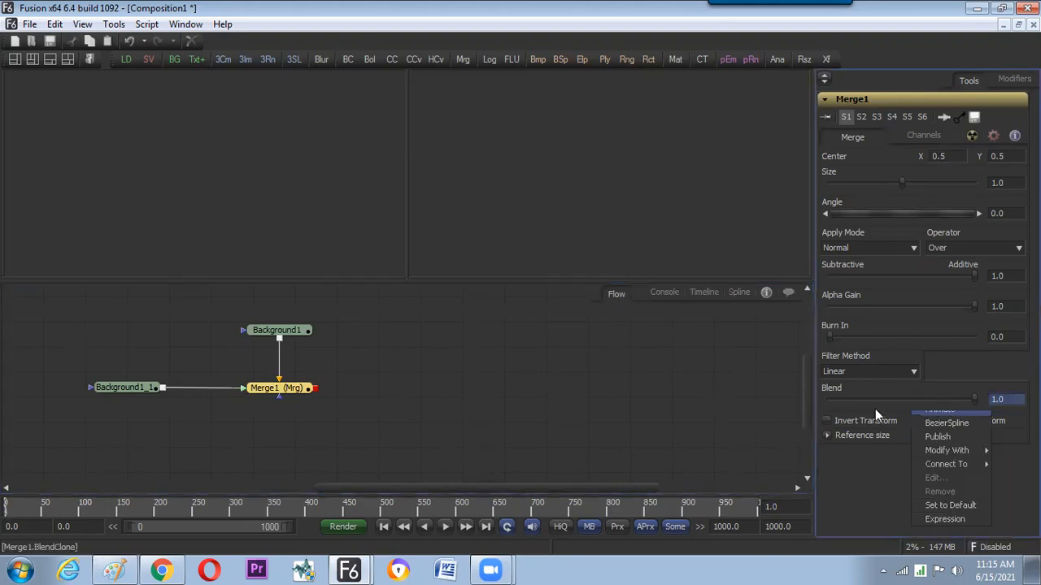
pyautogui.click(614, 476)
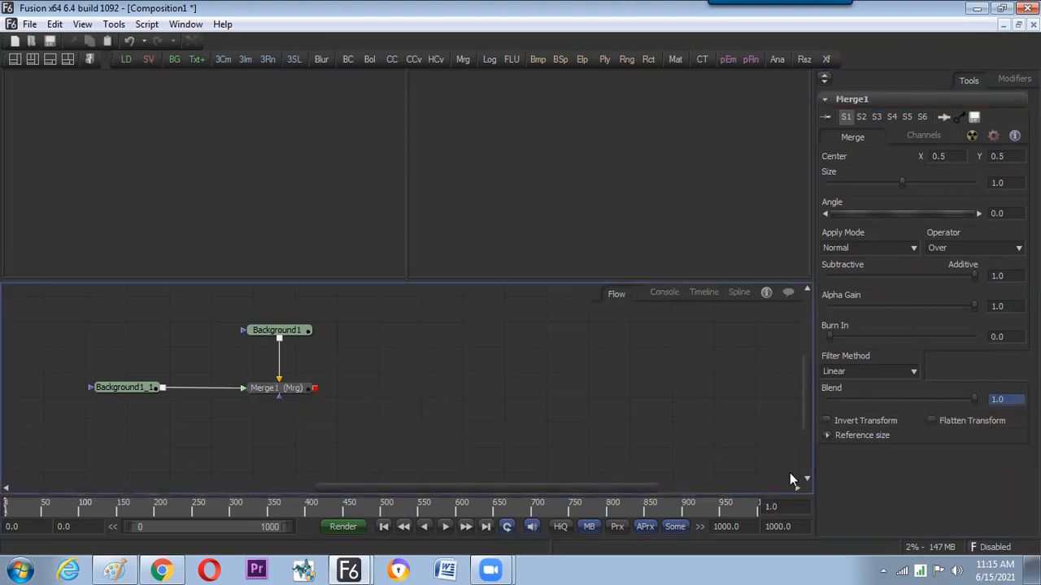
pyautogui.moveTo(977, 401); pyautogui.dragTo(644, 404)
# Reselect Merge1 in the Flow view, expand it in the Timeline and zoom in on its two Blend keyframes.
pyautogui.click(702, 292)
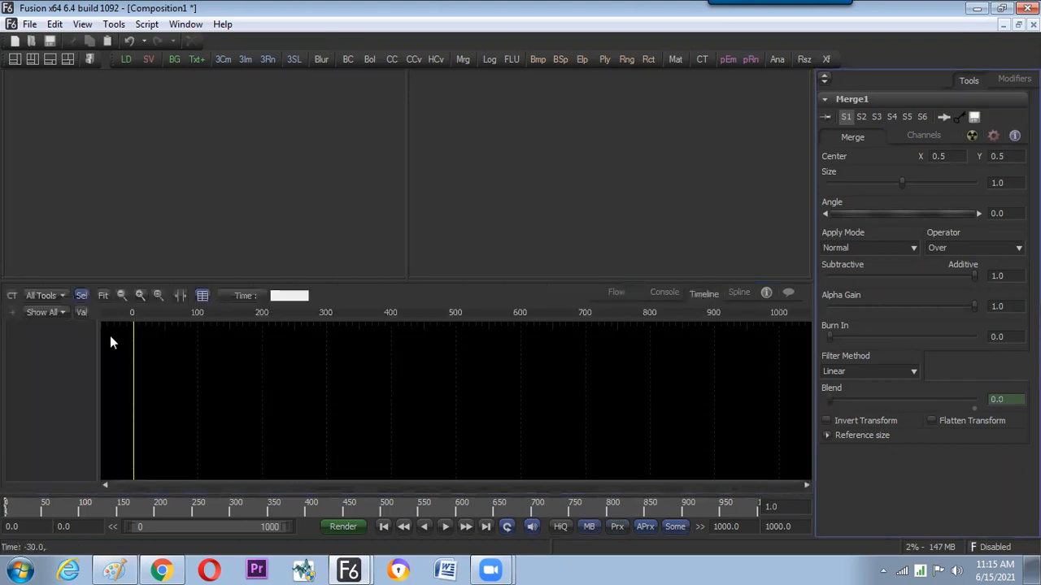
pyautogui.click(616, 293)
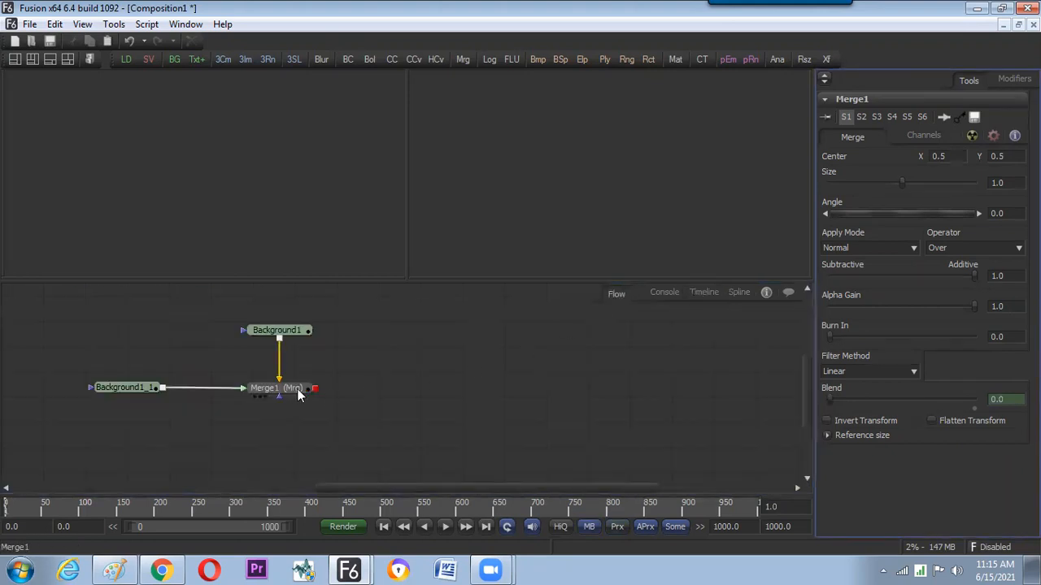
pyautogui.click(704, 292)
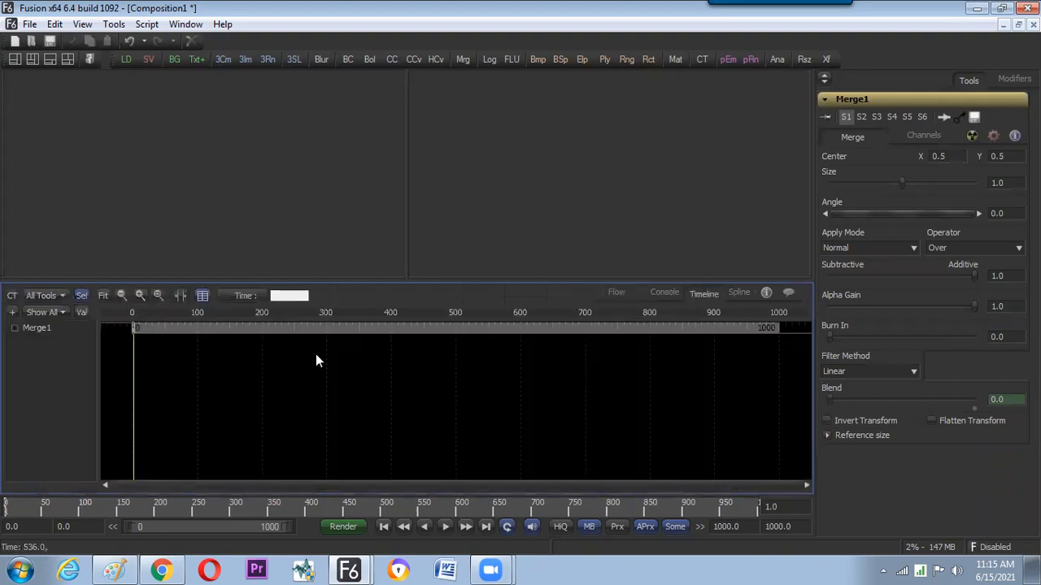
pyautogui.click(16, 329)
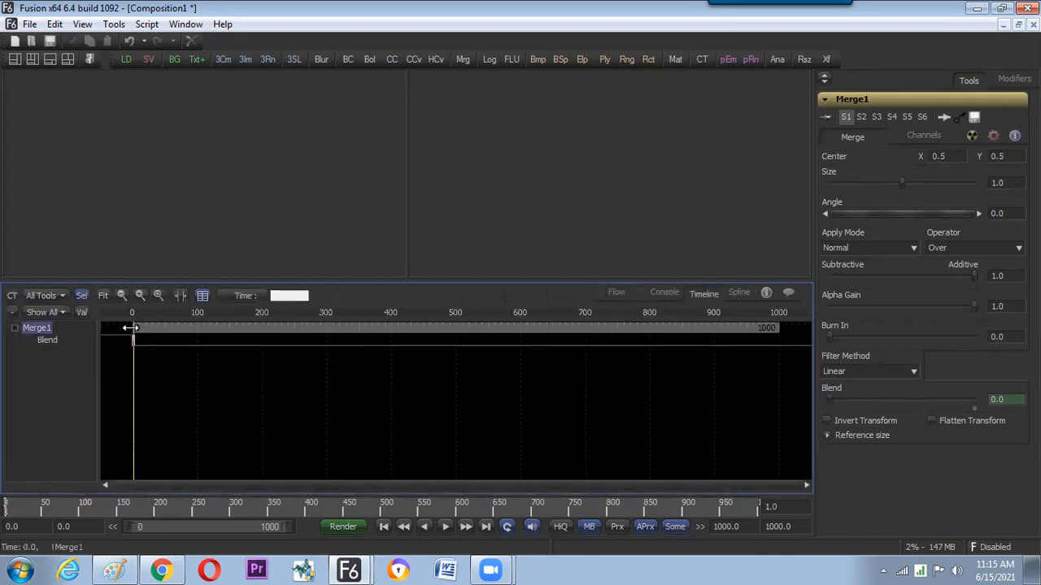
pyautogui.click(158, 295)
pyautogui.moveTo(149, 347); pyautogui.dragTo(117, 332)
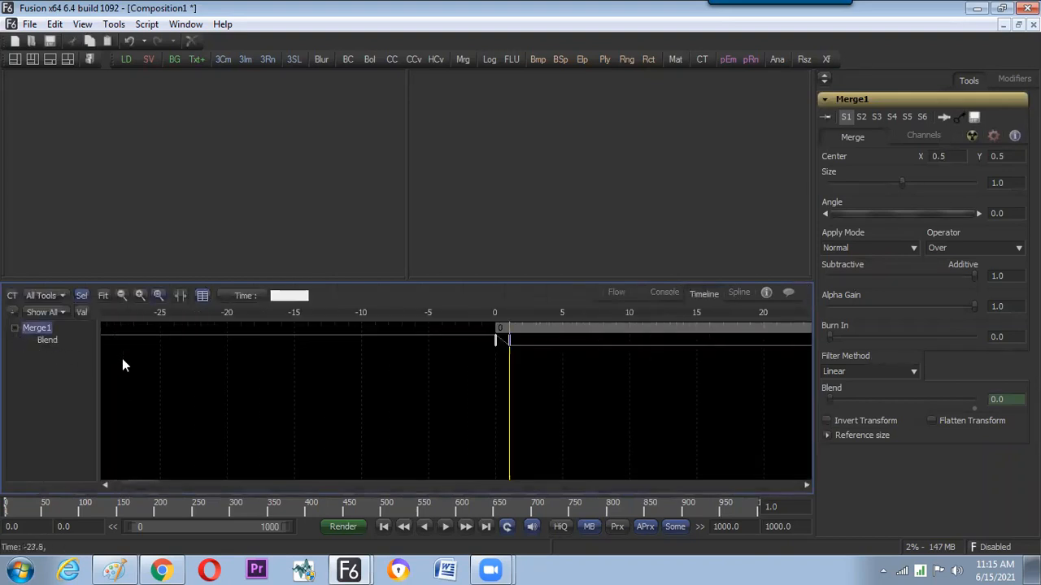
# Save the composition to the Desktop as "animation 2".
pyautogui.hotkey('ctrl', 's')
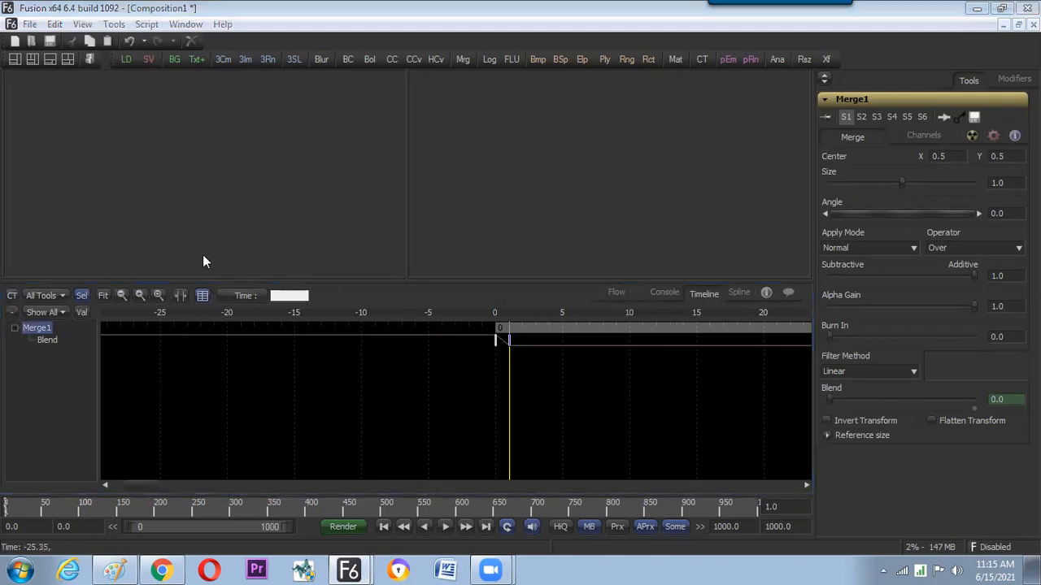
pyautogui.click(183, 81)
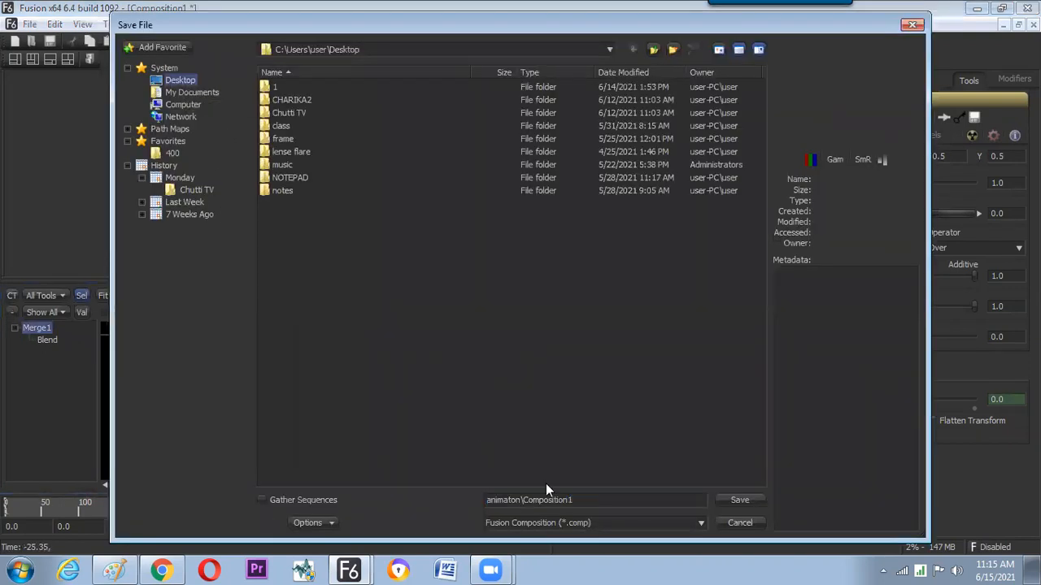
pyautogui.moveTo(573, 500); pyautogui.dragTo(109, 564)
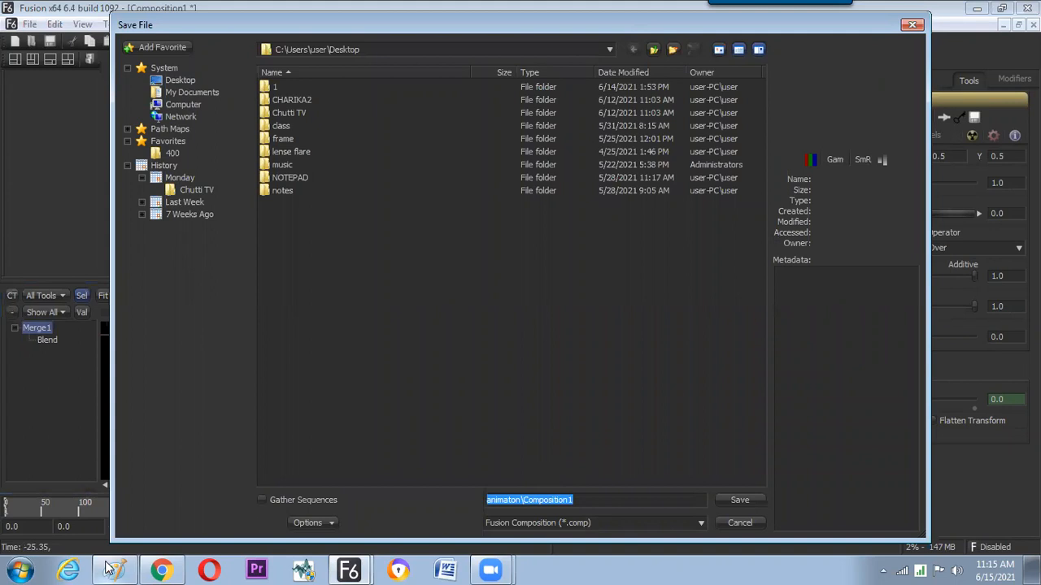
pyautogui.write('animation ')
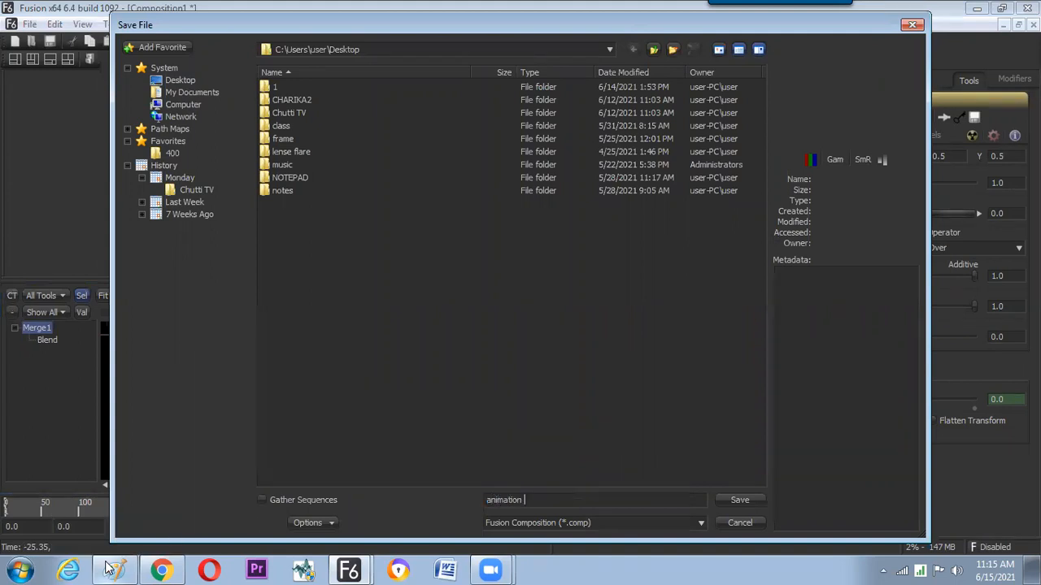
pyautogui.write('2')
pyautogui.press('Return')
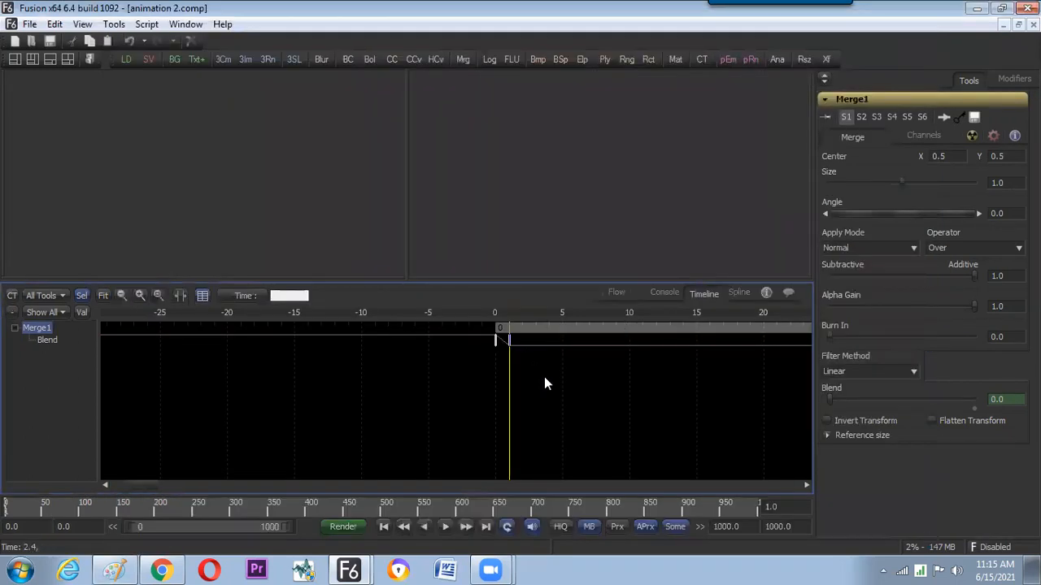
# Move the second Blend keyframe from frame 1 to frame 3, show Merge1 in the first viewer and play the animation.
pyautogui.moveTo(508, 339); pyautogui.dragTo(533, 340)
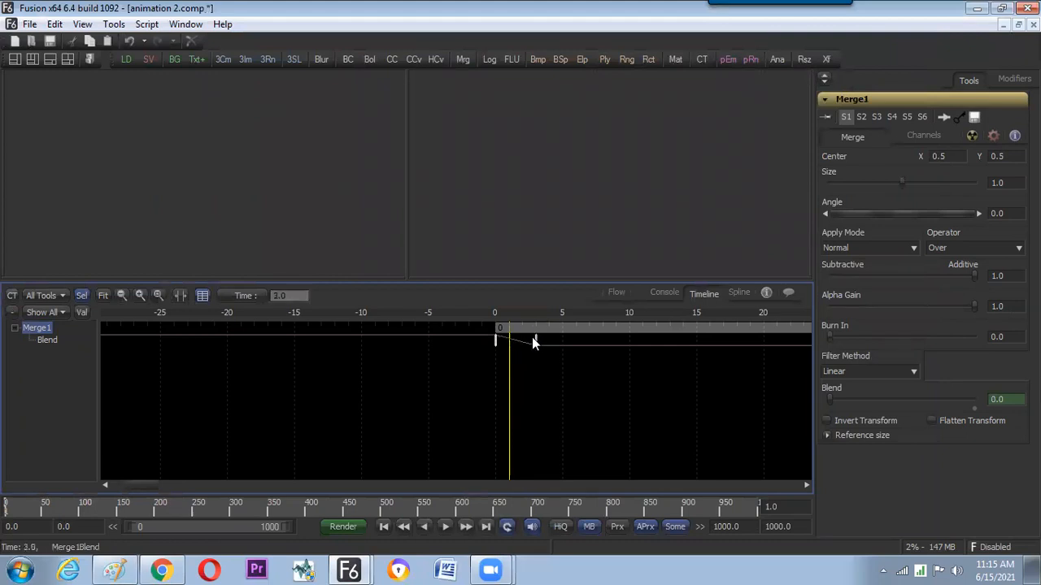
pyautogui.click(617, 294)
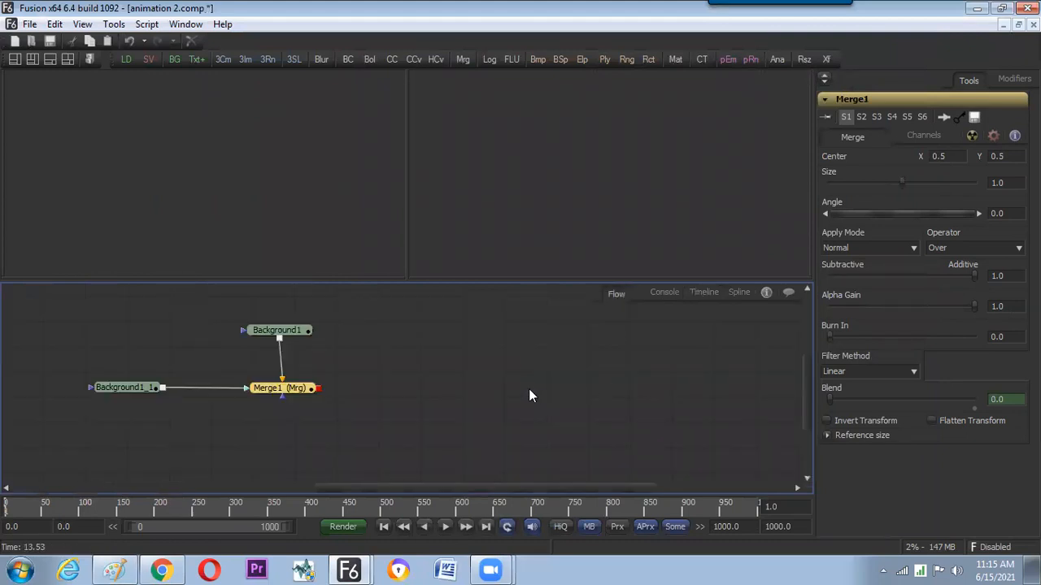
pyautogui.moveTo(277, 389); pyautogui.dragTo(282, 361)
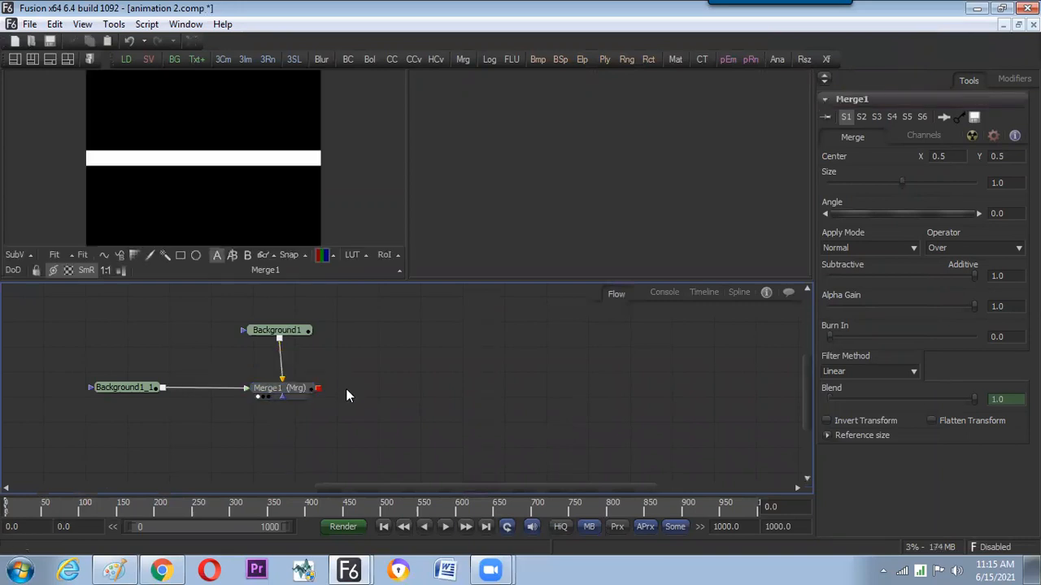
pyautogui.press('space')
pyautogui.press('space')
# Display Merge1's Blend curve in the Spline view, select all its keyframes, repeat them with Ping-Pong and play the animation.
pyautogui.click(737, 292)
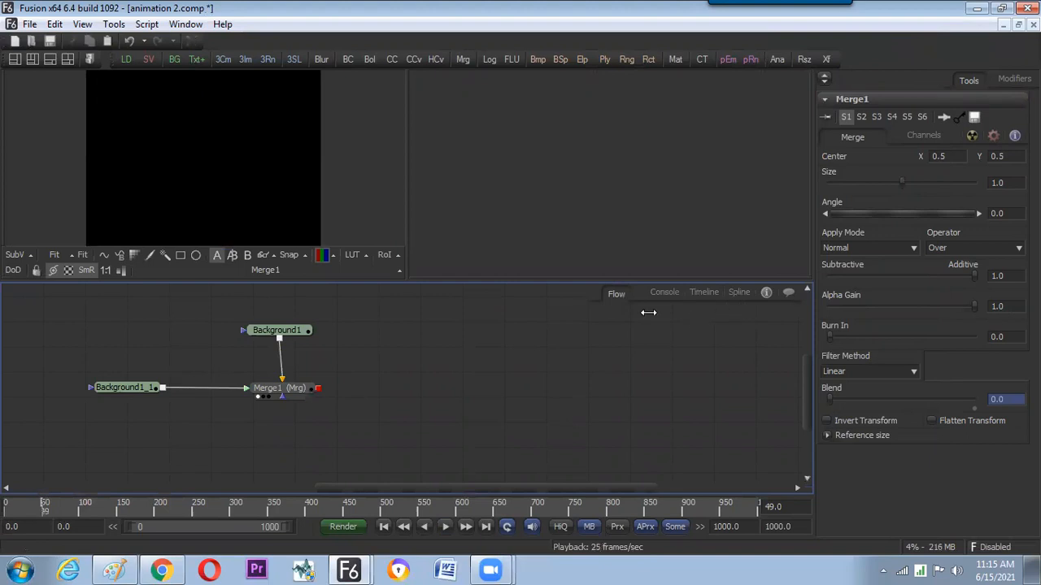
pyautogui.click(61, 367)
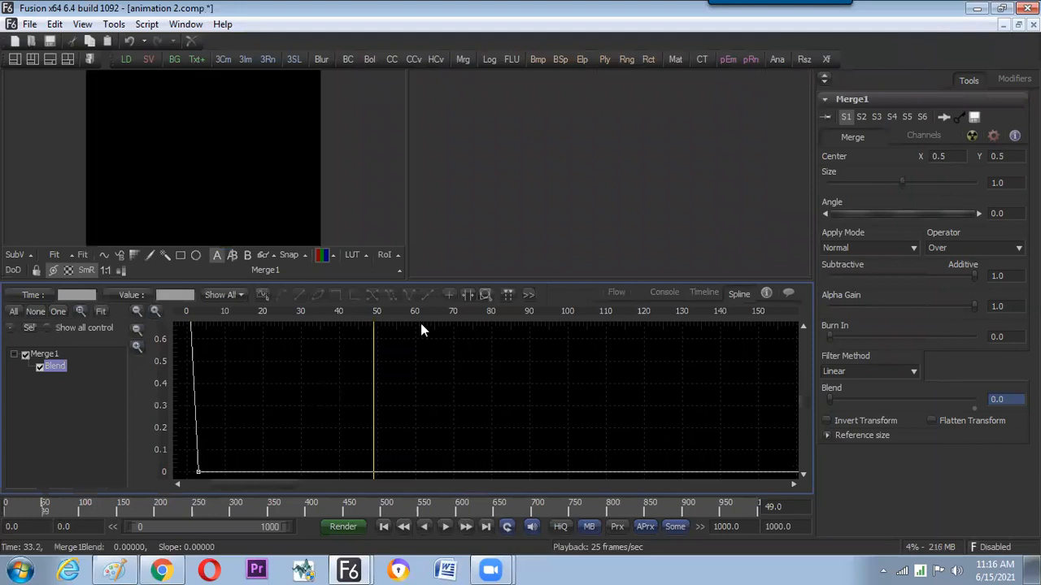
pyautogui.hotkey('ctrl', 'a')
pyautogui.hotkey('ctrl', 'l')
pyautogui.press('space')
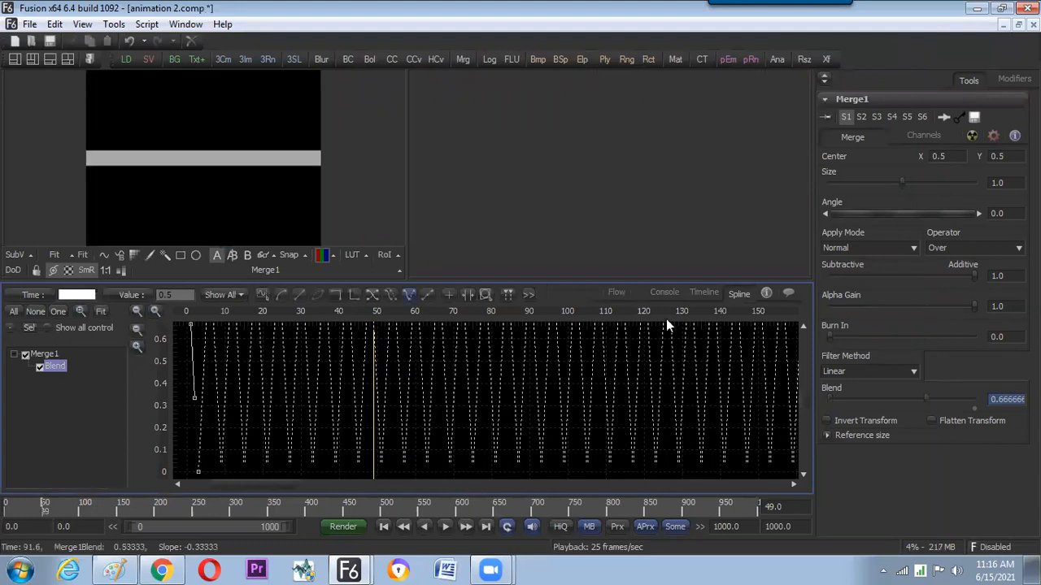
# Return to the Flow view and stop and replay the animation from its start.
pyautogui.click(617, 293)
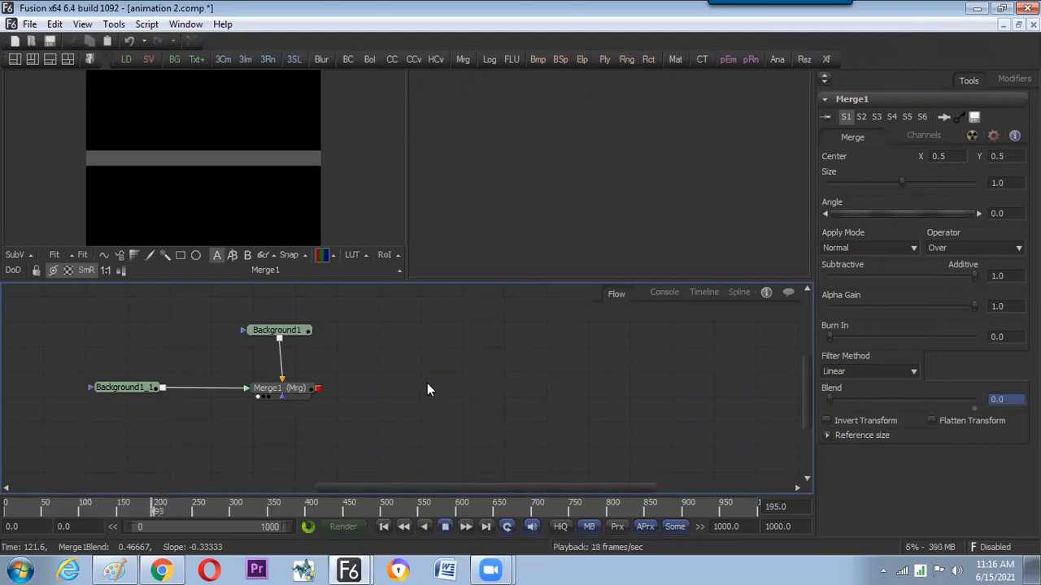
pyautogui.press('space')
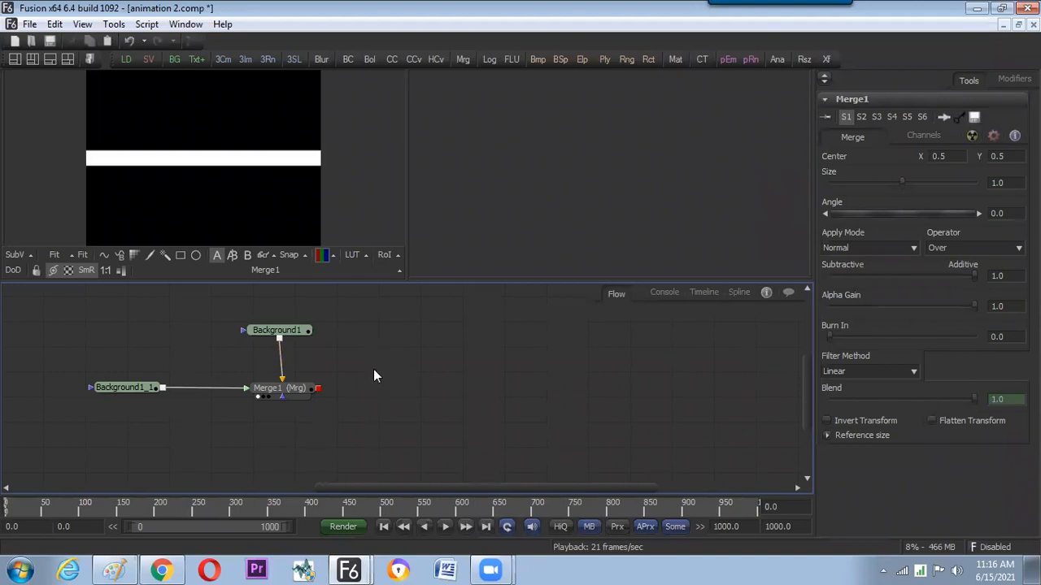
pyautogui.press('space')
pyautogui.press('space')
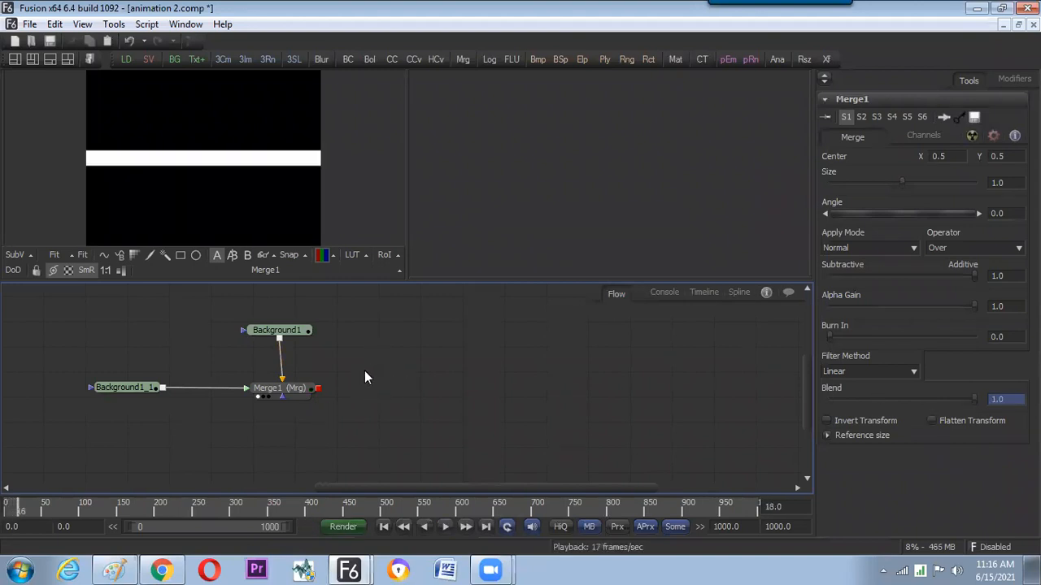
# Set Background1_1's image width to 50 and play the animation.
pyautogui.click(148, 394)
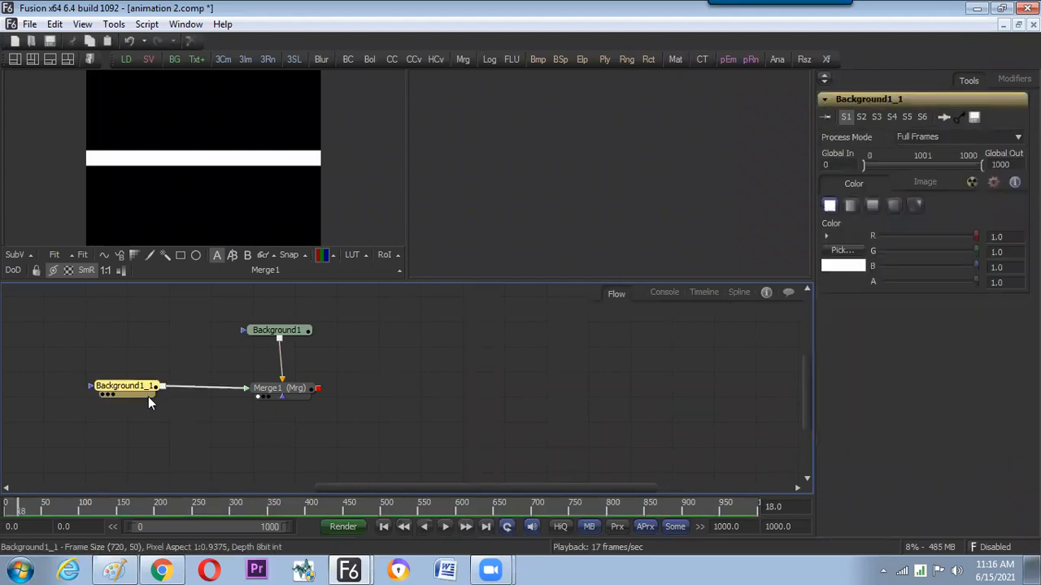
pyautogui.click(938, 183)
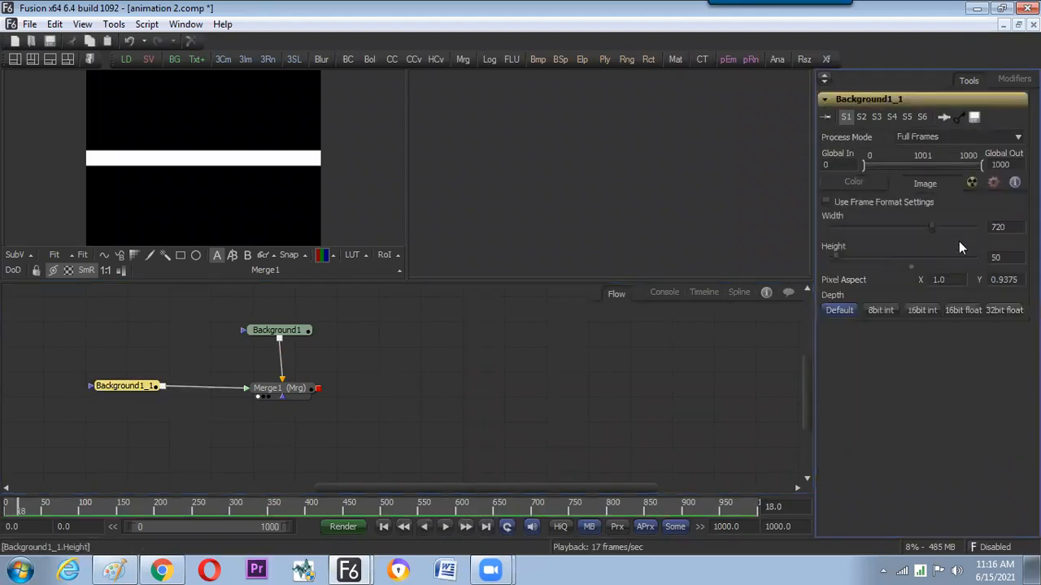
pyautogui.doubleClick(996, 227)
pyautogui.write('50')
pyautogui.press('Return')
pyautogui.press('space')
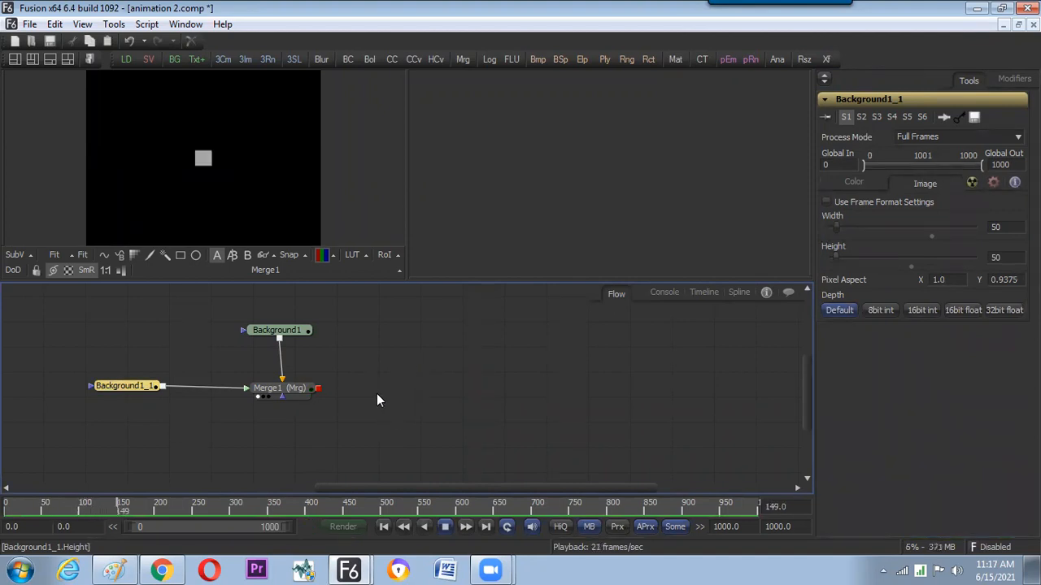
pyautogui.press('space')
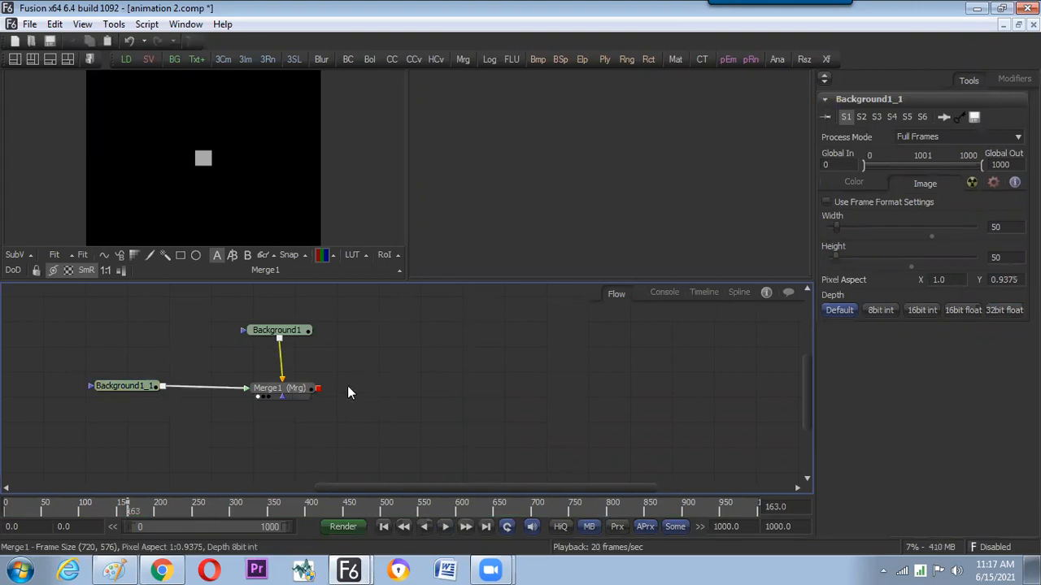
# Duplicate Merge1, place the copy directly below it in the flow and connect Background1_1 to the copy's foreground input.
pyautogui.click(306, 391)
pyautogui.moveTo(333, 409); pyautogui.dragTo(170, 391)
pyautogui.moveTo(275, 388); pyautogui.dragTo(275, 383)
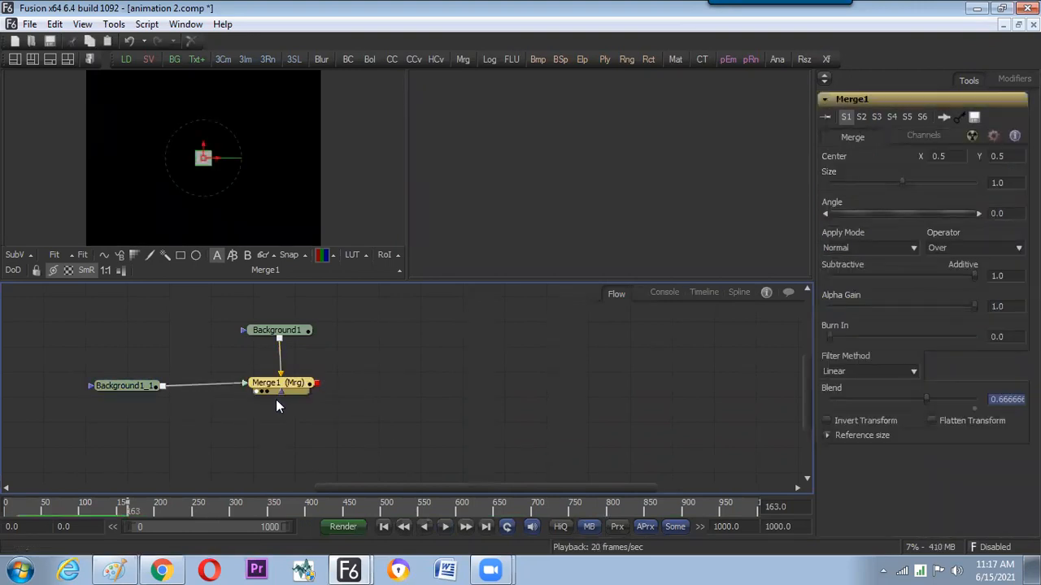
pyautogui.hotkey('ctrl', 'v')
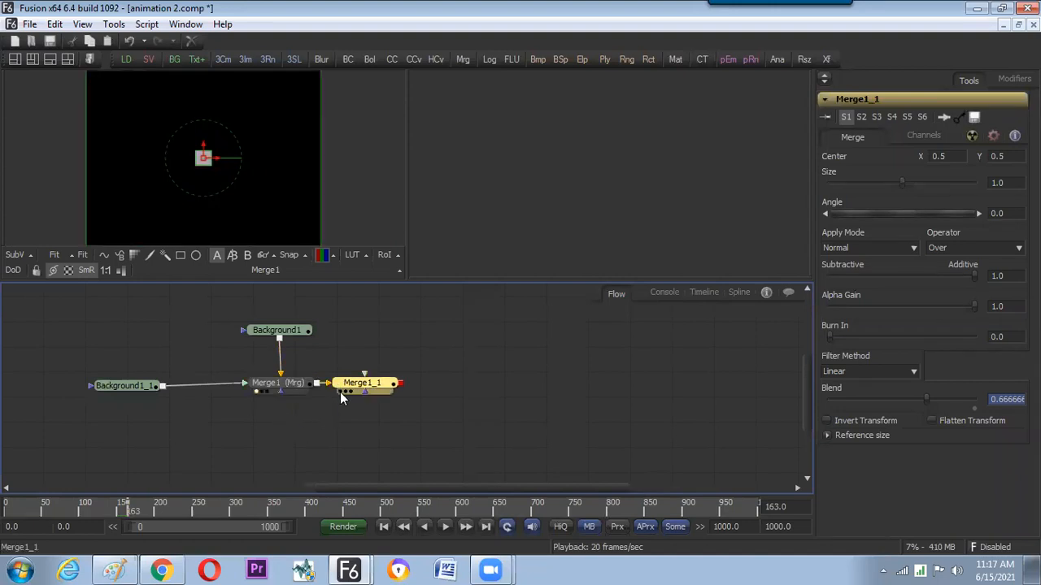
pyautogui.moveTo(358, 383); pyautogui.dragTo(275, 427)
pyautogui.moveTo(163, 385); pyautogui.dragTo(244, 428)
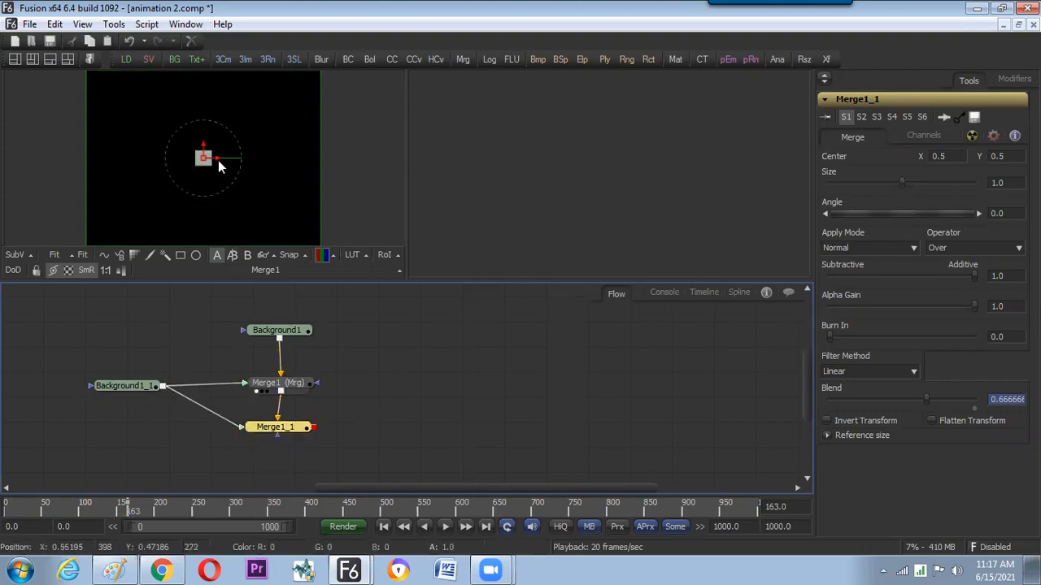
# Offset Merge1_1 horizontally to Center X about 0.584, show it in the first viewer, play it and return to frame 0.
pyautogui.moveTo(218, 155); pyautogui.dragTo(239, 157)
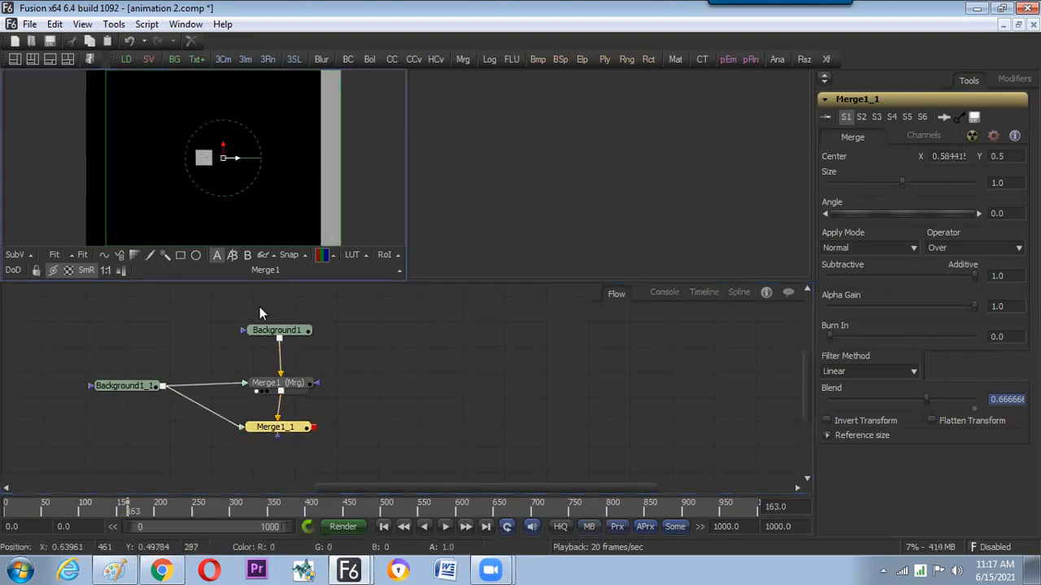
pyautogui.moveTo(278, 424); pyautogui.dragTo(244, 170)
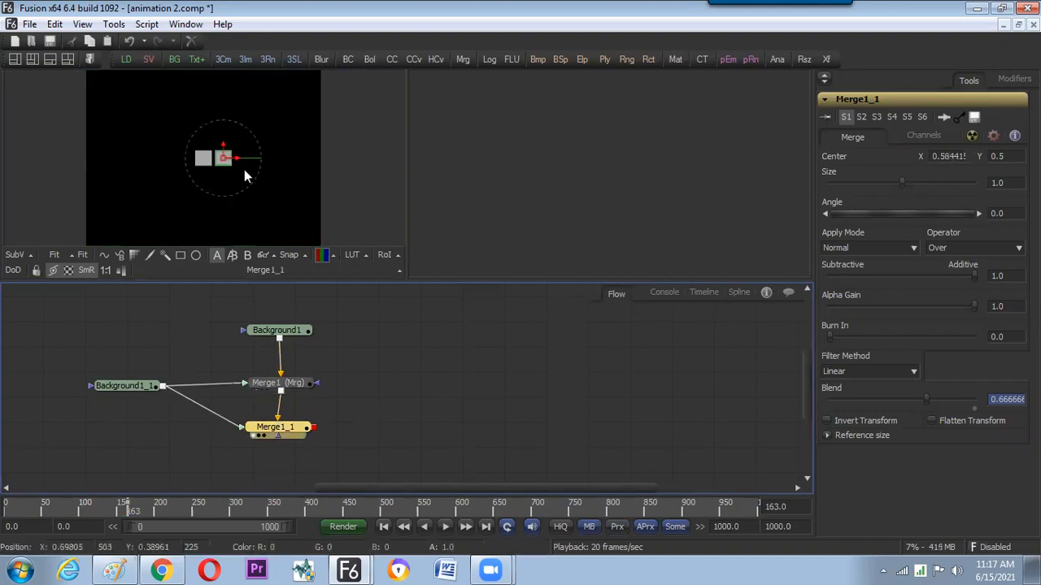
pyautogui.click(345, 400)
pyautogui.press('space')
pyautogui.press('space')
pyautogui.press('Home')
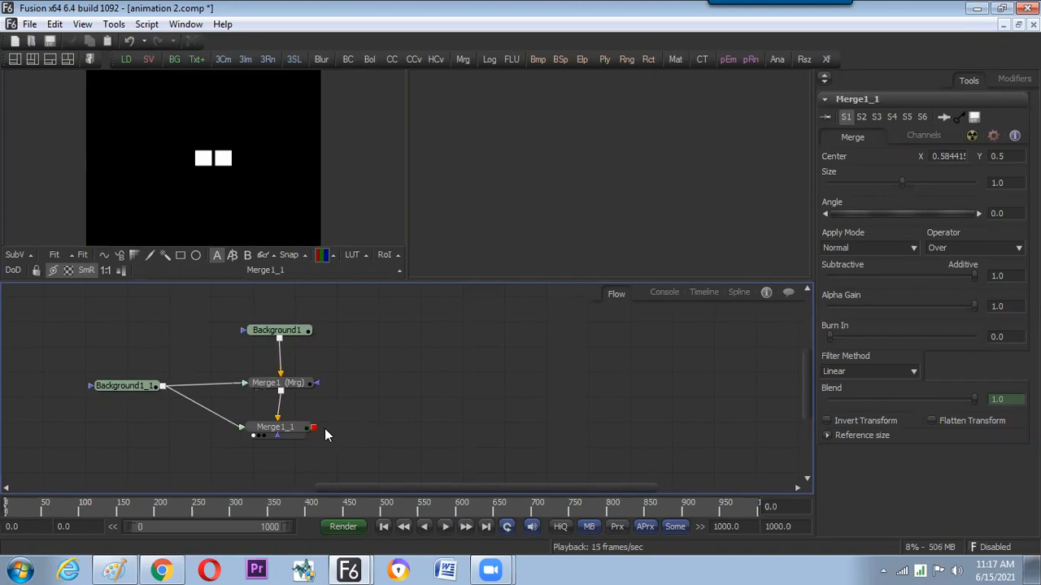
# Play the two-square animation and examine Merge1_1's flicker at the first frames, leaving Merge1_1 selected.
pyautogui.click(300, 431)
pyautogui.press('space')
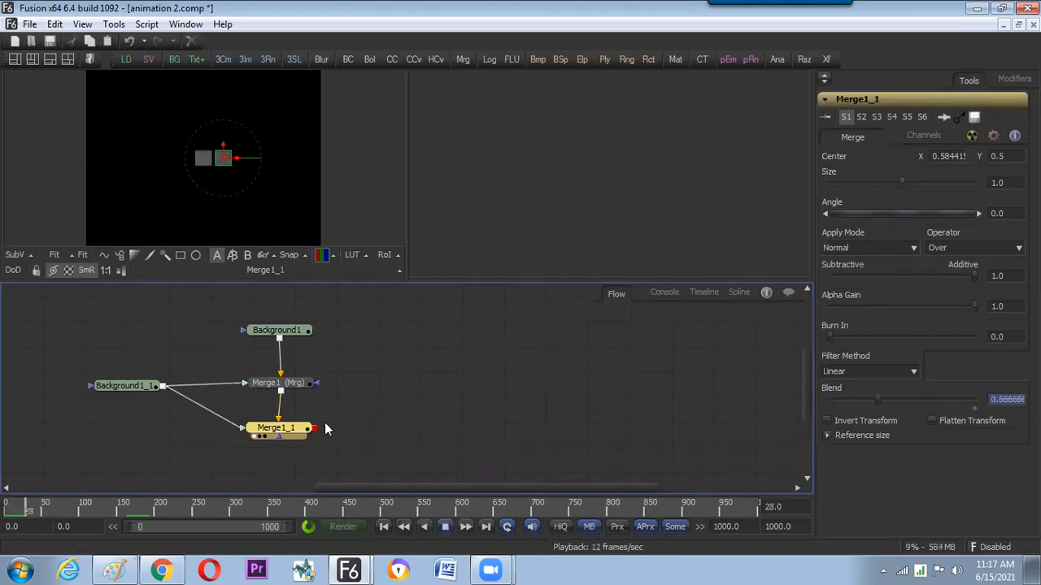
pyautogui.click(325, 423)
pyautogui.press('space')
pyautogui.click(303, 433)
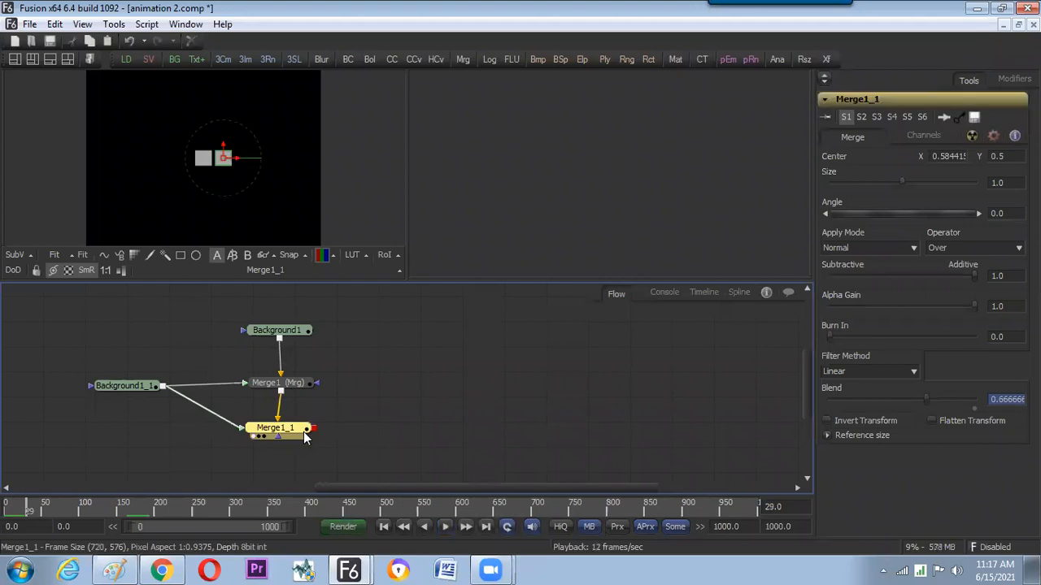
pyautogui.press('space')
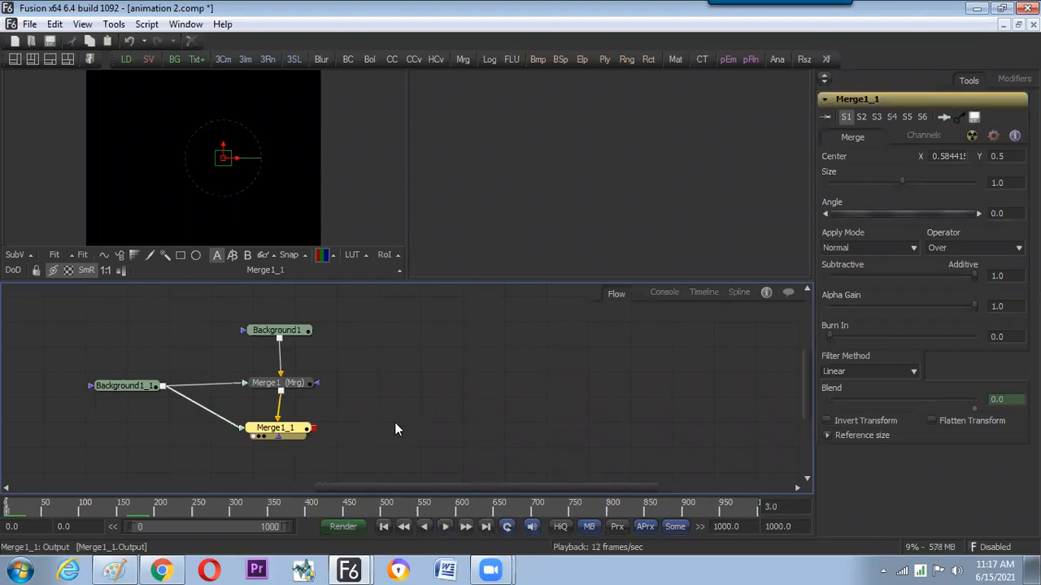
pyautogui.click(387, 427)
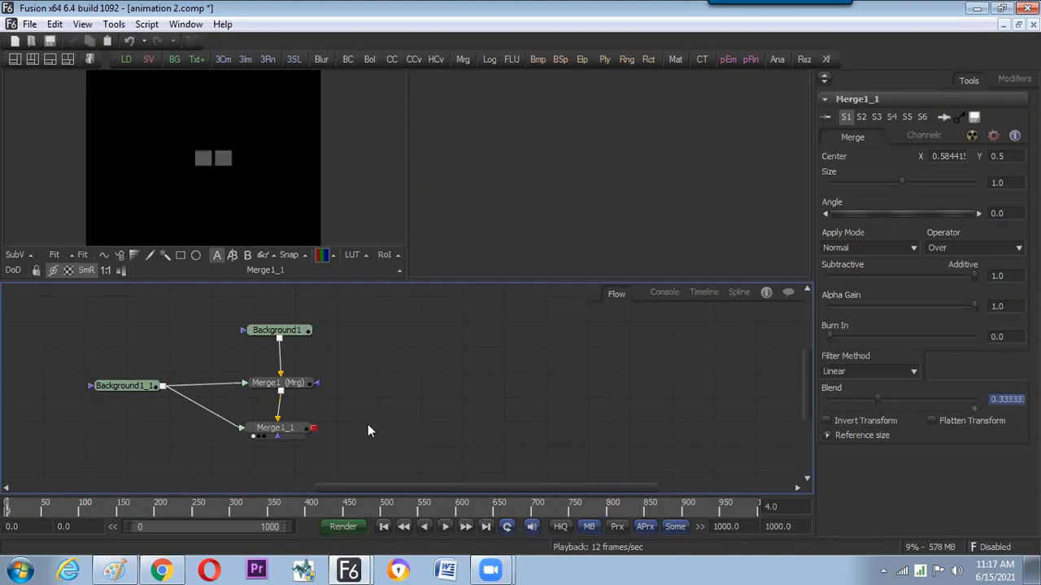
pyautogui.click(286, 436)
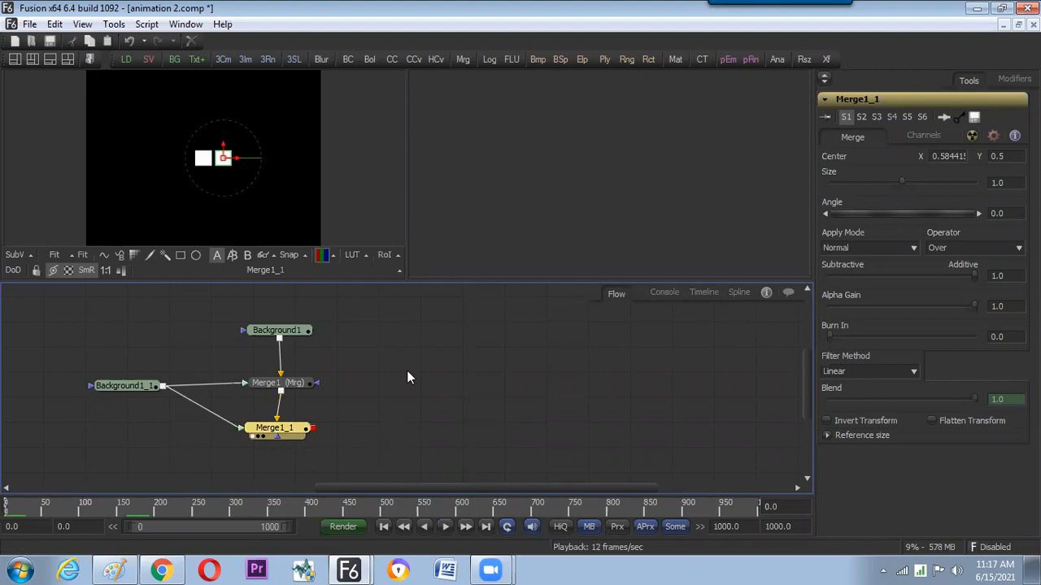
# Reverse all keyframes of both merges' Blend curves in the Spline view and play the result in the Flow view.
pyautogui.press('F8')
pyautogui.click(55, 366)
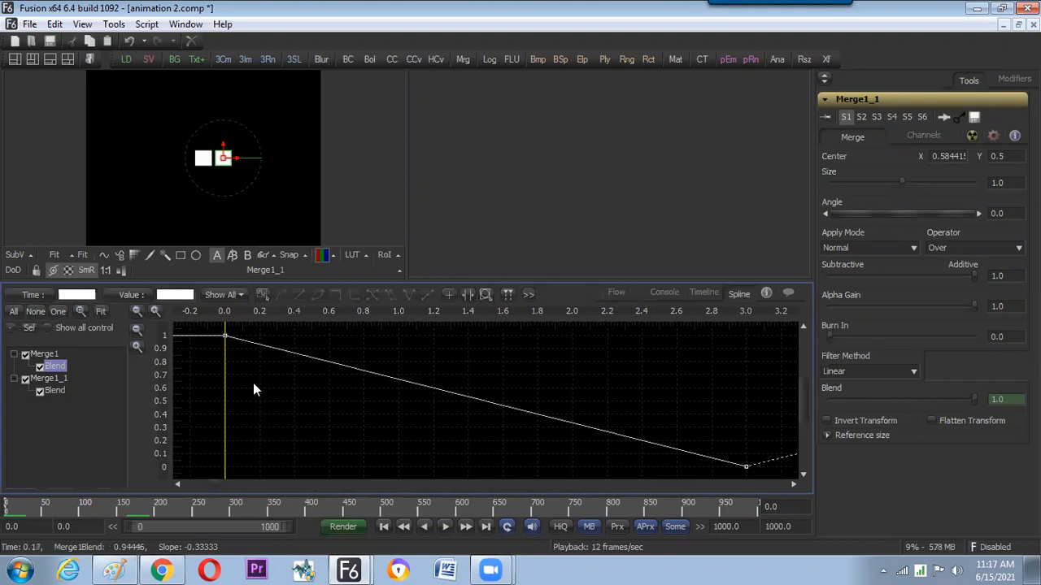
pyautogui.click(409, 294)
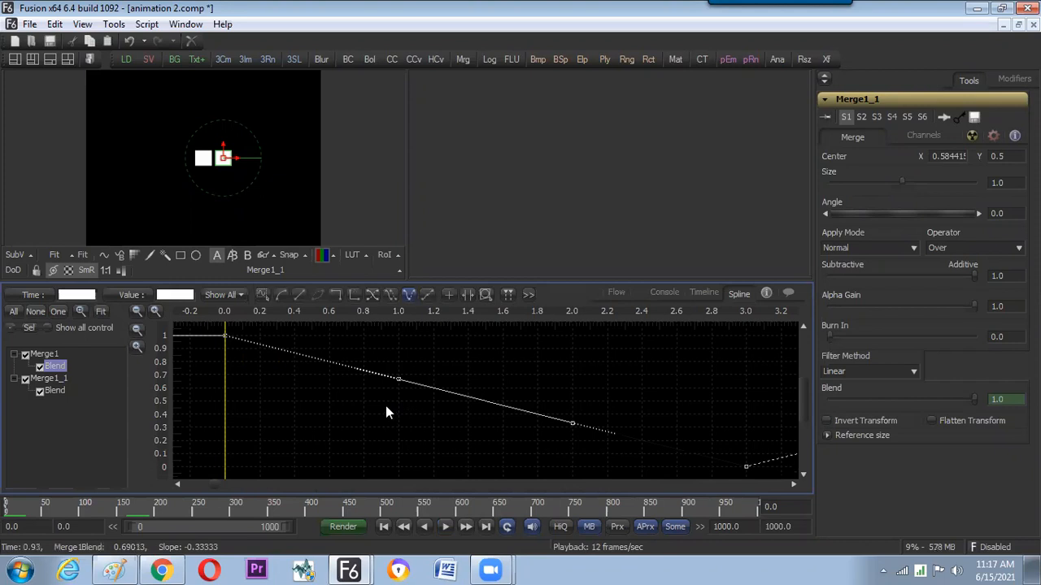
pyautogui.press('v')
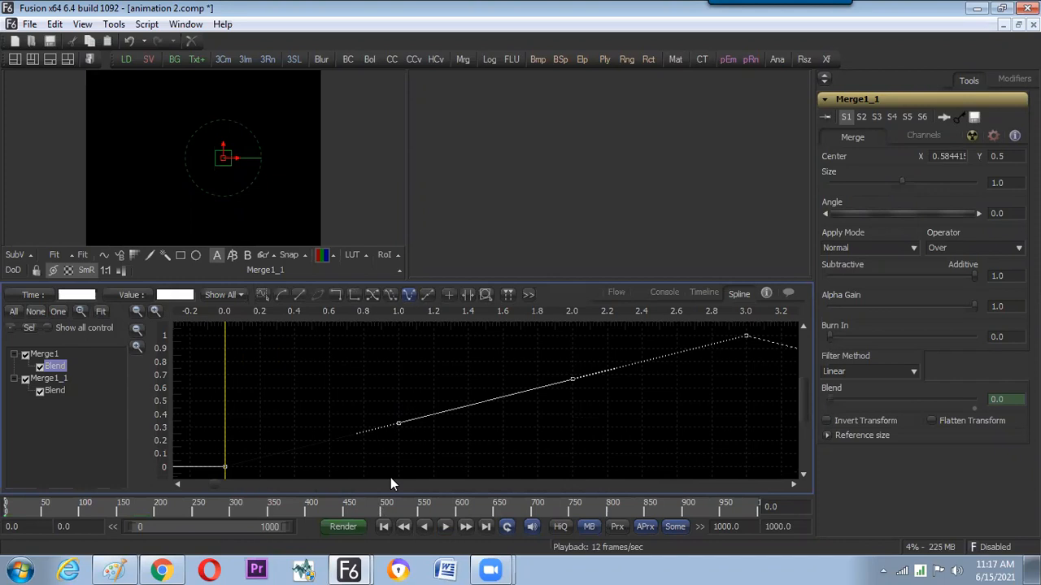
pyautogui.click(616, 293)
pyautogui.press('space')
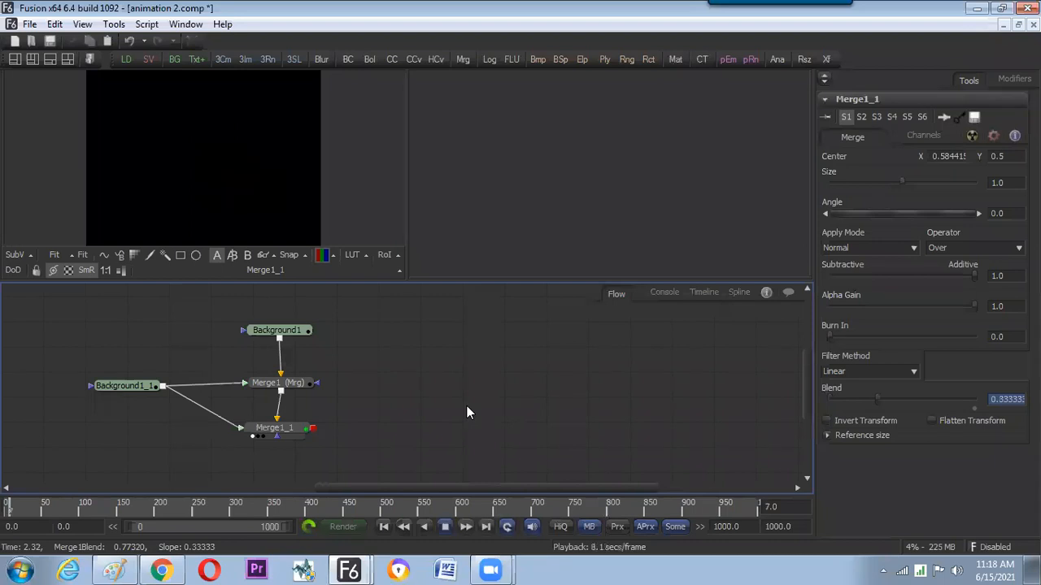
pyautogui.press('space')
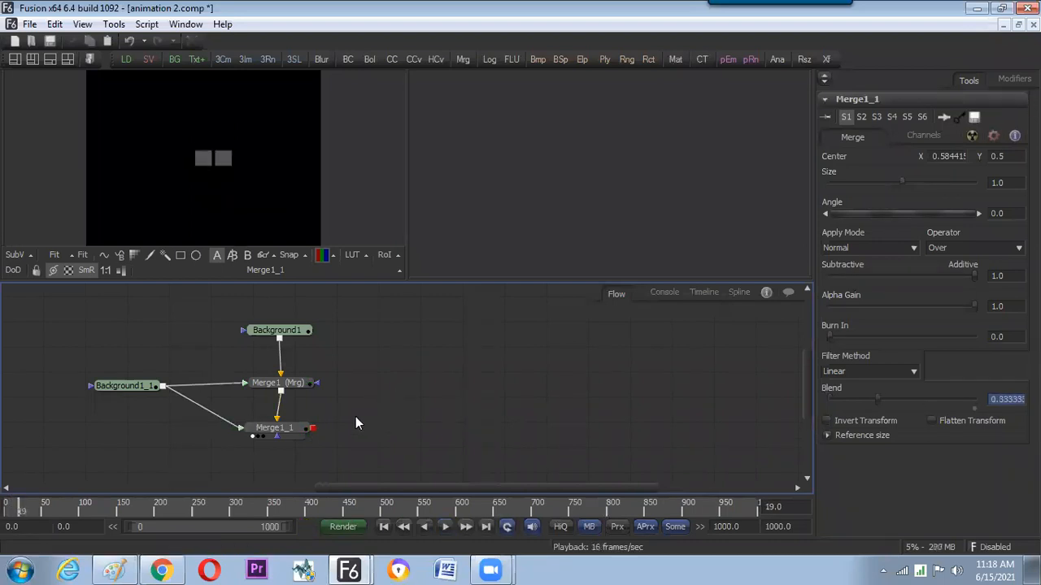
# Isolate Merge1_1's Blend curve in the Spline view, fit it, select all its keyframes and reverse them.
pyautogui.click(275, 428)
pyautogui.click(737, 292)
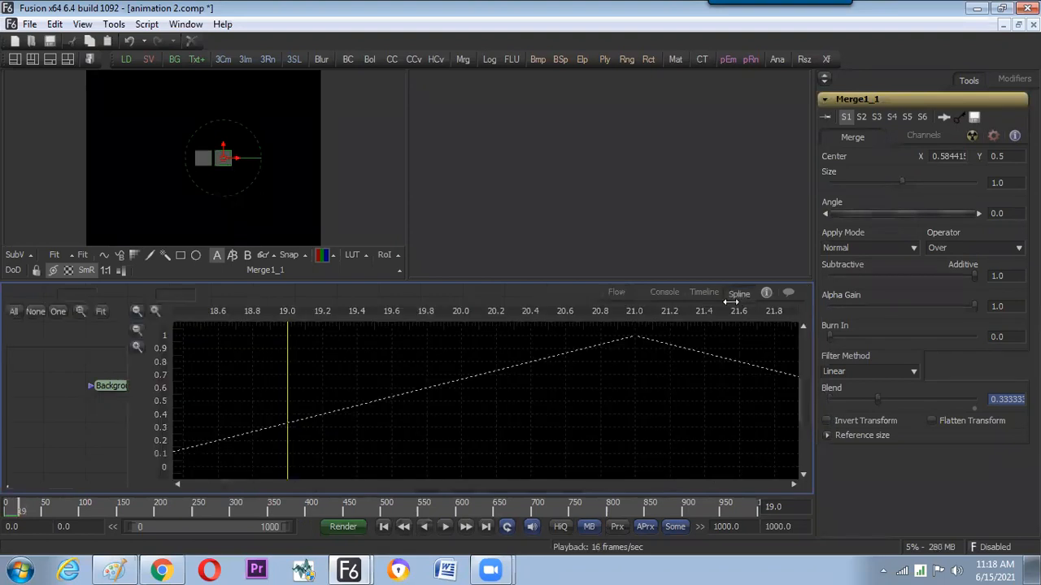
pyautogui.click(57, 313)
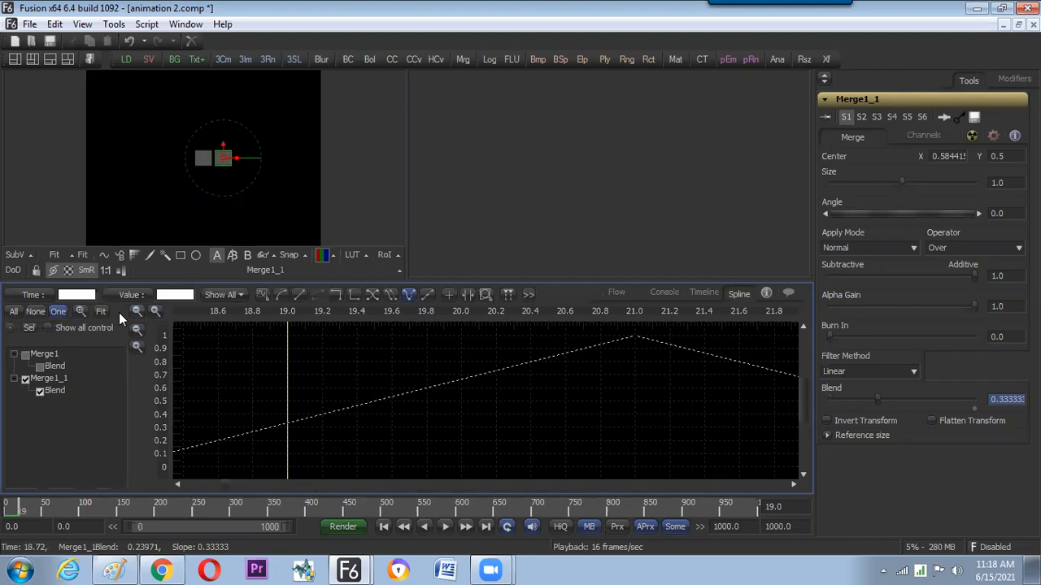
pyautogui.hotkey('ctrl', 'f')
pyautogui.hotkey('ctrl', 'a')
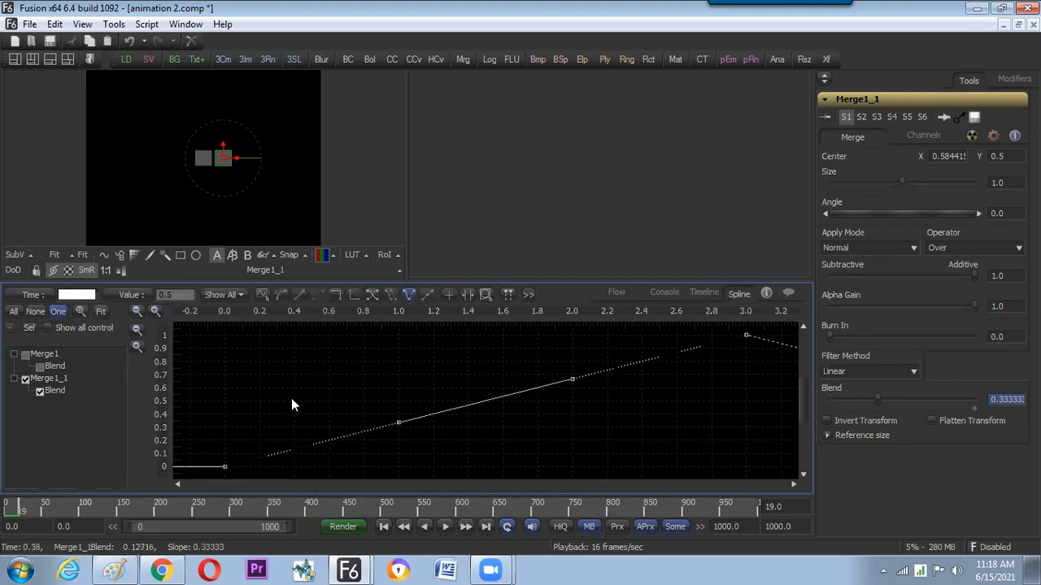
pyautogui.press('v')
pyautogui.click(398, 439)
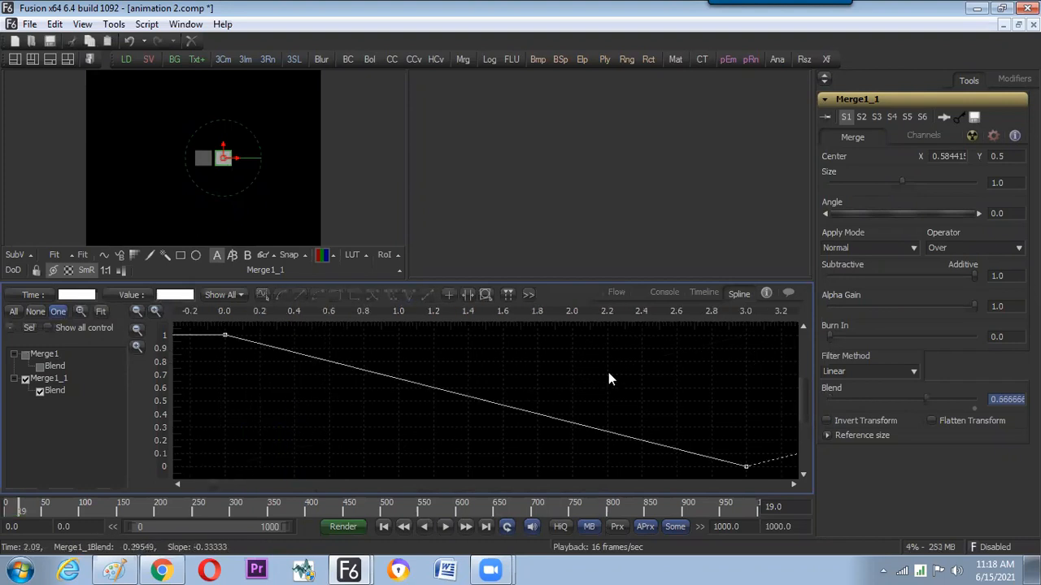
# Play and pause the animation in the Flow view to compare the flicker of the two squares.
pyautogui.click(615, 291)
pyautogui.click(430, 383)
pyautogui.press('space')
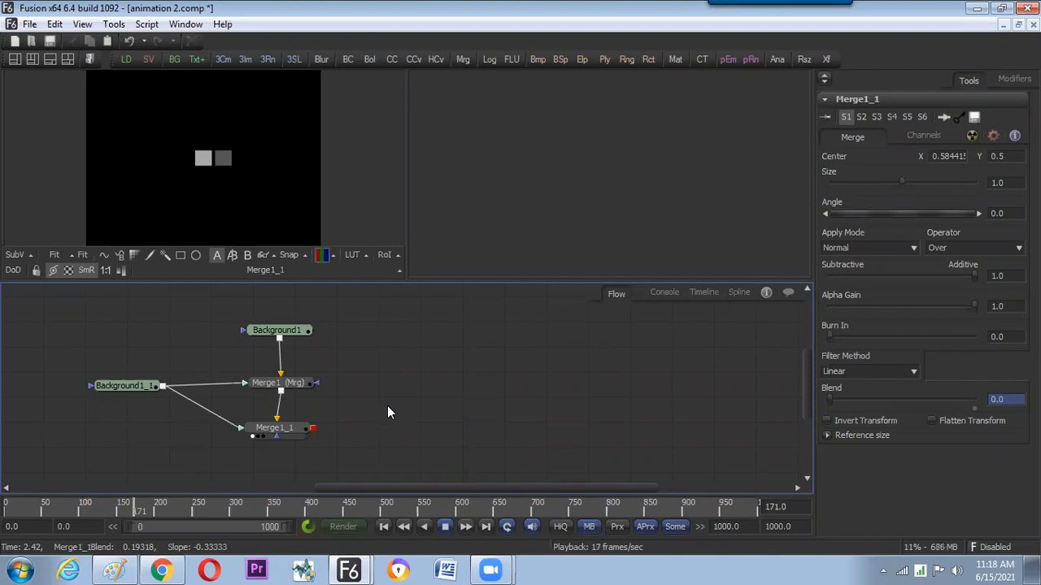
pyautogui.press('space')
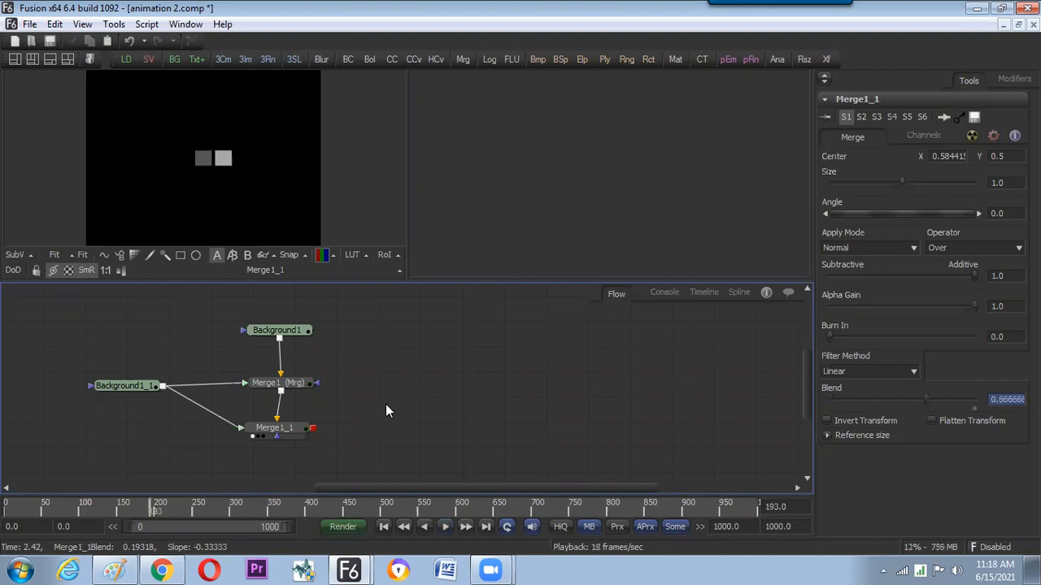
pyautogui.press('space')
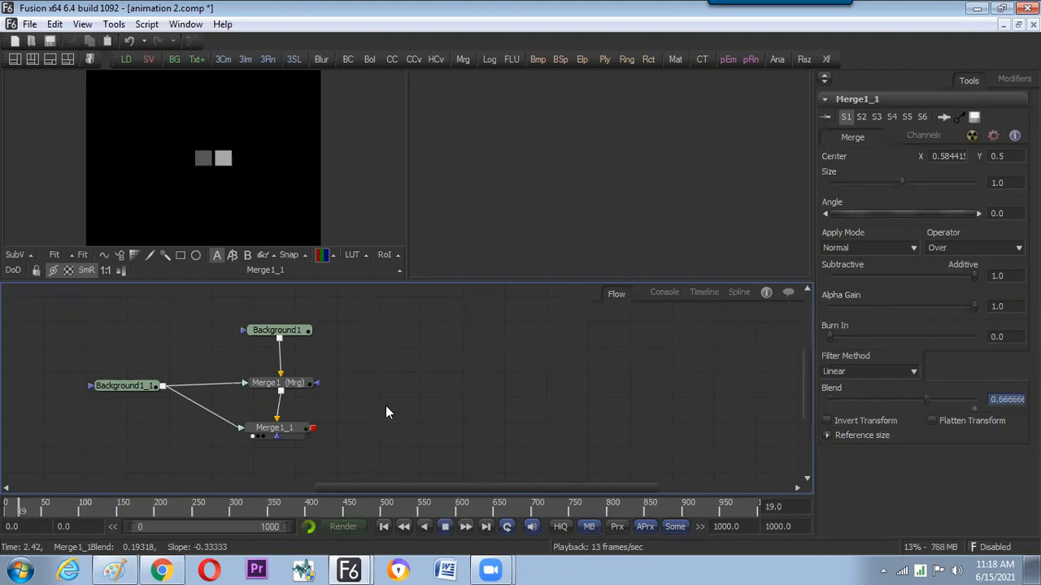
pyautogui.press('space')
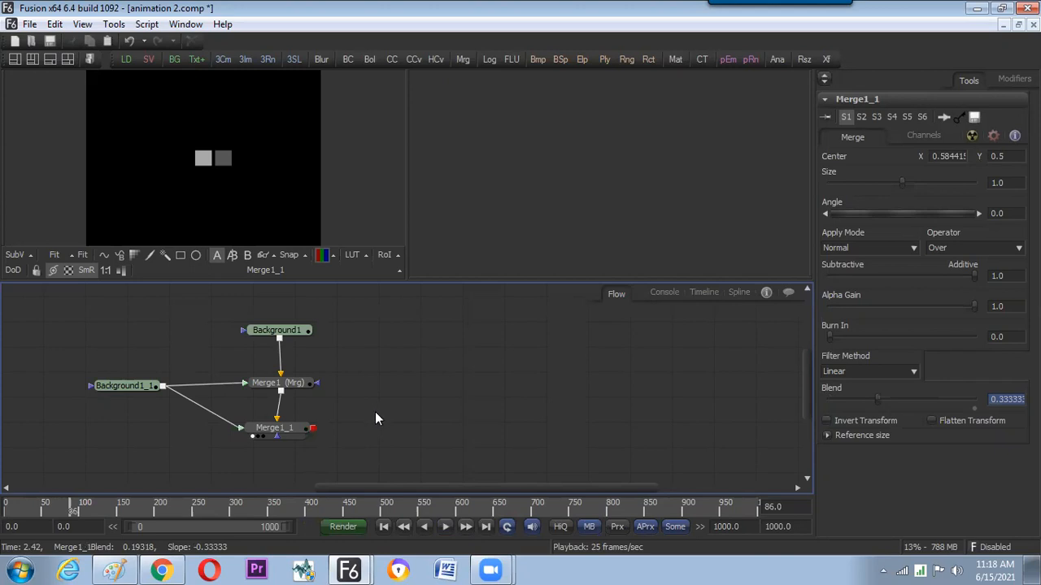
pyautogui.press('space')
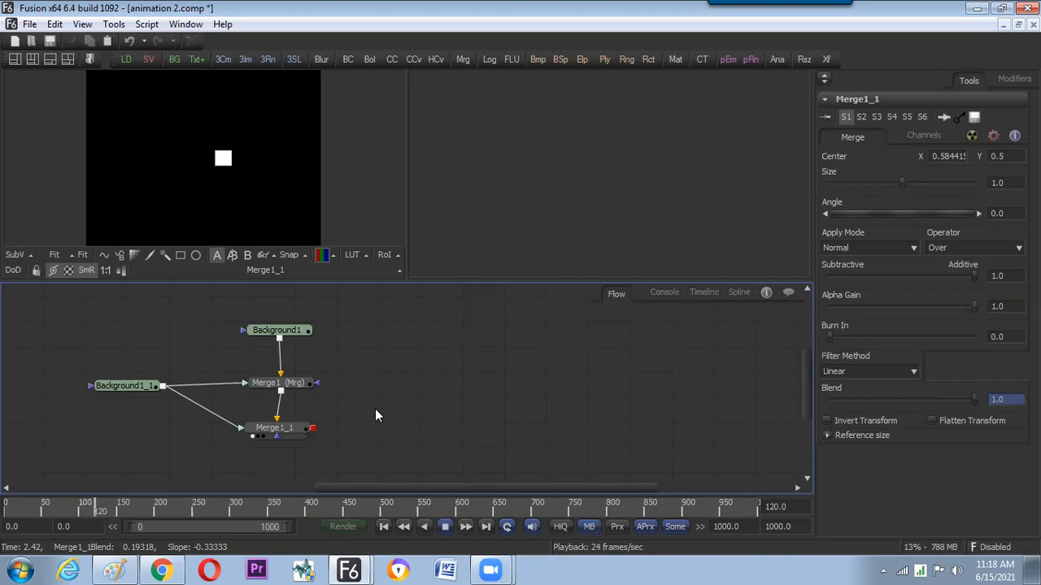
pyautogui.press('space')
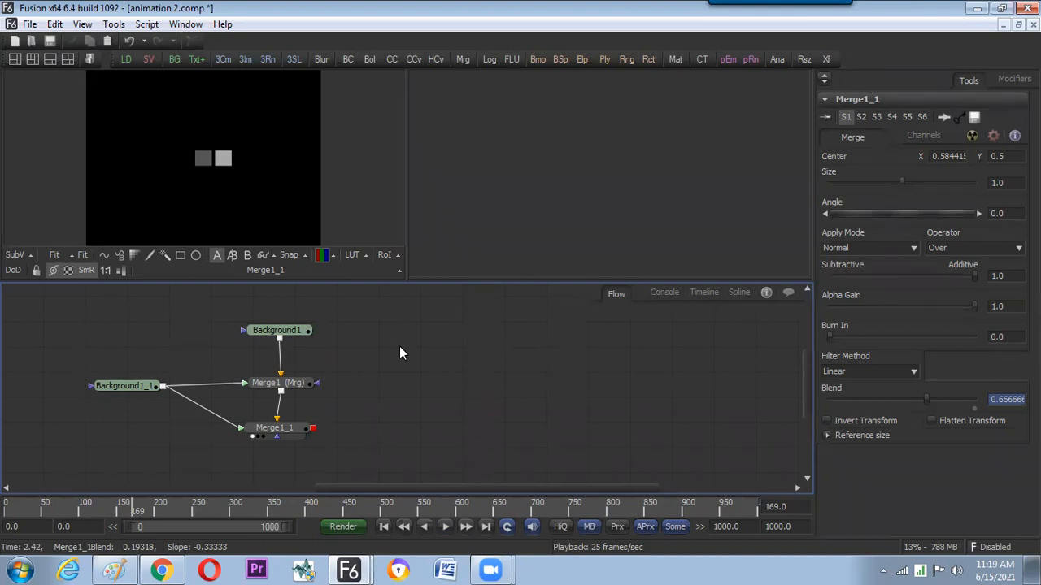
# Play the animation once more, stop it and move the Background1_1 node closer to the two merges.
pyautogui.press('space')
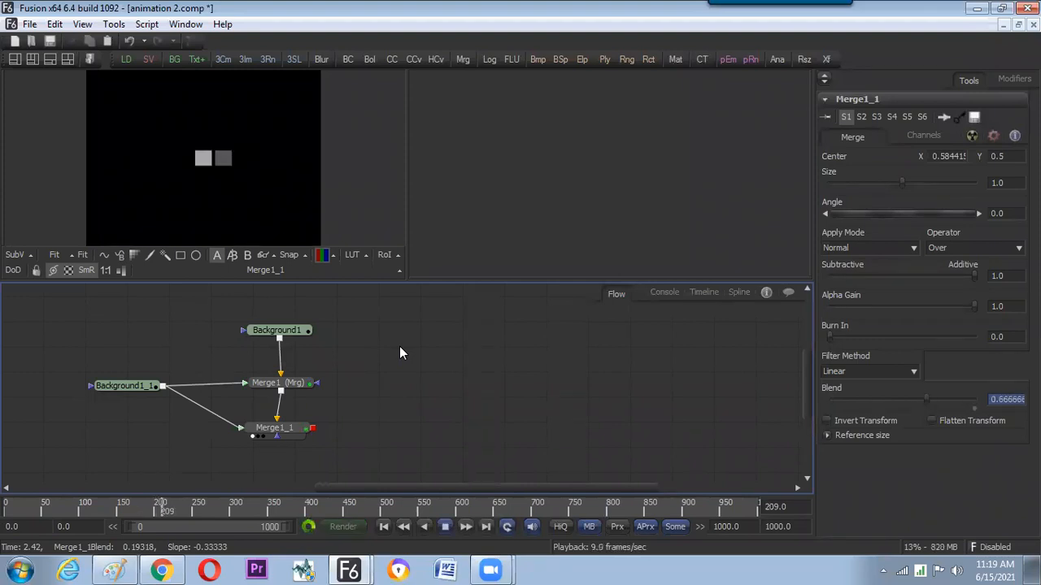
pyautogui.press('space')
pyautogui.moveTo(134, 386); pyautogui.dragTo(163, 405)
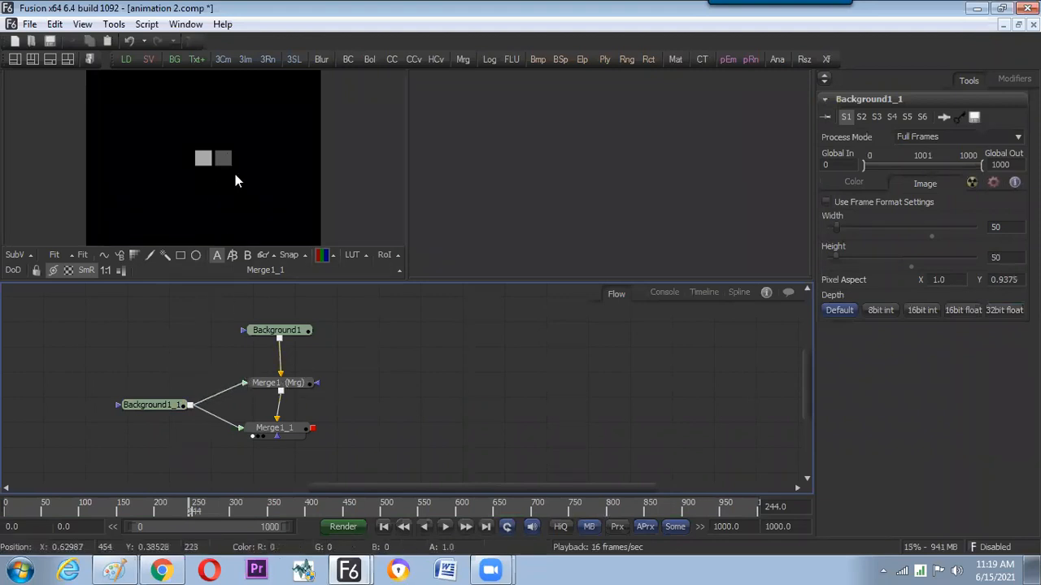
# Make the Background1 node transparent by setting its colour's alpha to 0.0.
pyautogui.click(263, 331)
pyautogui.moveTo(264, 332); pyautogui.dragTo(256, 153)
pyautogui.moveTo(280, 425); pyautogui.dragTo(284, 227)
pyautogui.click(341, 303)
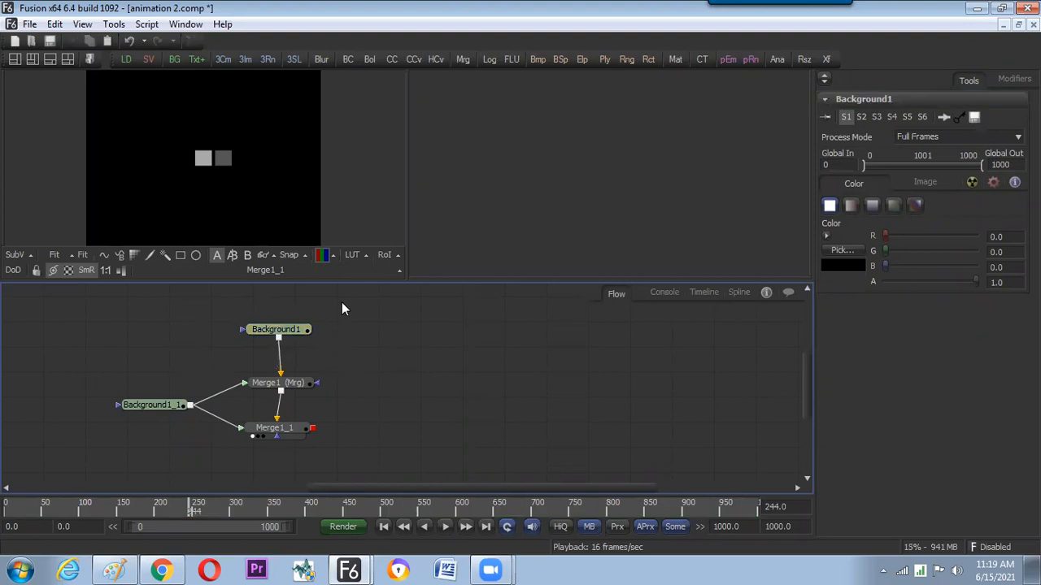
pyautogui.click(302, 331)
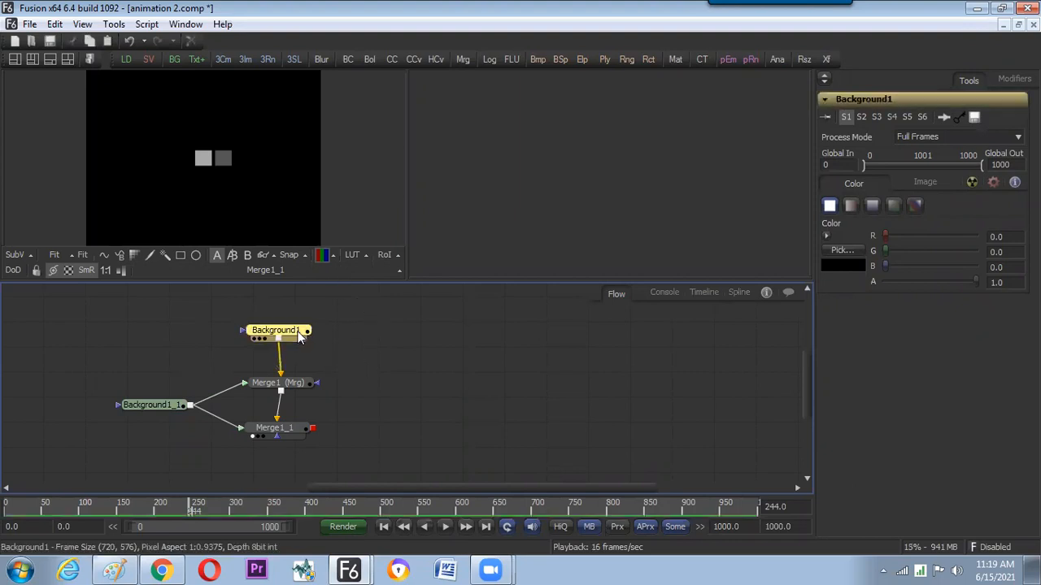
pyautogui.moveTo(976, 281); pyautogui.dragTo(885, 281)
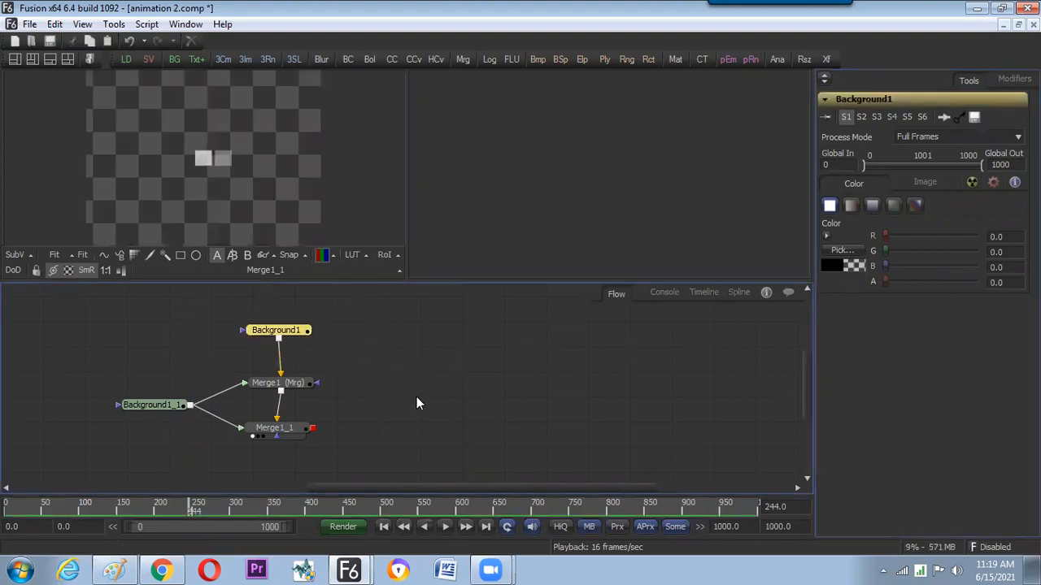
# Duplicate the transparent Background1 node and place the copy in the empty flow area beside the existing node tree.
pyautogui.click(309, 434)
pyautogui.click(300, 334)
pyautogui.hotkey('ctrl', 'c')
pyautogui.click(430, 341)
pyautogui.hotkey('ctrl', 'v')
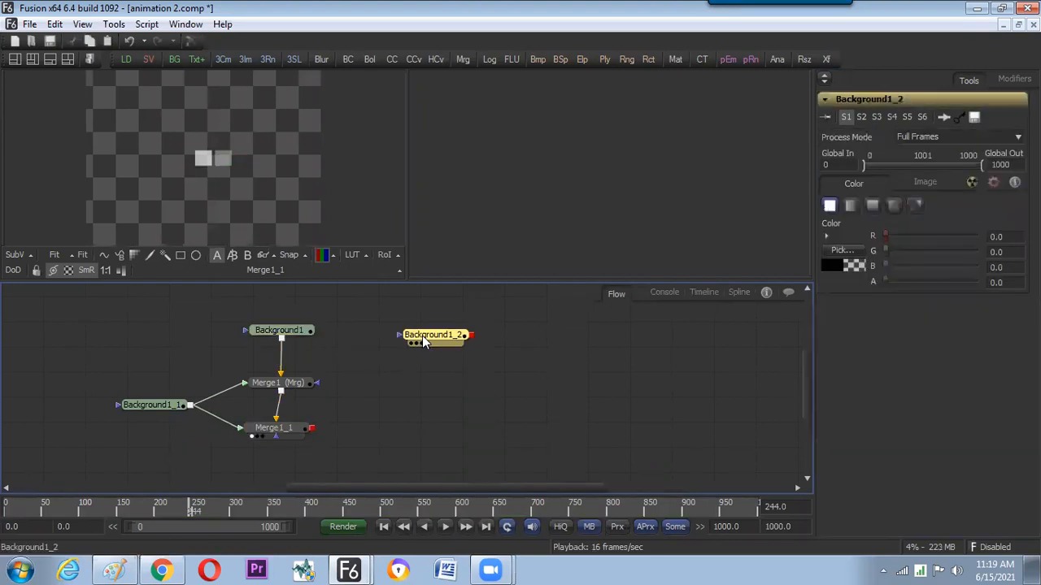
# Merge Merge1_1 over Background1_2, show the new Merge2 in the second viewer, place it nearer the background, and copy it.
pyautogui.moveTo(311, 427); pyautogui.dragTo(481, 328)
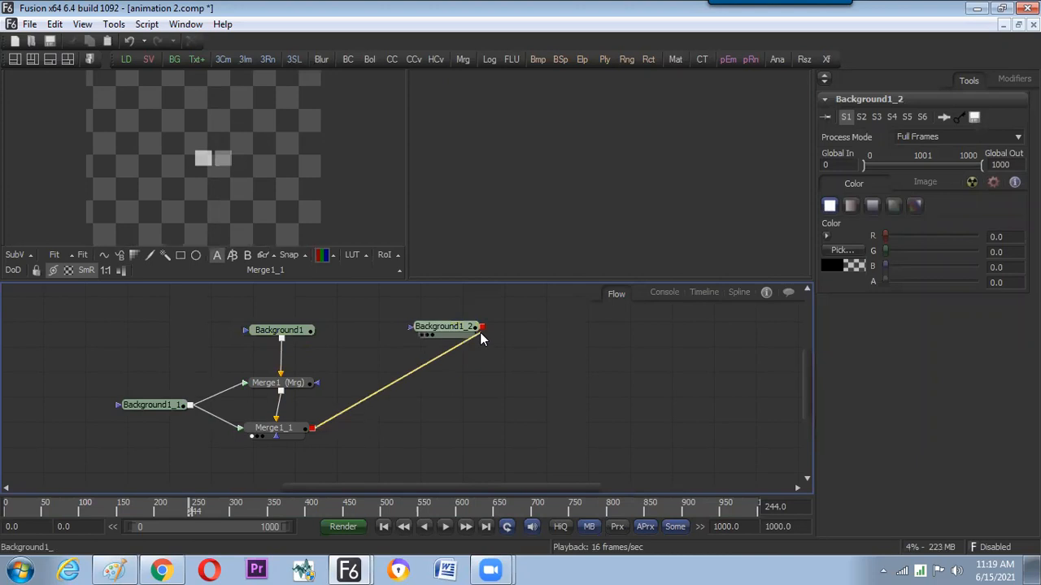
pyautogui.press('2')
pyautogui.click(487, 254)
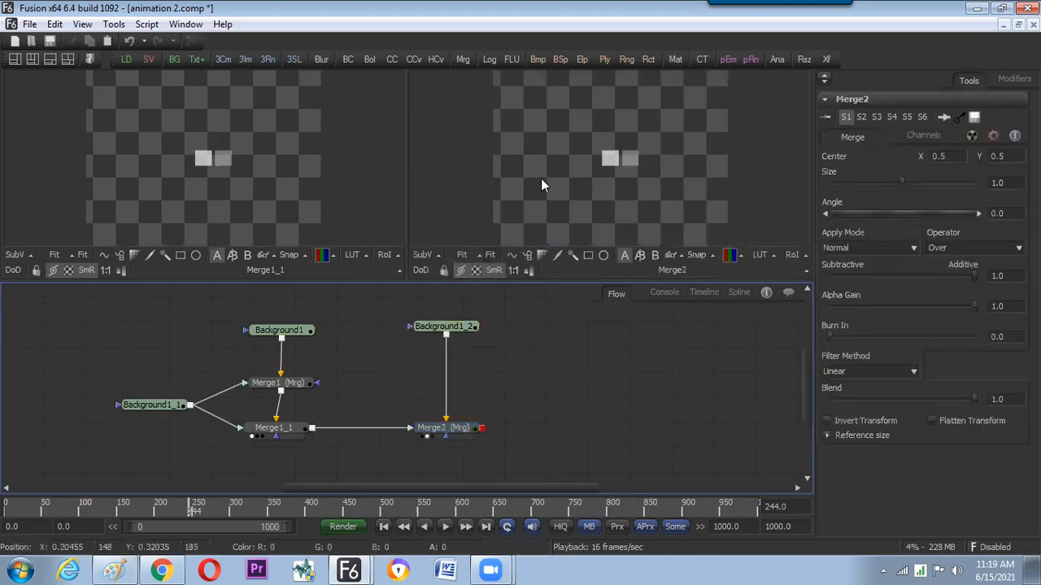
pyautogui.moveTo(445, 428); pyautogui.dragTo(440, 381)
pyautogui.click(440, 380)
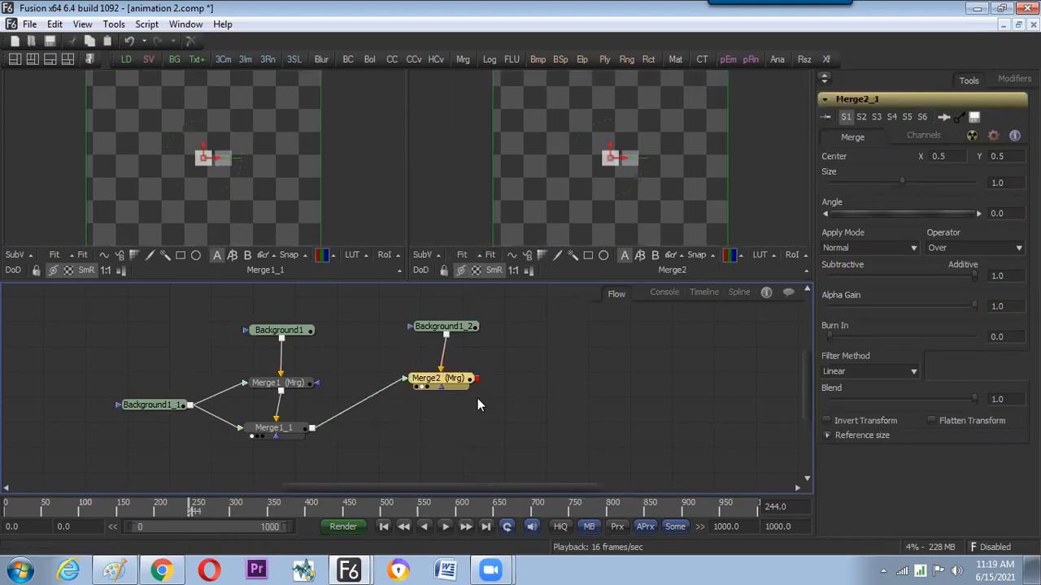
pyautogui.hotkey('ctrl', 'c')
# Paste a copy of Merge2 fed by Merge2 and Merge1_1, and lower its Center Y to about 0.38.
pyautogui.hotkey('ctrl', 'v')
pyautogui.moveTo(504, 389); pyautogui.dragTo(429, 444)
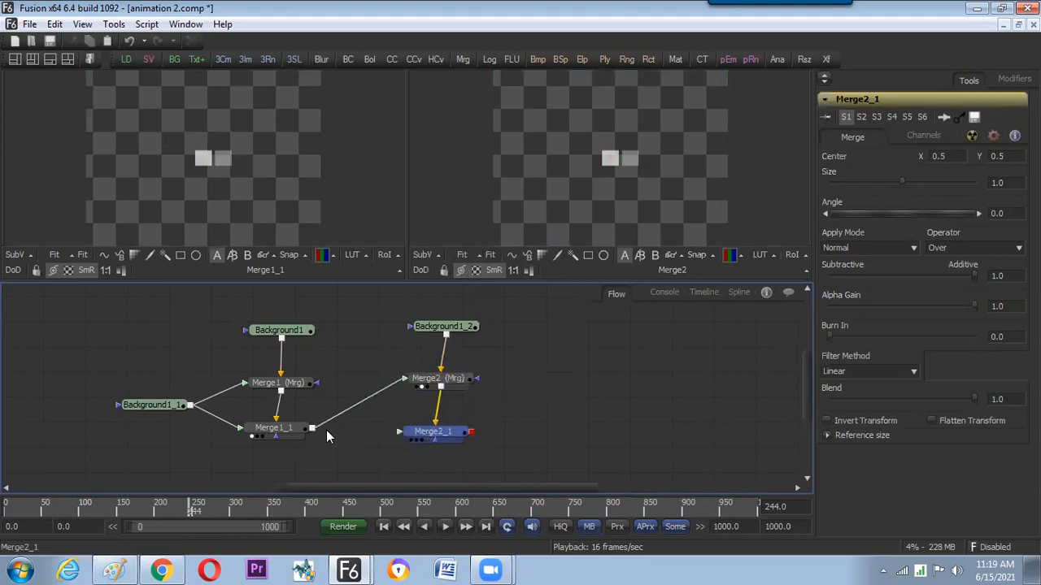
pyautogui.moveTo(311, 427); pyautogui.dragTo(611, 186)
pyautogui.click(627, 338)
# Play and stop the animation to check the flickering of the two rows of squares.
pyautogui.press('space')
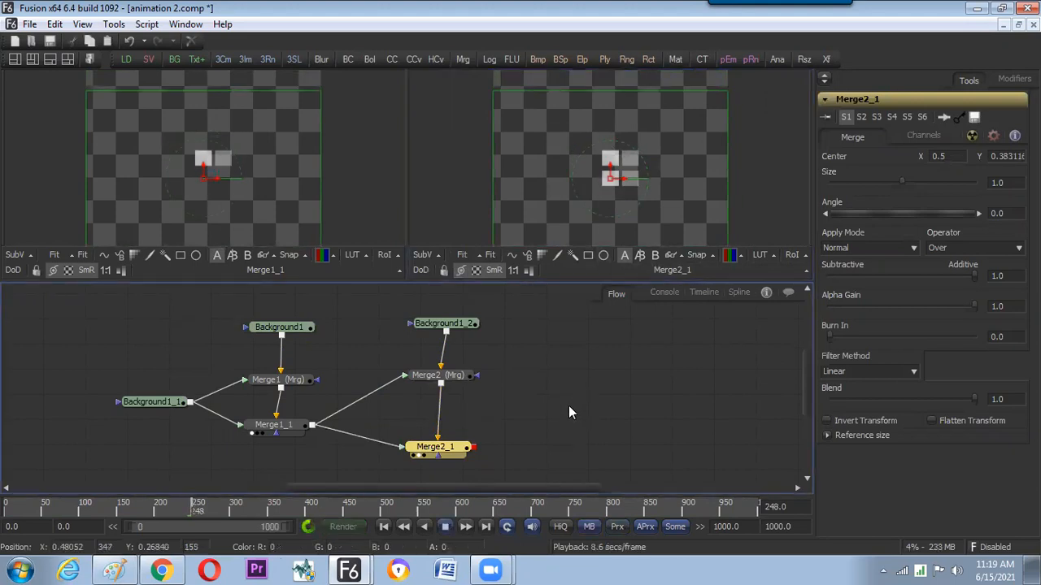
pyautogui.press('space')
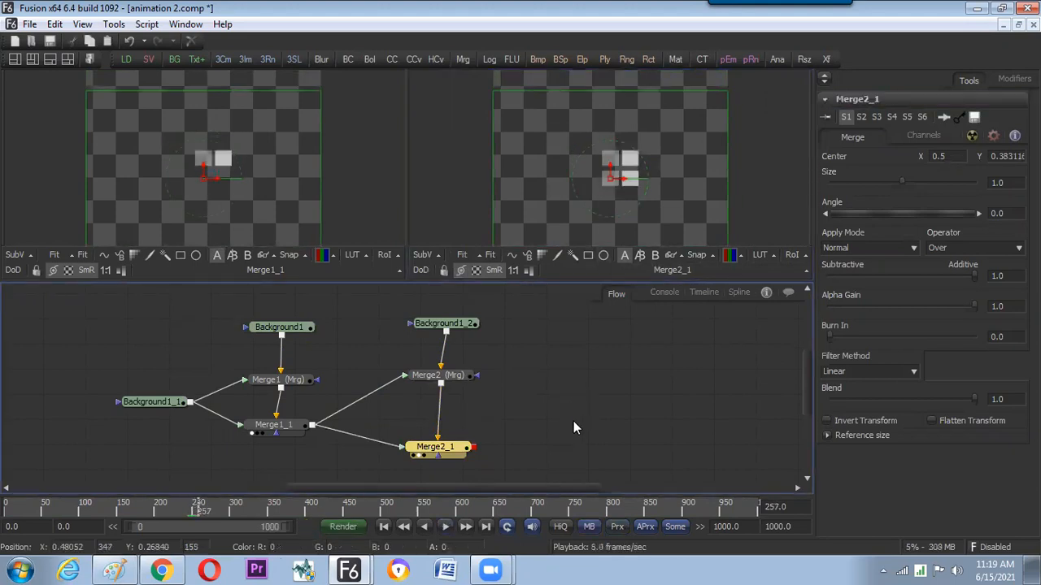
pyautogui.click(568, 431)
pyautogui.press('space')
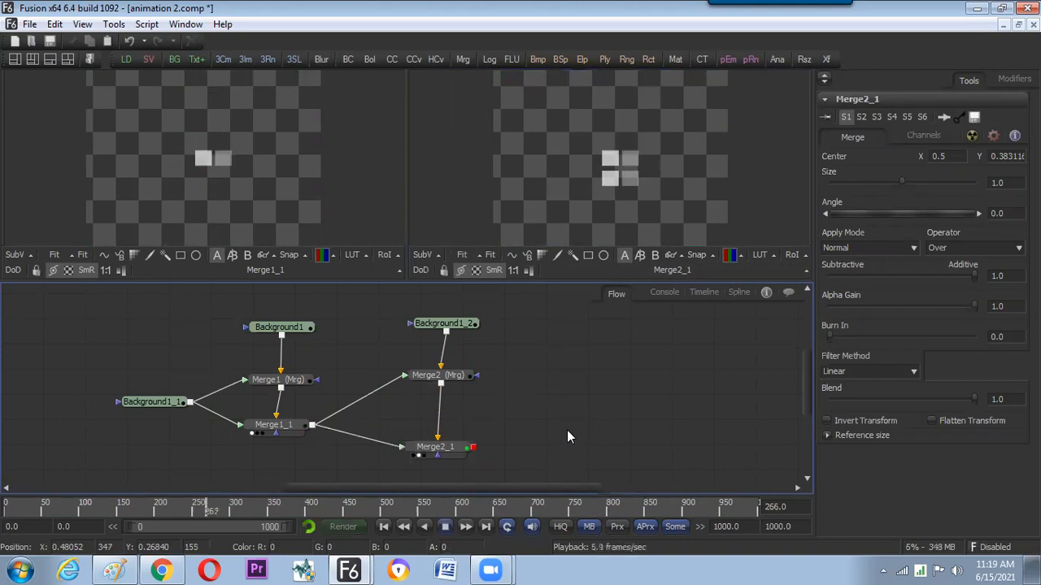
pyautogui.press('space')
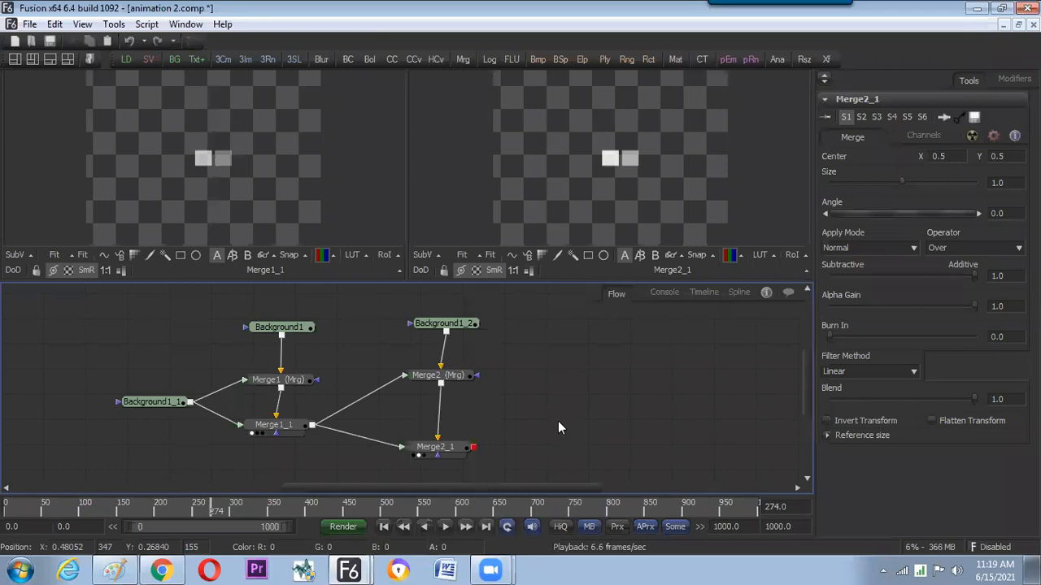
# Delete the Merge2_1 node and move Merge2 closer to Background1_2.
pyautogui.click(469, 448)
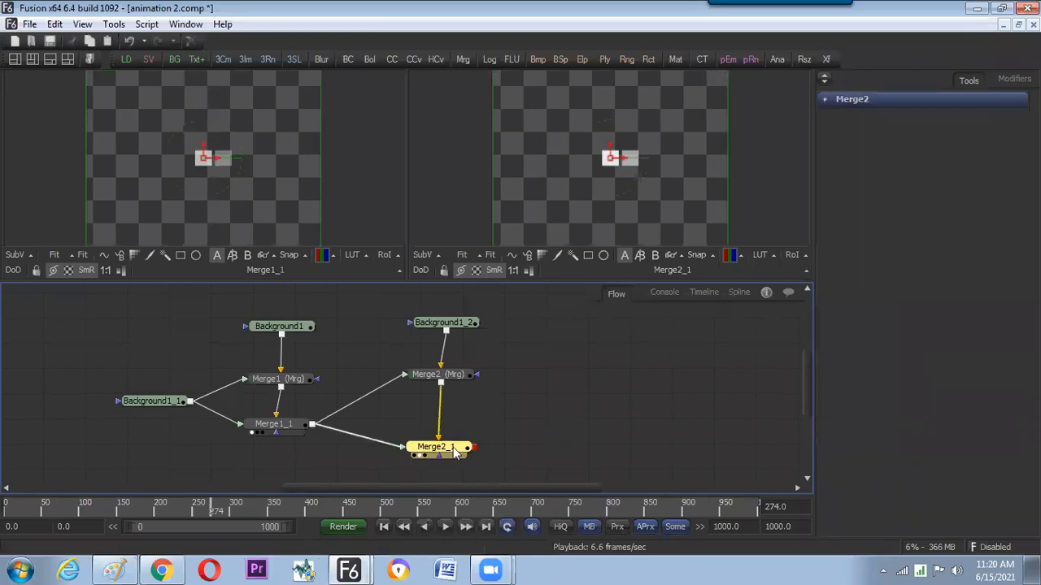
pyautogui.press('Delete')
pyautogui.moveTo(462, 375); pyautogui.dragTo(462, 371)
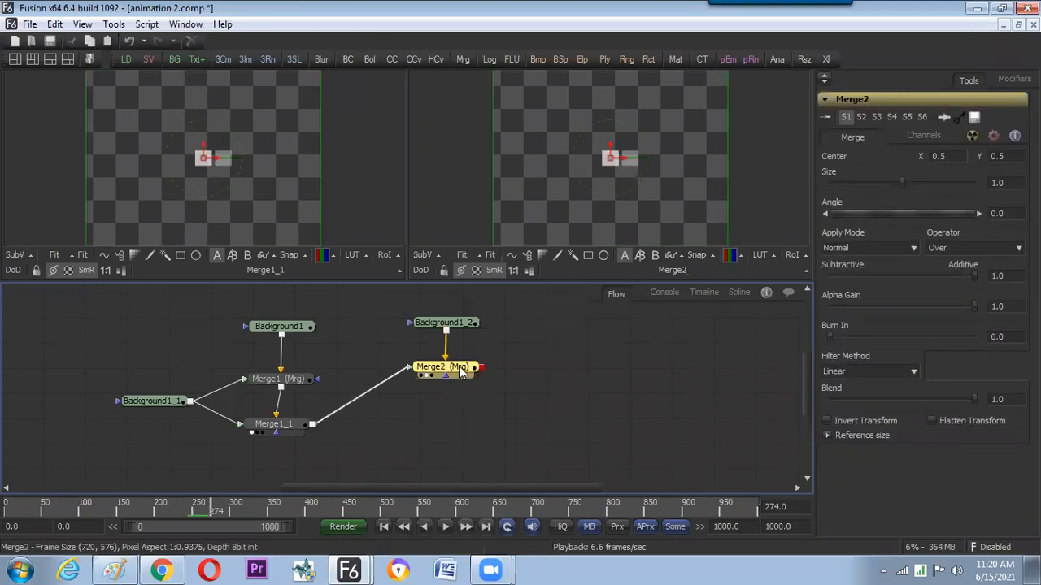
pyautogui.click(459, 404)
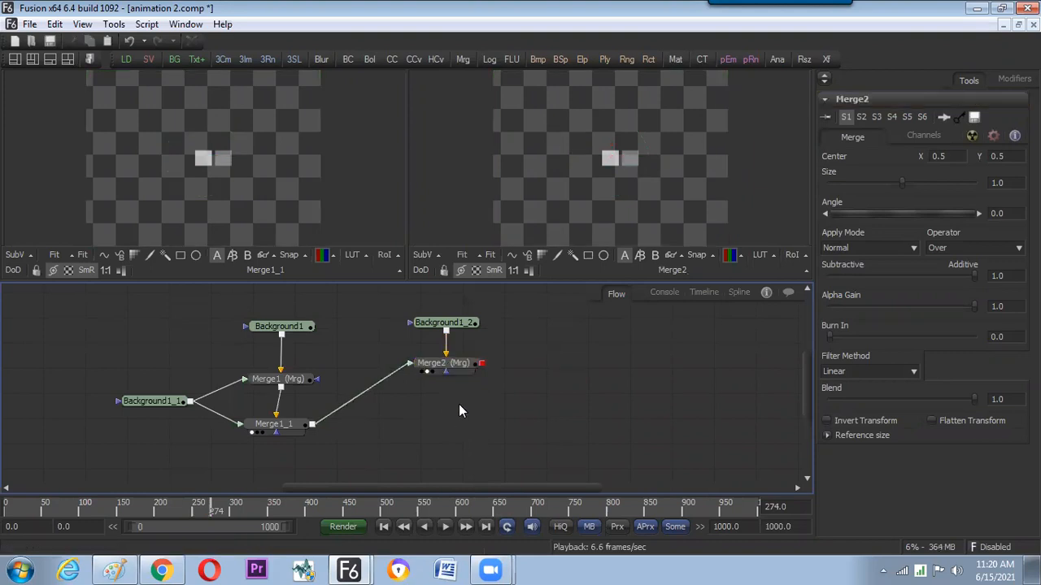
# Paste a fresh copy of Merge2 below it and connect Merge2's output to the copy's background input.
pyautogui.hotkey('ctrl', 'v')
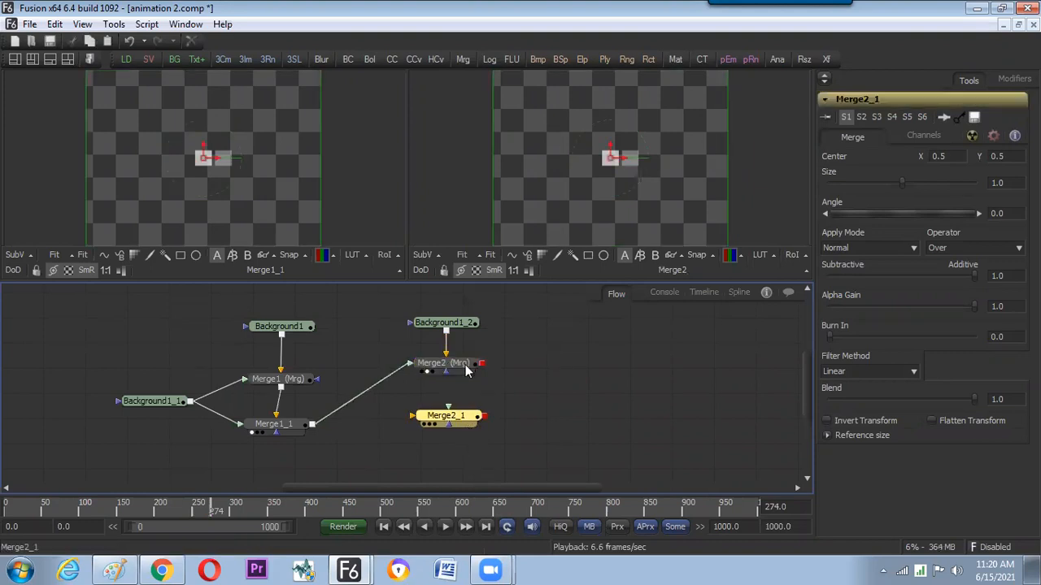
pyautogui.hotkey('ctrl', 'z')
pyautogui.hotkey('ctrl', 'v')
pyautogui.moveTo(510, 369); pyautogui.dragTo(429, 437)
# Feed Merge1_1 into Merge2_1's foreground and raise the second row of squares to a Center Y of about 0.62.
pyautogui.moveTo(312, 425); pyautogui.dragTo(462, 453)
pyautogui.click(494, 425)
pyautogui.moveTo(611, 151); pyautogui.dragTo(611, 119)
pyautogui.click(567, 394)
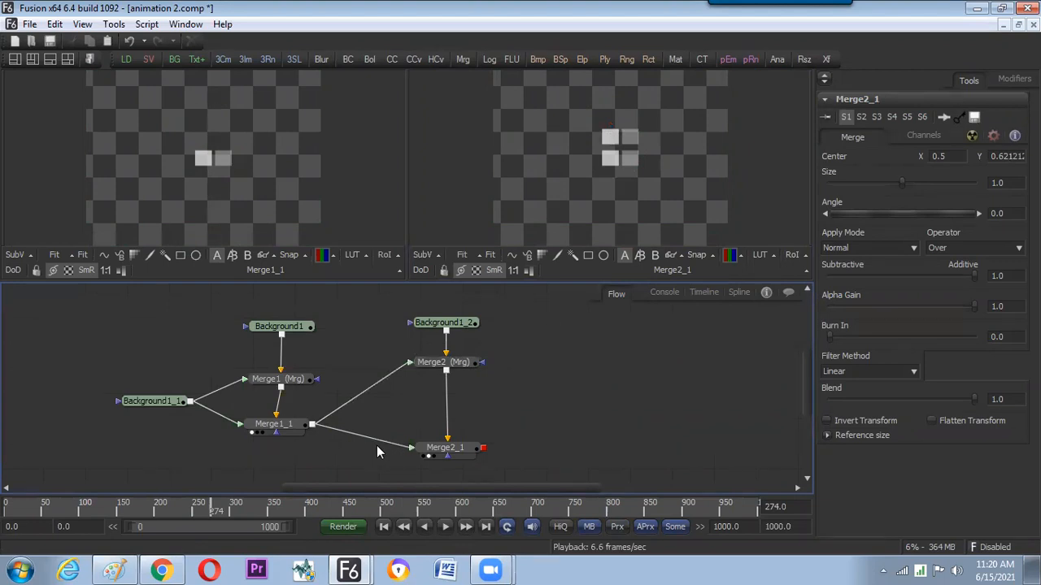
# Add an unconnected Transform node to the flow below the link between Merge1_1 and Merge2_1.
pyautogui.click(448, 453)
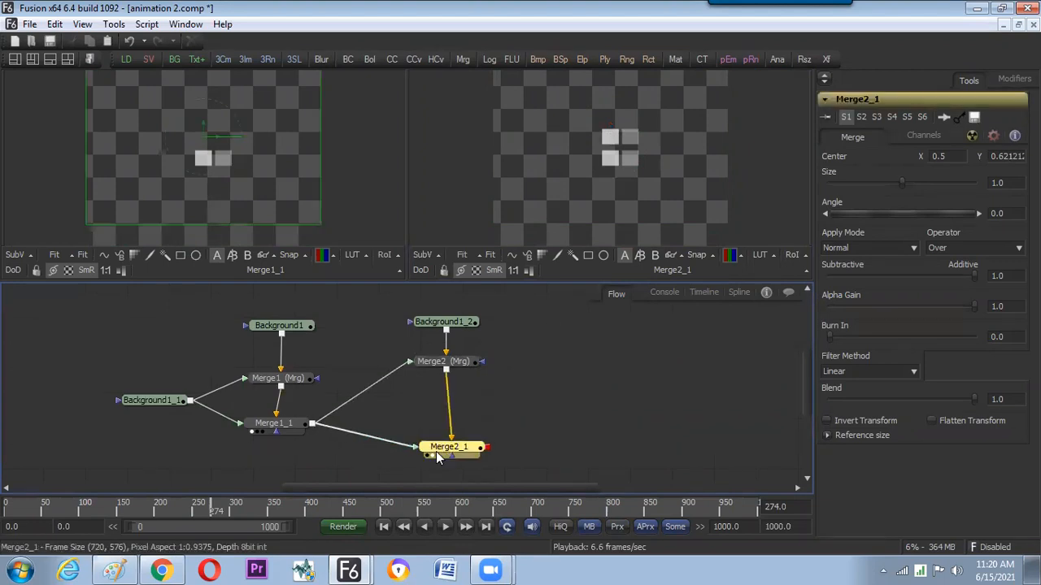
pyautogui.click(330, 459)
pyautogui.click(114, 24)
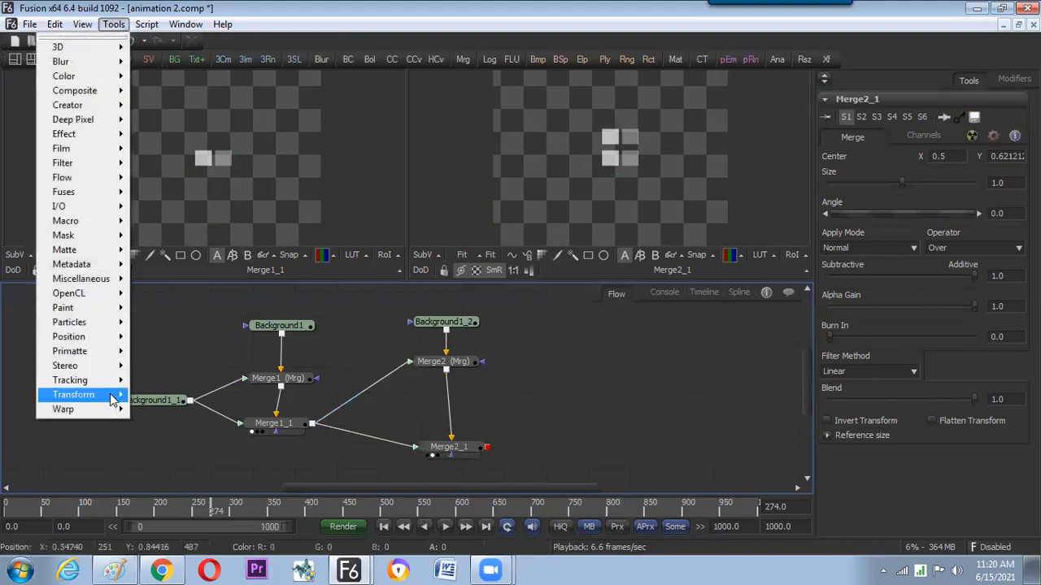
pyautogui.moveTo(112, 398)
pyautogui.click(163, 488)
pyautogui.moveTo(315, 450); pyautogui.dragTo(326, 459)
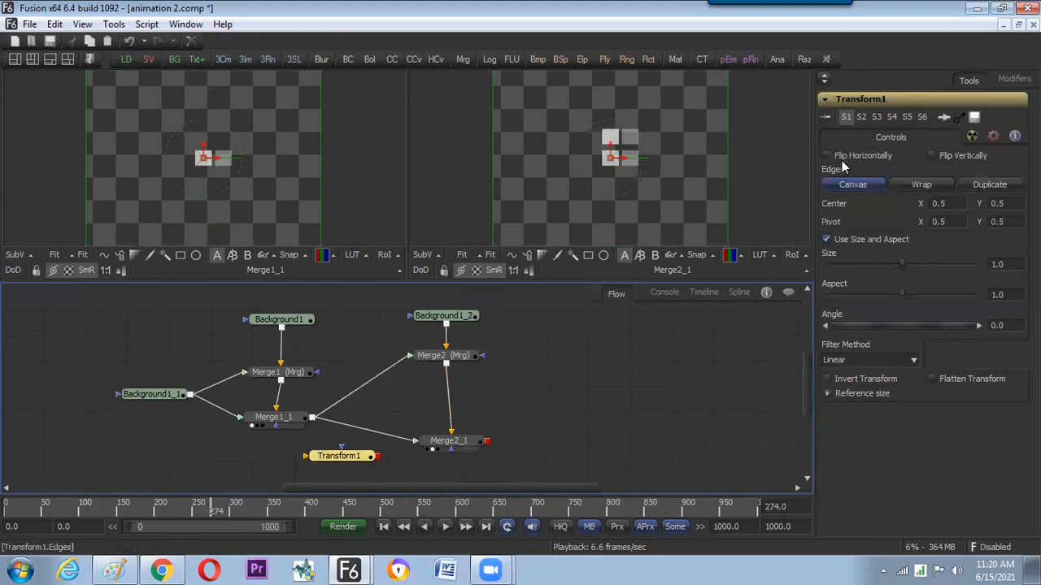
# Try inserting Transform1 into the link between Merge1_1 and Merge2_1, and undo the insertion.
pyautogui.moveTo(342, 458); pyautogui.dragTo(375, 434)
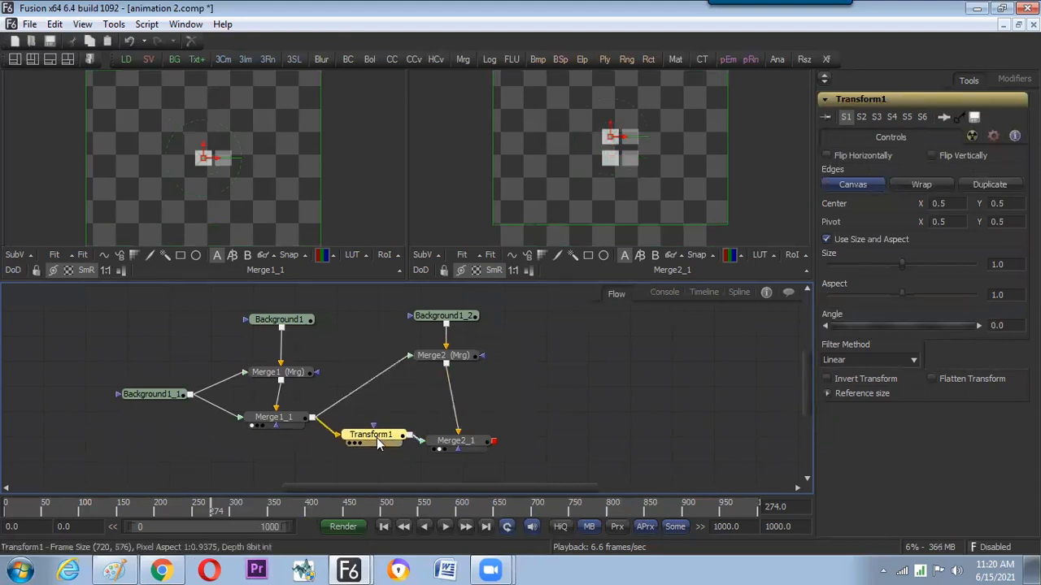
pyautogui.hotkey('ctrl', 'z')
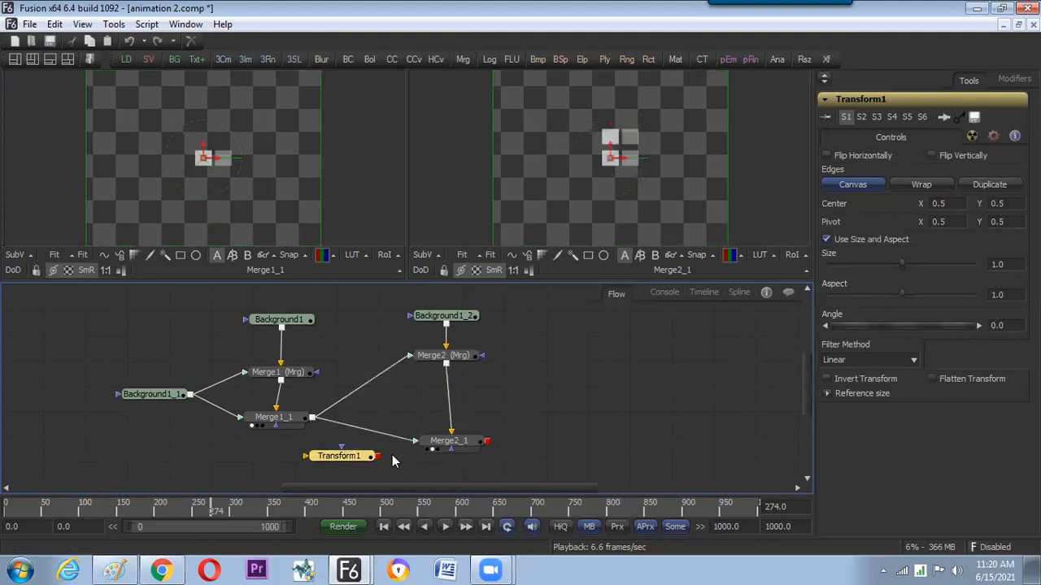
pyautogui.moveTo(360, 460); pyautogui.dragTo(369, 459)
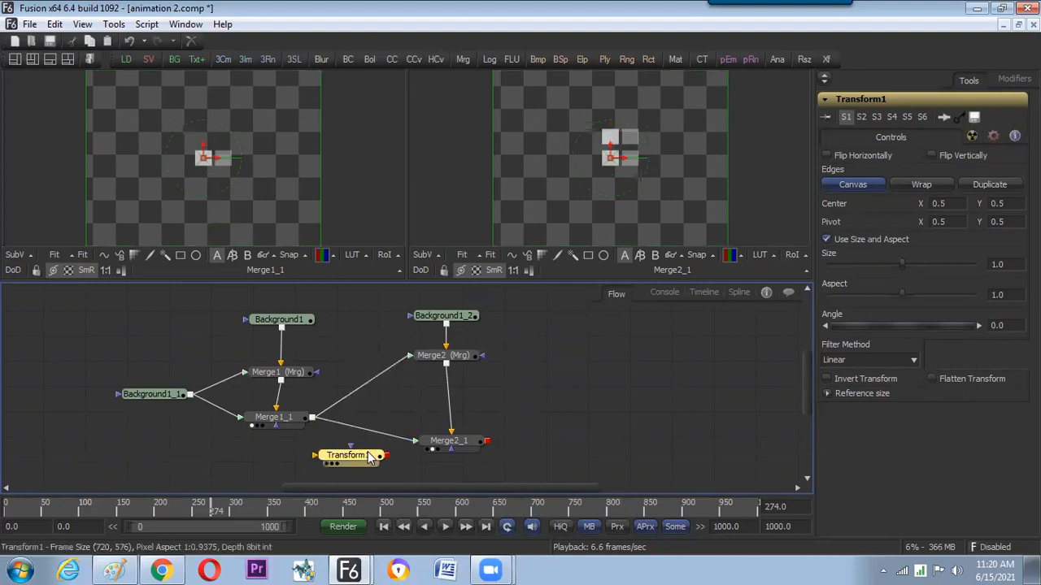
# Disconnect Merge1_1 from Merge2_1 and wire it manually through Transform1 into Merge2_1.
pyautogui.moveTo(407, 442); pyautogui.dragTo(389, 424)
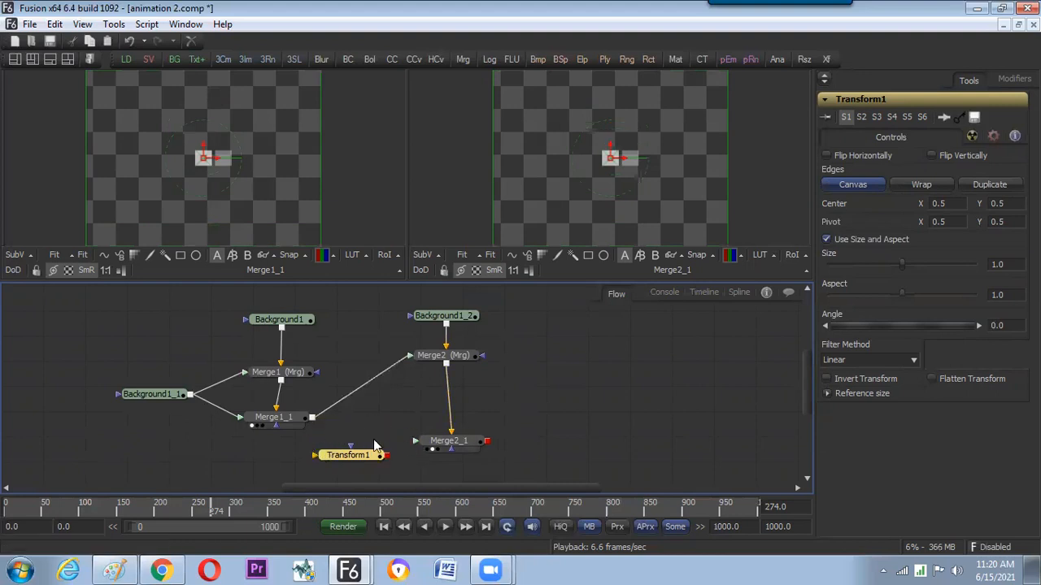
pyautogui.moveTo(312, 418); pyautogui.dragTo(316, 459)
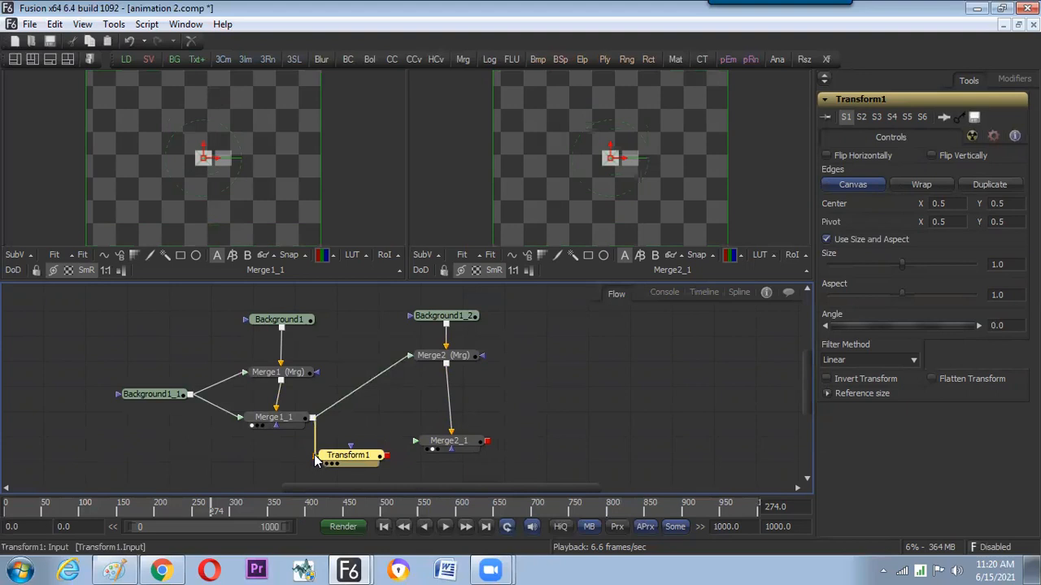
pyautogui.moveTo(386, 456); pyautogui.dragTo(415, 442)
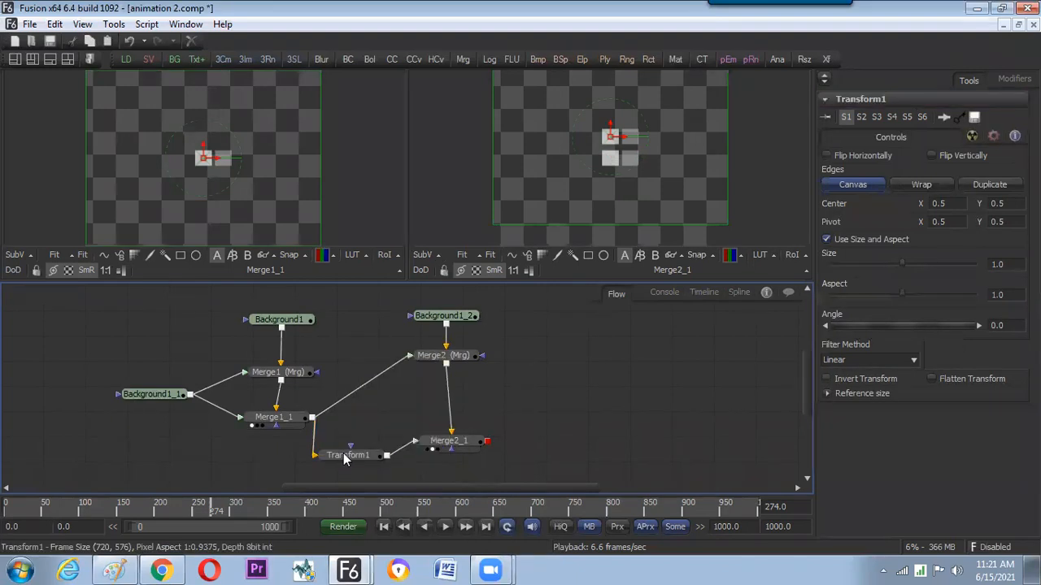
# Remove both Transform1 connections, reconnect Merge1_1 directly to Merge2_1, and insert Transform1 onto that link.
pyautogui.click(317, 449)
pyautogui.click(404, 447)
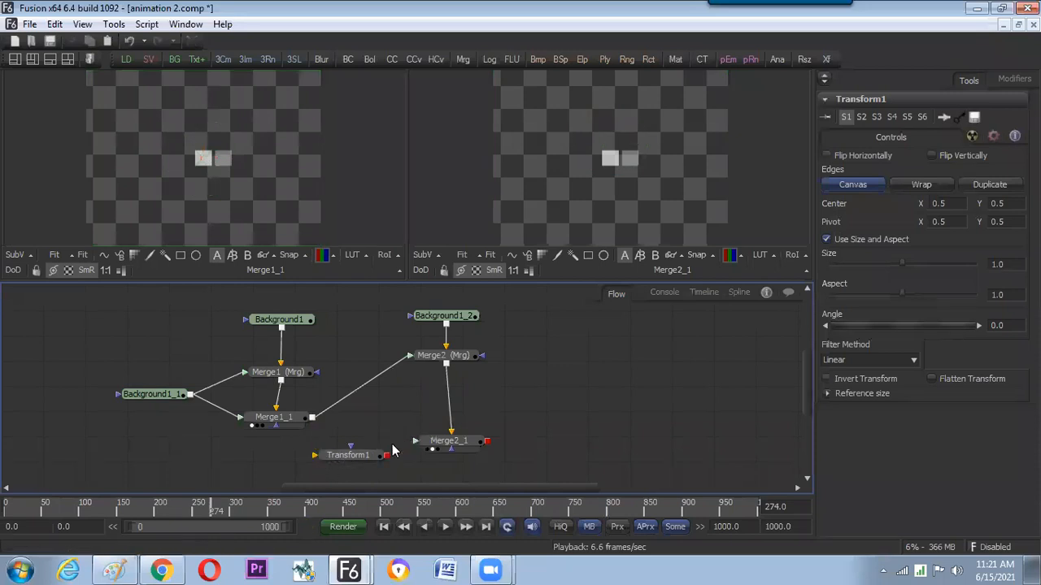
pyautogui.moveTo(311, 419); pyautogui.dragTo(420, 447)
pyautogui.moveTo(353, 461); pyautogui.dragTo(367, 437)
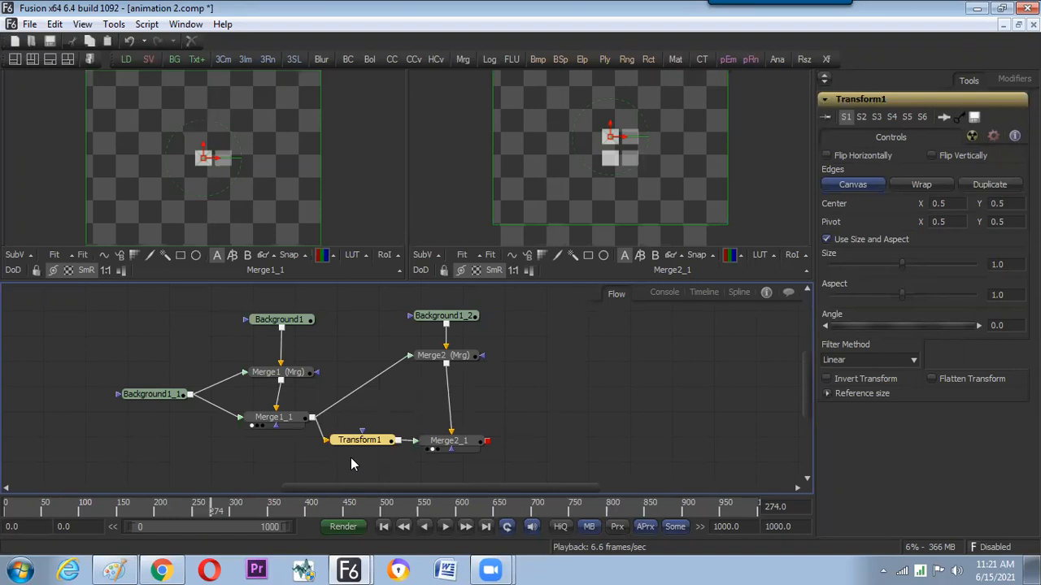
# Enable Flip Horizontally on the Transform1 node.
pyautogui.click(364, 459)
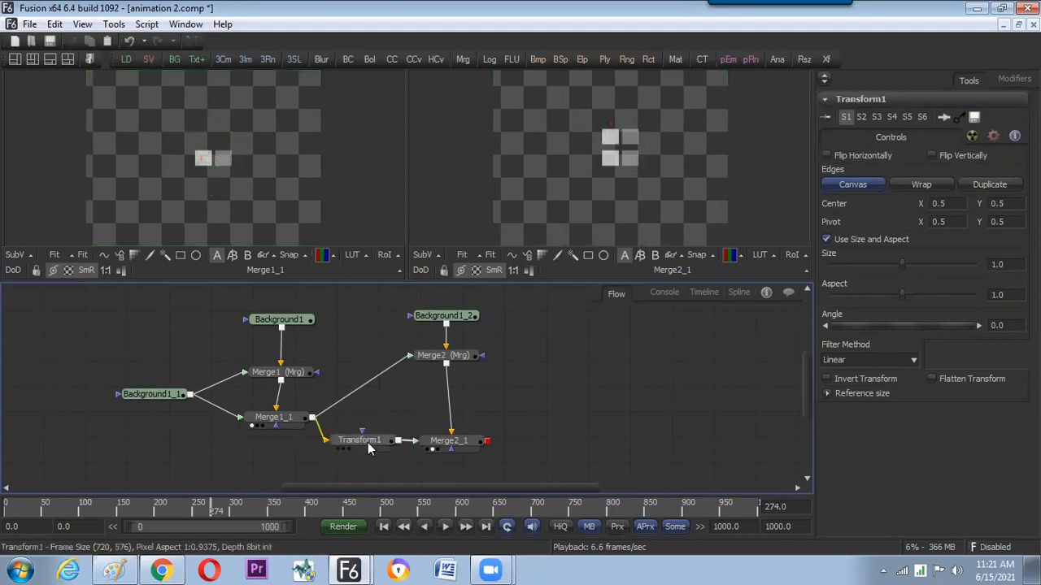
pyautogui.click(368, 442)
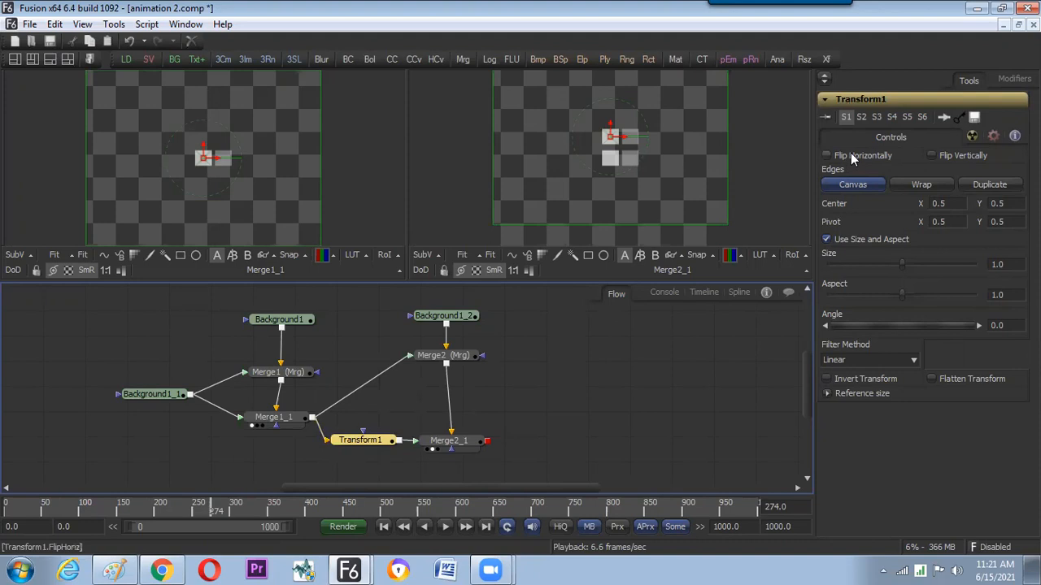
pyautogui.click(851, 154)
# Play and pause the animation repeatedly to compare the flipped row of squares with the original row.
pyautogui.click(594, 369)
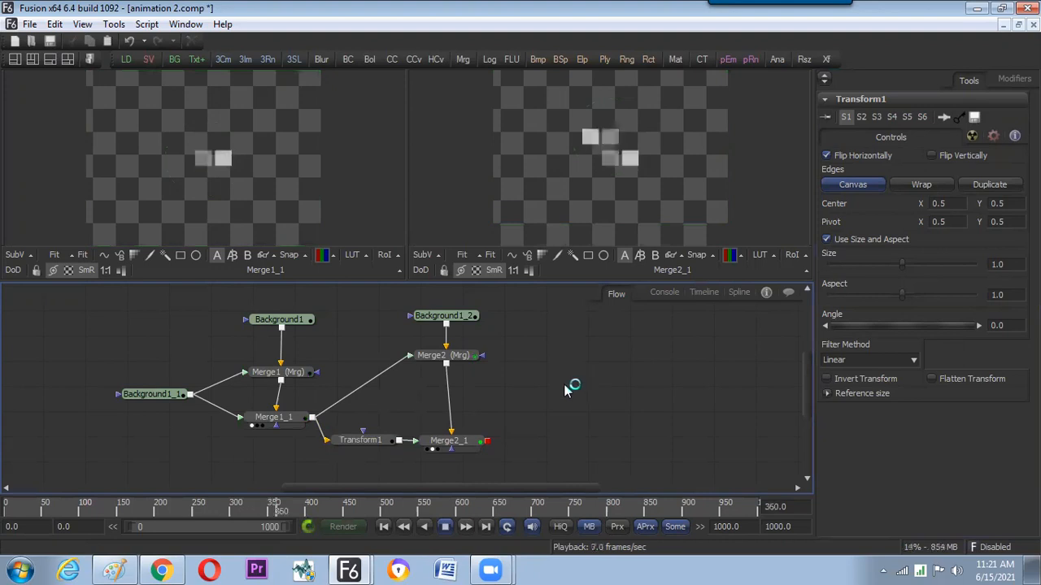
pyautogui.press('space')
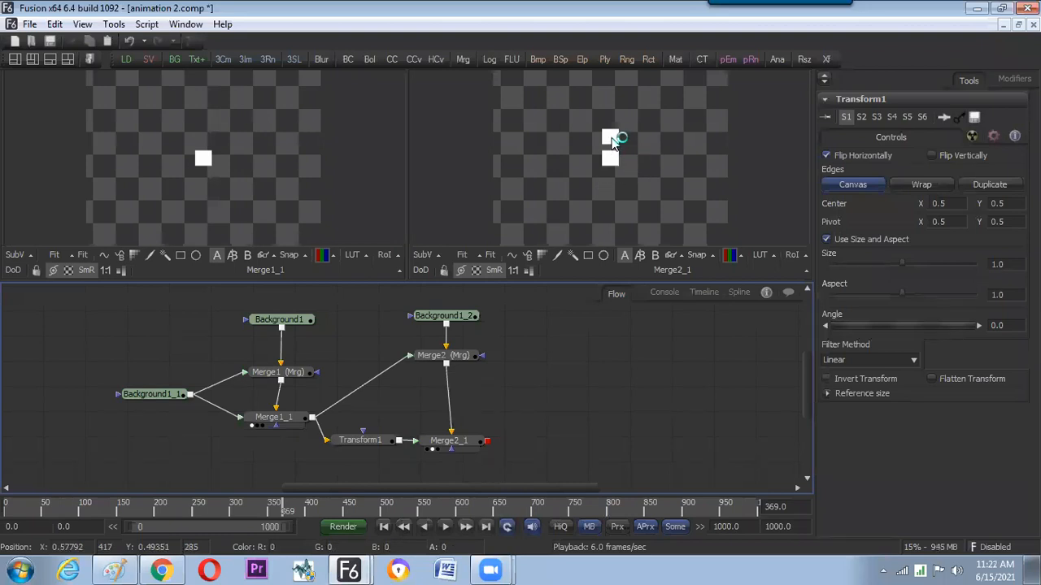
pyautogui.press('space')
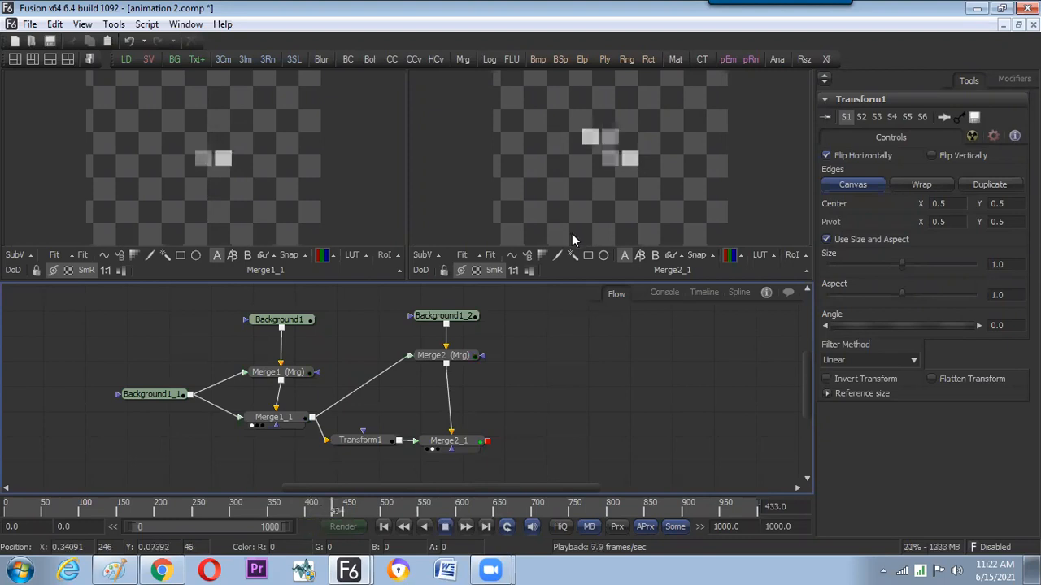
pyautogui.press('space')
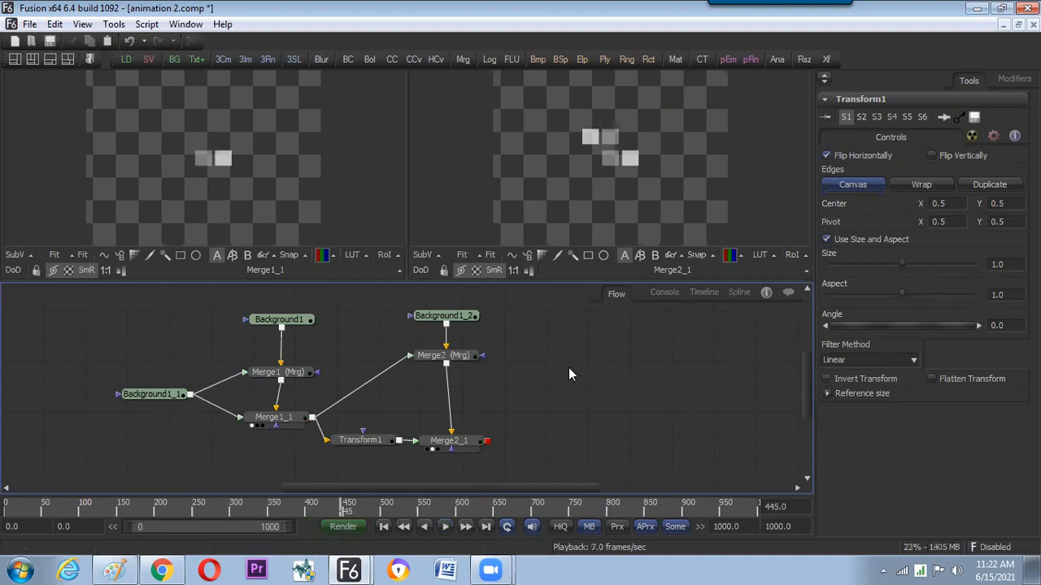
pyautogui.press('space')
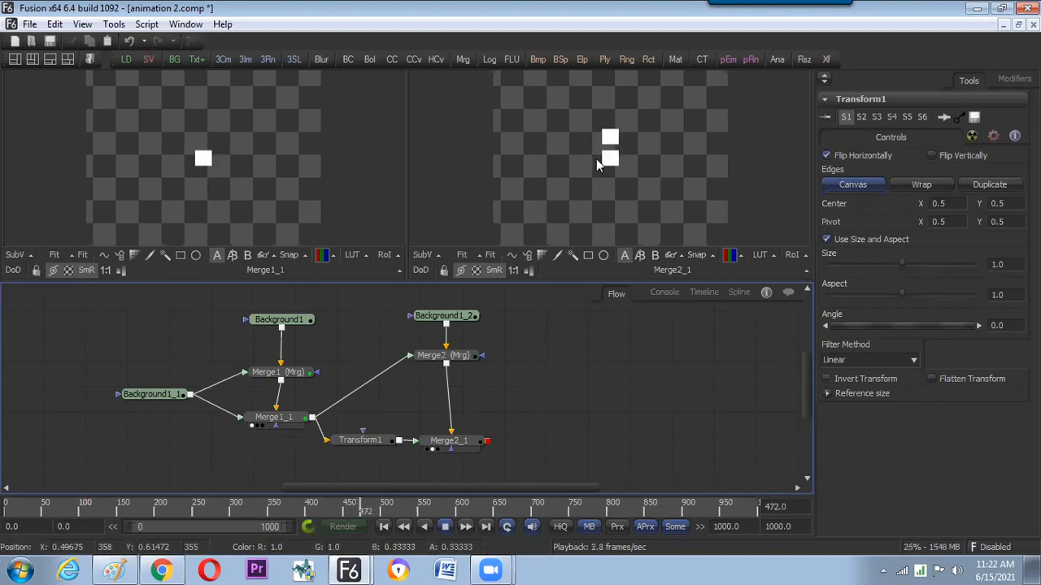
# Make the Background1_2 node opaque black by setting its alpha to 1.0, and play the animation.
pyautogui.click(466, 316)
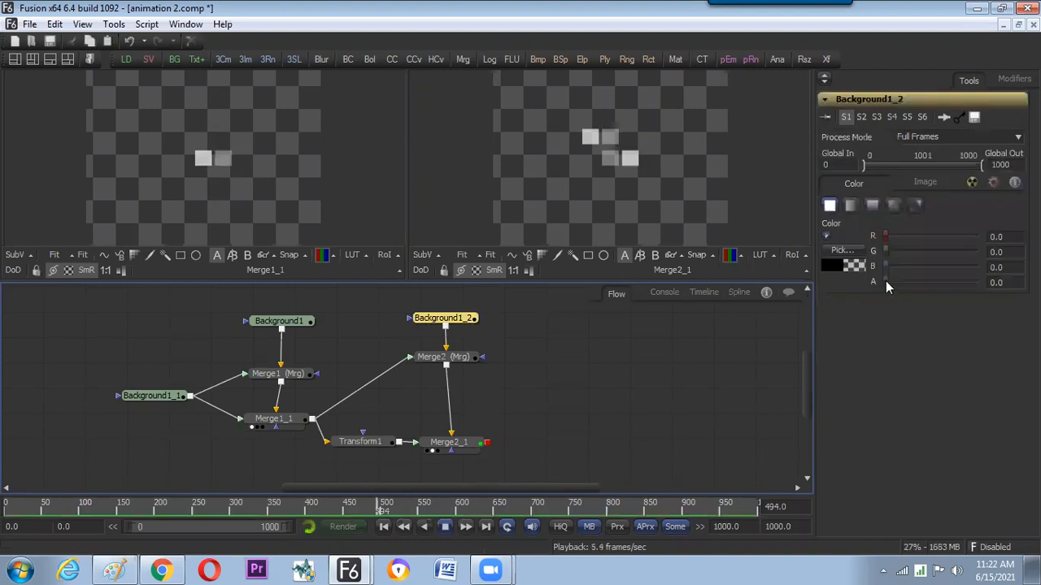
pyautogui.click(564, 378)
pyautogui.press('space')
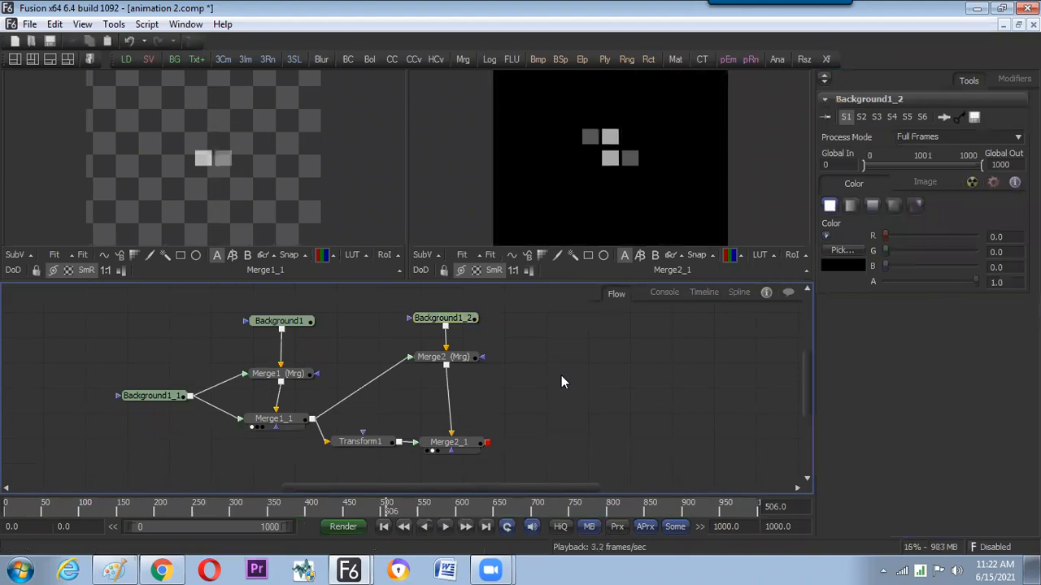
pyautogui.press('space')
# Move Background1_1 up, paste a copy of it below, and connect the copy to Merge1_1 in place of the original.
pyautogui.moveTo(160, 401); pyautogui.dragTo(164, 378)
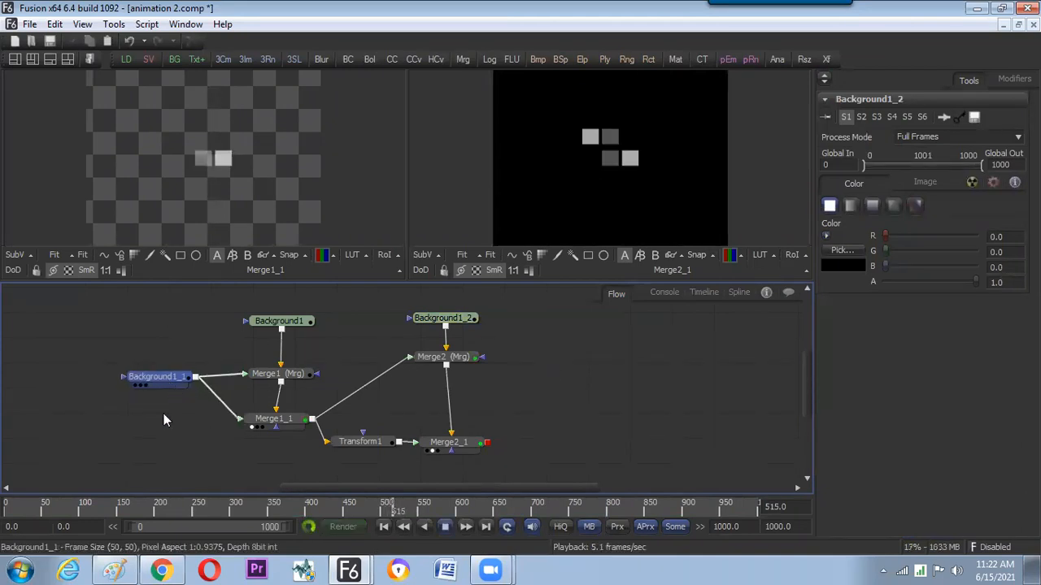
pyautogui.click(171, 417)
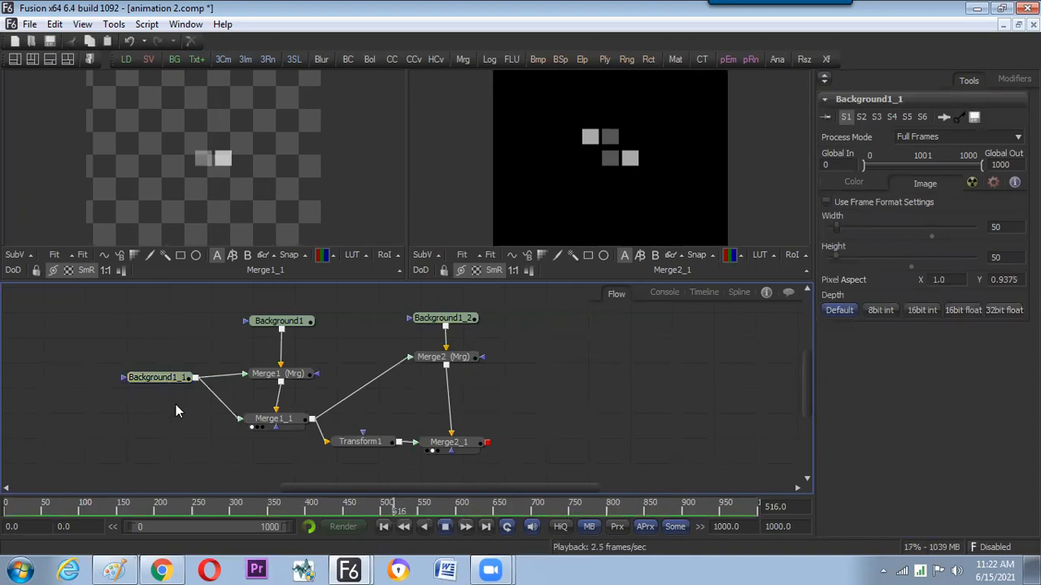
pyautogui.hotkey('ctrl', 'v')
pyautogui.moveTo(233, 419)
pyautogui.mouseDown()
pyautogui.moveTo(239, 428)
pyautogui.moveTo(191, 420)
pyautogui.moveTo(240, 418)
pyautogui.mouseUp()
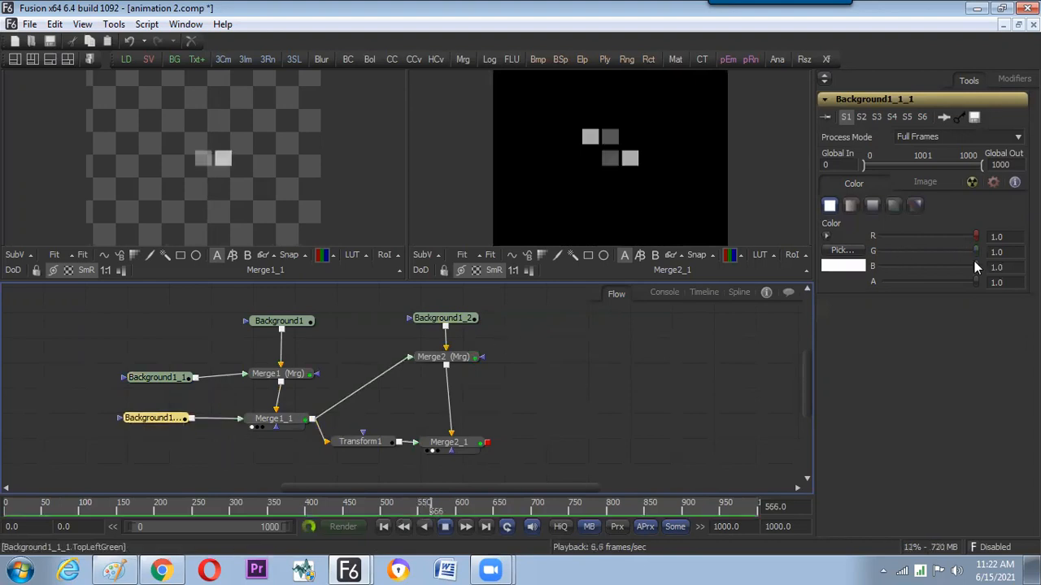
# Turn the Background1_1_1 squares yellow by setting blue to 0.0, and stop the playback.
pyautogui.moveTo(974, 263); pyautogui.dragTo(817, 282)
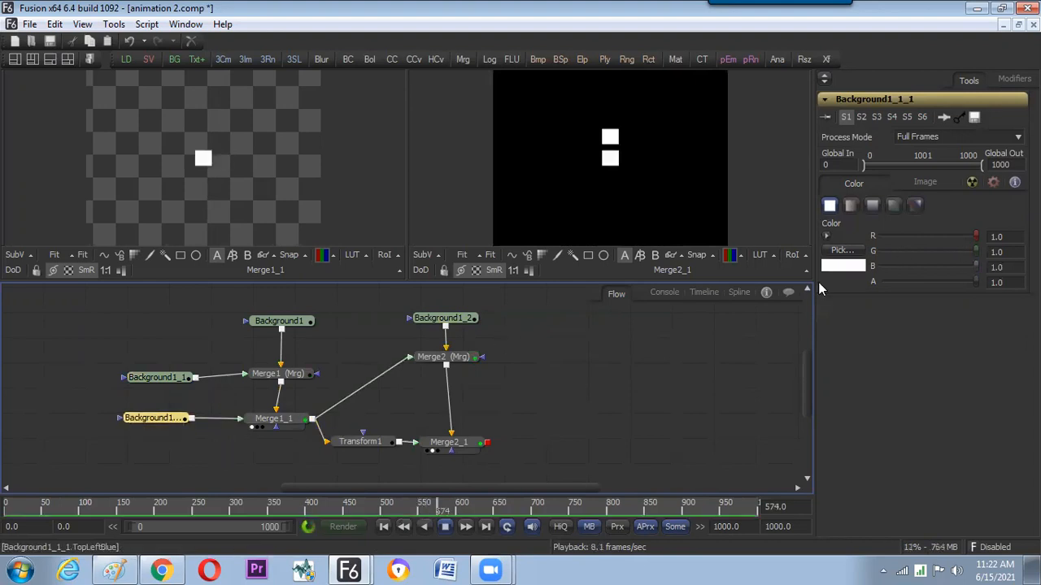
pyautogui.click(625, 393)
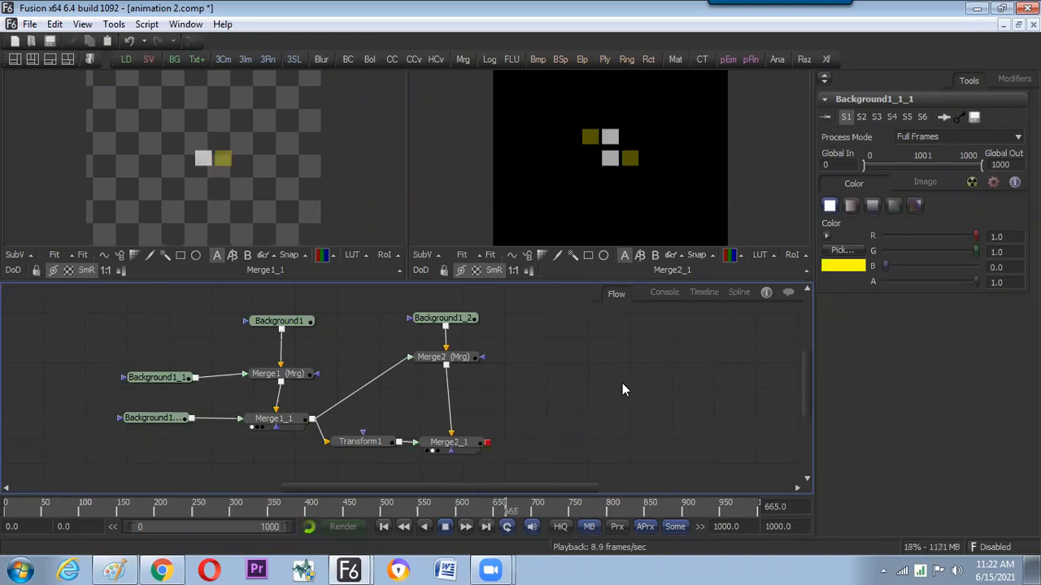
pyautogui.press('space')
# Examine the Transform1 settings and the whole node tree, playing and pausing to compare the white and yellow squares in both rows.
pyautogui.click(367, 443)
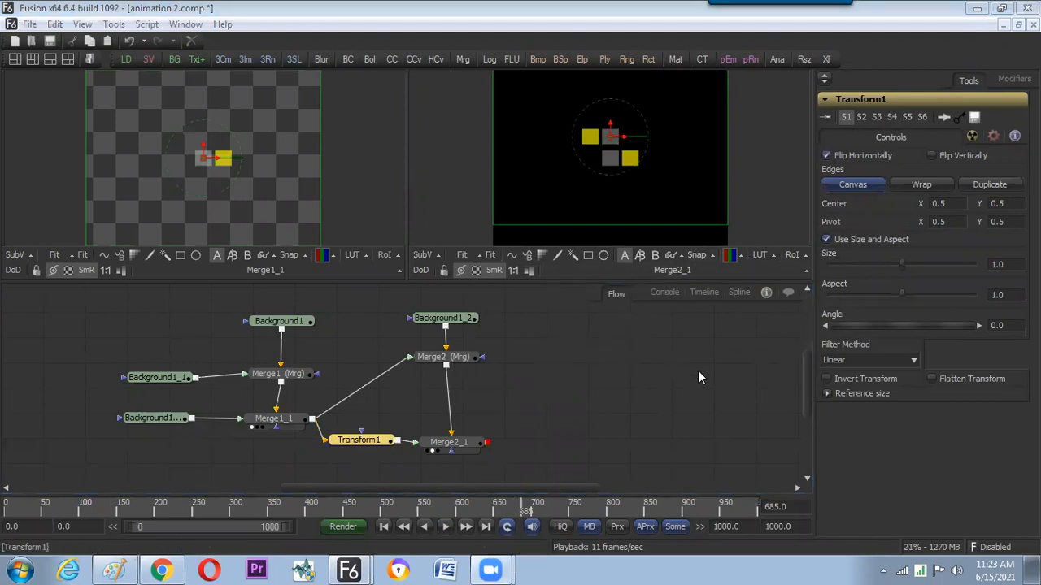
pyautogui.click(558, 375)
pyautogui.moveTo(110, 307); pyautogui.dragTo(331, 436)
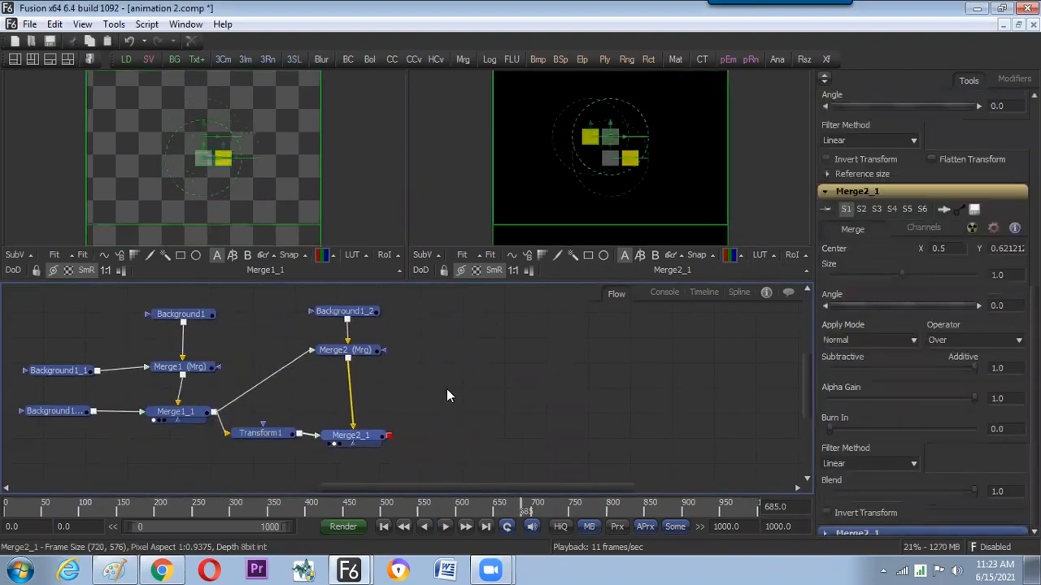
pyautogui.click(440, 395)
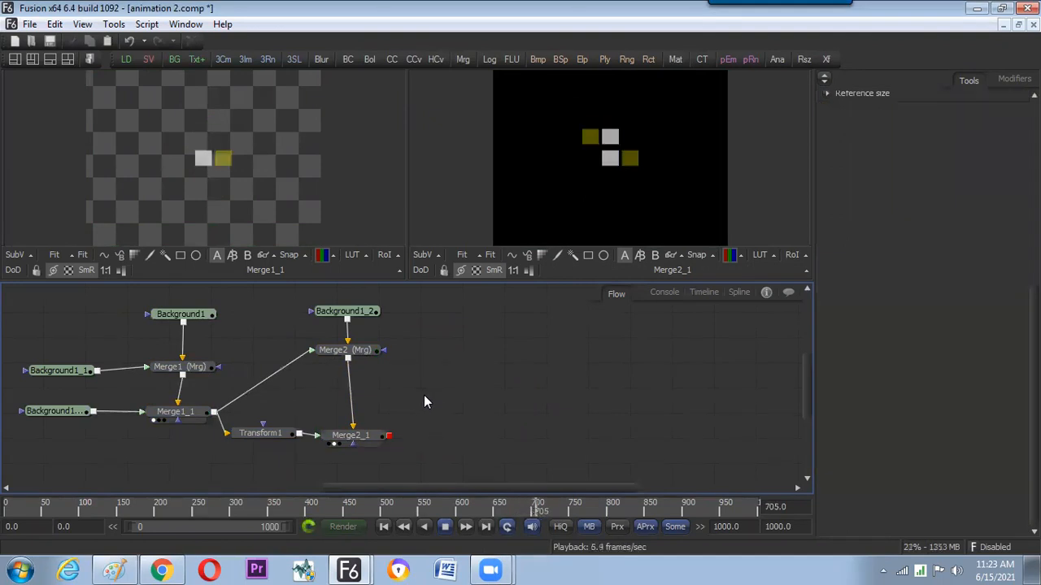
pyautogui.click(270, 435)
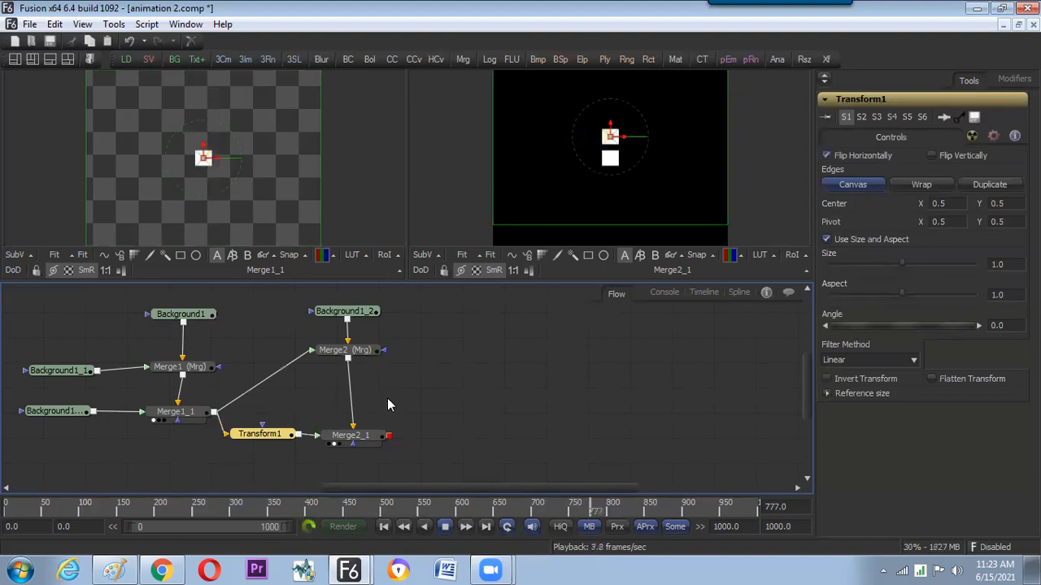
pyautogui.press('space')
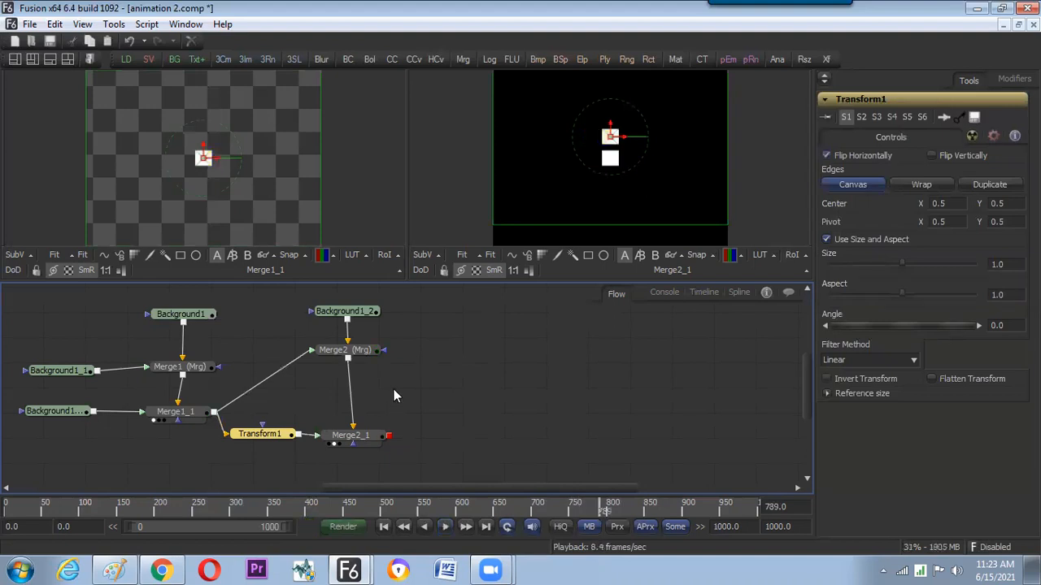
pyautogui.click(390, 394)
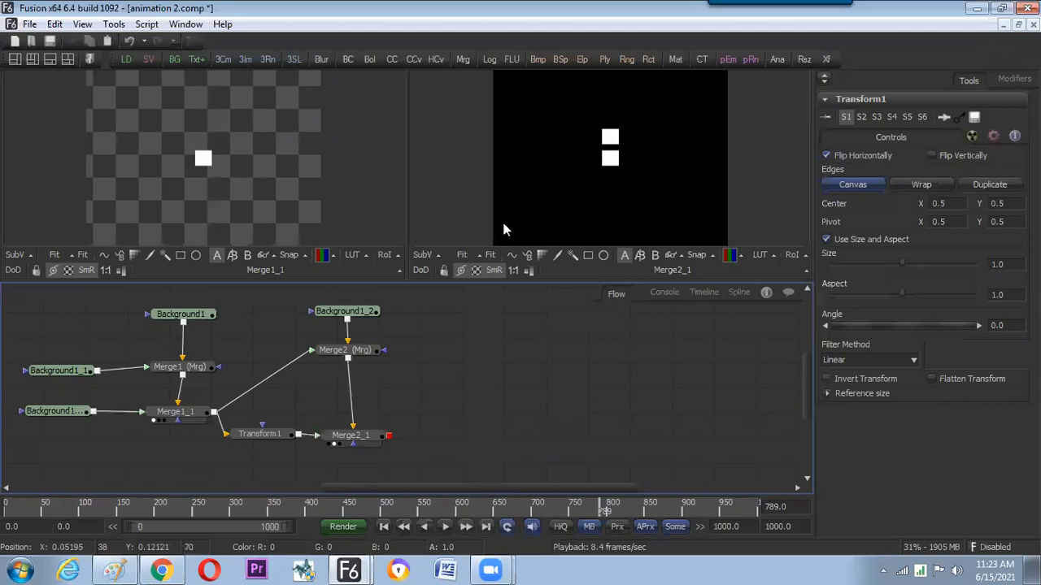
pyautogui.press('space')
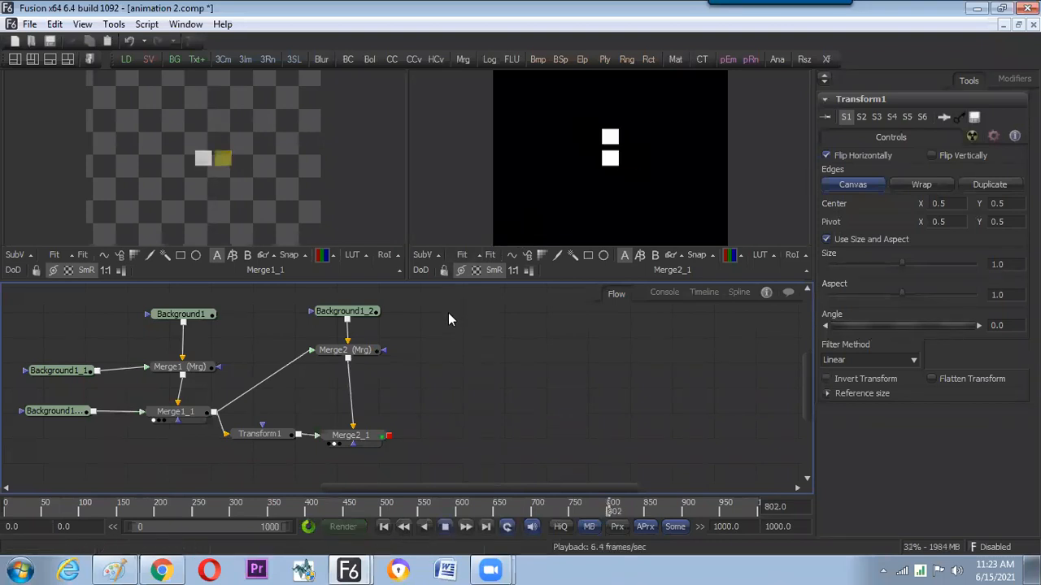
pyautogui.press('space')
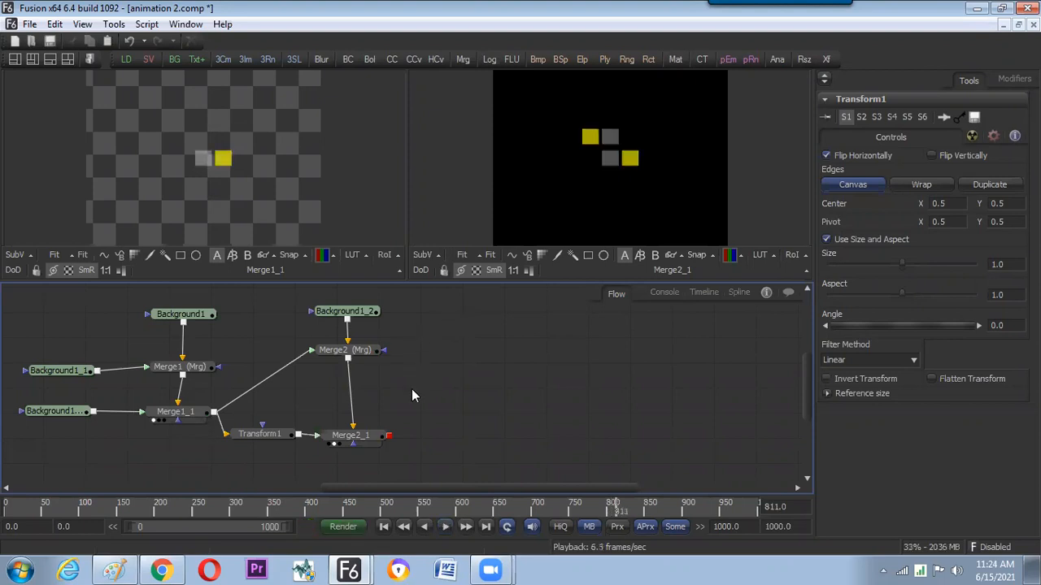
# Add an Underlay to the flow, place it behind the nodes, and enlarge it to enclose the whole node tree.
pyautogui.moveTo(433, 406); pyautogui.dragTo(448, 428)
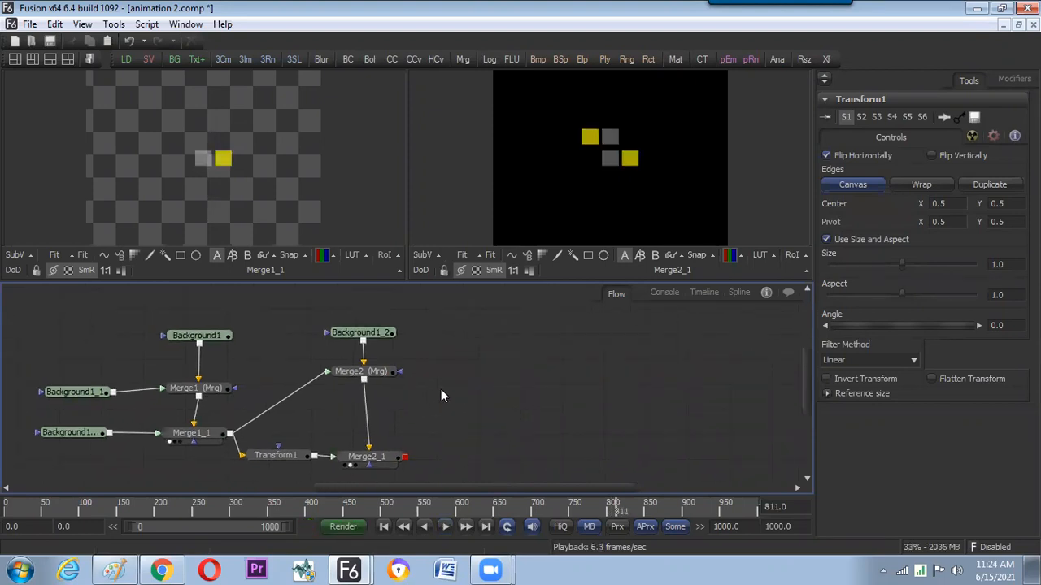
pyautogui.click(114, 24)
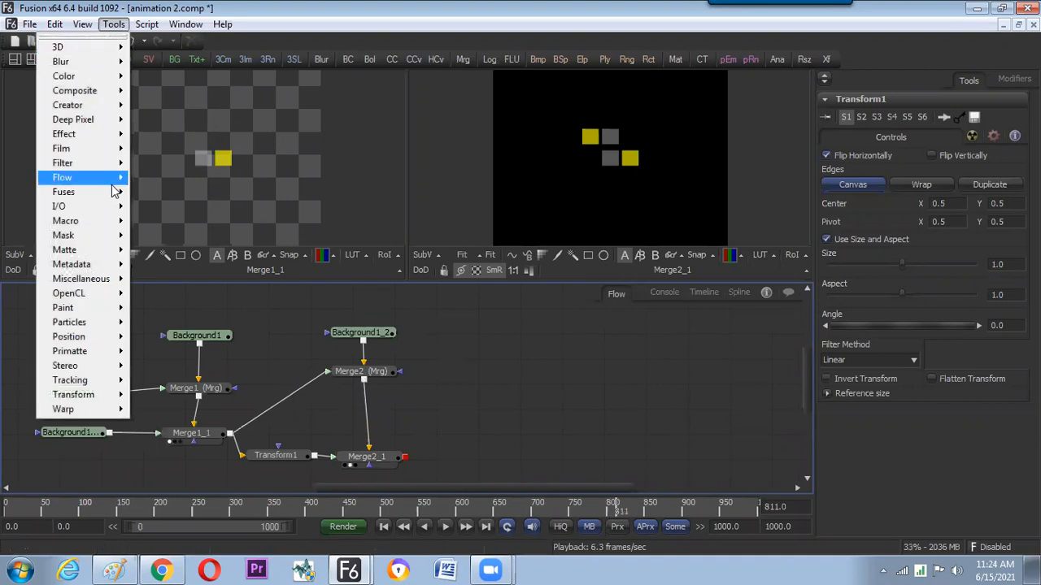
pyautogui.moveTo(121, 178)
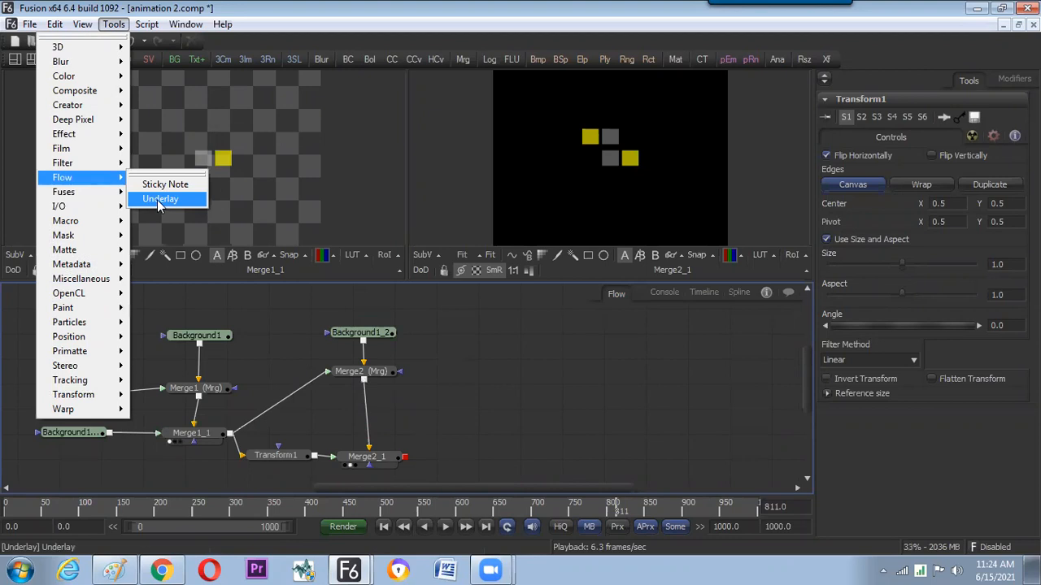
pyautogui.click(158, 203)
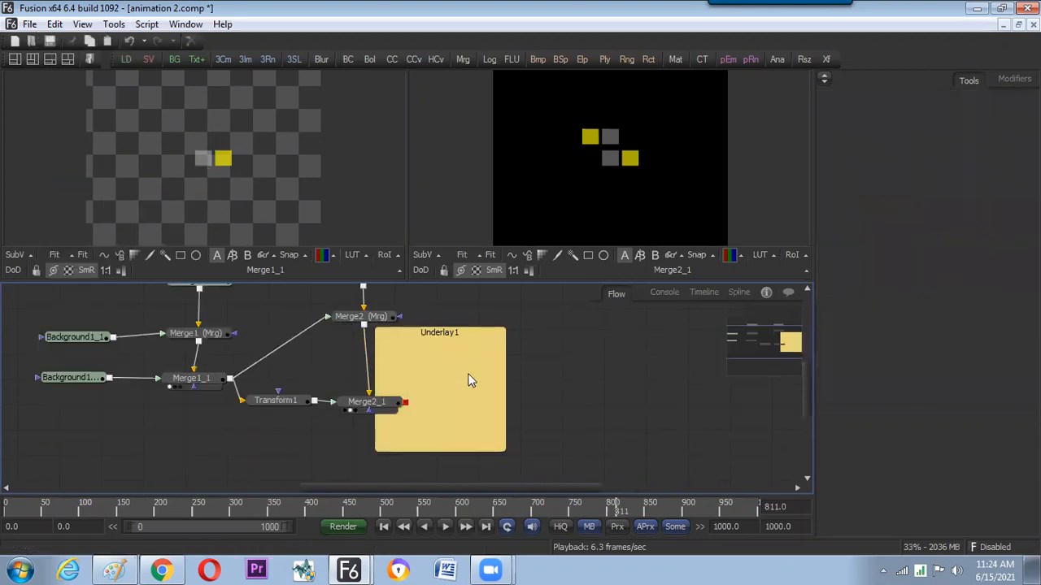
pyautogui.moveTo(520, 394); pyautogui.dragTo(610, 430)
pyautogui.moveTo(567, 370); pyautogui.dragTo(190, 294)
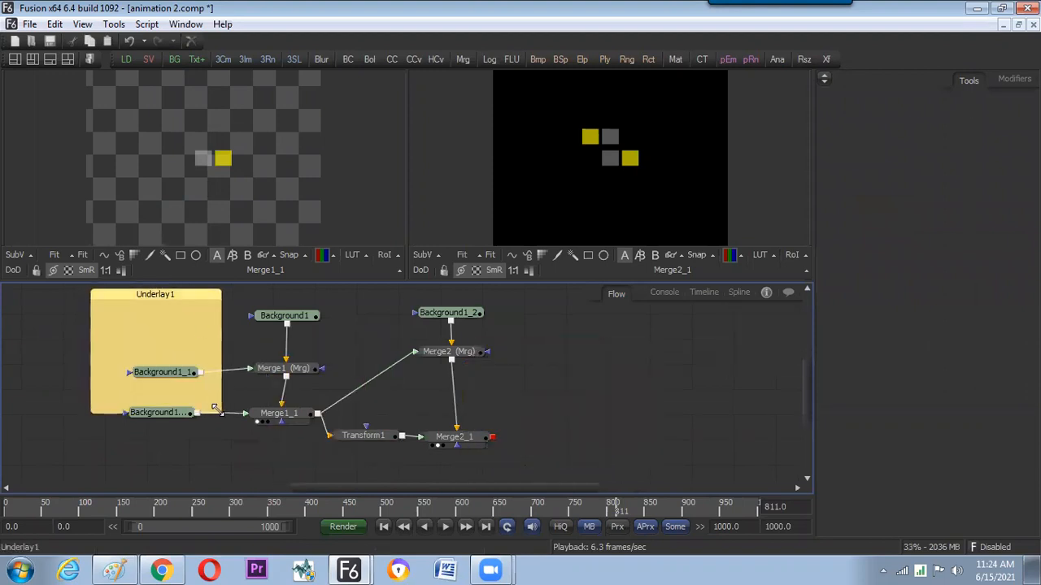
pyautogui.moveTo(222, 413); pyautogui.dragTo(529, 460)
pyautogui.click(603, 402)
# Move Underlay1 so that all the enclosed nodes travel with it.
pyautogui.click(466, 295)
pyautogui.moveTo(466, 313); pyautogui.dragTo(437, 313)
pyautogui.click(553, 381)
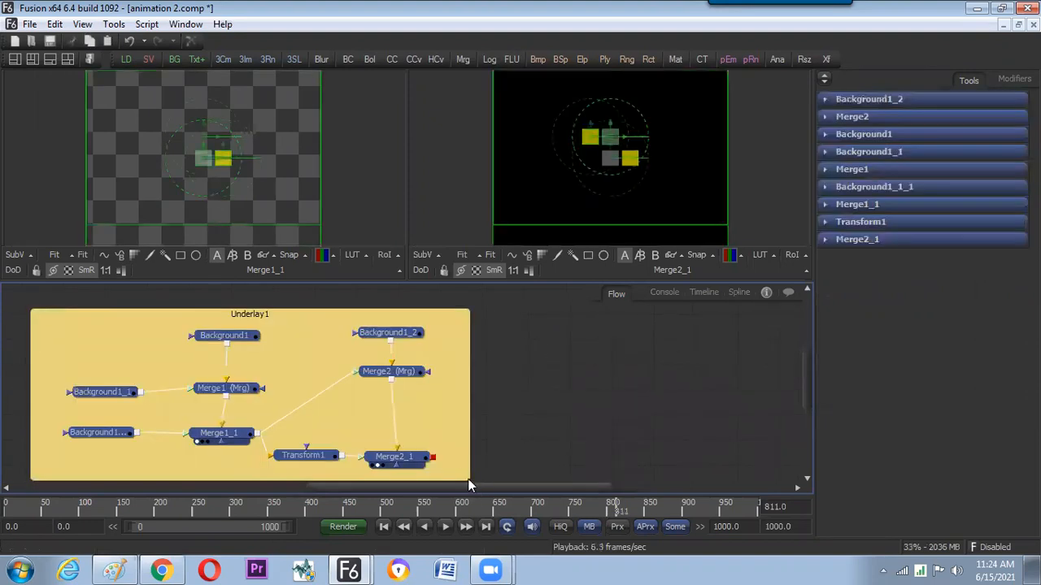
# Shrink Underlay1 until it encloses none of the nodes, and move it on its own.
pyautogui.moveTo(463, 470); pyautogui.dragTo(141, 373)
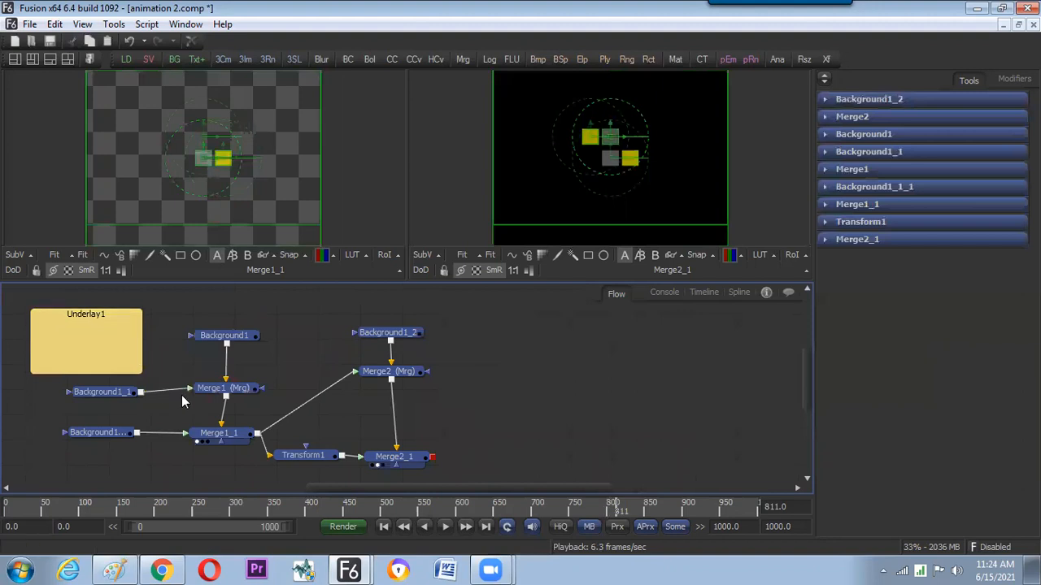
pyautogui.click(155, 380)
pyautogui.moveTo(124, 330)
pyautogui.mouseDown()
pyautogui.moveTo(152, 320)
pyautogui.moveTo(139, 316)
pyautogui.mouseUp()
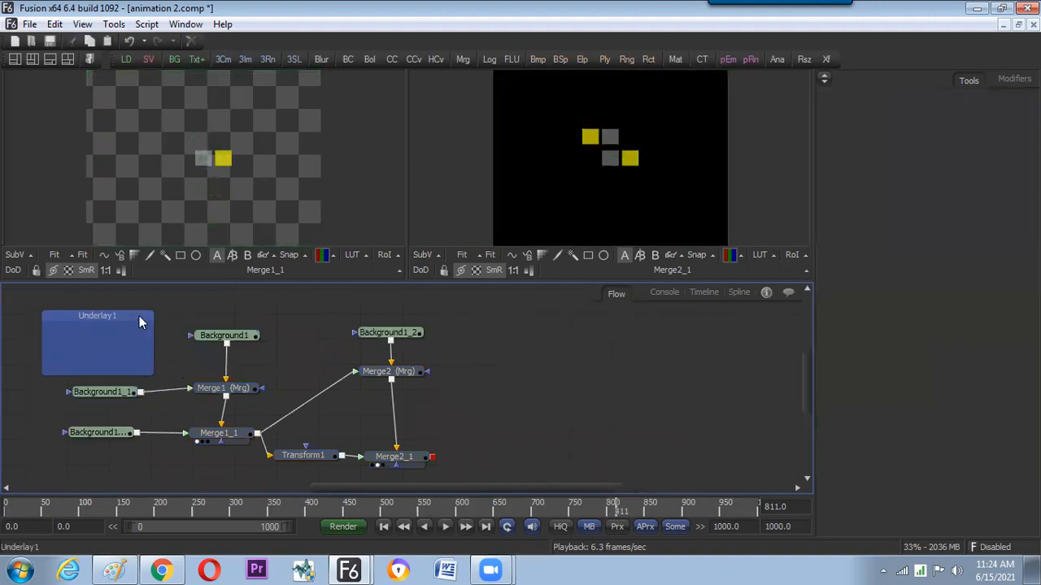
# Enlarge Underlay1 around all the nodes again, and move it together with them.
pyautogui.moveTo(149, 373); pyautogui.dragTo(458, 474)
pyautogui.moveTo(396, 319); pyautogui.dragTo(422, 314)
pyautogui.click(524, 381)
pyautogui.click(500, 369)
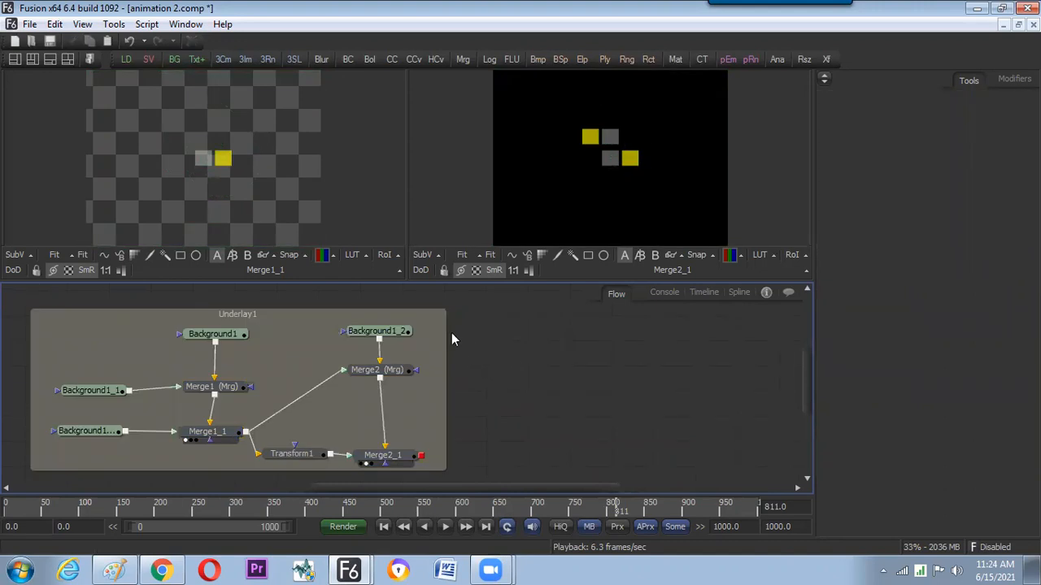
pyautogui.moveTo(405, 319)
pyautogui.mouseDown()
pyautogui.moveTo(443, 325)
pyautogui.moveTo(415, 317)
pyautogui.mouseUp()
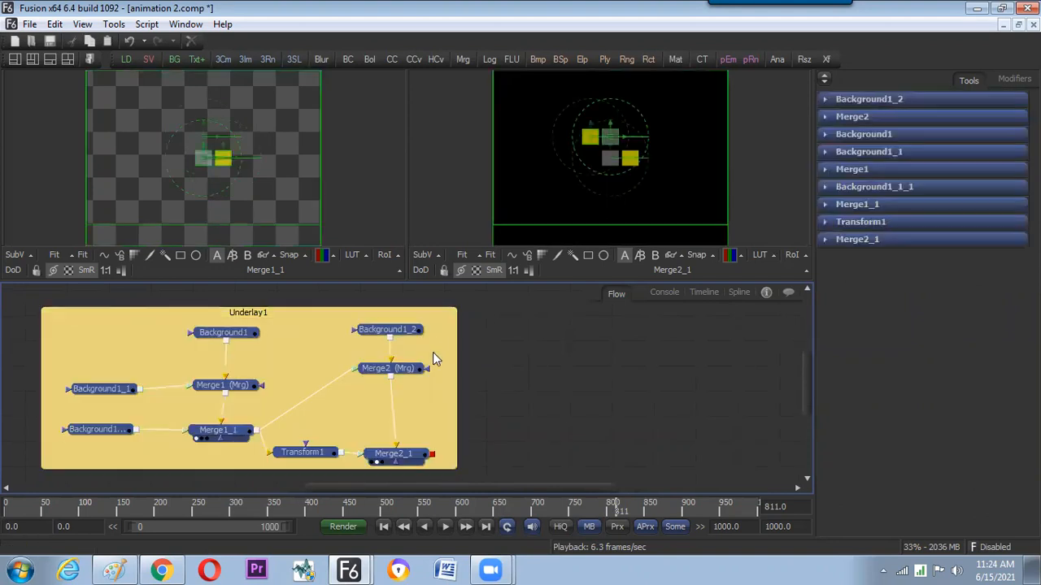
# Switch to Paint and handwrite a green note reading "Flow → Underly" with the last word circled, beside the existing shortcut notes.
pyautogui.hotkey('alt', 'Tab')
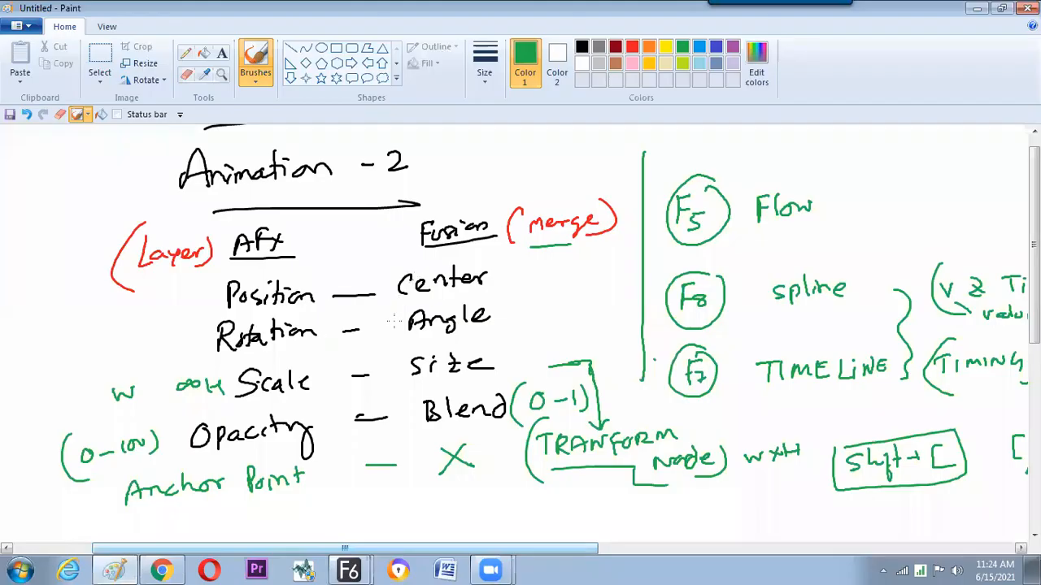
pyautogui.moveTo(345, 548); pyautogui.dragTo(613, 548)
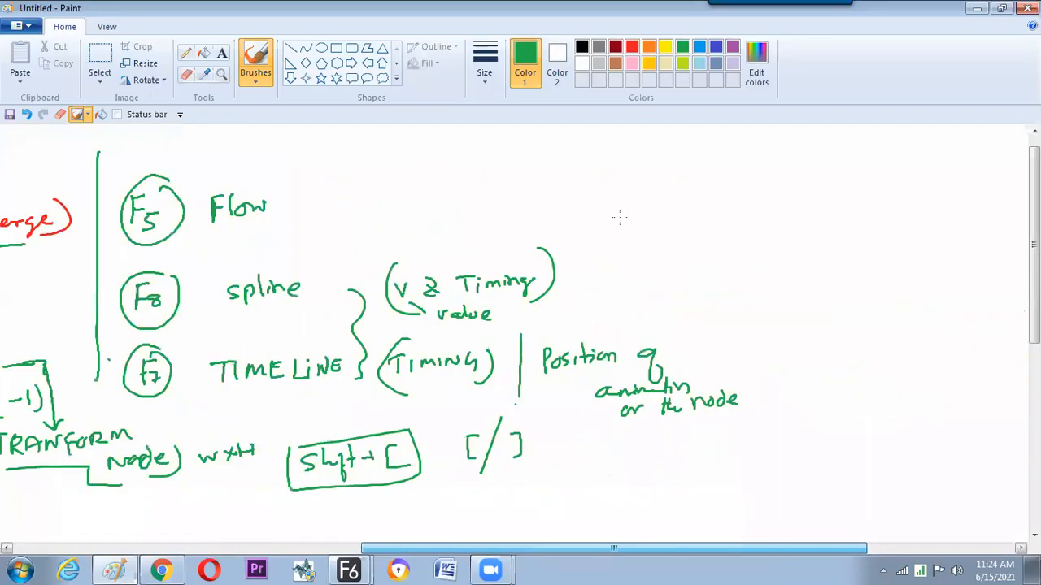
pyautogui.moveTo(632, 168)
pyautogui.mouseDown()
pyautogui.moveTo(666, 192)
pyautogui.moveTo(682, 177)
pyautogui.moveTo(716, 189)
pyautogui.moveTo(720, 173)
pyautogui.moveTo(740, 214)
pyautogui.moveTo(610, 188)
pyautogui.moveTo(740, 218)
pyautogui.mouseUp()
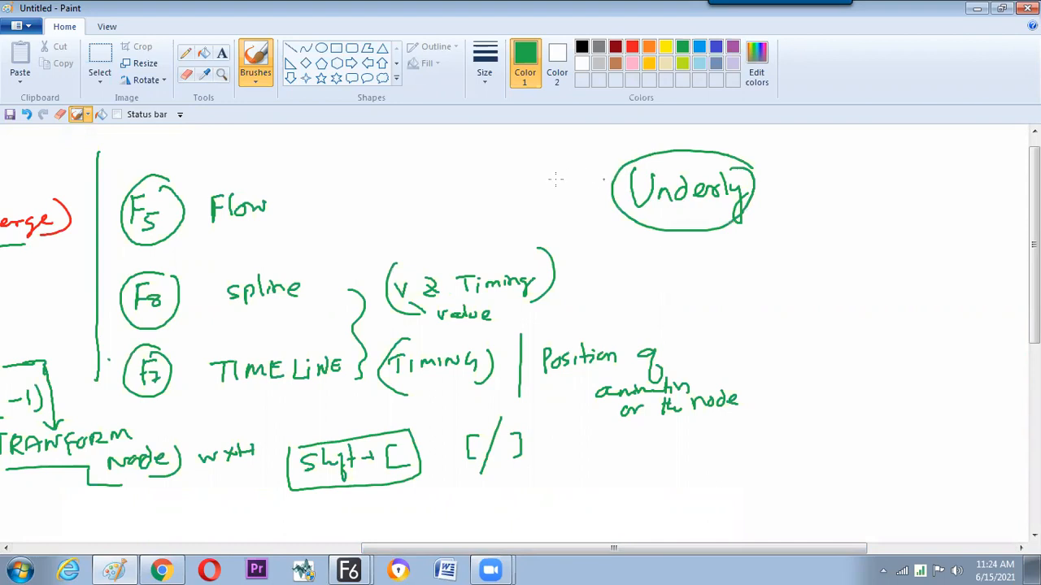
pyautogui.moveTo(531, 172)
pyautogui.mouseDown()
pyautogui.moveTo(531, 197)
pyautogui.moveTo(589, 180)
pyautogui.moveTo(603, 190)
pyautogui.mouseUp()
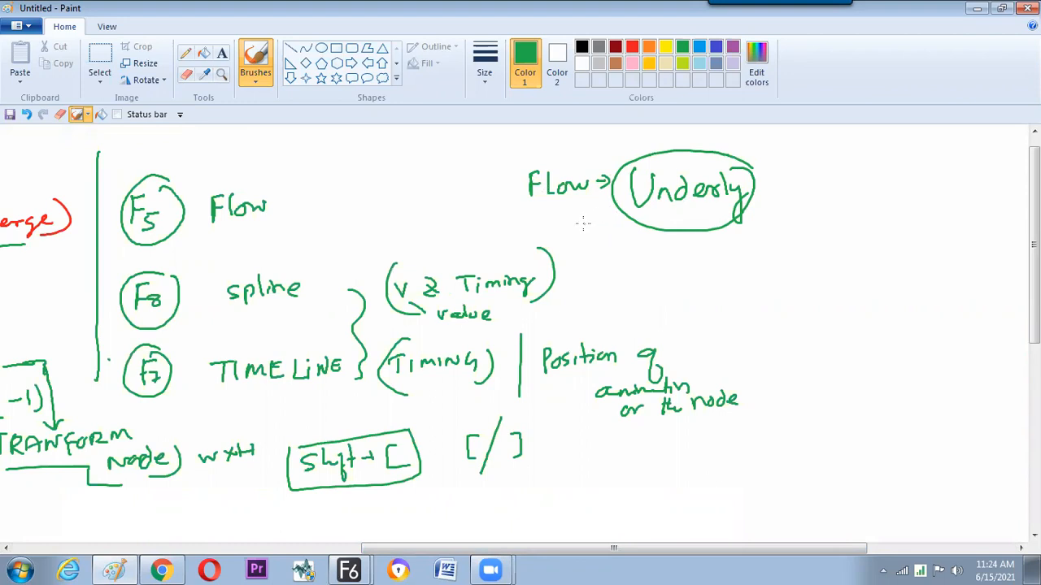
pyautogui.moveTo(501, 148)
pyautogui.mouseDown()
pyautogui.moveTo(499, 169)
pyautogui.moveTo(512, 143)
pyautogui.mouseUp()
pyautogui.moveTo(515, 153); pyautogui.dragTo(524, 154)
pyautogui.moveTo(532, 143)
pyautogui.mouseDown()
pyautogui.moveTo(535, 166)
pyautogui.moveTo(567, 166)
pyautogui.mouseUp()
# Switch back to Fusion and shift Underlay1 with its enclosed nodes slightly.
pyautogui.press('alt')
pyautogui.hotkey('alt', 'Tab')
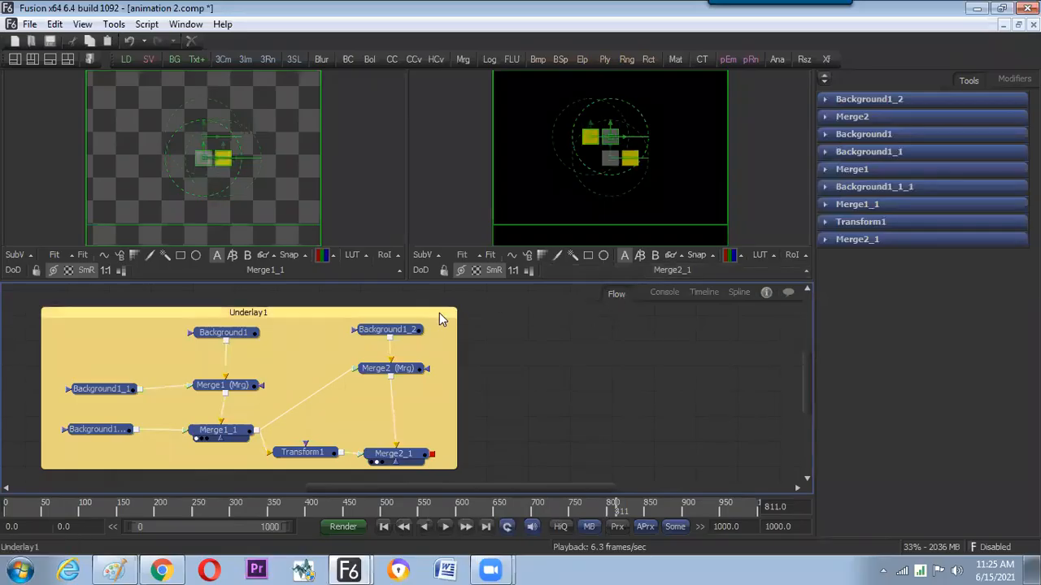
pyautogui.moveTo(435, 314); pyautogui.dragTo(415, 316)
pyautogui.click(520, 374)
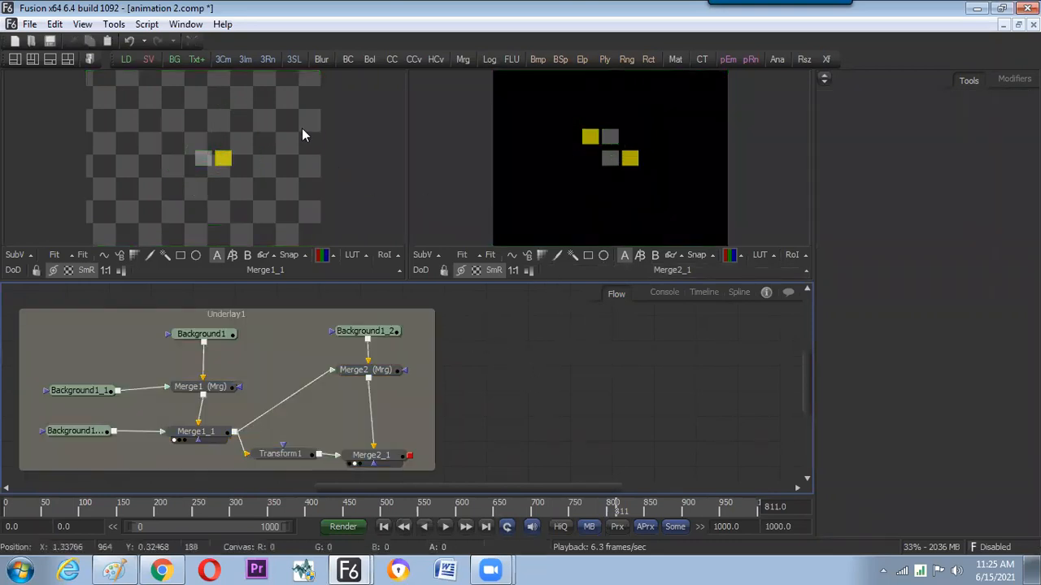
# Add a Background node outside Underlay1, and move the underlay to show that only the enclosed nodes follow.
pyautogui.moveTo(174, 60); pyautogui.dragTo(622, 350)
pyautogui.click(582, 382)
pyautogui.moveTo(341, 317); pyautogui.dragTo(370, 320)
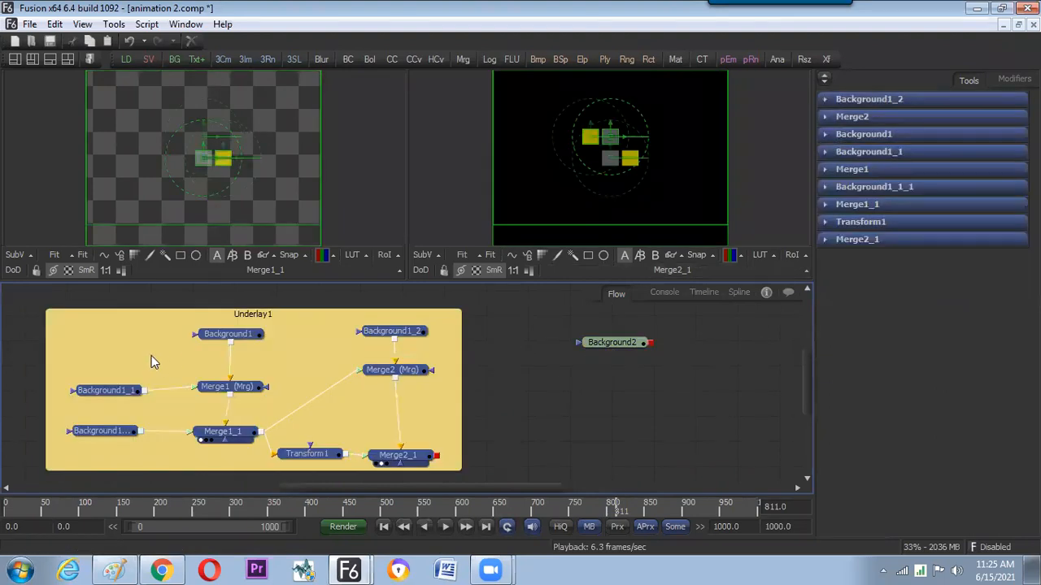
pyautogui.click(470, 333)
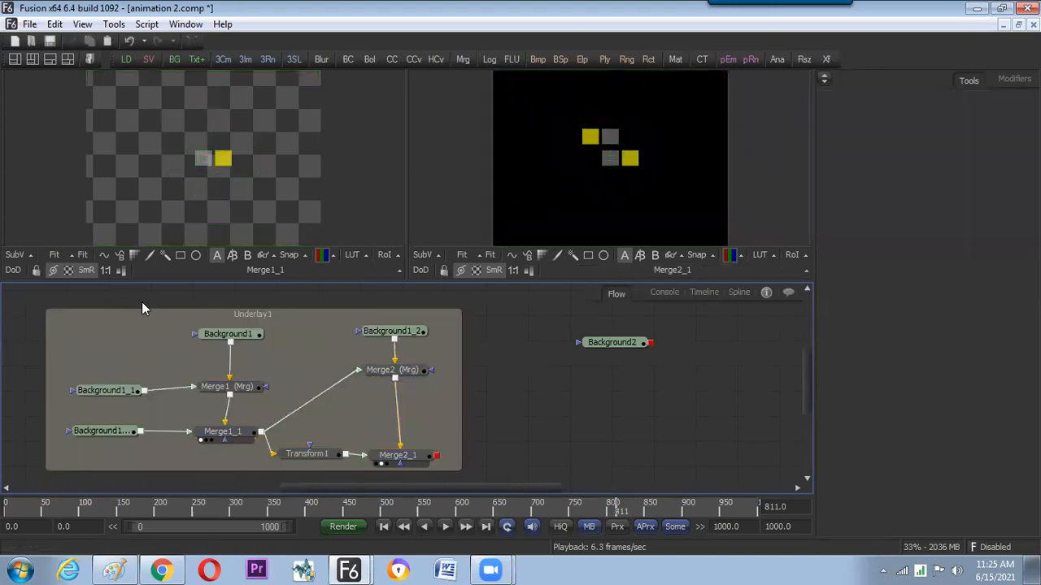
# Add a sticky note reading "blink animation", shrink it, and fit it inside Underlay1 above the leftmost Background nodes.
pyautogui.click(114, 23)
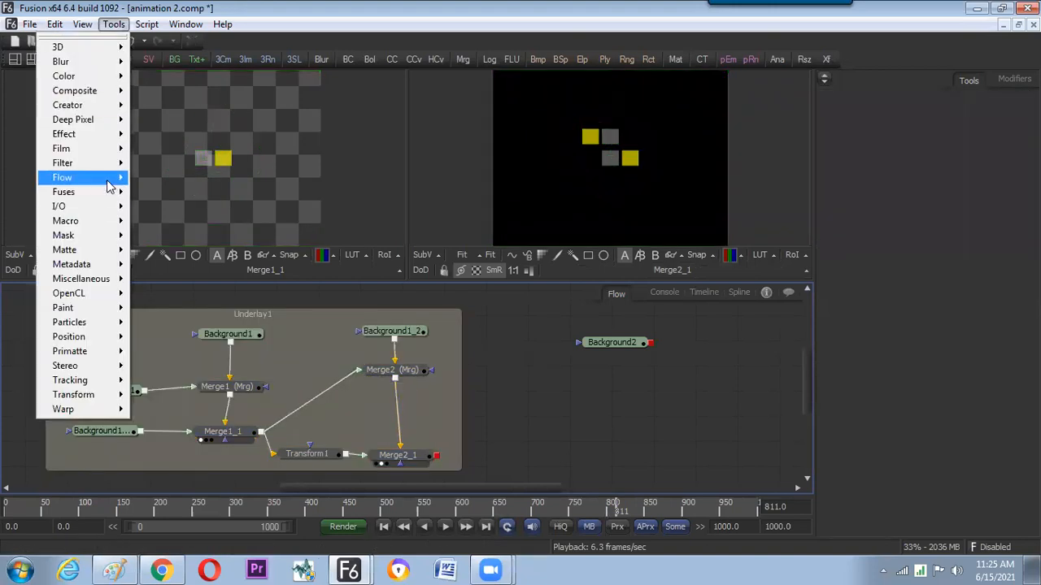
pyautogui.moveTo(106, 177)
pyautogui.click(165, 185)
pyautogui.moveTo(110, 364); pyautogui.dragTo(141, 355)
pyautogui.doubleClick(115, 343)
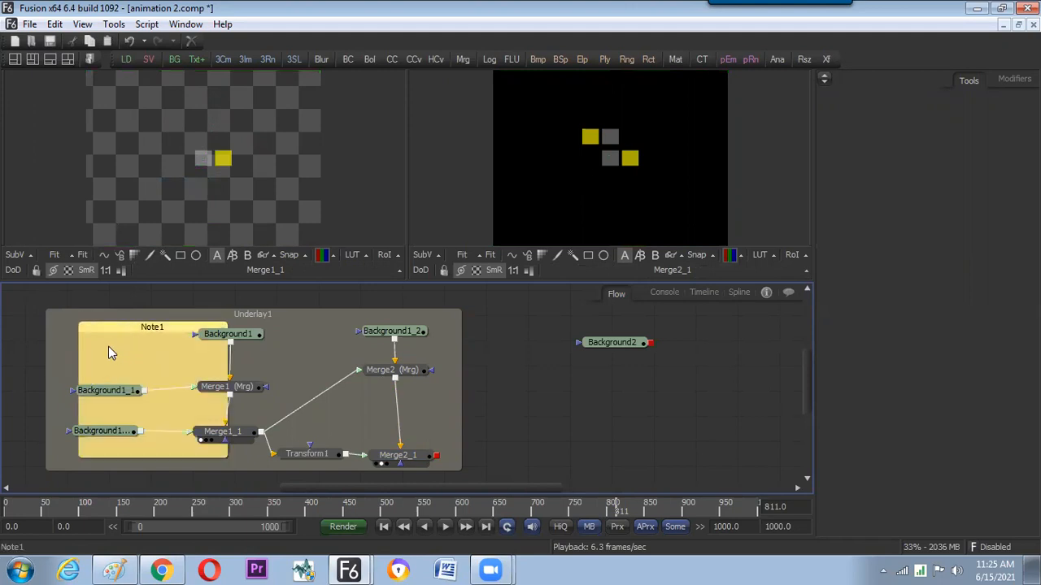
pyautogui.click(108, 346)
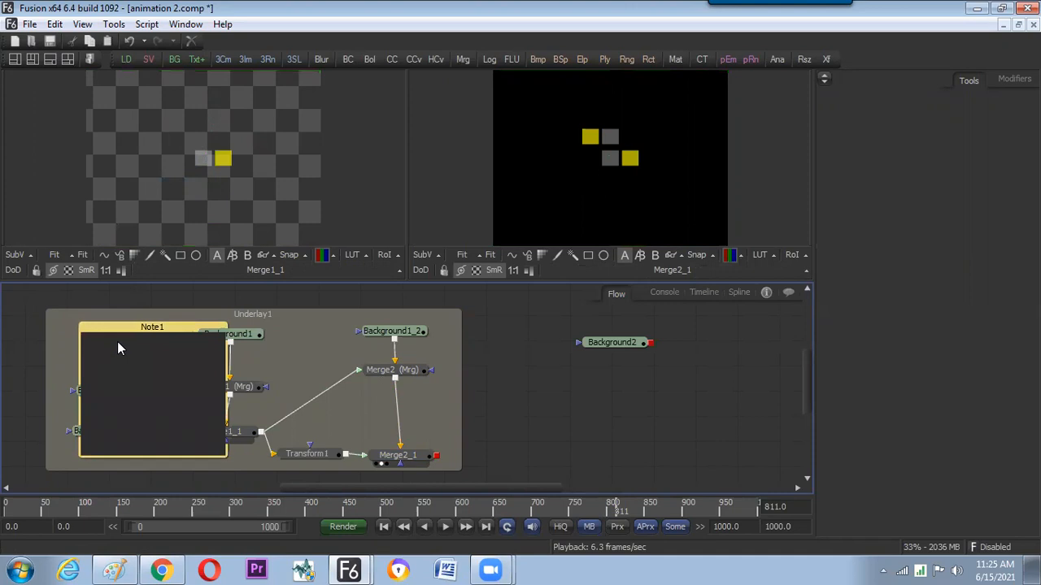
pyautogui.write('blink animation')
pyautogui.moveTo(167, 328); pyautogui.dragTo(150, 324)
pyautogui.moveTo(201, 453); pyautogui.dragTo(178, 367)
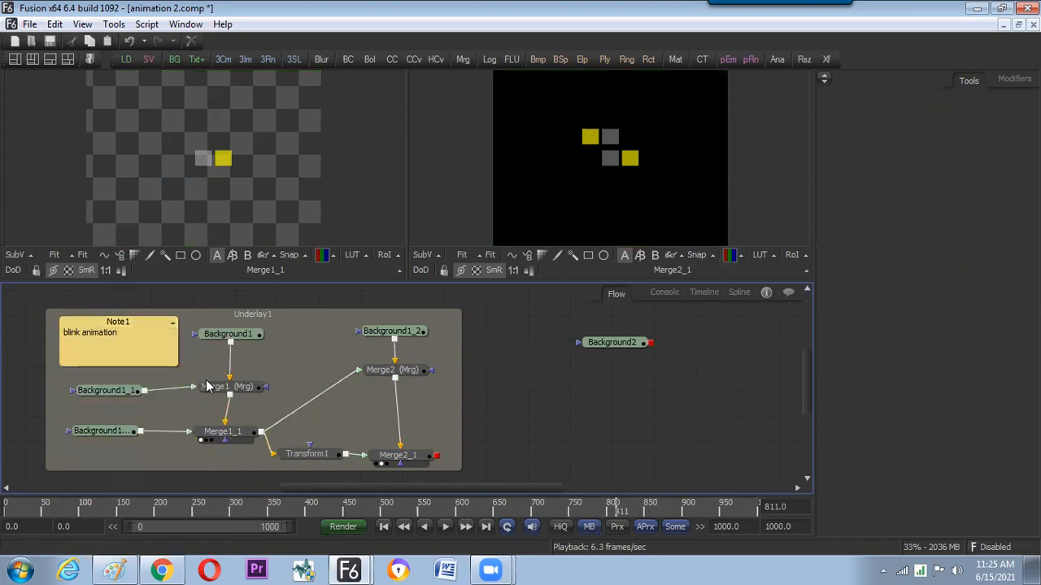
# Move Underlay1 so that its enclosed nodes and the sticky note shift together.
pyautogui.moveTo(328, 315)
pyautogui.mouseDown()
pyautogui.moveTo(374, 312)
pyautogui.moveTo(316, 323)
pyautogui.mouseUp()
pyautogui.click(469, 376)
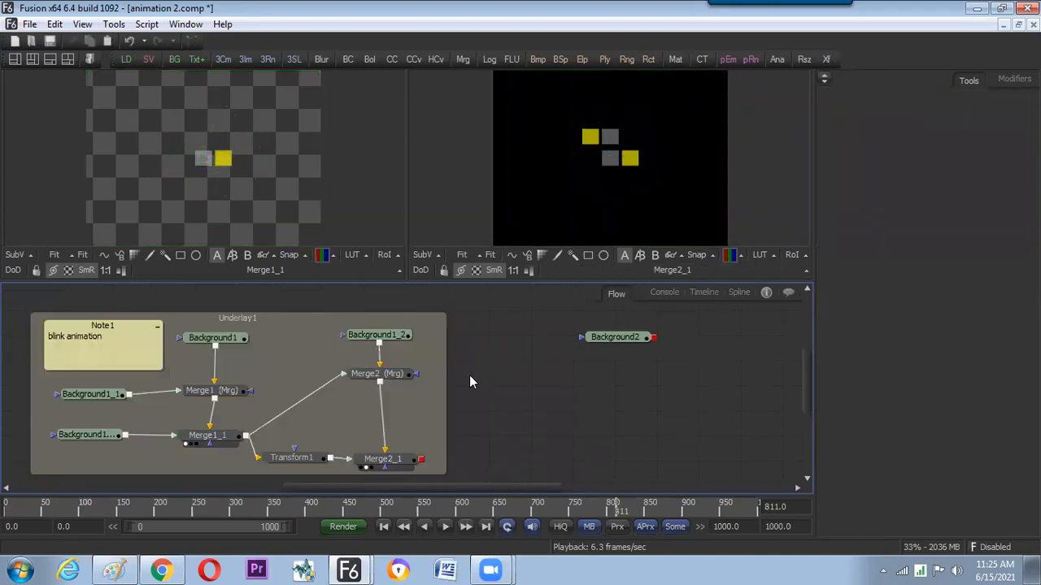
pyautogui.moveTo(422, 313); pyautogui.dragTo(247, 322)
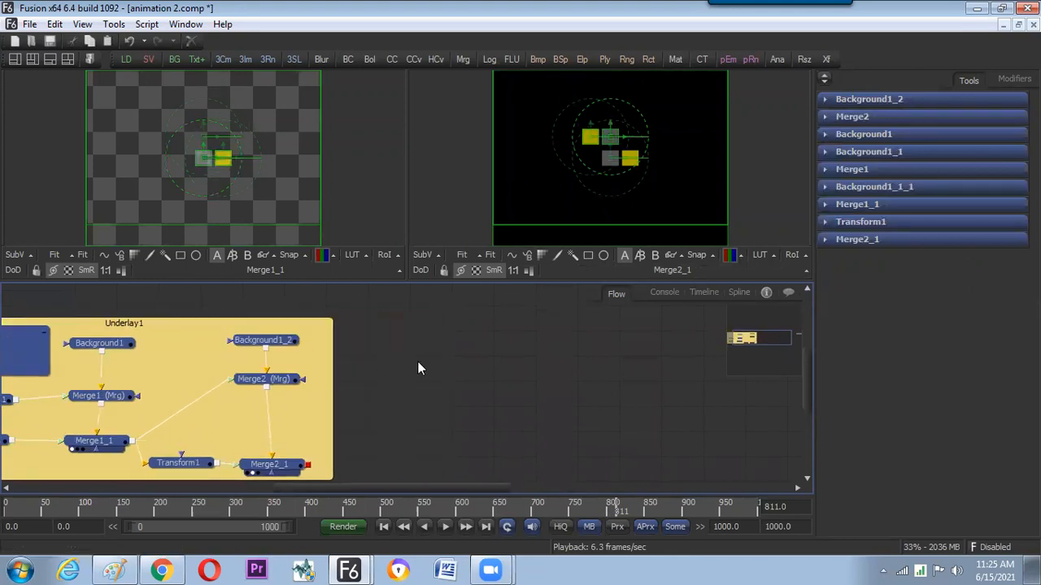
pyautogui.click(417, 363)
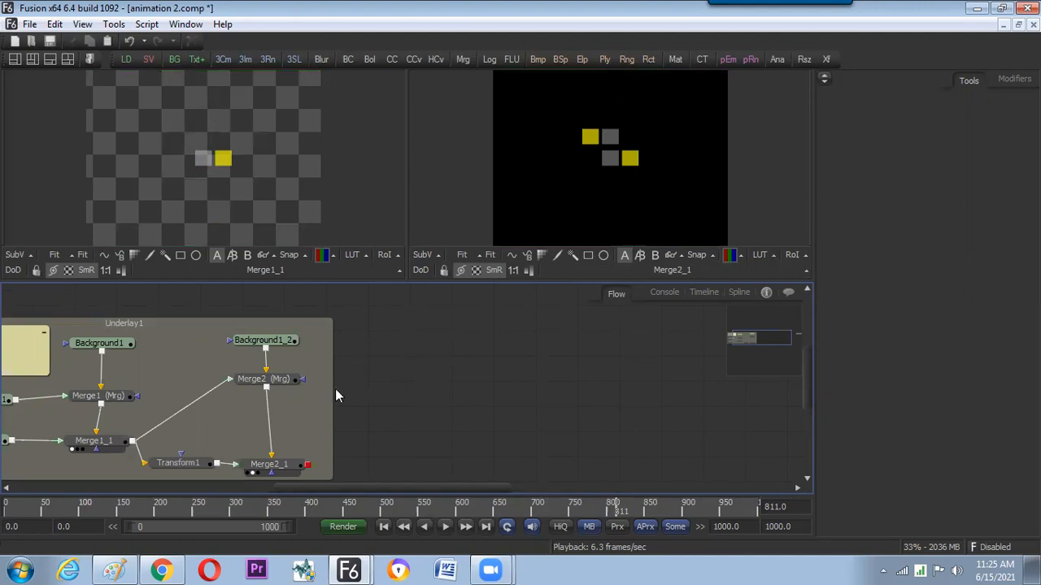
# Zoom the node flow in and out repeatedly, and zoom the Merge1_1 view out to 30%.
pyautogui.moveTo(374, 376); pyautogui.dragTo(340, 396)
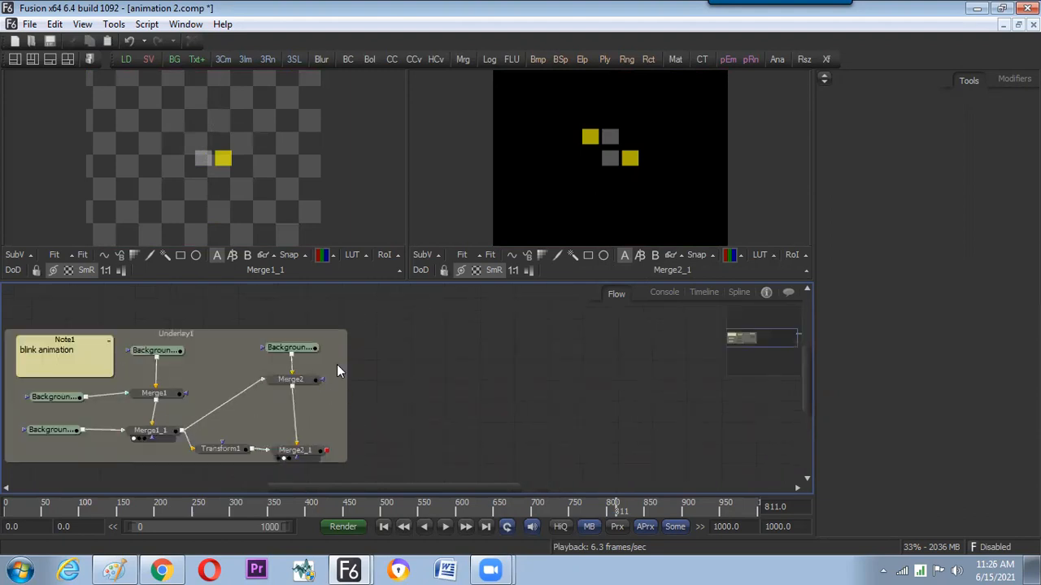
pyautogui.scroll(-3, 336, 364)
pyautogui.scroll(2, 339, 371)
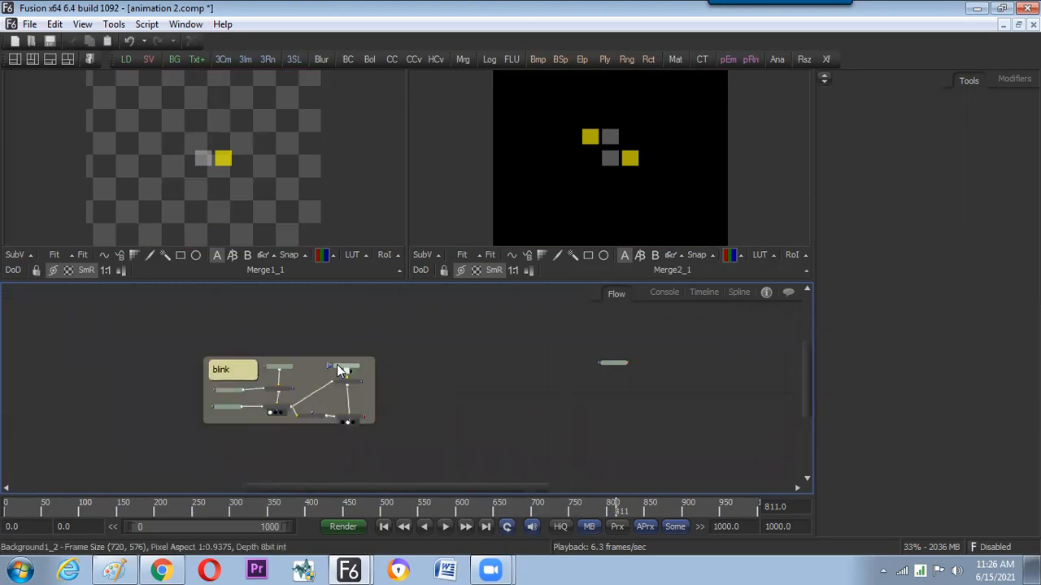
pyautogui.scroll(-1, 339, 370)
pyautogui.scroll(1, 339, 371)
pyautogui.scroll(-1, 264, 134)
pyautogui.scroll(1, 264, 134)
pyautogui.scroll(-1, 263, 133)
pyautogui.scroll(1, 264, 133)
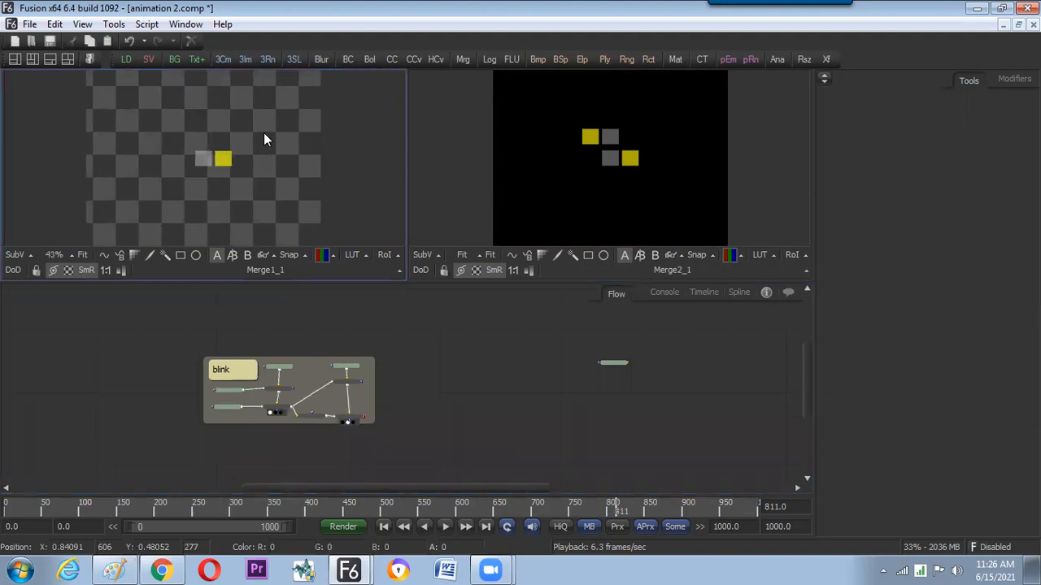
pyautogui.scroll(-1, 263, 137)
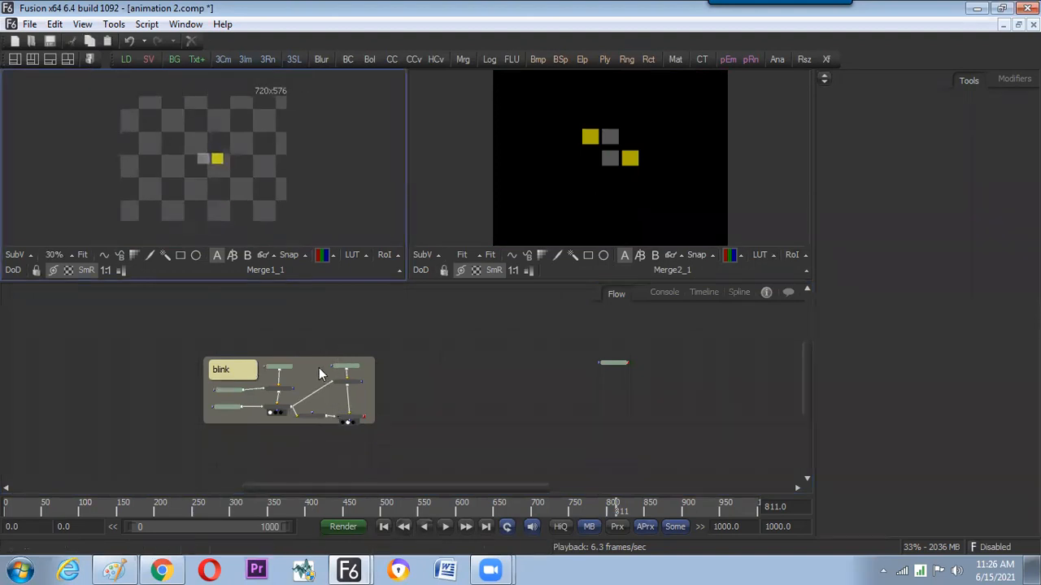
# Switch to Paint and handwrite a green note reading "Zoom in/out = num key +/-" below the circled "Underly".
pyautogui.hotkey('alt', 'Tab')
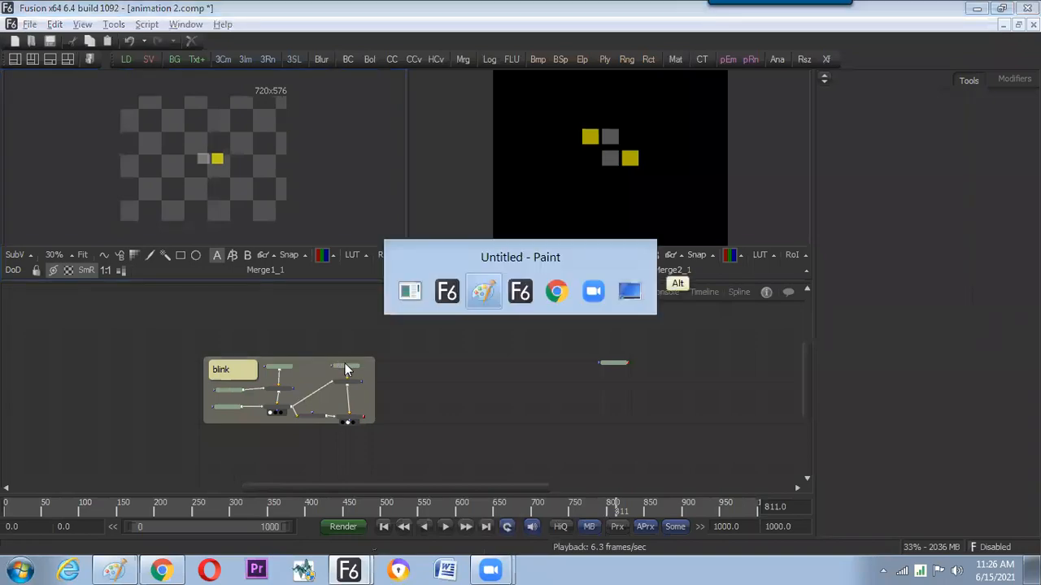
pyautogui.moveTo(717, 253); pyautogui.dragTo(730, 333)
pyautogui.moveTo(737, 428); pyautogui.dragTo(740, 464)
pyautogui.moveTo(736, 264)
pyautogui.mouseDown()
pyautogui.moveTo(753, 265)
pyautogui.moveTo(758, 284)
pyautogui.mouseUp()
pyautogui.moveTo(774, 271); pyautogui.dragTo(789, 279)
pyautogui.moveTo(792, 282); pyautogui.dragTo(836, 257)
pyautogui.moveTo(842, 257); pyautogui.dragTo(863, 257)
pyautogui.moveTo(875, 216); pyautogui.dragTo(863, 269)
pyautogui.moveTo(885, 240)
pyautogui.mouseDown()
pyautogui.moveTo(878, 251)
pyautogui.moveTo(893, 239)
pyautogui.mouseUp()
pyautogui.moveTo(900, 238); pyautogui.dragTo(904, 244)
pyautogui.moveTo(814, 309); pyautogui.dragTo(827, 309)
pyautogui.moveTo(836, 298); pyautogui.dragTo(861, 301)
pyautogui.moveTo(865, 291); pyautogui.dragTo(897, 300)
pyautogui.moveTo(906, 281)
pyautogui.mouseDown()
pyautogui.moveTo(904, 299)
pyautogui.moveTo(920, 289)
pyautogui.mouseUp()
pyautogui.moveTo(923, 280); pyautogui.dragTo(926, 309)
pyautogui.moveTo(948, 267)
pyautogui.mouseDown()
pyautogui.moveTo(970, 247)
pyautogui.moveTo(956, 275)
pyautogui.mouseUp()
pyautogui.moveTo(978, 242); pyautogui.dragTo(963, 286)
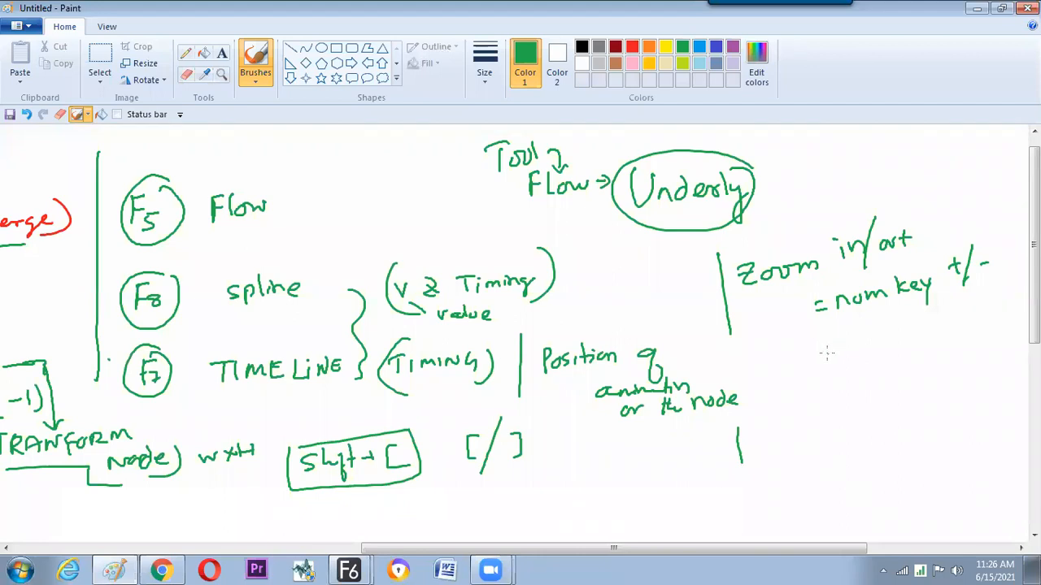
# Handwrite "= Middle Button L/R scrub" in green below the num key line, undoing the misdrawn strokes.
pyautogui.moveTo(843, 357)
pyautogui.mouseDown()
pyautogui.moveTo(859, 339)
pyautogui.moveTo(863, 352)
pyautogui.mouseUp()
pyautogui.moveTo(868, 342)
pyautogui.mouseDown()
pyautogui.moveTo(868, 352)
pyautogui.moveTo(893, 324)
pyautogui.mouseUp()
pyautogui.click(893, 337)
pyautogui.click(894, 346)
pyautogui.moveTo(899, 322)
pyautogui.mouseDown()
pyautogui.moveTo(901, 343)
pyautogui.moveTo(956, 317)
pyautogui.mouseUp()
pyautogui.hotkey('ctrl', 'z')
pyautogui.hotkey('ctrl', 'z')
pyautogui.moveTo(959, 302)
pyautogui.mouseDown()
pyautogui.moveTo(962, 322)
pyautogui.moveTo(989, 307)
pyautogui.mouseUp()
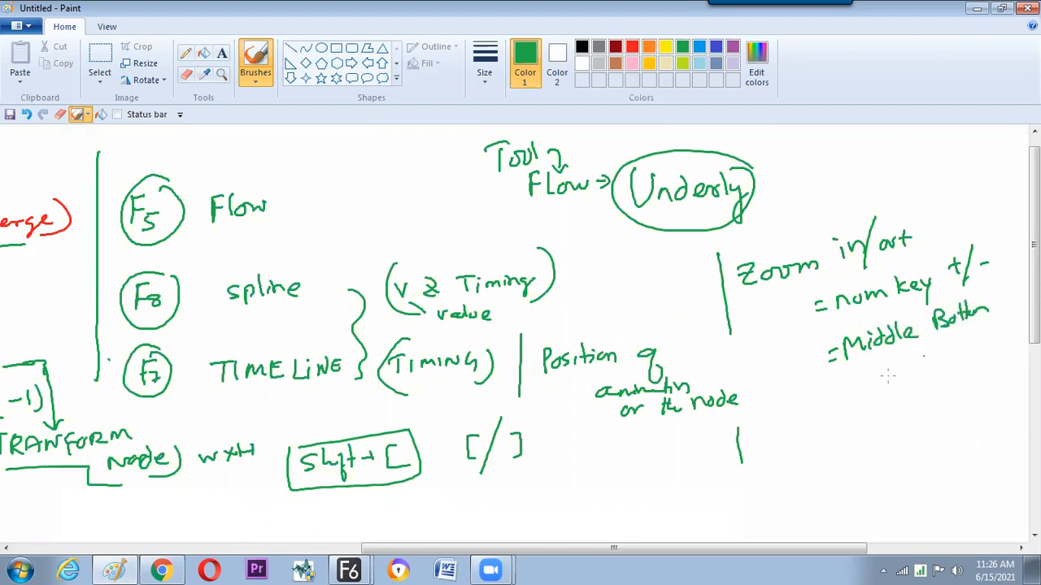
pyautogui.moveTo(878, 365); pyautogui.dragTo(899, 383)
pyautogui.moveTo(912, 354); pyautogui.dragTo(933, 371)
pyautogui.moveTo(969, 337); pyautogui.dragTo(980, 339)
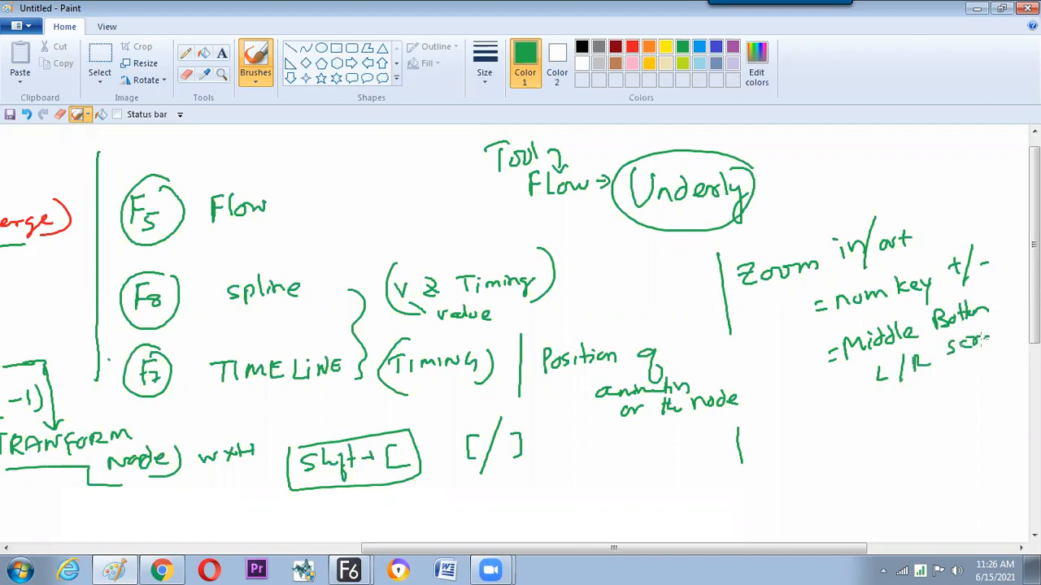
pyautogui.moveTo(982, 339); pyautogui.dragTo(992, 327)
# Switch to Fusion to pan the node flow, and return to Paint to handwrite and underline another green note below the zoom notes.
pyautogui.hotkey('alt', 'Tab')
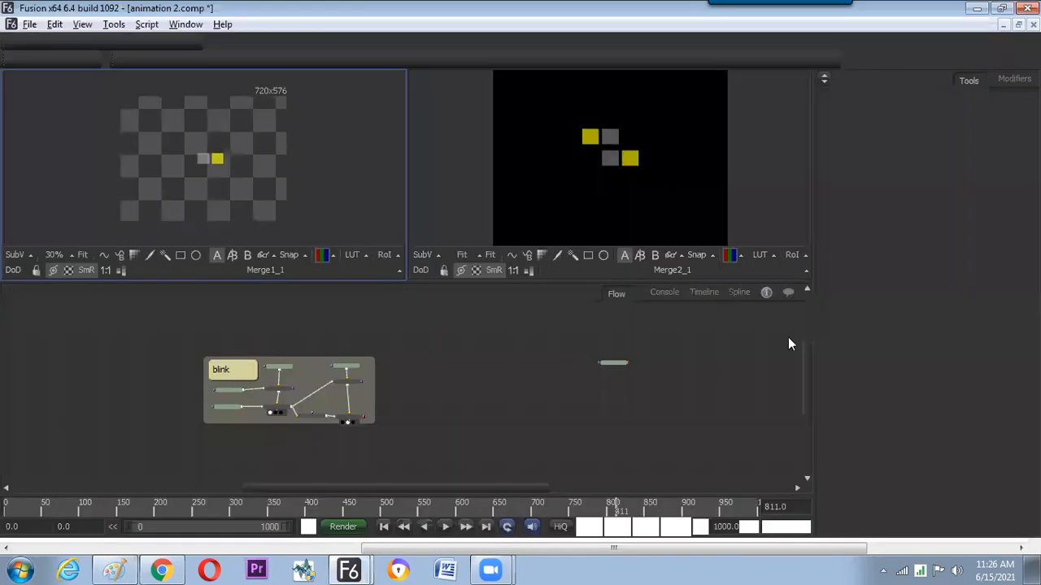
pyautogui.moveTo(537, 382); pyautogui.dragTo(470, 387)
pyautogui.hotkey('alt', 'Tab')
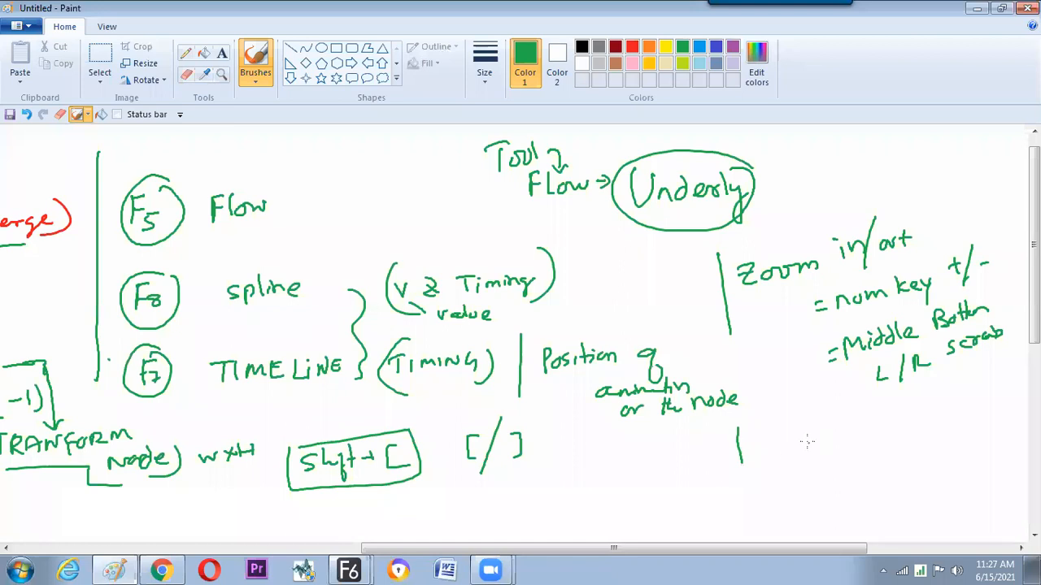
pyautogui.moveTo(789, 429); pyautogui.dragTo(788, 460)
pyautogui.moveTo(789, 430)
pyautogui.mouseDown()
pyautogui.moveTo(817, 435)
pyautogui.moveTo(833, 455)
pyautogui.mouseUp()
pyautogui.moveTo(846, 444); pyautogui.dragTo(853, 442)
pyautogui.moveTo(846, 452); pyautogui.dragTo(885, 452)
pyautogui.moveTo(892, 436); pyautogui.dragTo(903, 450)
pyautogui.moveTo(917, 419); pyautogui.dragTo(914, 447)
pyautogui.moveTo(925, 413)
pyautogui.mouseDown()
pyautogui.moveTo(929, 436)
pyautogui.moveTo(949, 416)
pyautogui.mouseUp()
pyautogui.moveTo(965, 399); pyautogui.dragTo(967, 416)
pyautogui.moveTo(965, 397)
pyautogui.mouseDown()
pyautogui.moveTo(974, 411)
pyautogui.moveTo(1014, 396)
pyautogui.mouseUp()
pyautogui.moveTo(899, 459)
pyautogui.mouseDown()
pyautogui.moveTo(901, 476)
pyautogui.moveTo(997, 444)
pyautogui.mouseUp()
# Switch back to Fusion and pan the images in both viewers and the node flow.
pyautogui.hotkey('alt', 'Tab')
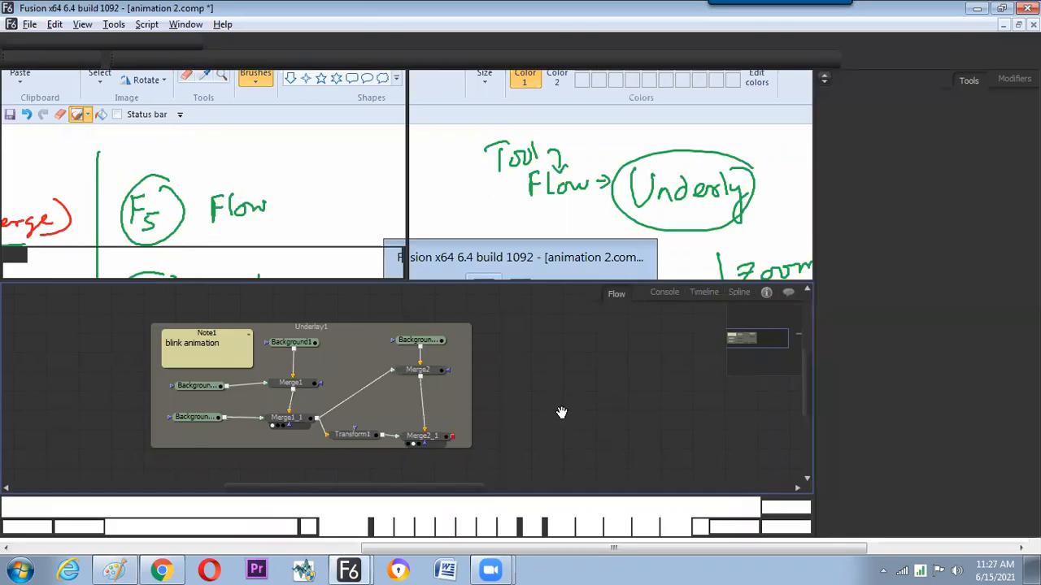
pyautogui.moveTo(332, 204); pyautogui.dragTo(298, 228)
pyautogui.moveTo(610, 167)
pyautogui.mouseDown()
pyautogui.moveTo(640, 169)
pyautogui.moveTo(625, 162)
pyautogui.mouseUp()
pyautogui.moveTo(635, 372); pyautogui.dragTo(483, 414)
pyautogui.moveTo(388, 429); pyautogui.dragTo(433, 420)
pyautogui.moveTo(483, 392); pyautogui.dragTo(248, 395)
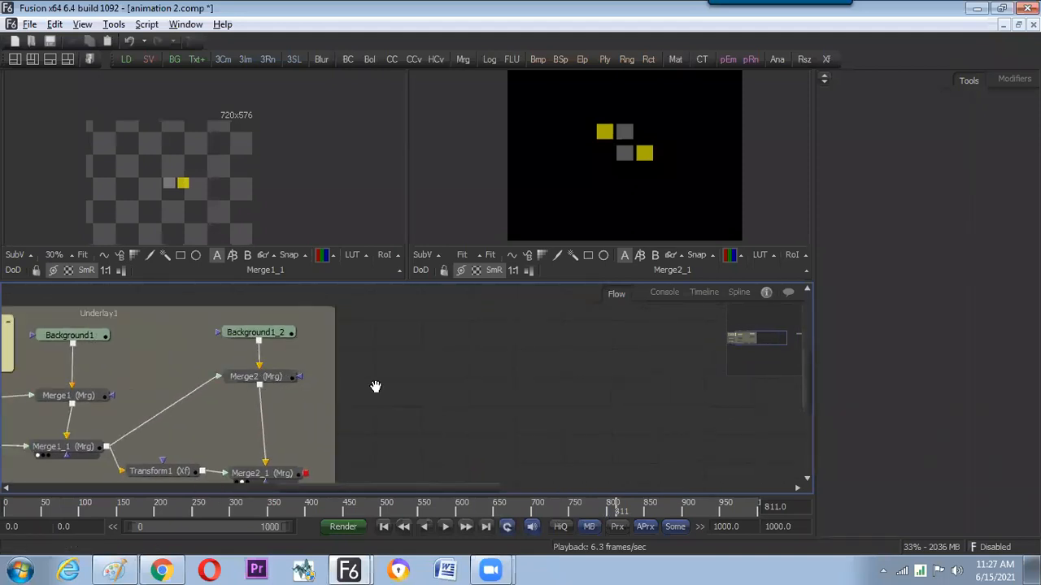
pyautogui.moveTo(559, 381); pyautogui.dragTo(308, 371)
pyautogui.moveTo(435, 391); pyautogui.dragTo(428, 390)
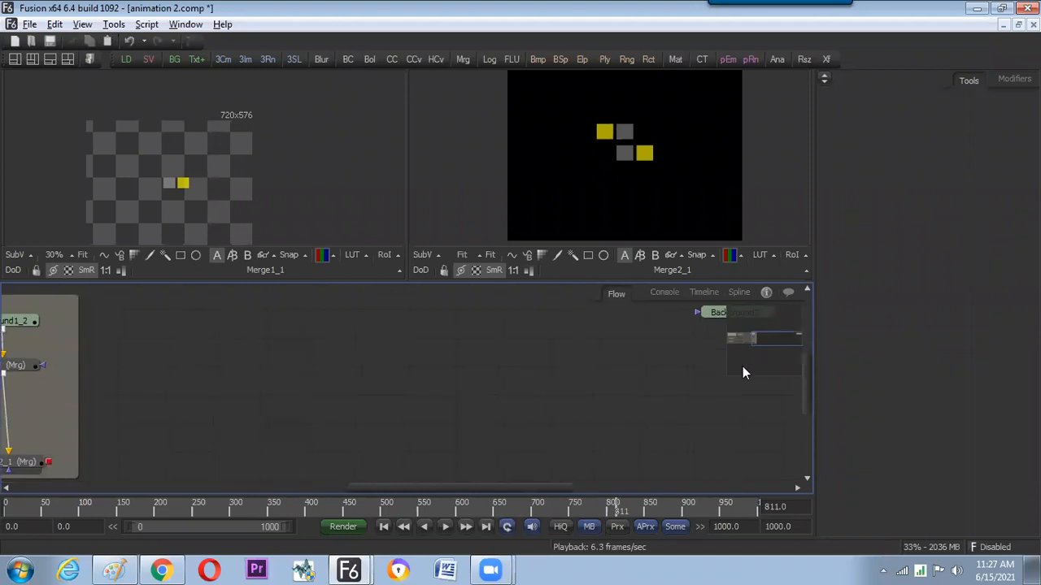
# Enlarge the flow navigator, move its view frame around the node layout, and shrink the navigator again.
pyautogui.moveTo(730, 375); pyautogui.dragTo(439, 468)
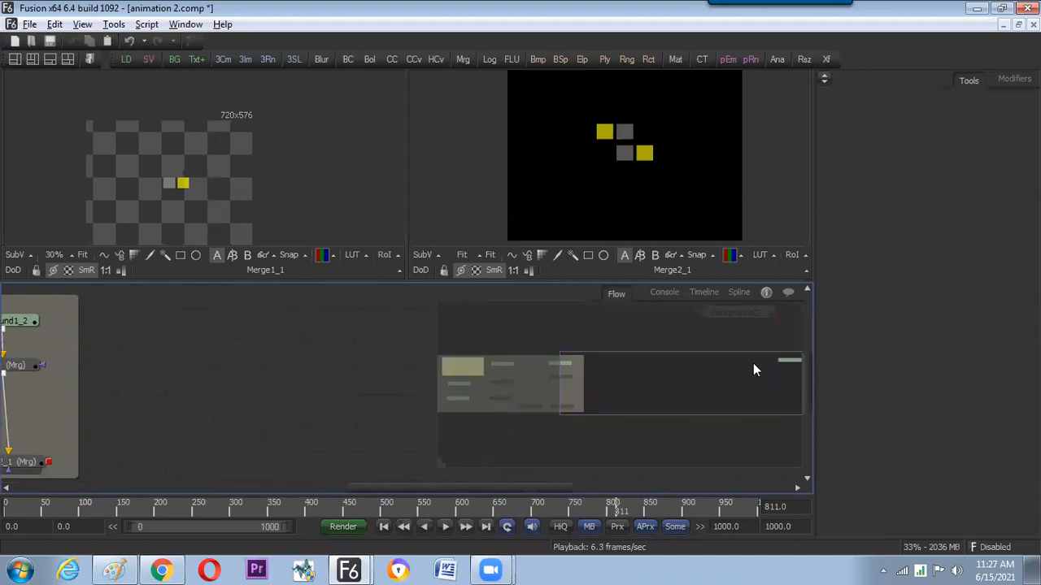
pyautogui.click(557, 390)
pyautogui.click(710, 326)
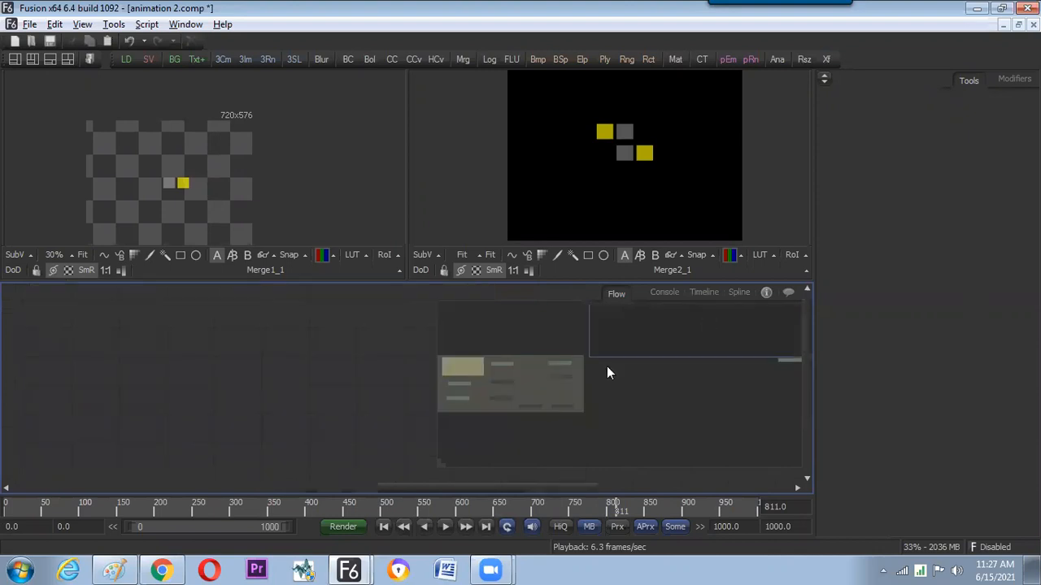
pyautogui.moveTo(439, 462); pyautogui.dragTo(678, 395)
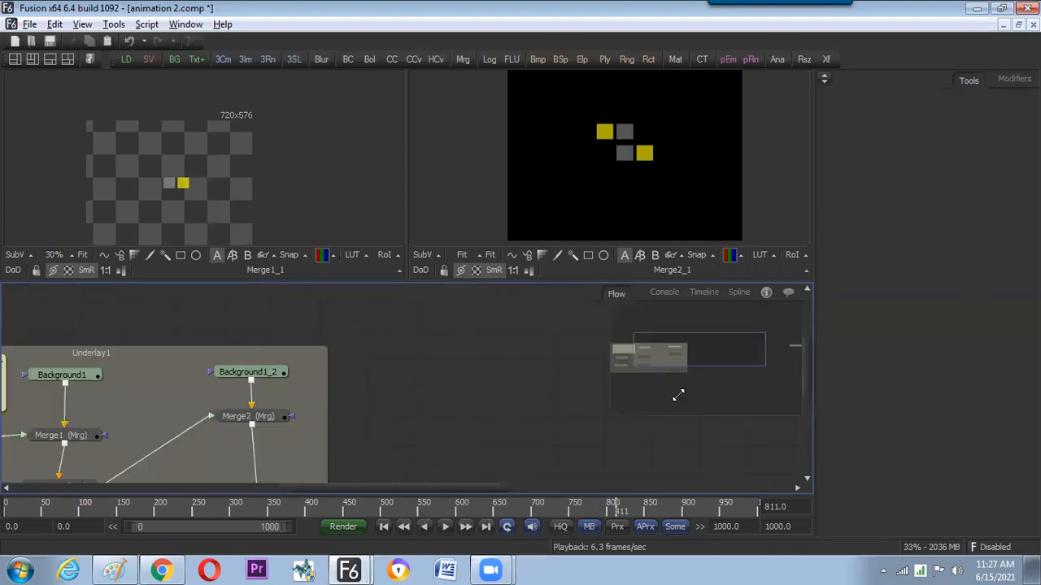
pyautogui.moveTo(733, 337); pyautogui.dragTo(715, 378)
pyautogui.moveTo(661, 398); pyautogui.dragTo(403, 465)
pyautogui.moveTo(491, 408); pyautogui.dragTo(757, 356)
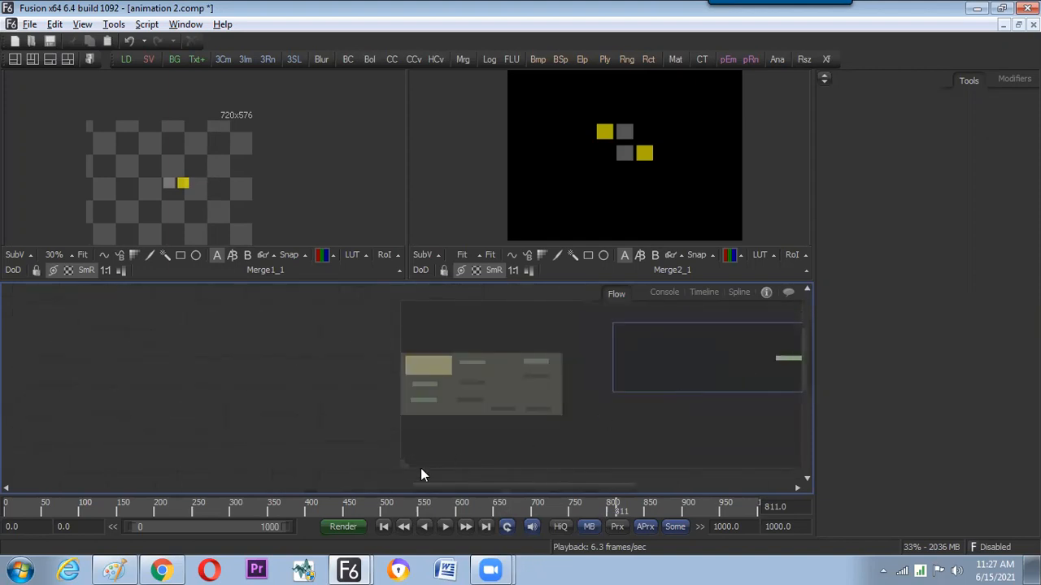
pyautogui.moveTo(401, 465); pyautogui.dragTo(697, 387)
# Display Background2 in the viewer that shows Merge1_1, and move the node slightly in the flow.
pyautogui.moveTo(477, 392); pyautogui.dragTo(175, 341)
pyautogui.moveTo(270, 391); pyautogui.dragTo(629, 420)
pyautogui.moveTo(558, 363); pyautogui.dragTo(451, 381)
pyautogui.moveTo(512, 412); pyautogui.dragTo(331, 227)
pyautogui.click(430, 368)
pyautogui.click(399, 315)
pyautogui.click(382, 370)
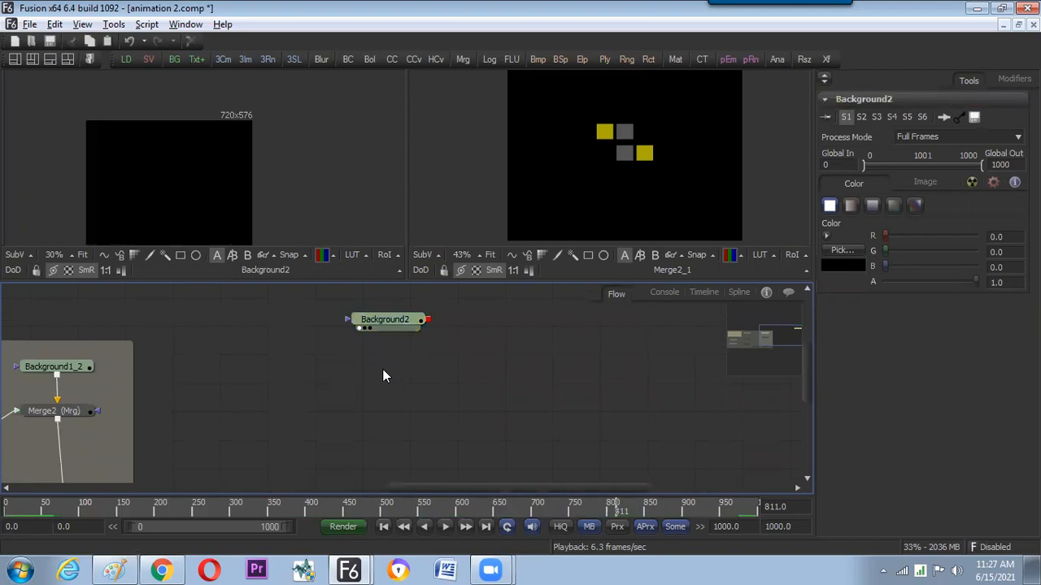
pyautogui.moveTo(397, 328); pyautogui.dragTo(400, 342)
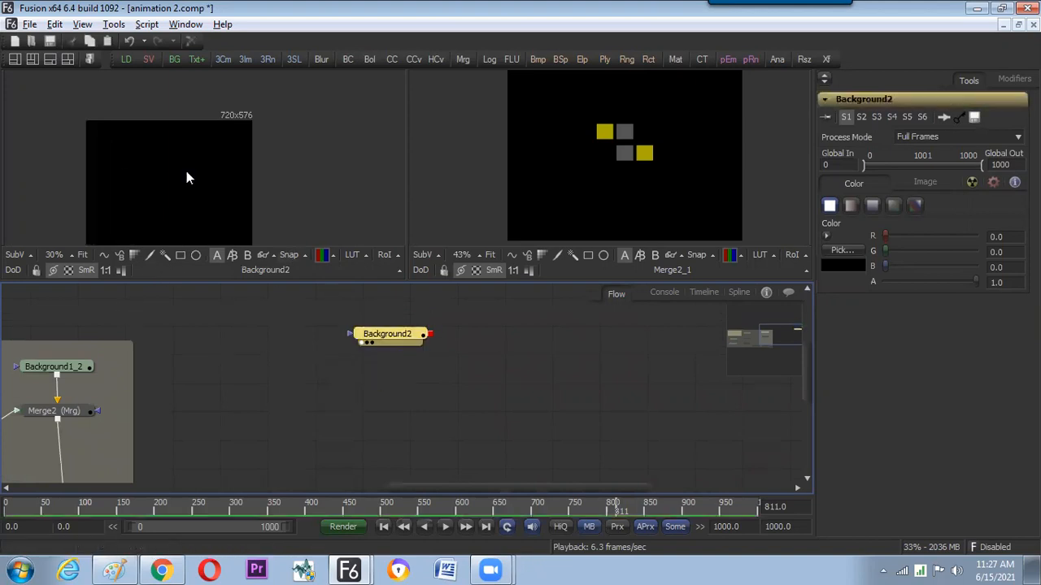
# Copy Background2, paste the duplicate below it in the flow, and set the duplicate's color to white.
pyautogui.click(348, 404)
pyautogui.click(382, 338)
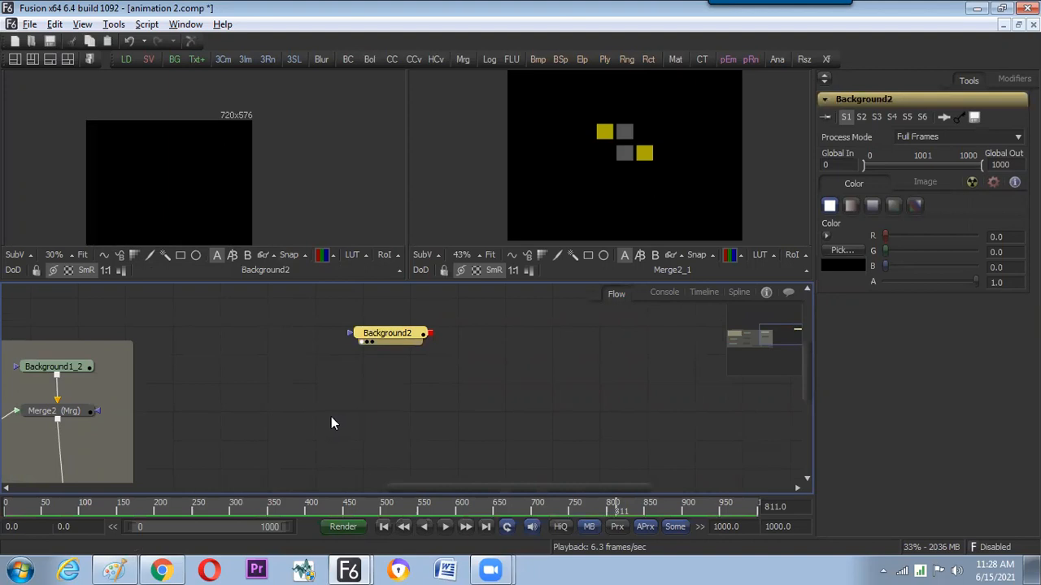
pyautogui.moveTo(398, 334); pyautogui.dragTo(406, 336)
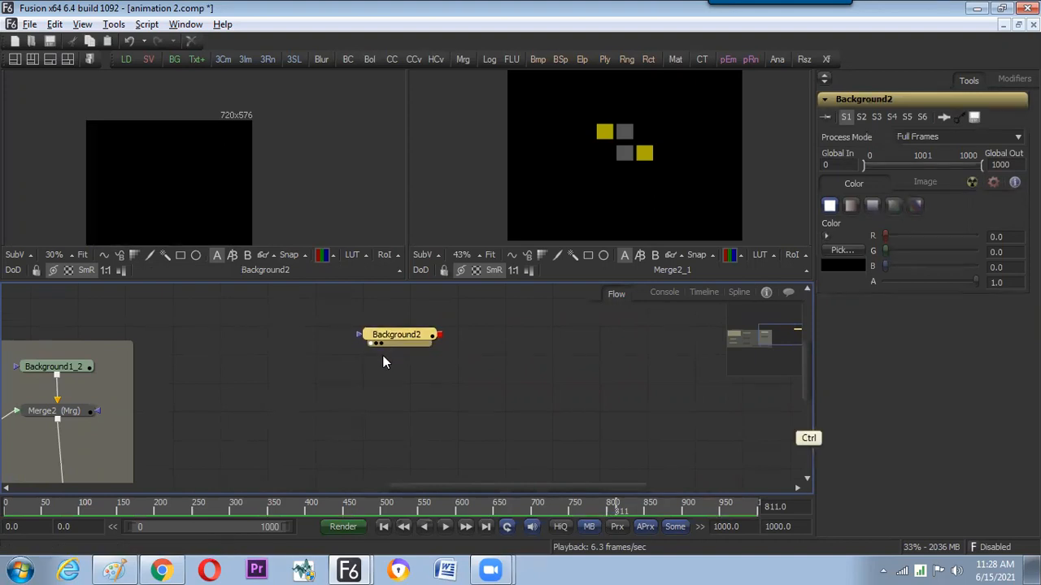
pyautogui.click(332, 404)
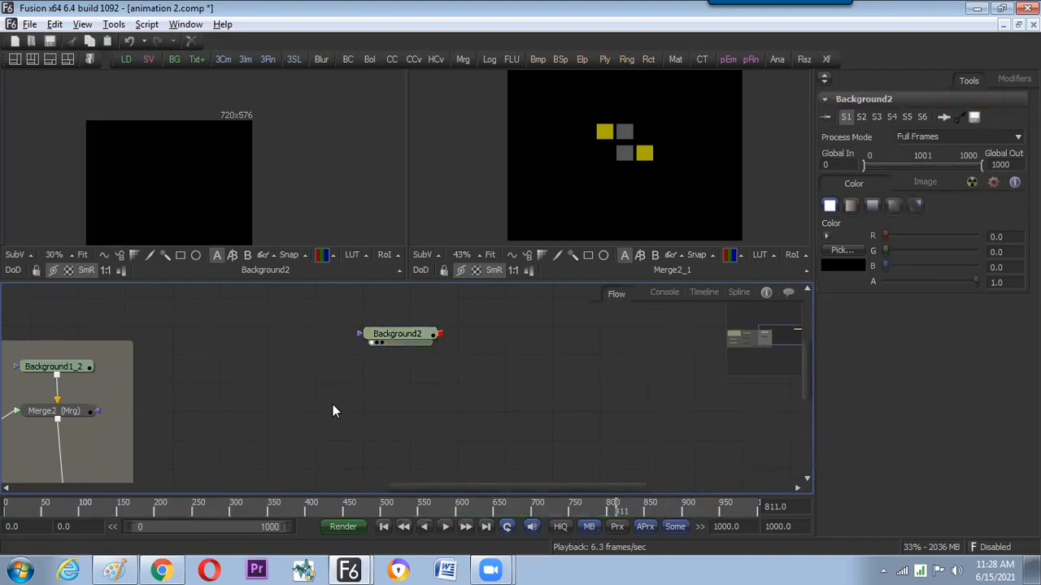
pyautogui.hotkey('ctrl', 'v')
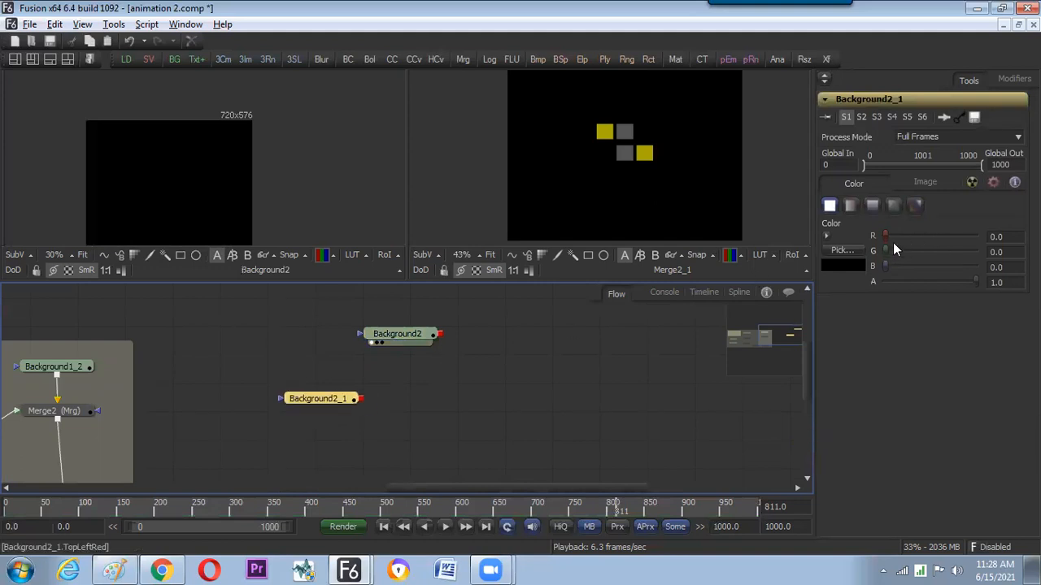
pyautogui.click(826, 236)
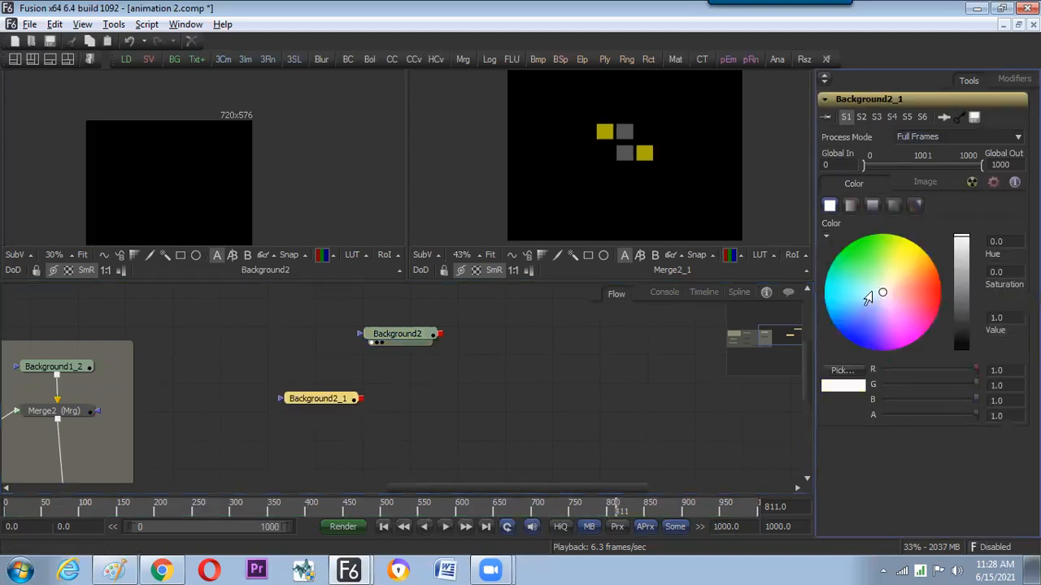
# Resize the white Background copy to a narrow vertical bar about 100 wide and 500 high.
pyautogui.click(925, 184)
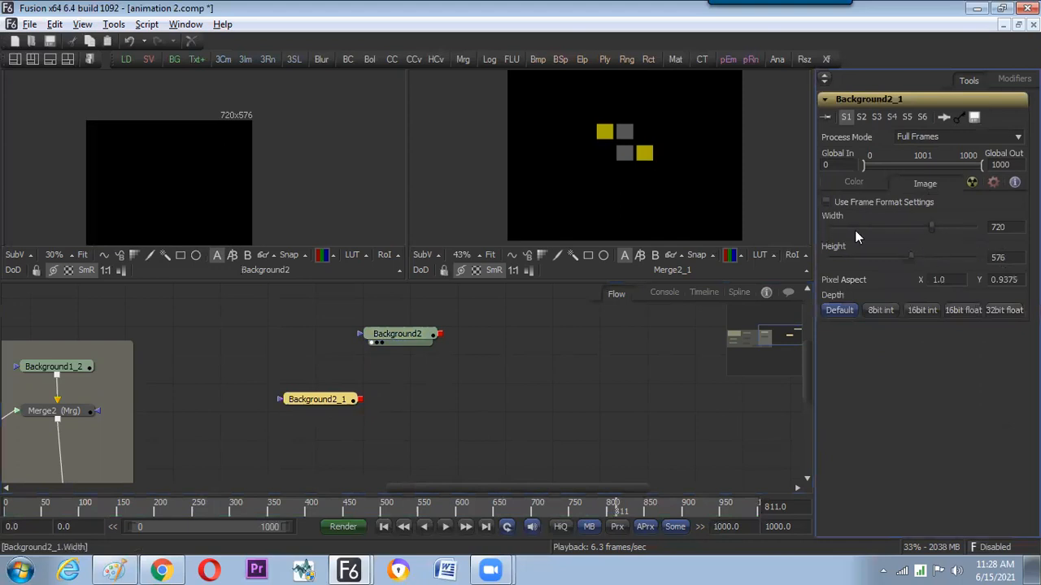
pyautogui.click(1004, 225)
pyautogui.write('1000')
pyautogui.click(1012, 255)
pyautogui.write('57')
pyautogui.press('BackSpace')
pyautogui.press('Tab')
pyautogui.write('50')
# Merge the white bar over Background2, display the merge in the viewer showing Background2, and select the merge node.
pyautogui.click(433, 405)
pyautogui.click(341, 400)
pyautogui.moveTo(321, 399); pyautogui.dragTo(437, 335)
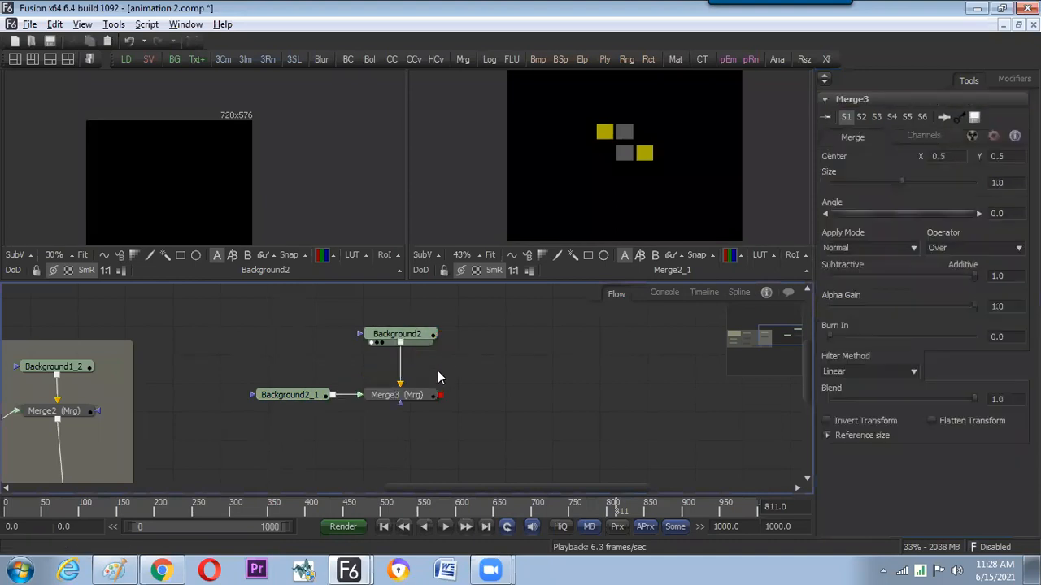
pyautogui.press('1')
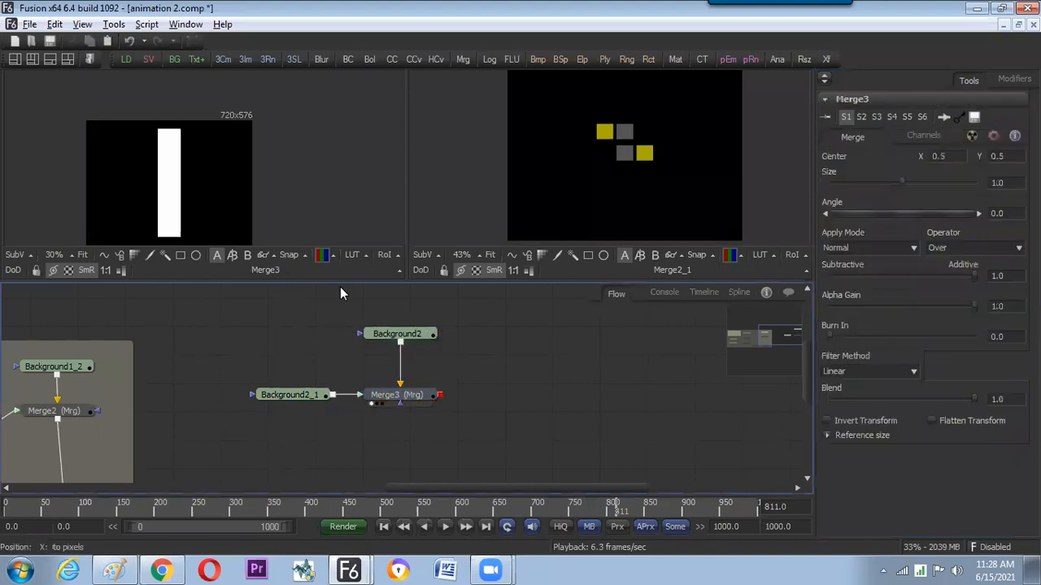
pyautogui.click(413, 399)
pyautogui.click(451, 400)
pyautogui.click(410, 399)
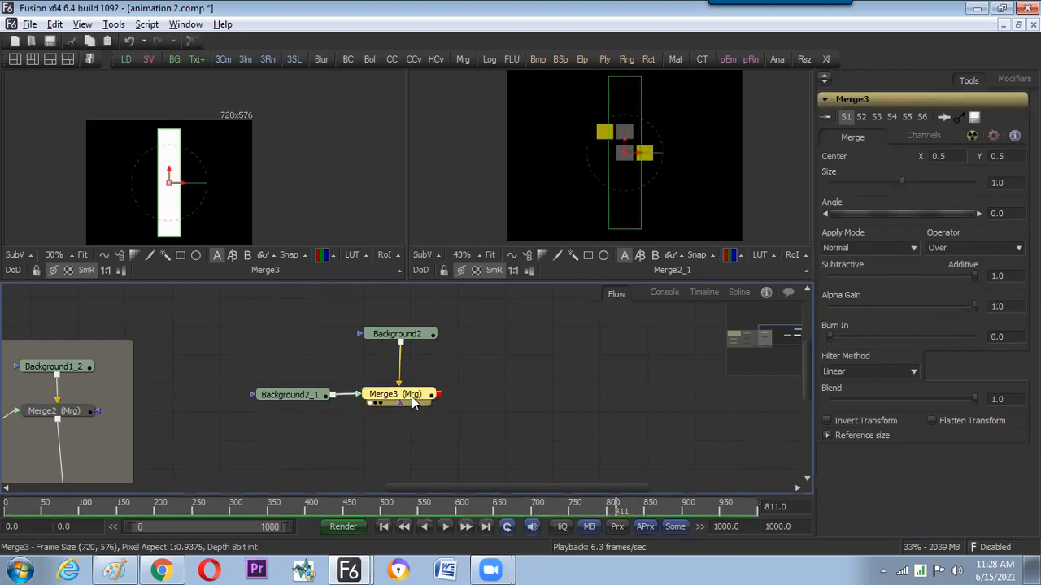
# Spread the Background2_1 and Merge3 nodes apart in the flow, leaving room for another node between them.
pyautogui.moveTo(898, 181)
pyautogui.mouseDown()
pyautogui.moveTo(859, 197)
pyautogui.moveTo(889, 193)
pyautogui.moveTo(875, 207)
pyautogui.moveTo(901, 195)
pyautogui.mouseUp()
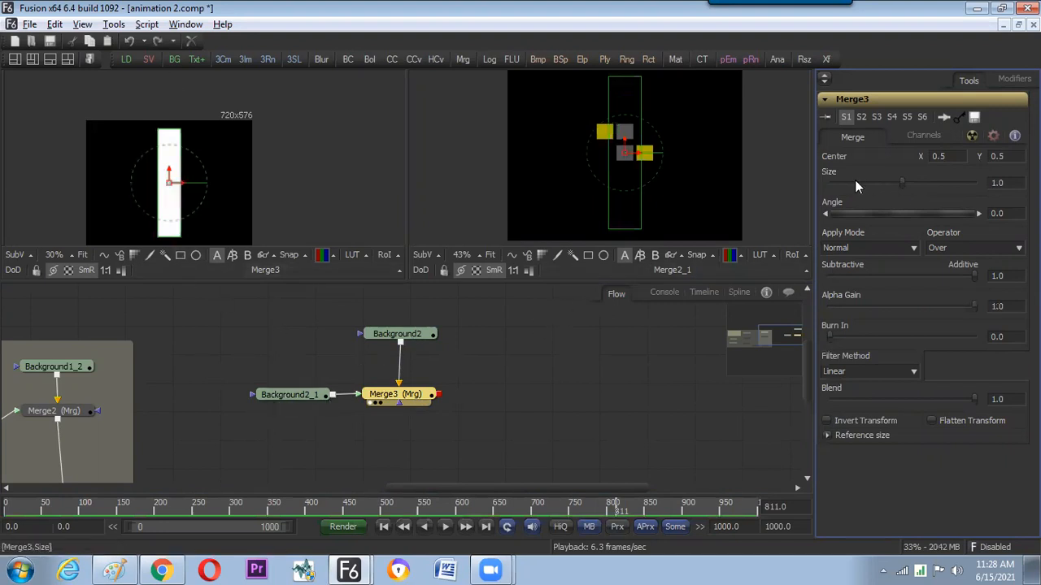
pyautogui.moveTo(281, 396); pyautogui.dragTo(238, 395)
pyautogui.moveTo(418, 404); pyautogui.dragTo(465, 400)
pyautogui.click(383, 441)
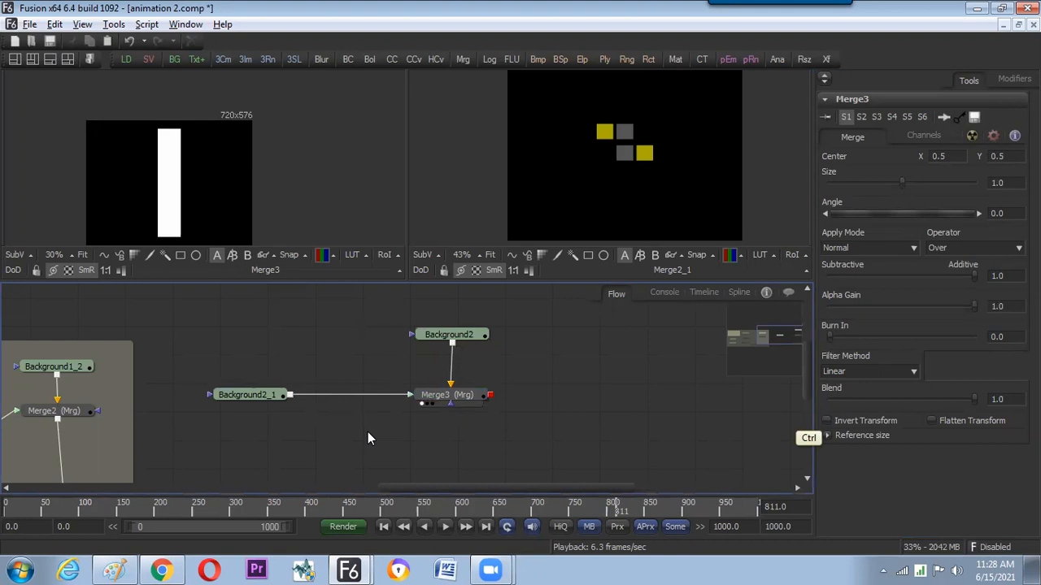
# Insert a Transform node between Background2_1 and Merge3, and turn off its Use Size and Aspect option.
pyautogui.hotkey('ctrl', 'space')
pyautogui.write('trans')
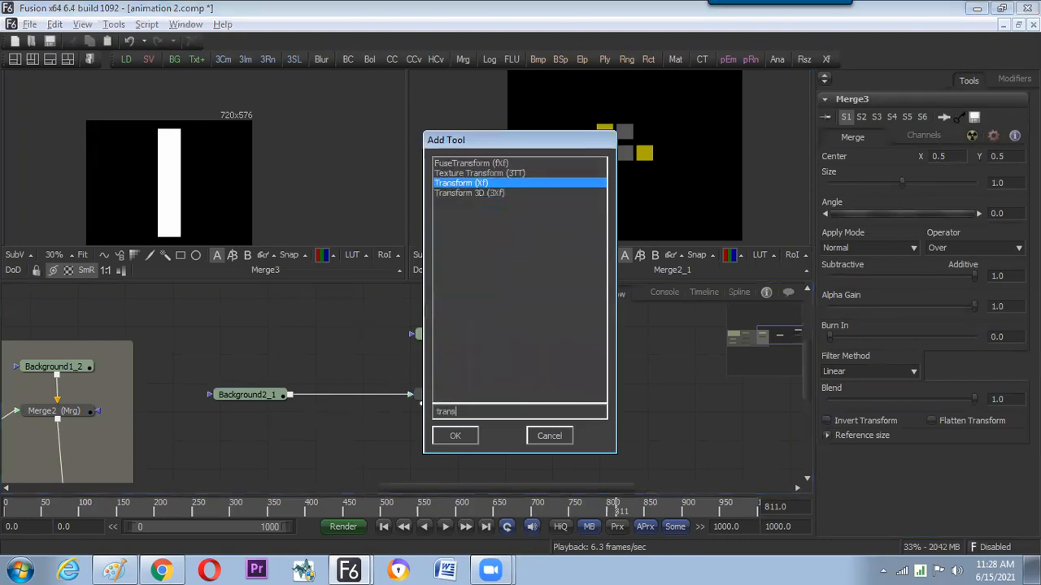
pyautogui.doubleClick(455, 184)
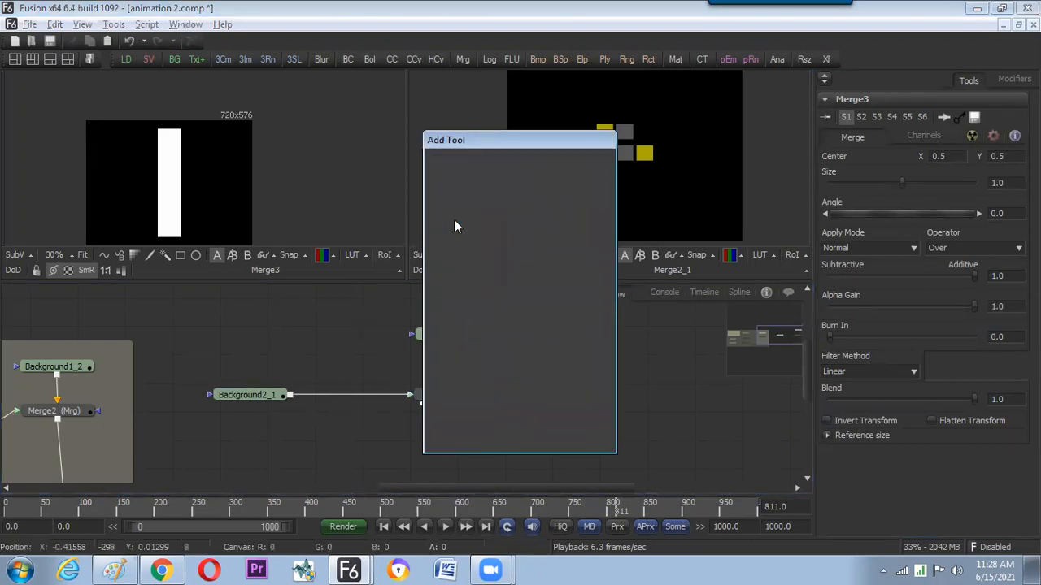
pyautogui.moveTo(396, 446); pyautogui.dragTo(353, 396)
pyautogui.press('shift')
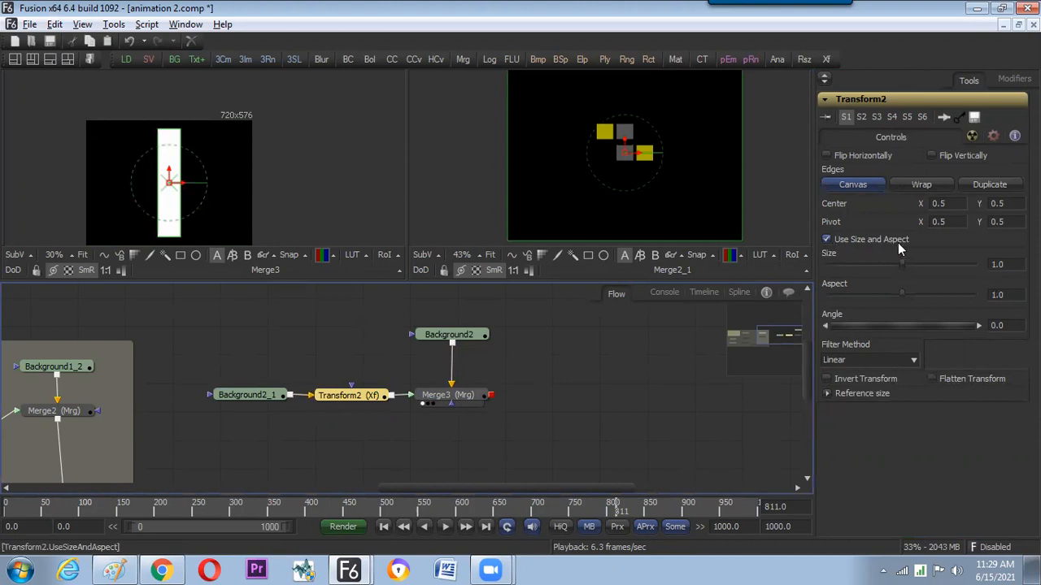
pyautogui.click(826, 239)
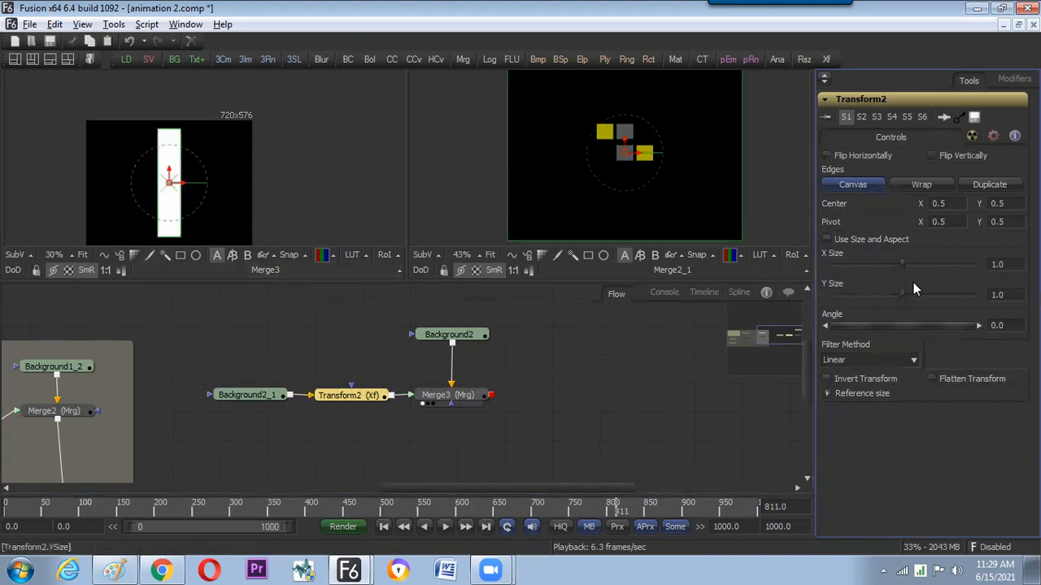
# Try reducing the Transform node's Y Size around the centered pivot, and undo the changes.
pyautogui.moveTo(899, 295)
pyautogui.mouseDown()
pyautogui.moveTo(877, 298)
pyautogui.moveTo(899, 296)
pyautogui.mouseUp()
pyautogui.hotkey('ctrl', 'z')
pyautogui.moveTo(903, 294); pyautogui.dragTo(878, 306)
pyautogui.hotkey('ctrl', 'z')
# Switch to the Paint notes, write "Pivot" beneath the Transform node note, and underline both "Anchor Point" and "Pivot".
pyautogui.hotkey('alt', 'Tab')
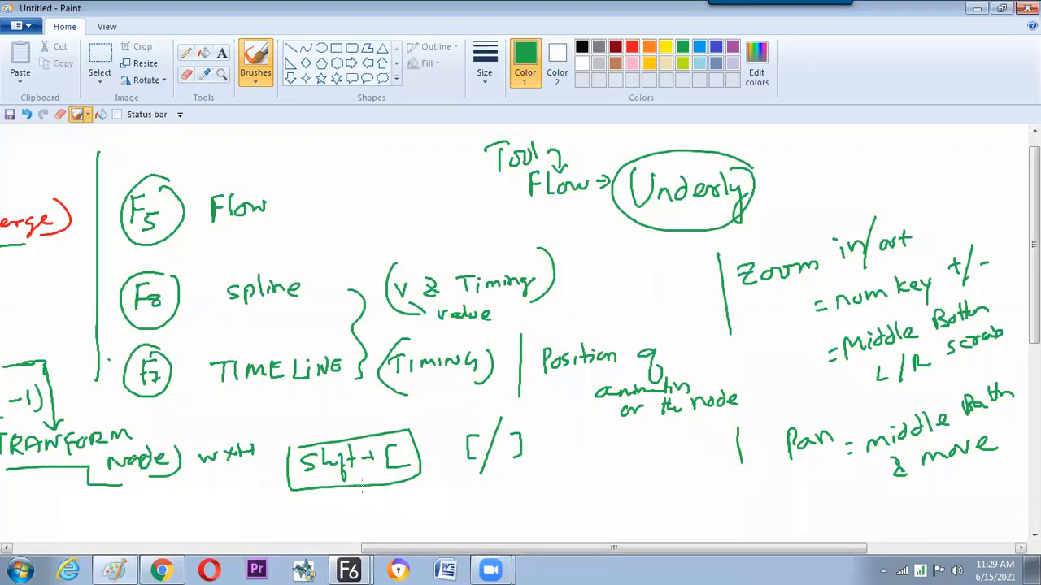
pyautogui.moveTo(614, 550); pyautogui.dragTo(343, 569)
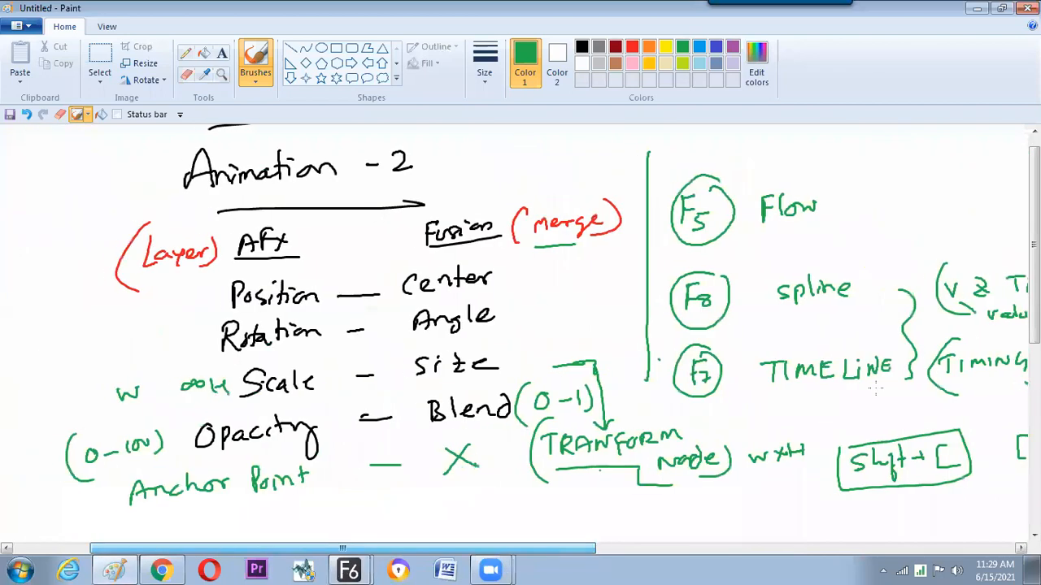
pyautogui.scroll(-3, 520, 325)
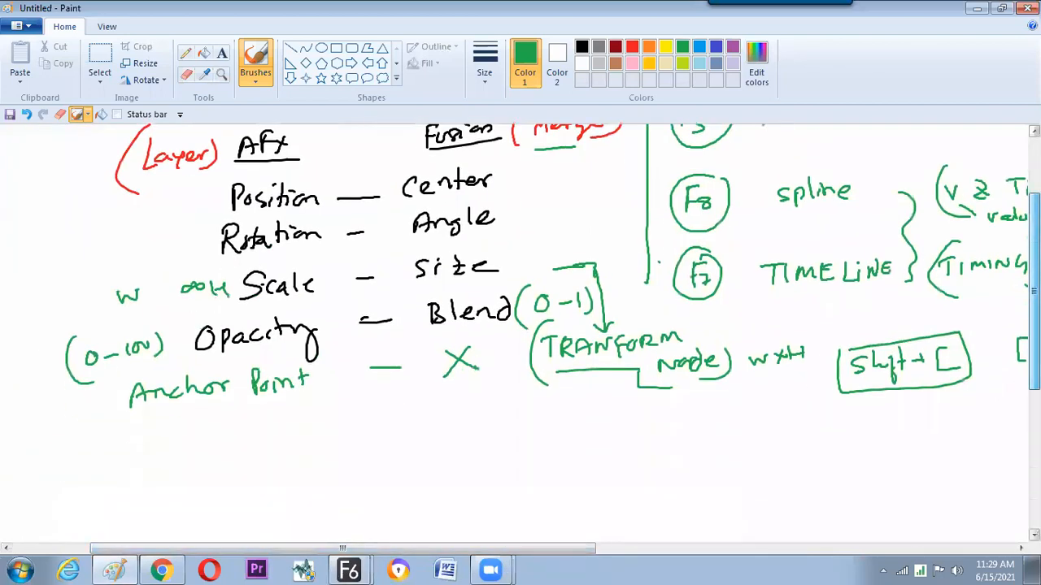
pyautogui.scroll(1, 589, 396)
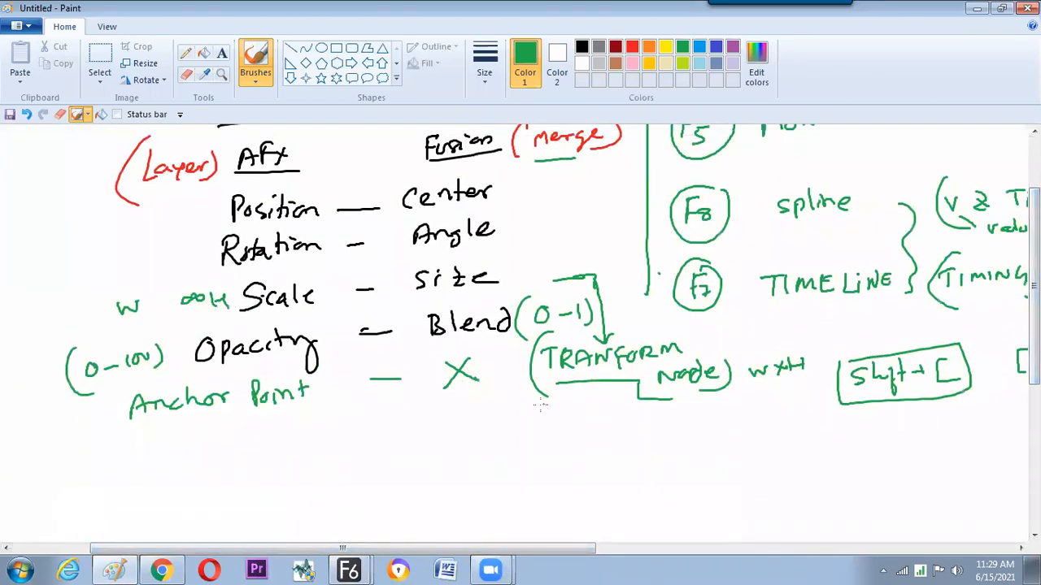
pyautogui.moveTo(568, 408)
pyautogui.mouseDown()
pyautogui.moveTo(572, 432)
pyautogui.moveTo(599, 419)
pyautogui.mouseUp()
pyautogui.moveTo(604, 422); pyautogui.dragTo(603, 425)
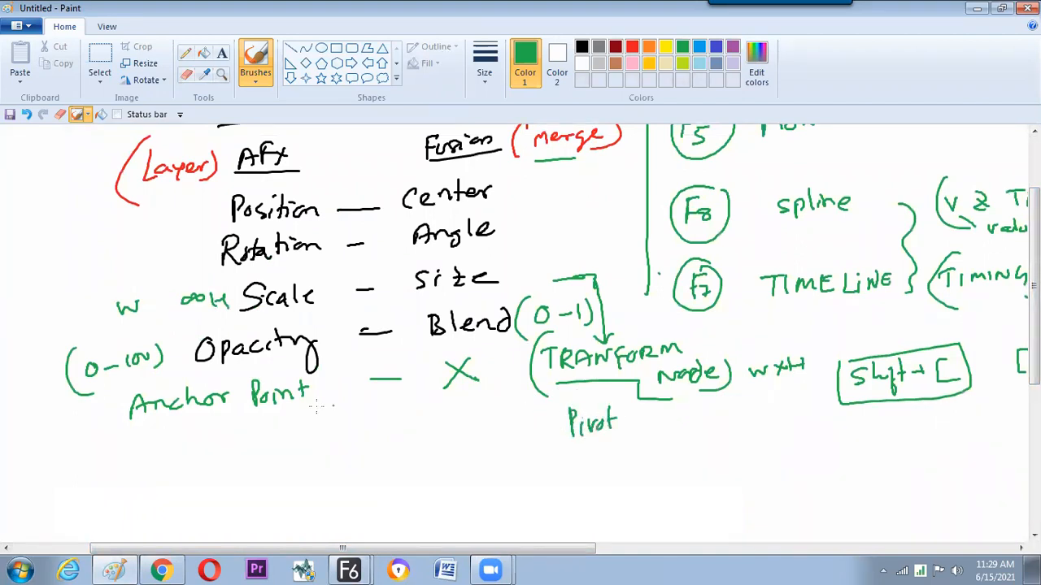
pyautogui.moveTo(242, 417); pyautogui.dragTo(297, 412)
pyautogui.moveTo(572, 443); pyautogui.dragTo(623, 436)
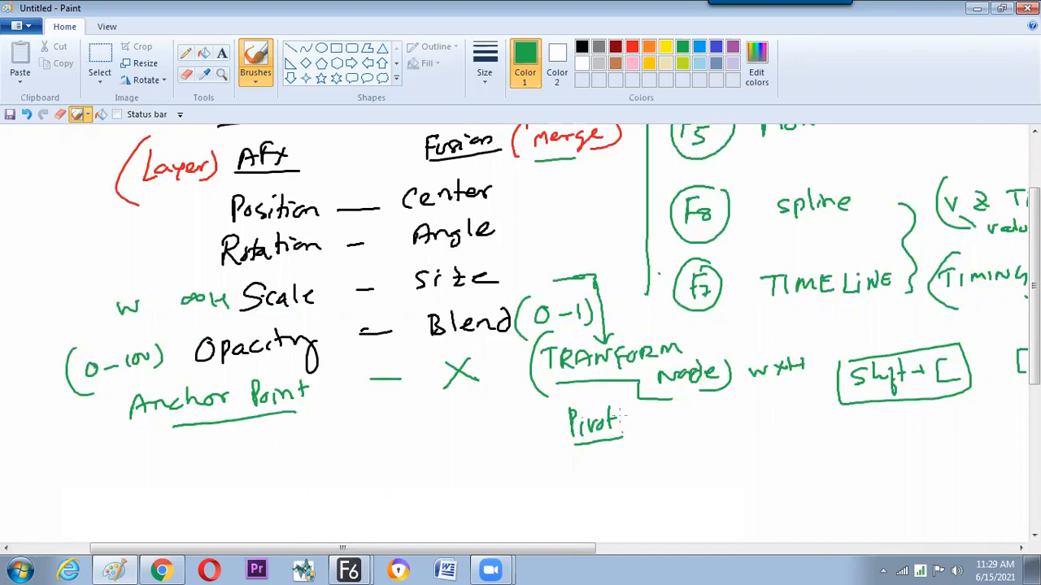
# Switch back to Fusion and try the Transform node's Pivot Y at 1, finishing with it at 0.
pyautogui.hotkey('alt', 'Tab')
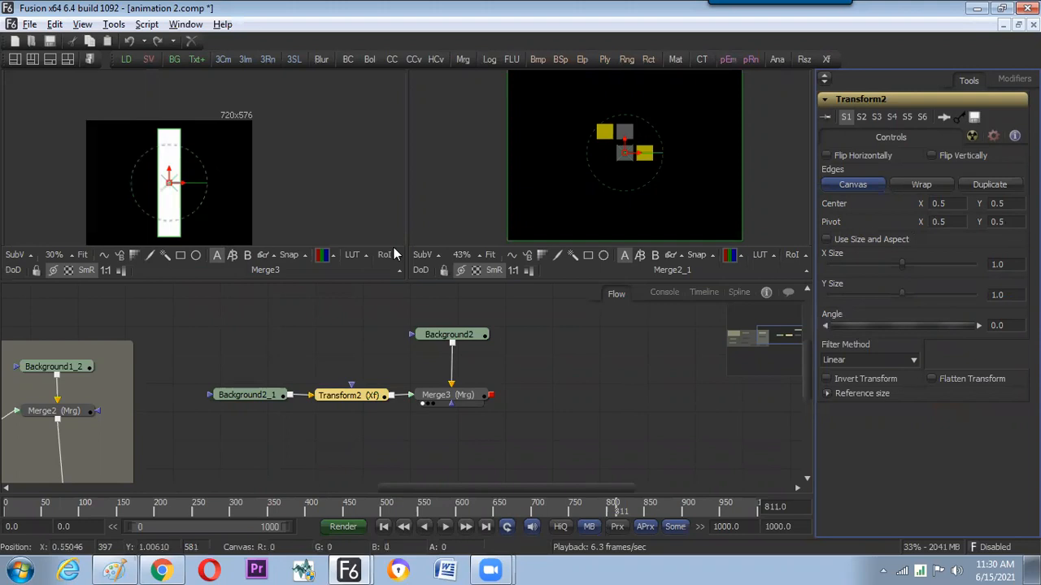
pyautogui.click(1006, 222)
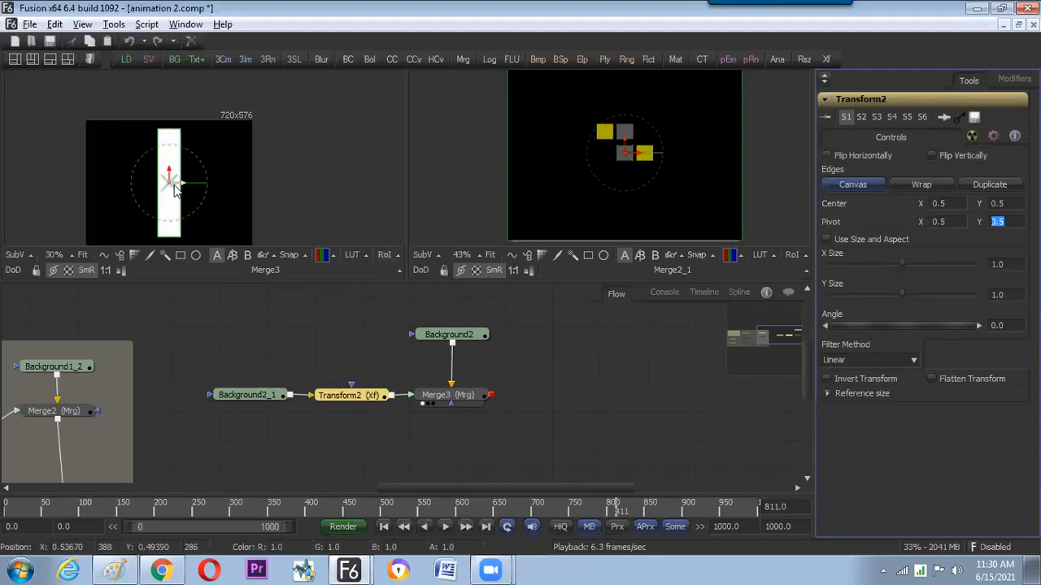
pyautogui.write('1')
pyautogui.press('Return')
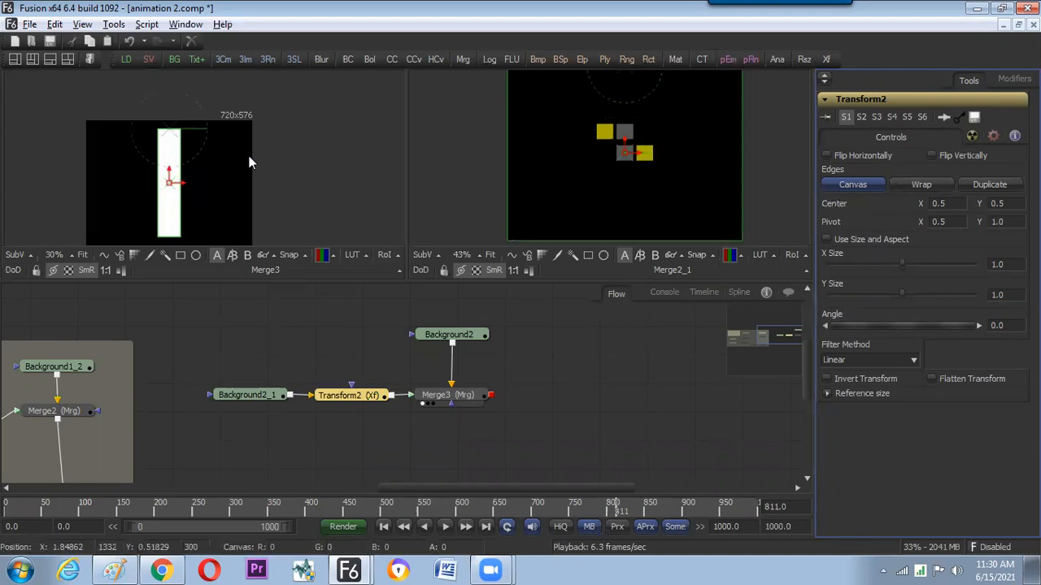
pyautogui.click(1010, 222)
pyautogui.write('0')
pyautogui.press('Return')
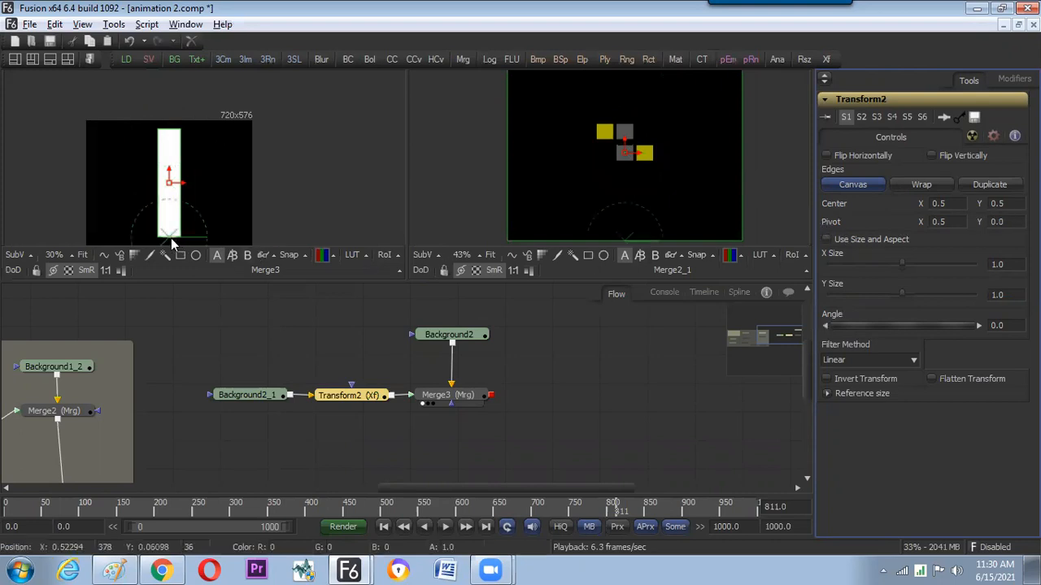
# Reduce the Transform node's Y Size to 0.4 so the white bar shrinks toward its base.
pyautogui.click(295, 326)
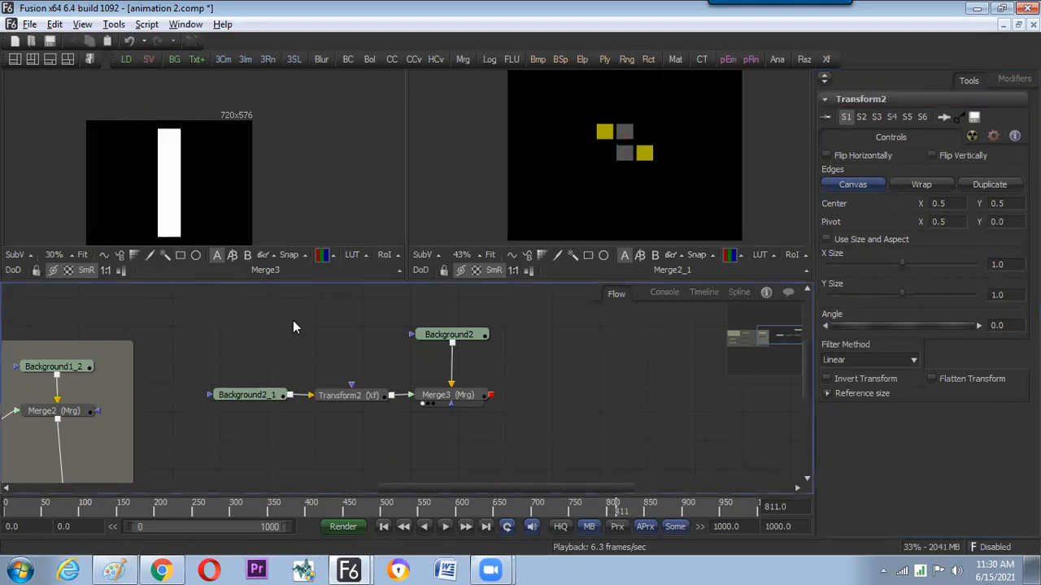
pyautogui.click(344, 396)
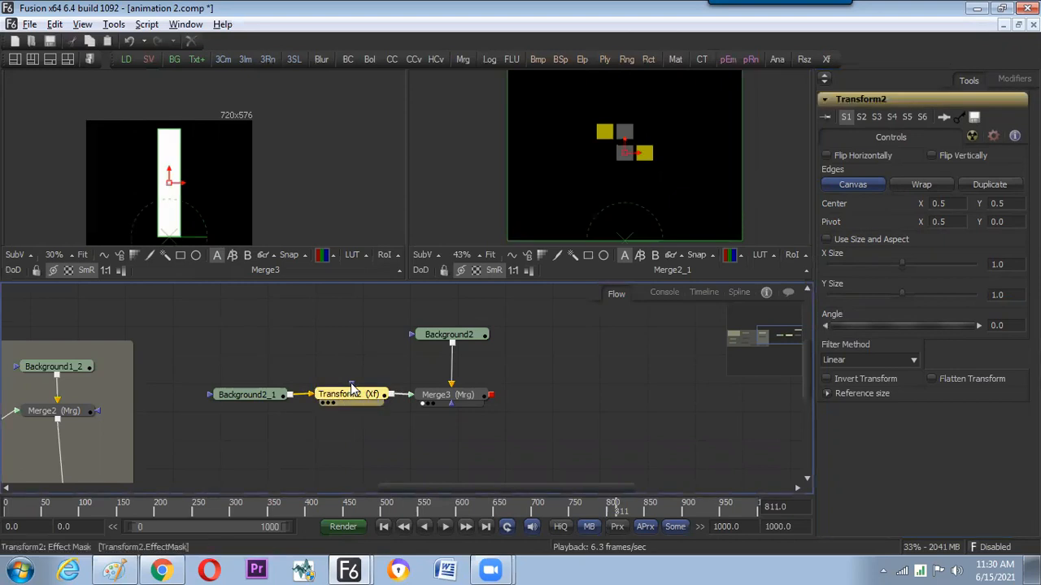
pyautogui.moveTo(901, 296); pyautogui.dragTo(857, 303)
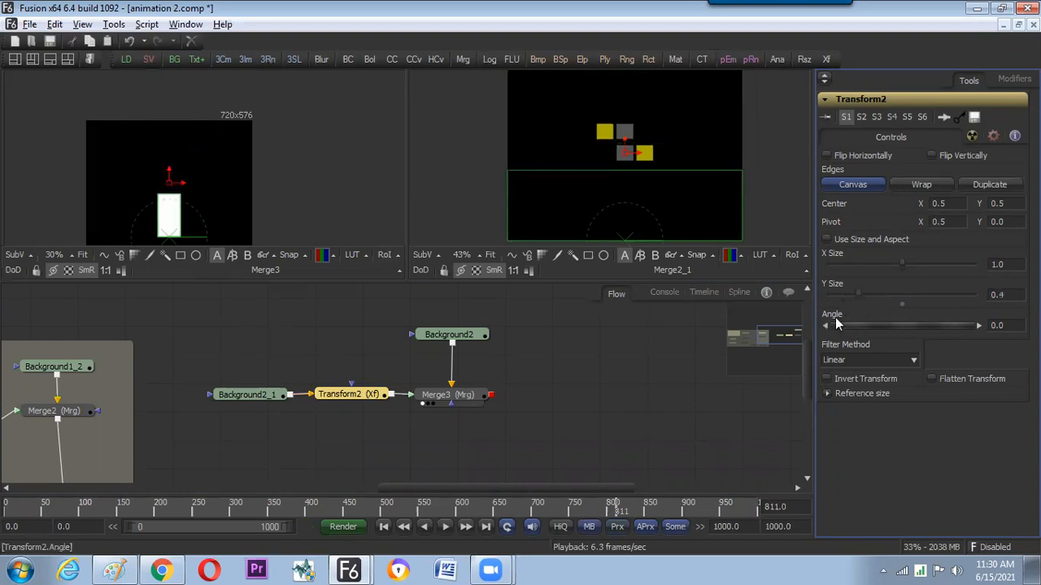
# Start animating the Transform node's Y Size at frame 0 with a value of 0.4.
pyautogui.click(462, 400)
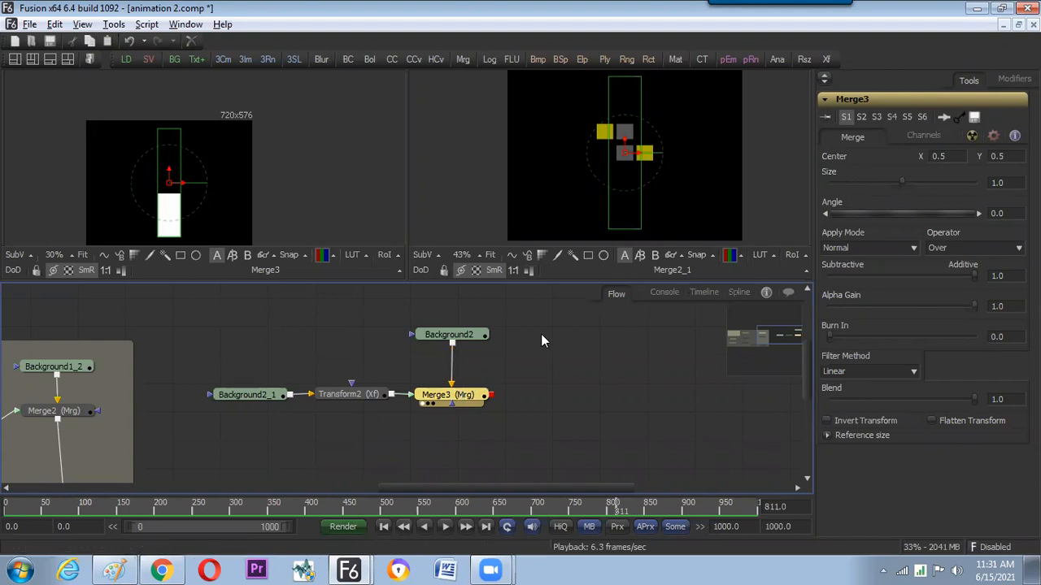
pyautogui.click(353, 398)
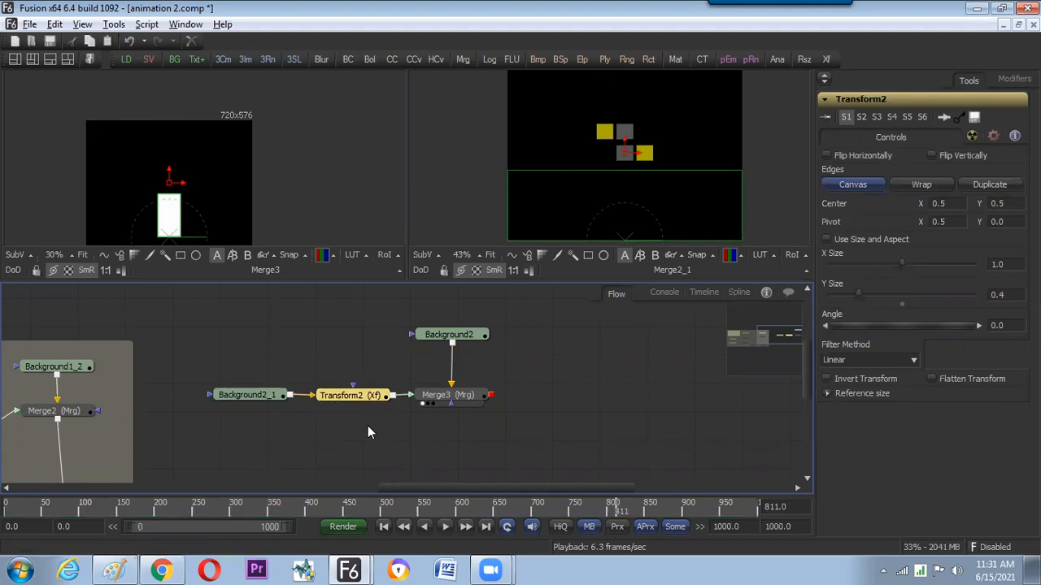
pyautogui.click(373, 434)
pyautogui.click(363, 401)
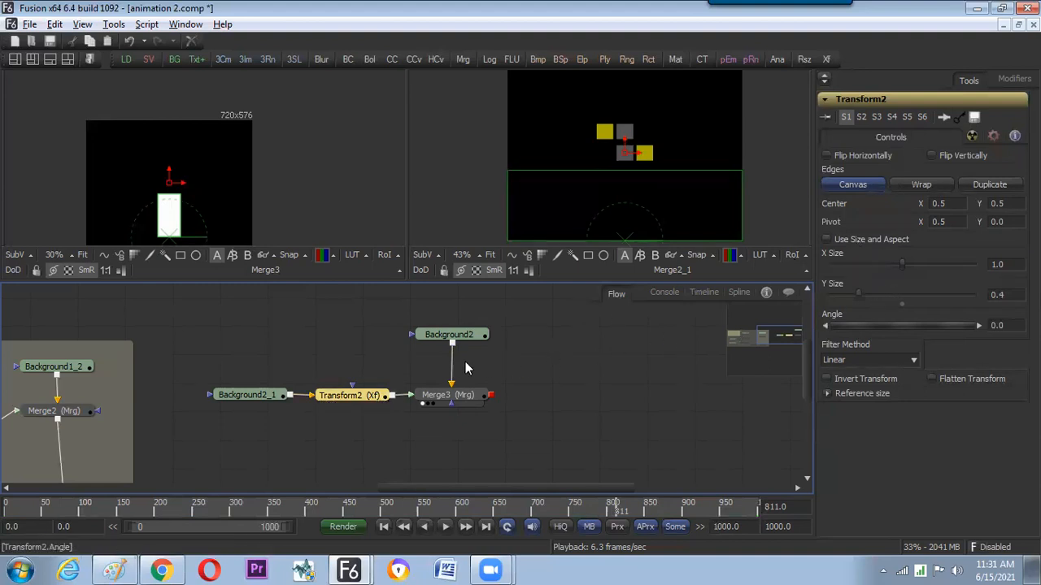
pyautogui.press('Home')
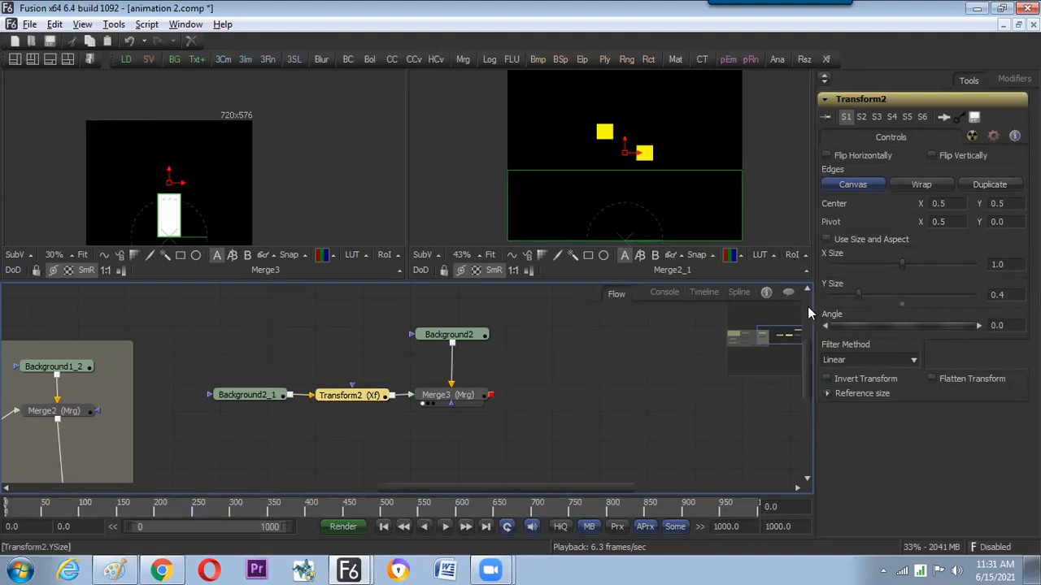
pyautogui.rightClick(857, 296)
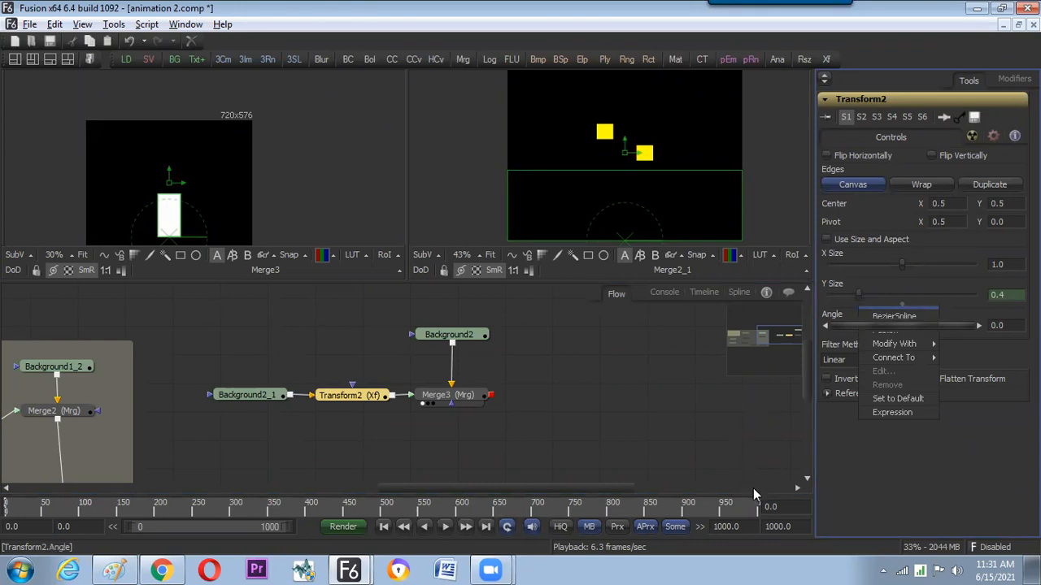
# Keyframe the Transform node's Y Size at about 0.63 a few frames further on, advancing the playhead to frame 9.
pyautogui.click(780, 510)
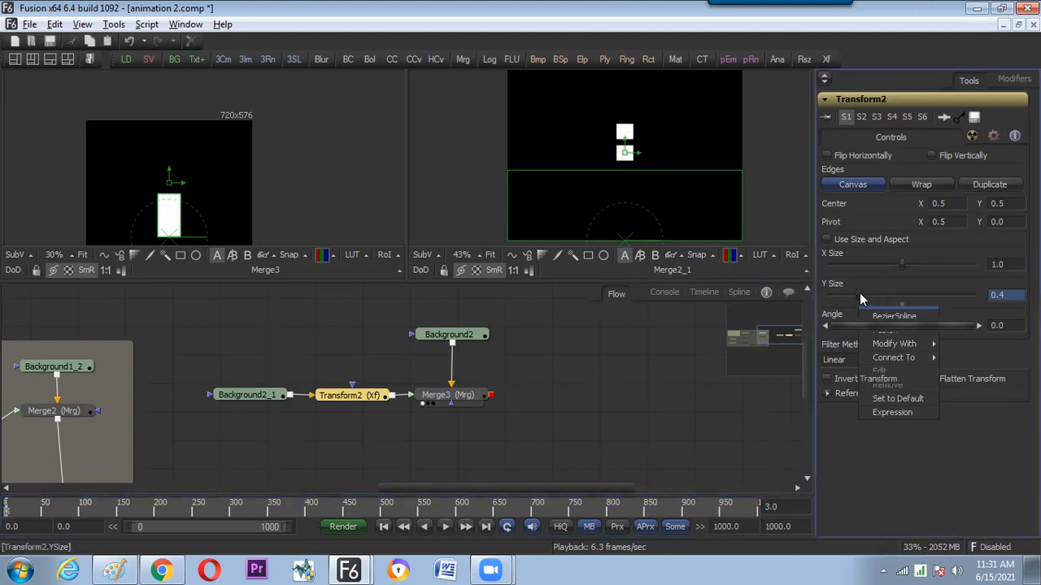
pyautogui.moveTo(859, 294); pyautogui.dragTo(877, 298)
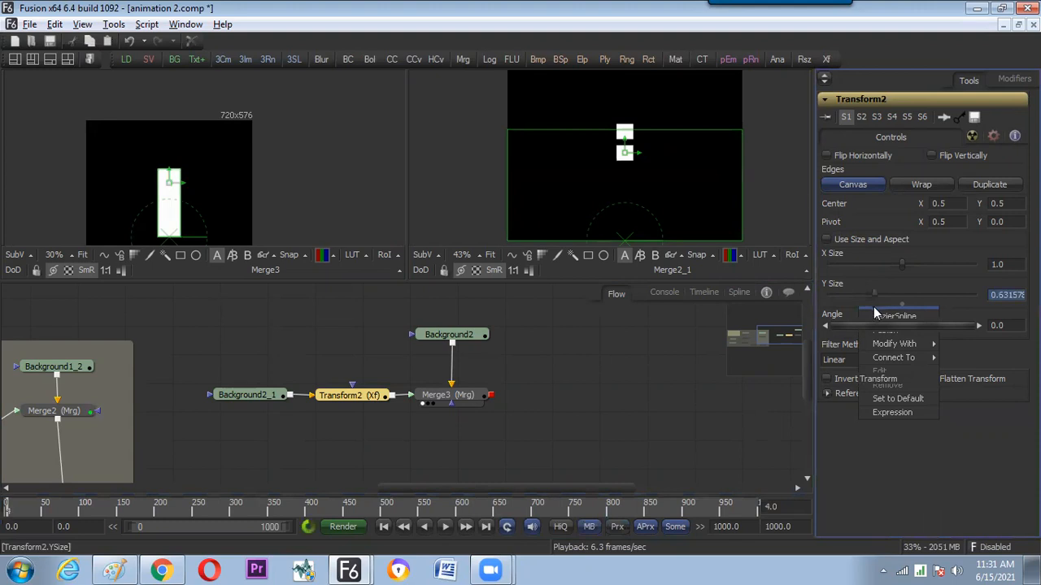
pyautogui.press(']')
pyautogui.moveTo(875, 294)
pyautogui.mouseDown()
pyautogui.moveTo(852, 295)
pyautogui.moveTo(852, 304)
pyautogui.moveTo(878, 294)
pyautogui.mouseUp()
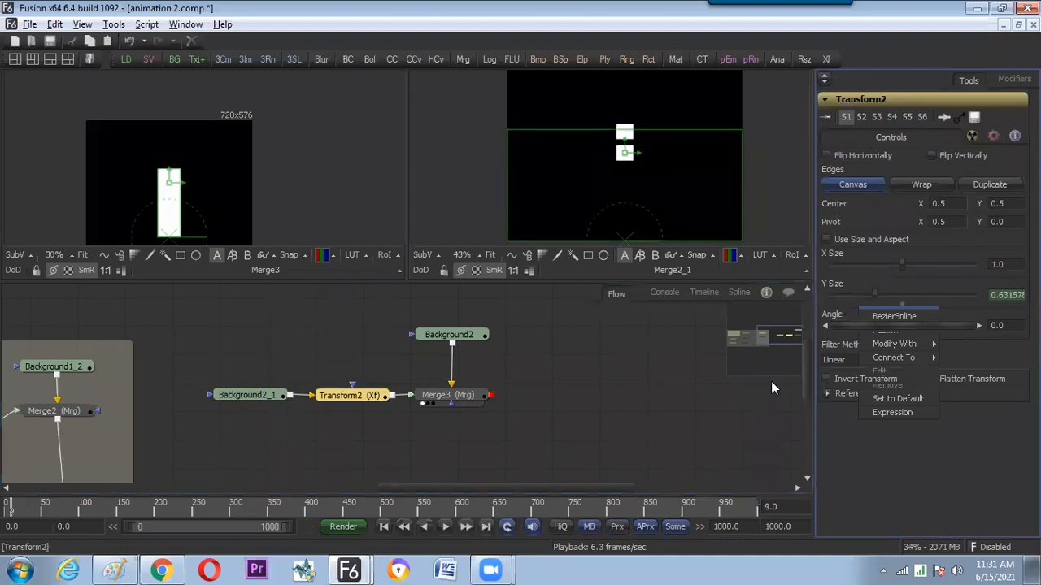
# Open the spline editor and fit the displayed Merge1_1 Blend curve in the graph.
pyautogui.click(739, 296)
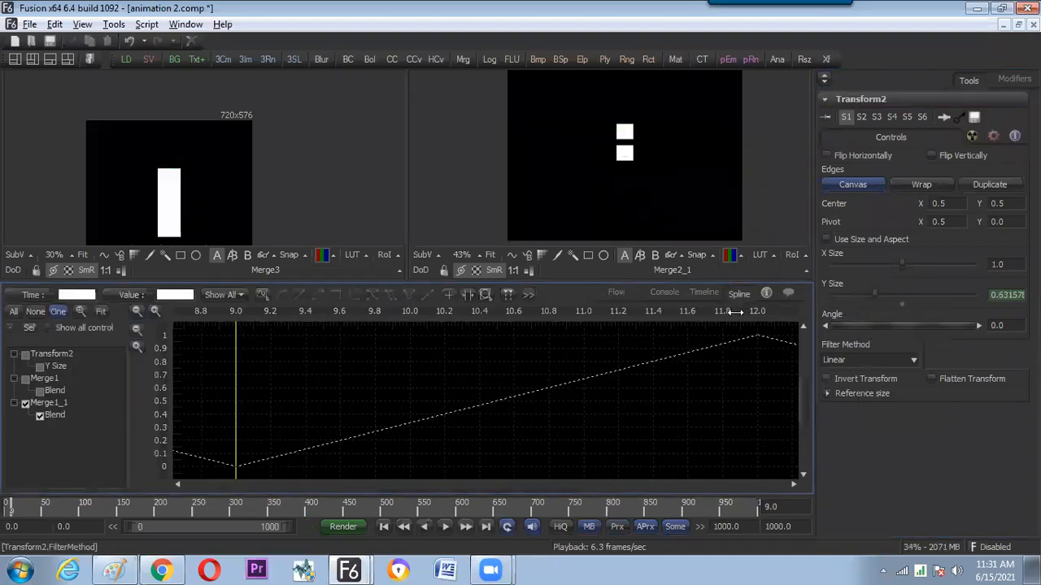
pyautogui.click(102, 312)
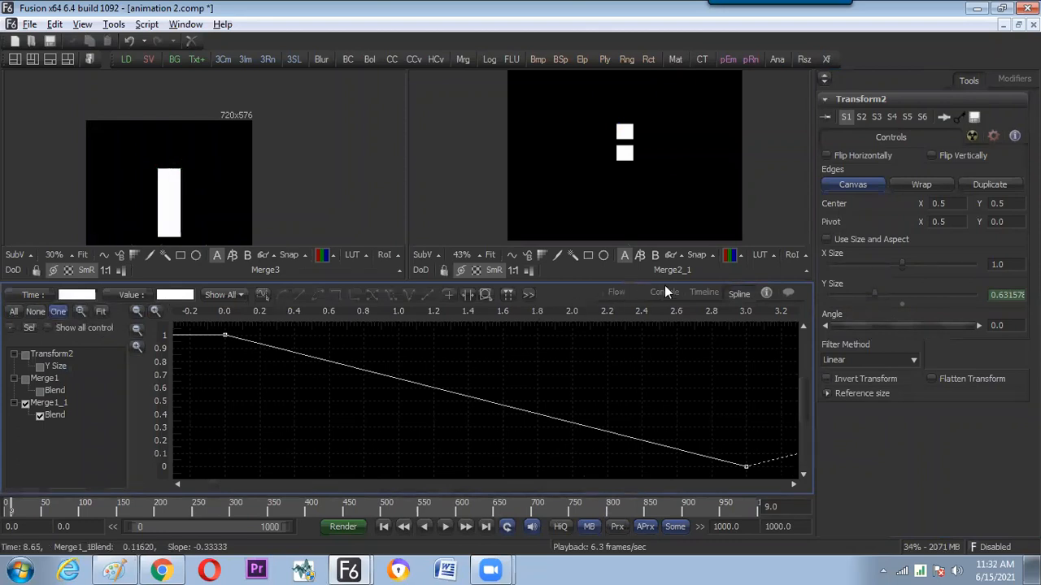
pyautogui.click(616, 294)
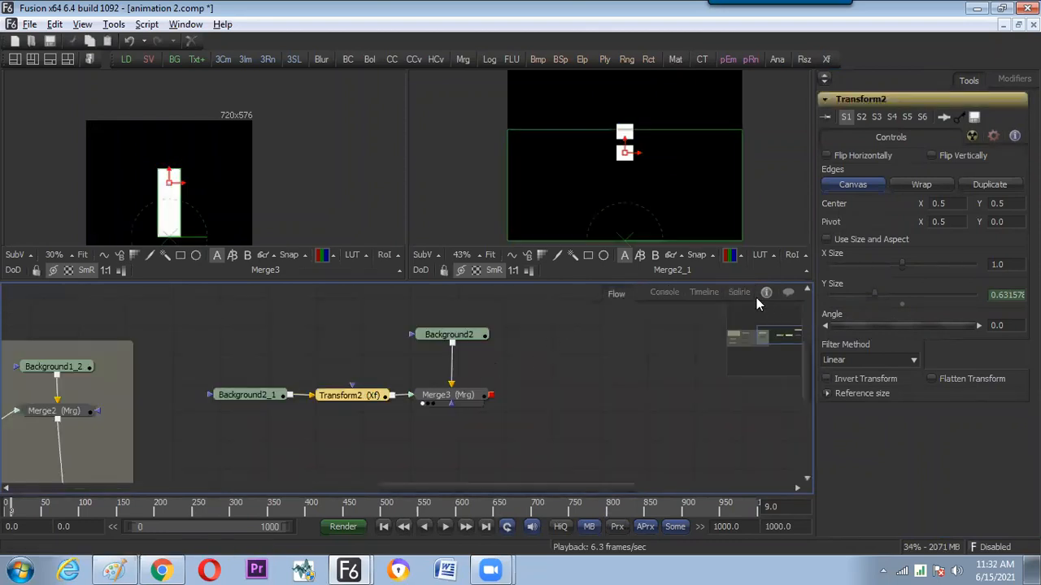
pyautogui.click(742, 293)
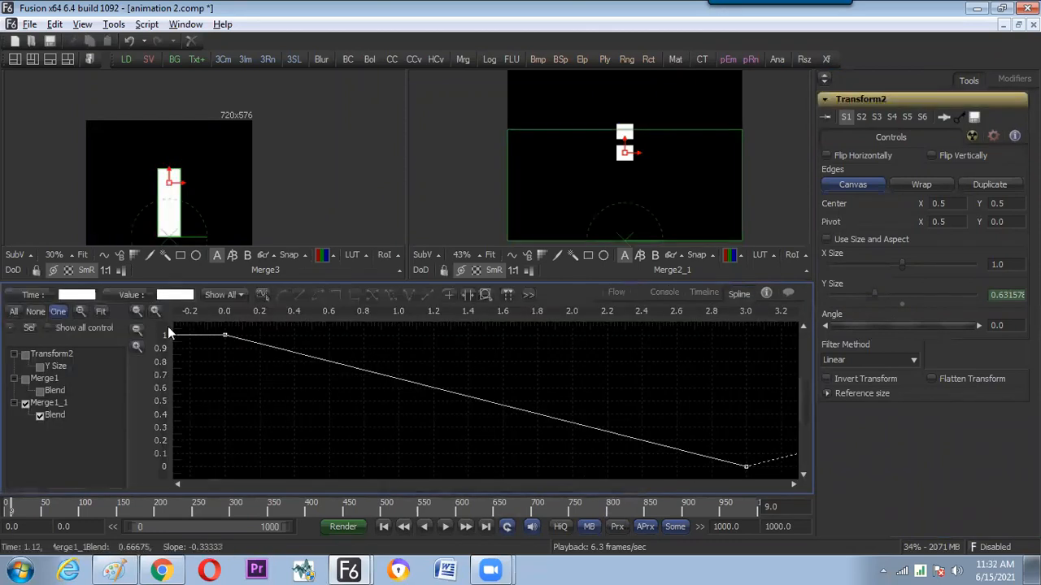
# Isolate Transform2's Y Size curve, set all its keyframes to repeat in ping-pong mode, and play the animation.
pyautogui.click(29, 327)
pyautogui.click(39, 367)
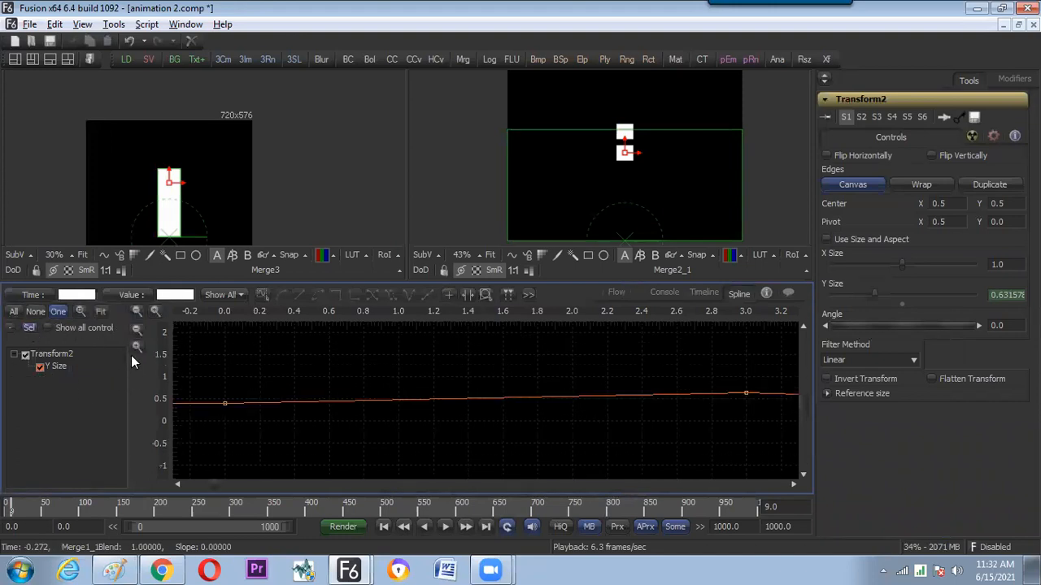
pyautogui.click(101, 311)
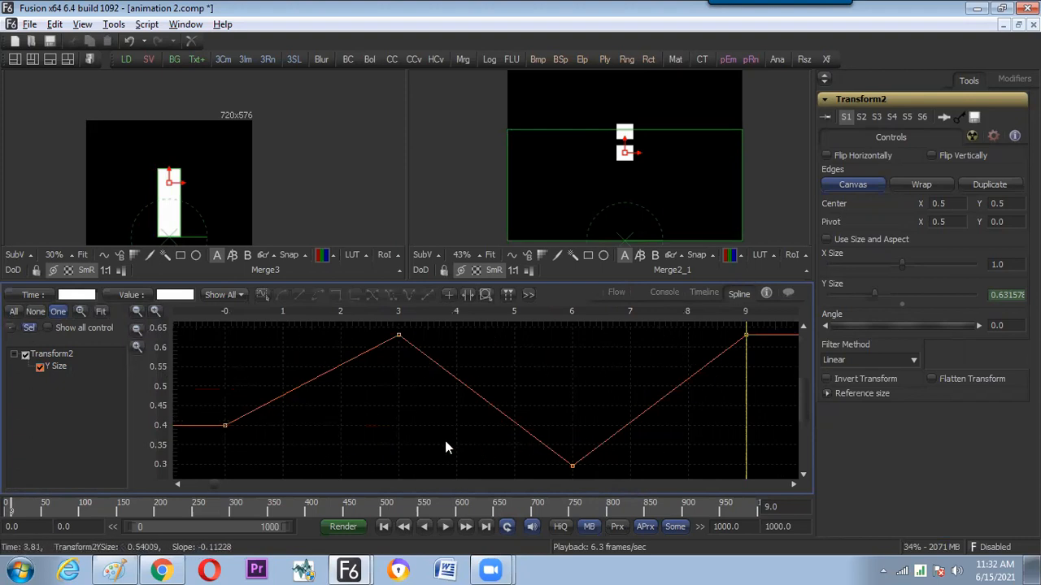
pyautogui.hotkey('ctrl', 'a')
pyautogui.click(411, 294)
pyautogui.click(406, 406)
pyautogui.press('space')
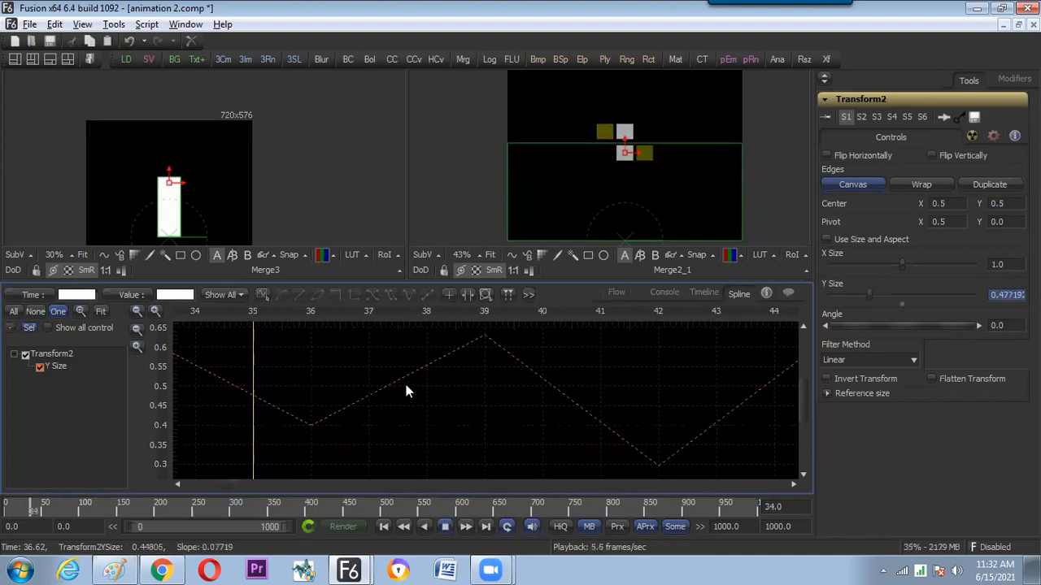
# Duplicate Transform2 and Merge3 in the flow, and connect Merge3's output to the copied merge's background input.
pyautogui.click(628, 295)
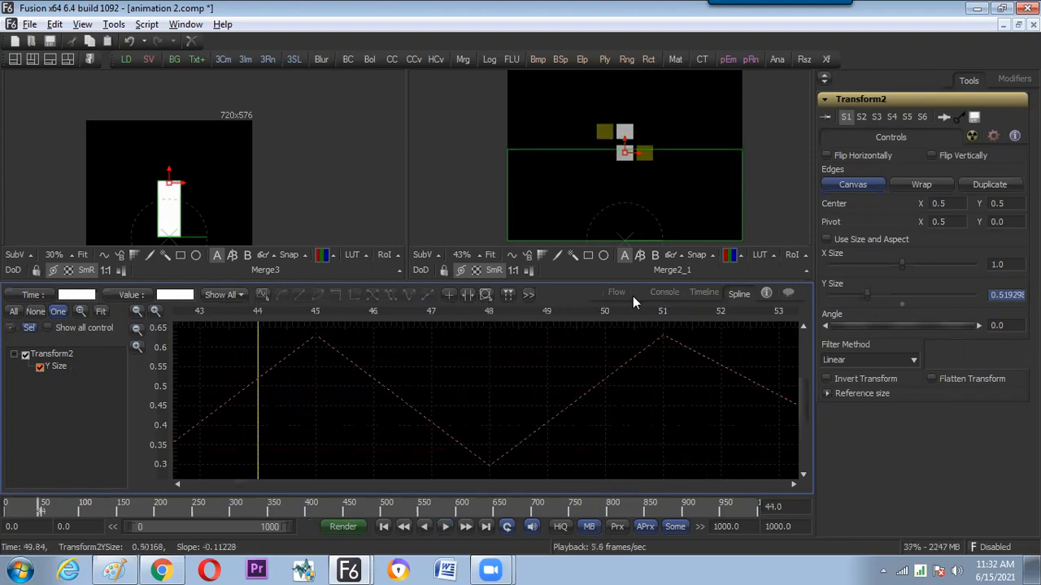
pyautogui.click(511, 431)
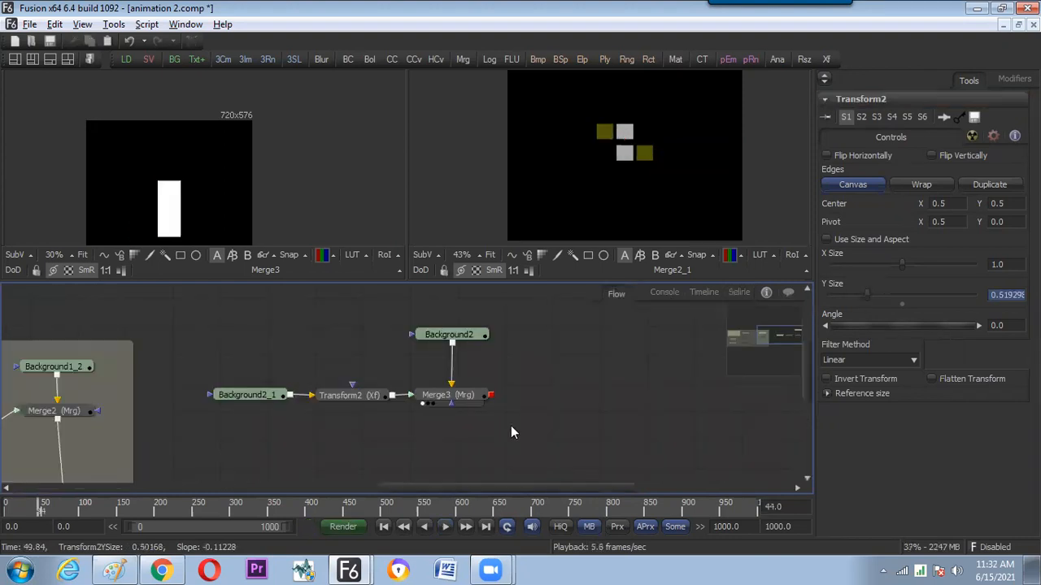
pyautogui.moveTo(481, 439); pyautogui.dragTo(513, 364)
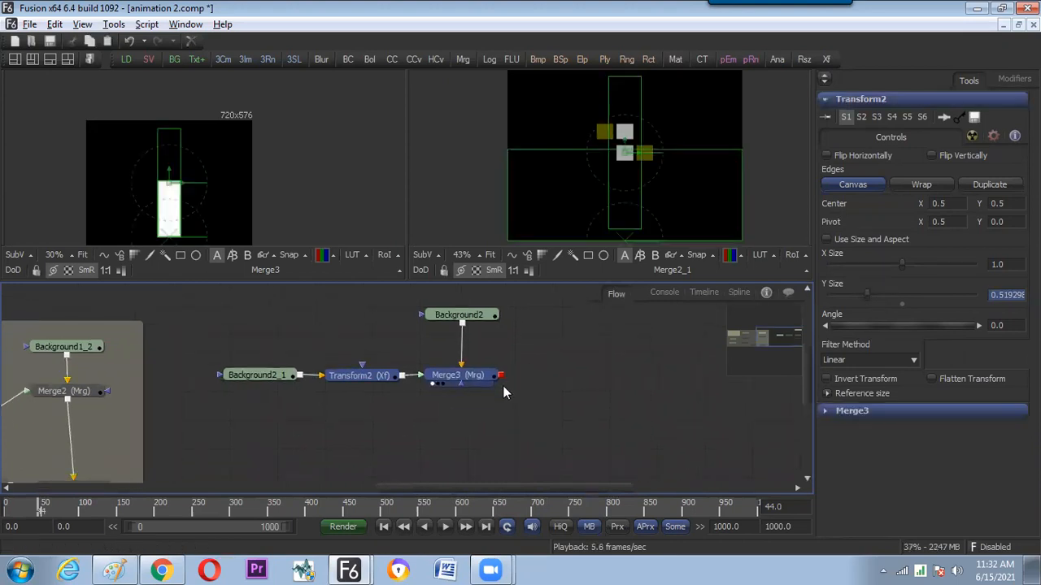
pyautogui.hotkey('ctrl', 'v')
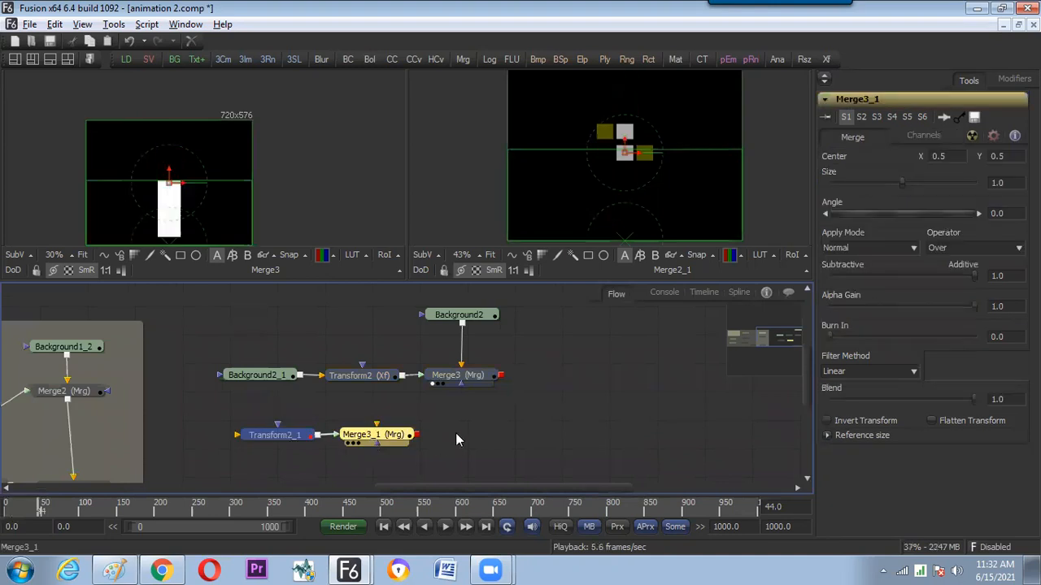
pyautogui.click(483, 395)
pyautogui.moveTo(500, 375); pyautogui.dragTo(455, 425)
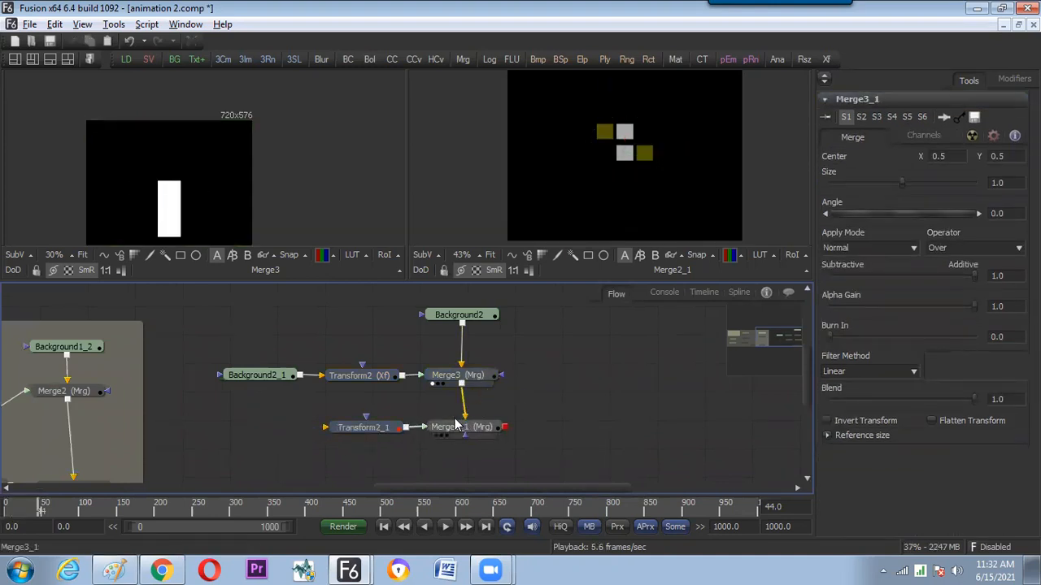
# Connect Background2_1 to Transform2_1 as well, and view Merge3_1 in place of Merge3.
pyautogui.click(256, 375)
pyautogui.moveTo(300, 376); pyautogui.dragTo(314, 413)
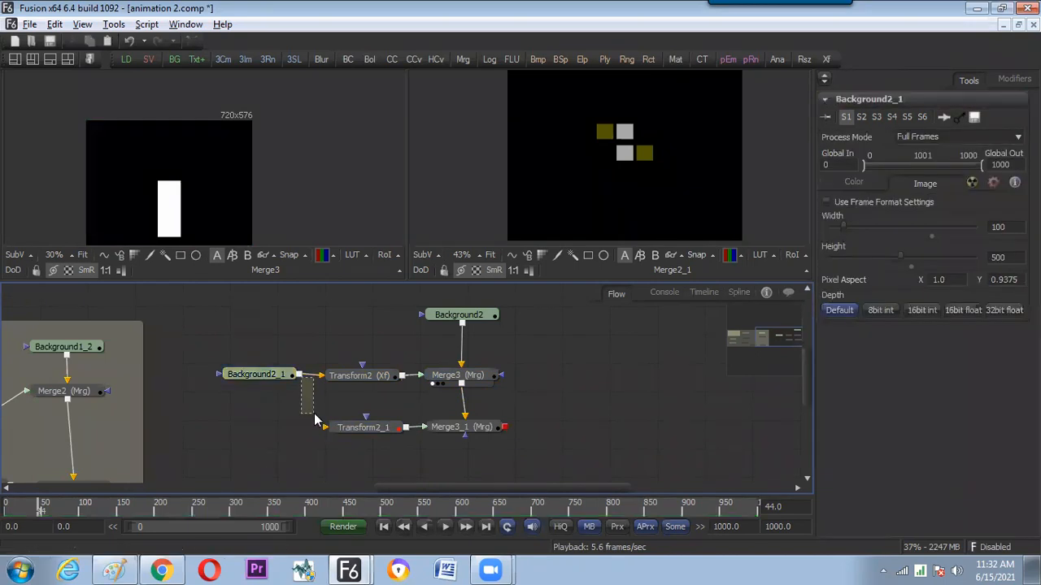
pyautogui.moveTo(298, 374); pyautogui.dragTo(324, 429)
pyautogui.click(437, 435)
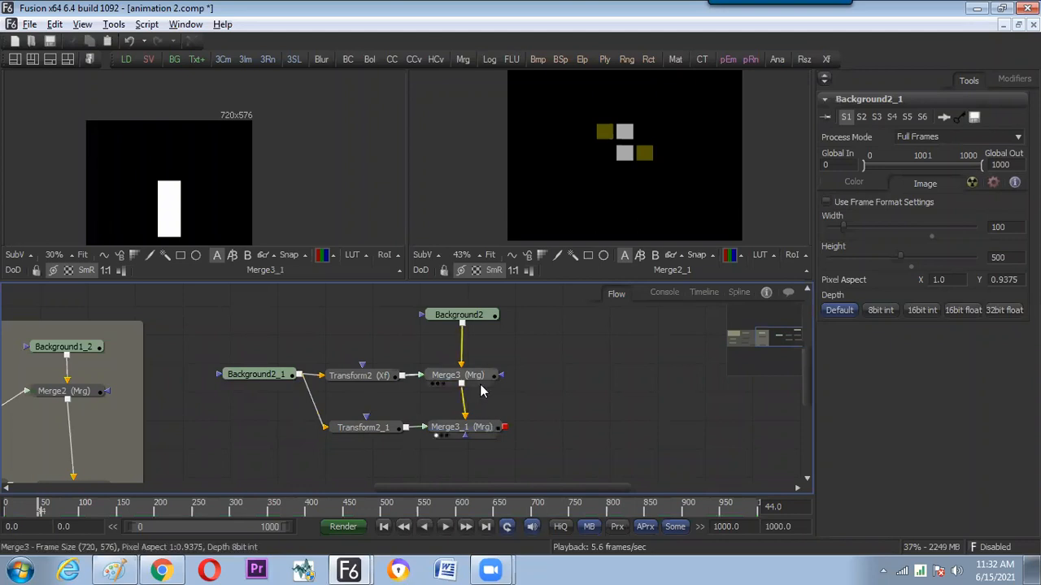
# Move the Merge3_1 bar horizontally to just right of the first bar, at Center X about 0.67.
pyautogui.click(469, 428)
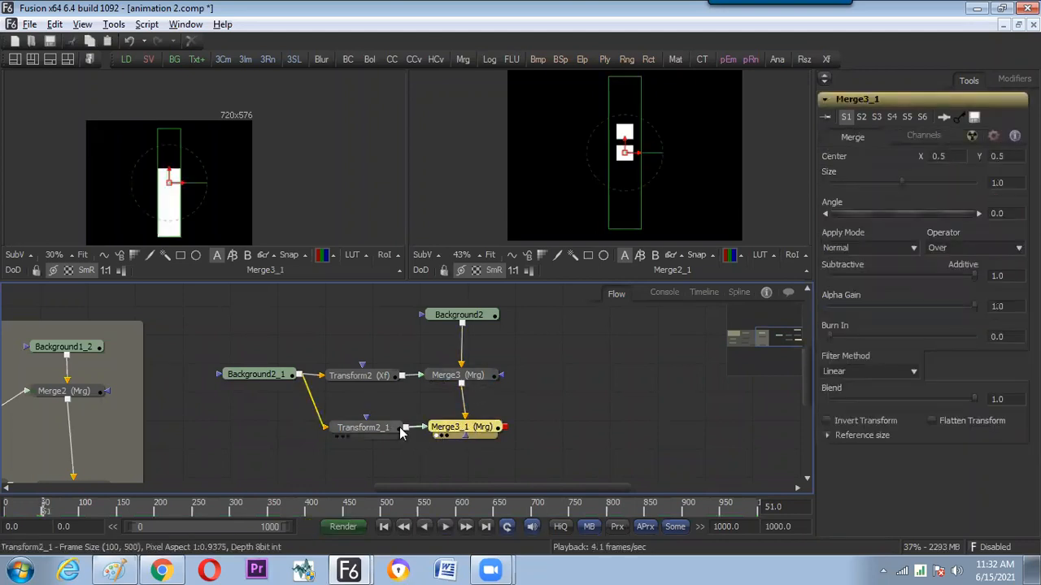
pyautogui.click(370, 428)
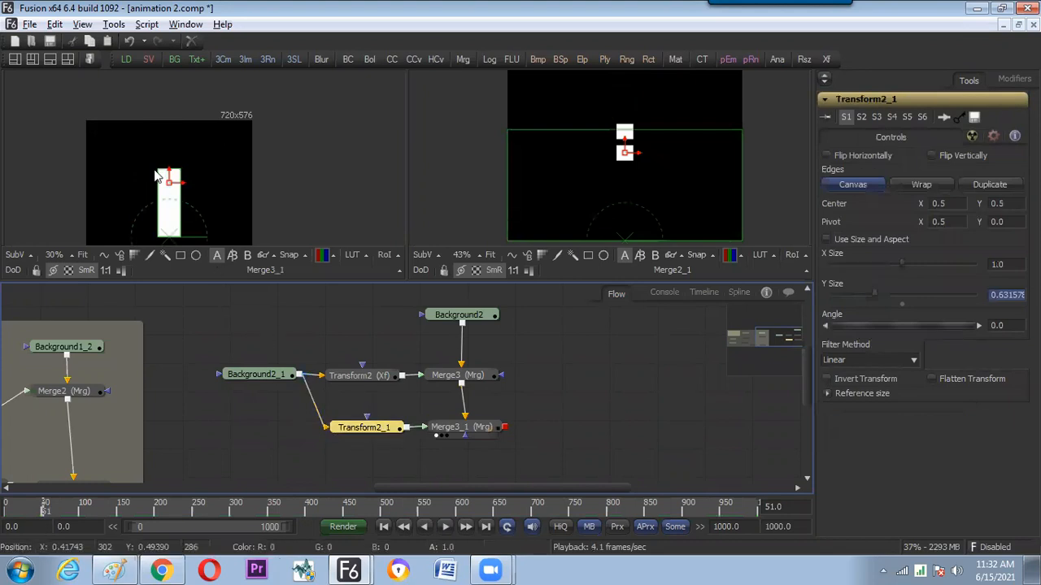
pyautogui.click(425, 431)
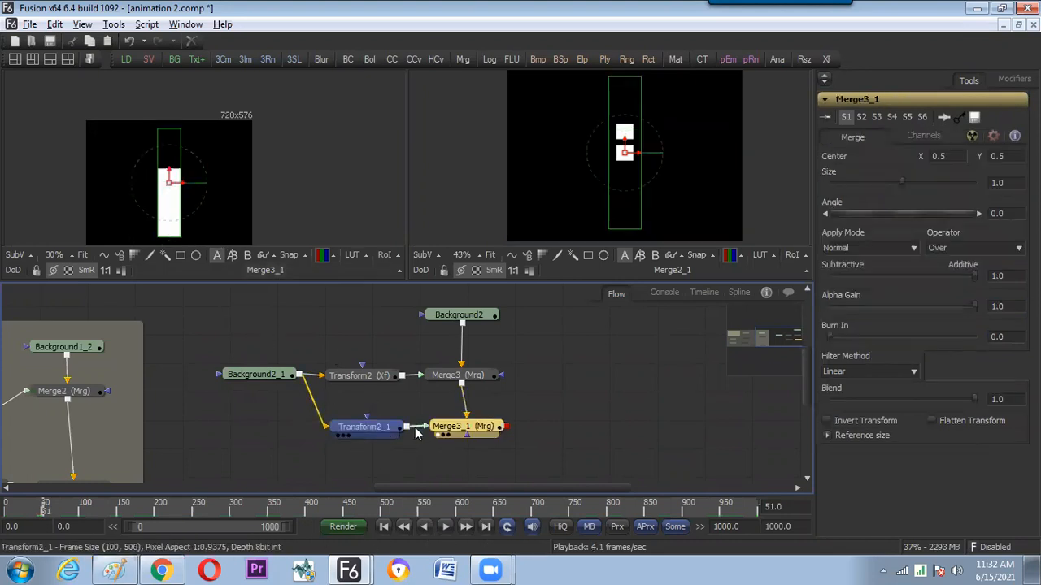
pyautogui.click(390, 430)
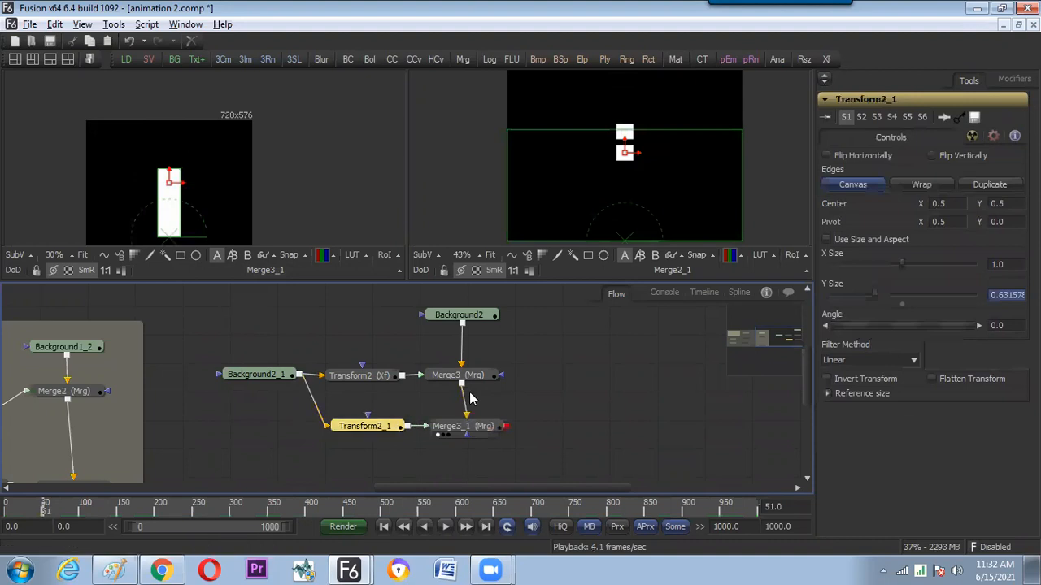
pyautogui.click(443, 435)
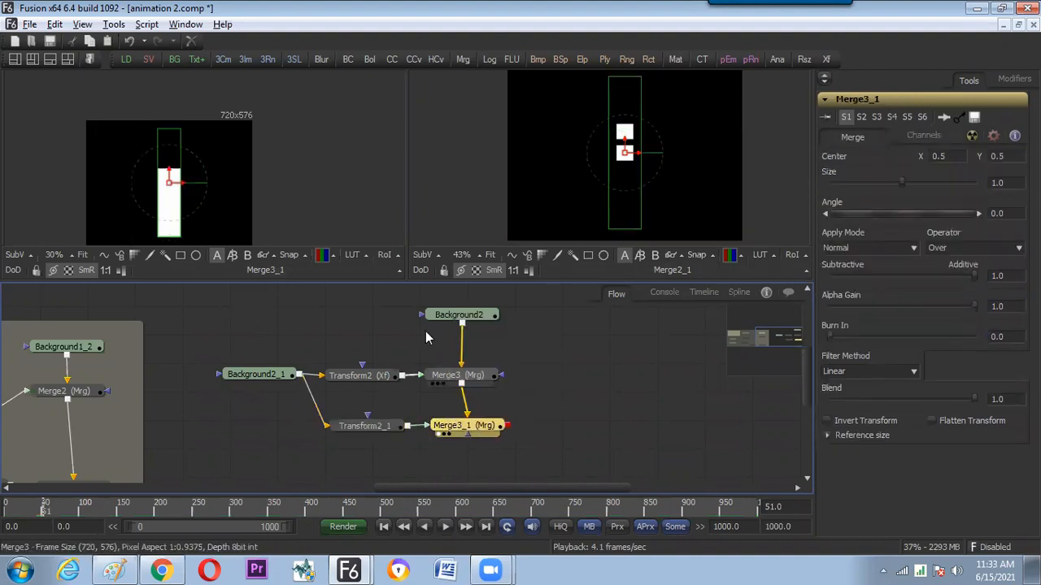
pyautogui.moveTo(182, 188); pyautogui.dragTo(213, 195)
# Reverse Transform2's Y Size keyframes in time in the spline editor and play back the two bars.
pyautogui.click(372, 427)
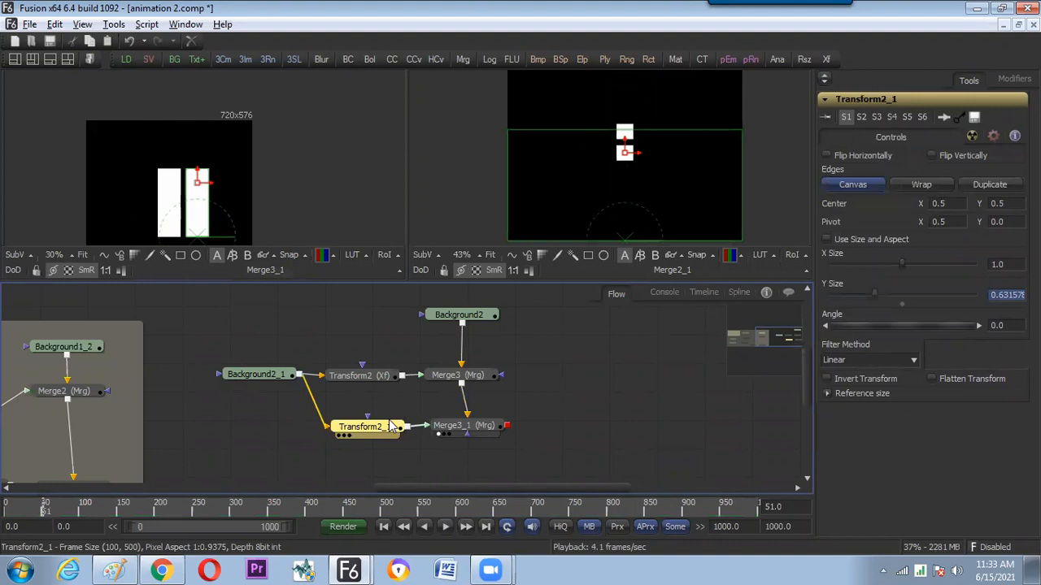
pyautogui.click(739, 294)
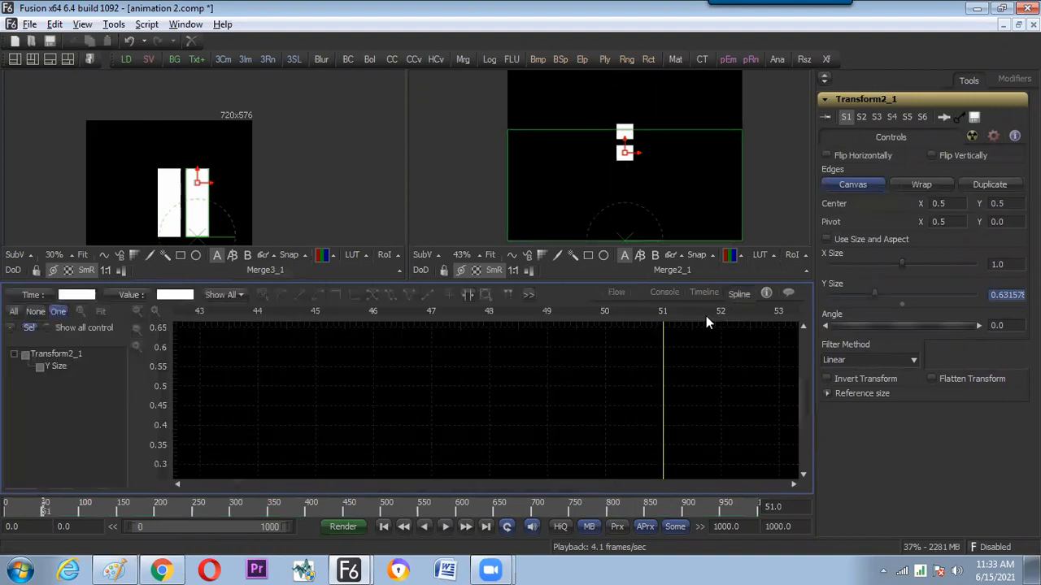
pyautogui.click(30, 327)
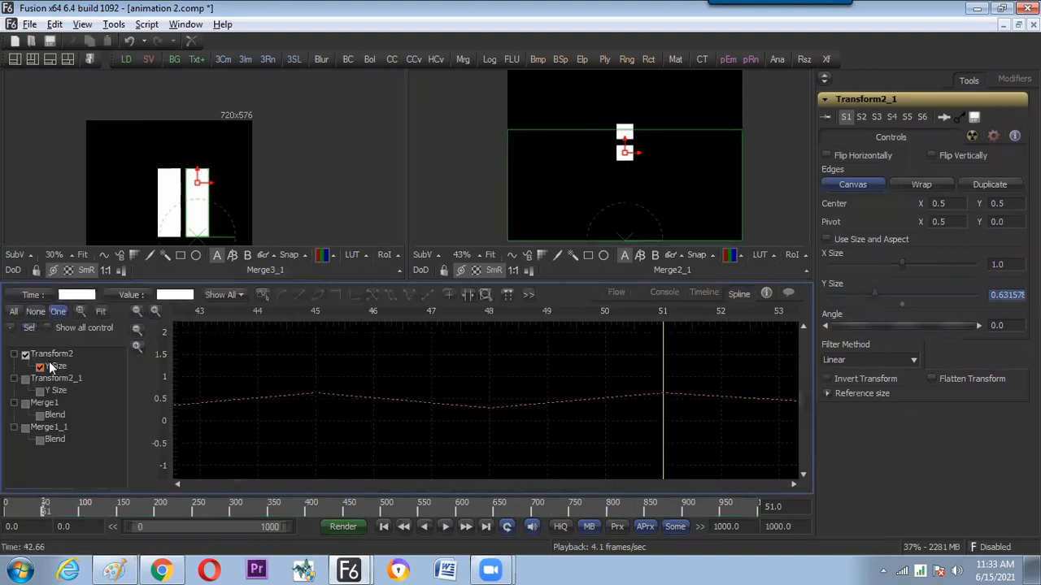
pyautogui.click(101, 313)
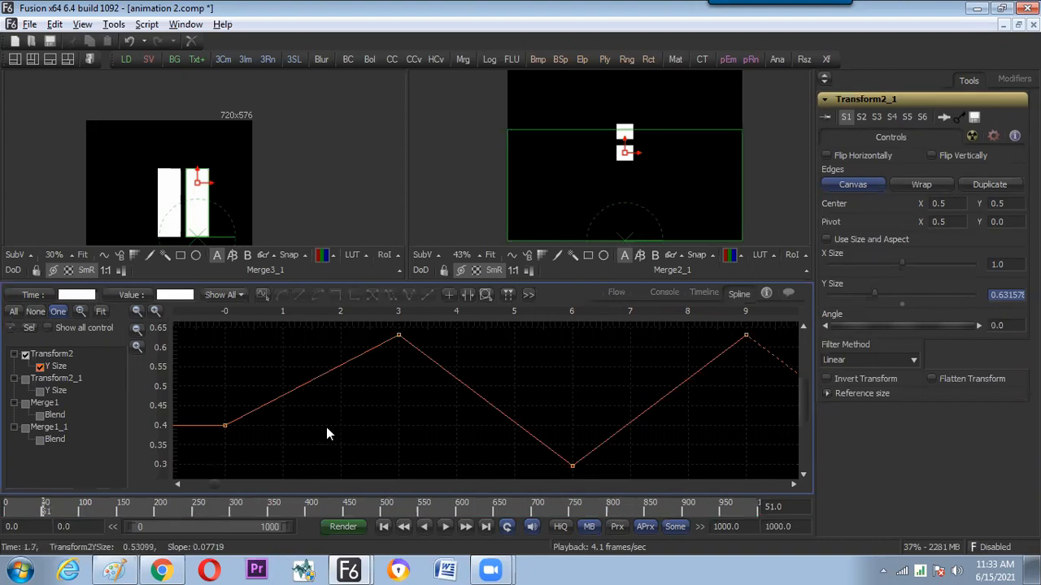
pyautogui.hotkey('ctrl', 'a')
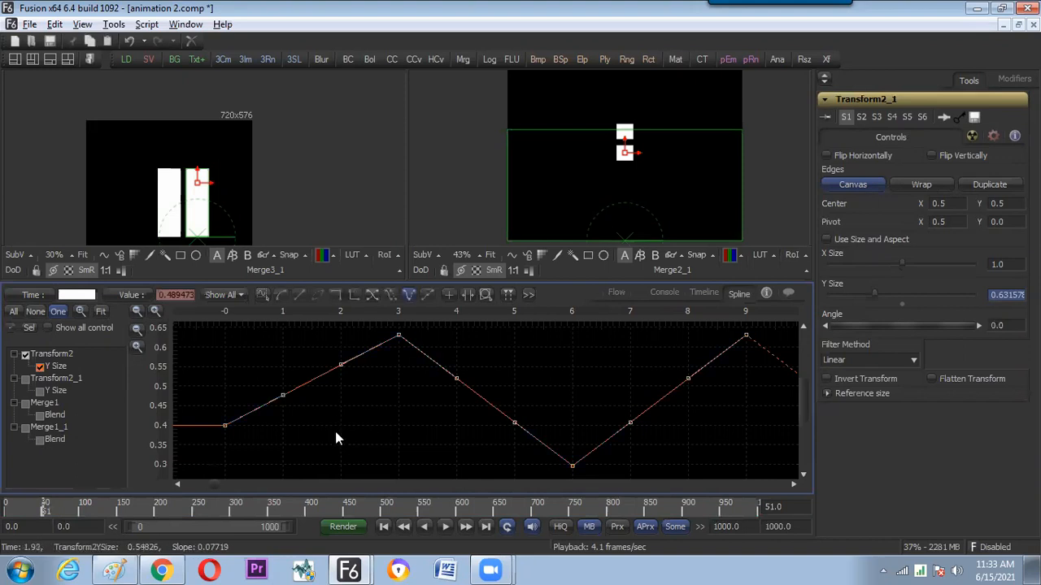
pyautogui.click(335, 431)
pyautogui.press('space')
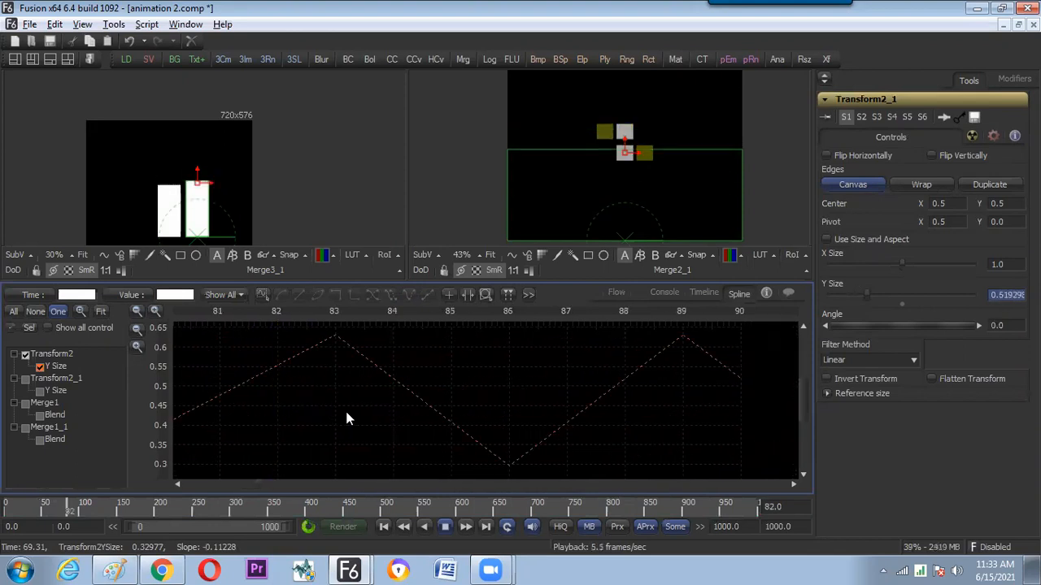
pyautogui.press('space')
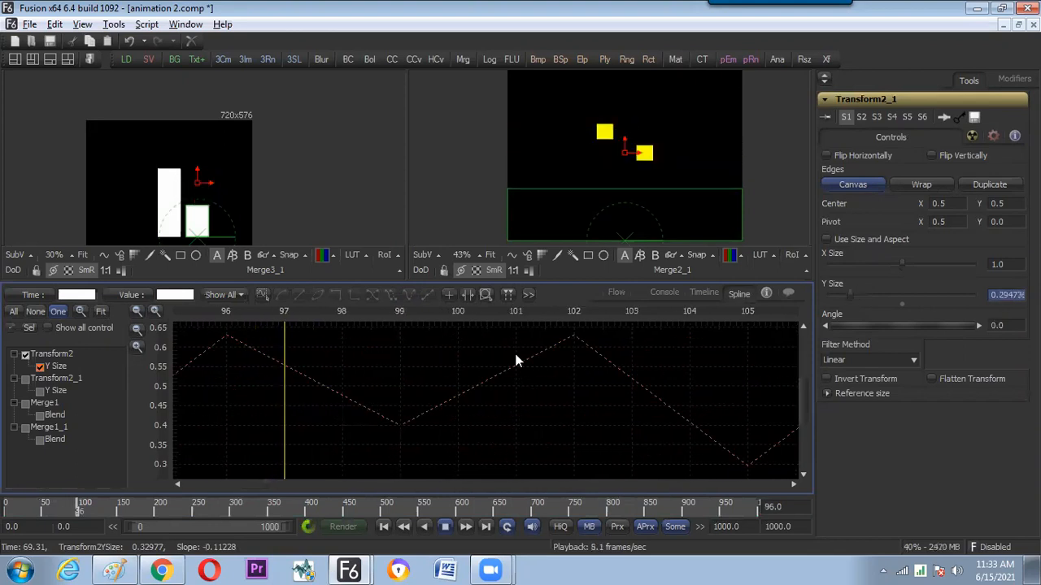
# Move Transform2_1 and Merge3_1 closer to Merge3, duplicate the pair, and connect Merge3_1's output to the copied merge.
pyautogui.click(612, 296)
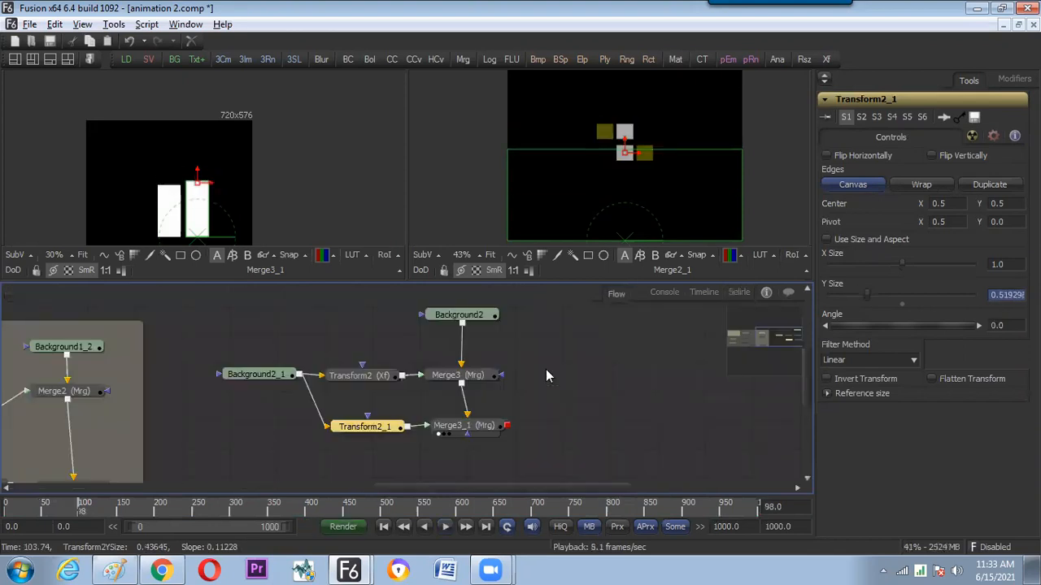
pyautogui.click(509, 442)
pyautogui.moveTo(478, 457); pyautogui.dragTo(354, 426)
pyautogui.moveTo(434, 440); pyautogui.dragTo(428, 412)
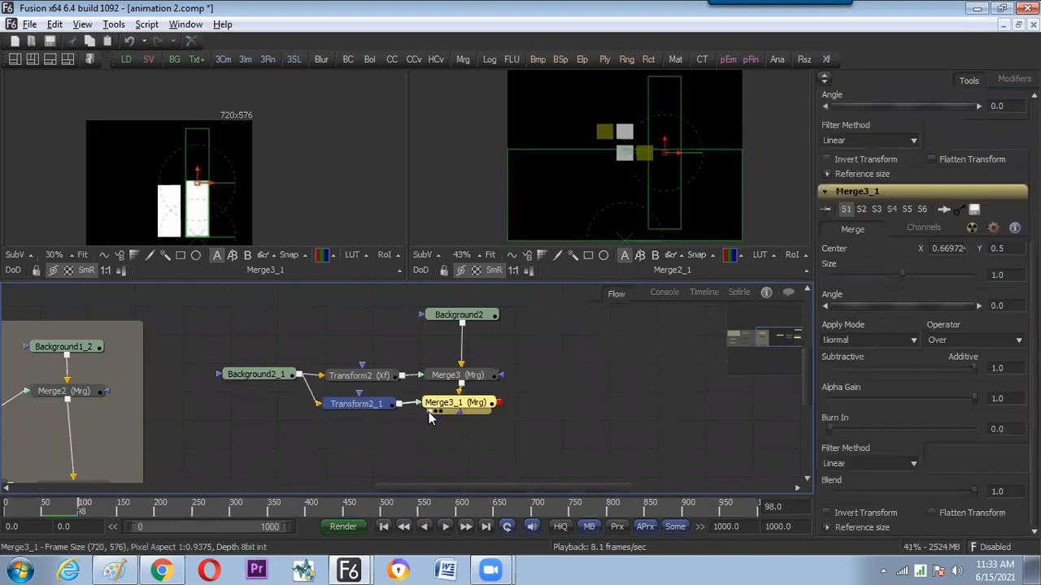
pyautogui.click(347, 434)
pyautogui.hotkey('ctrl', 'v')
pyautogui.moveTo(455, 433); pyautogui.dragTo(476, 439)
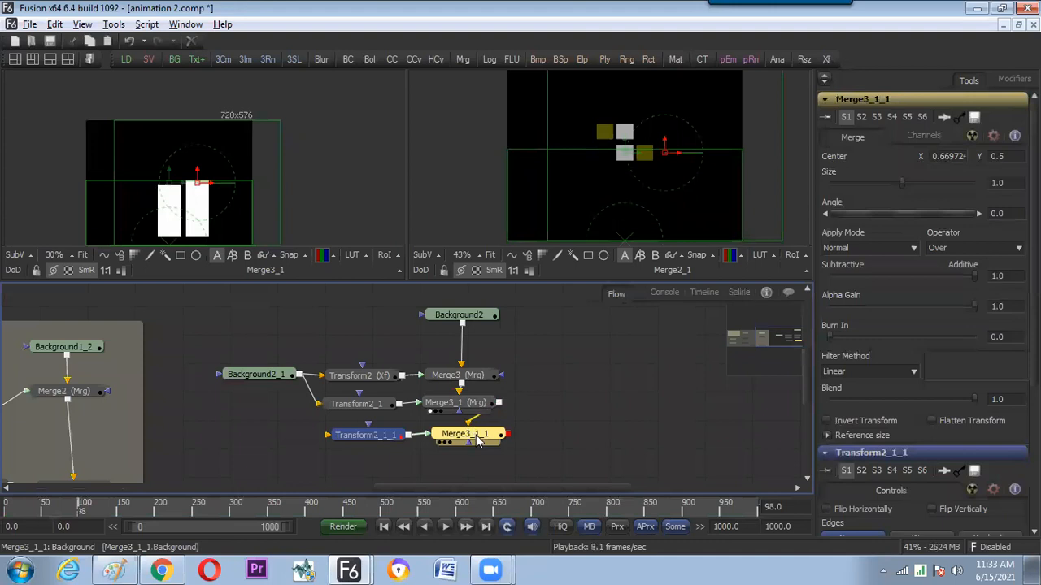
# Connect Background2_1 to Transform2_1_1 and view Merge3_1_1 in place of Merge3_1.
pyautogui.moveTo(274, 386); pyautogui.dragTo(366, 441)
pyautogui.click(366, 437)
pyautogui.click(437, 443)
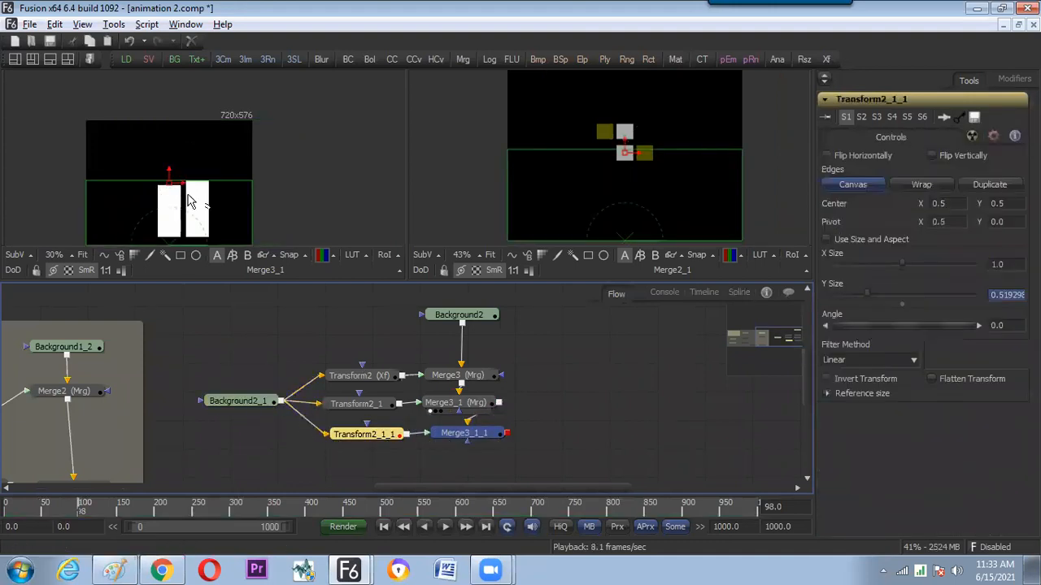
# Move the Merge3_1_1 bar to just left of the first bar, at Center X about 0.33.
pyautogui.click(472, 436)
pyautogui.moveTo(213, 191); pyautogui.dragTo(155, 196)
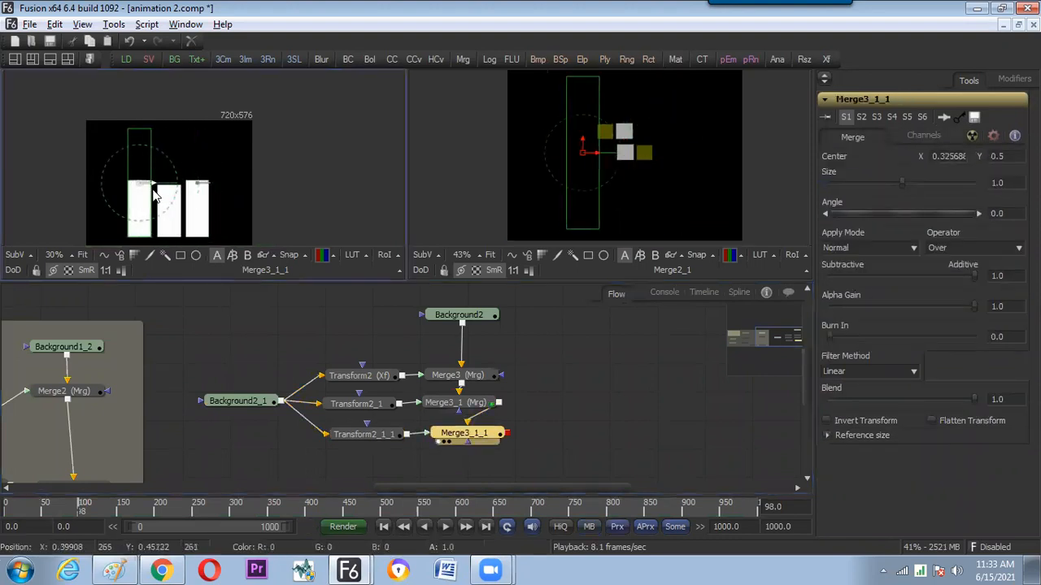
pyautogui.click(205, 321)
# Show only Transform2_1_1's Y Size curve in the spline editor, fit it to the view, and select all its keyframes.
pyautogui.click(361, 434)
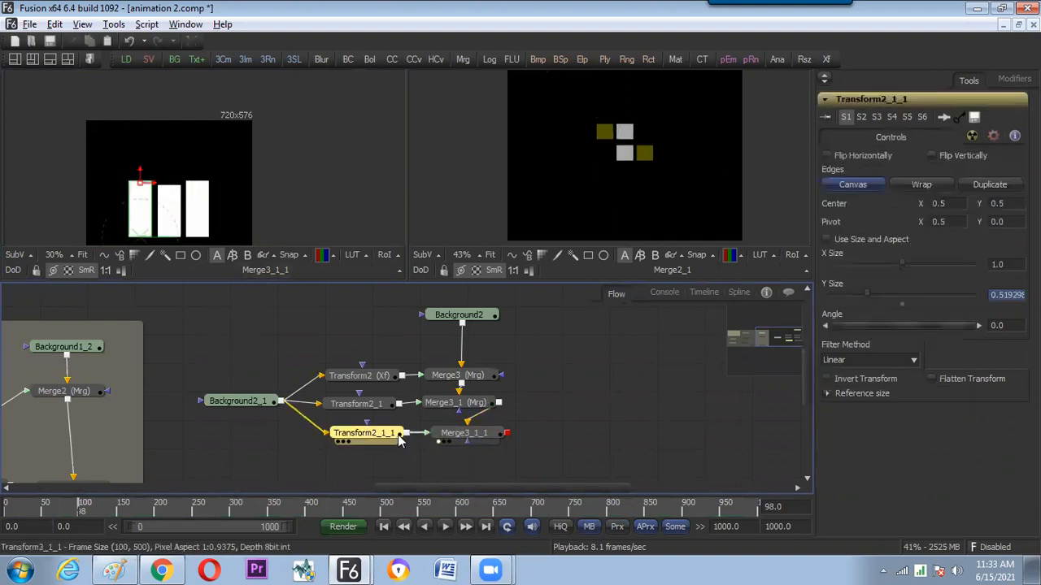
pyautogui.click(739, 295)
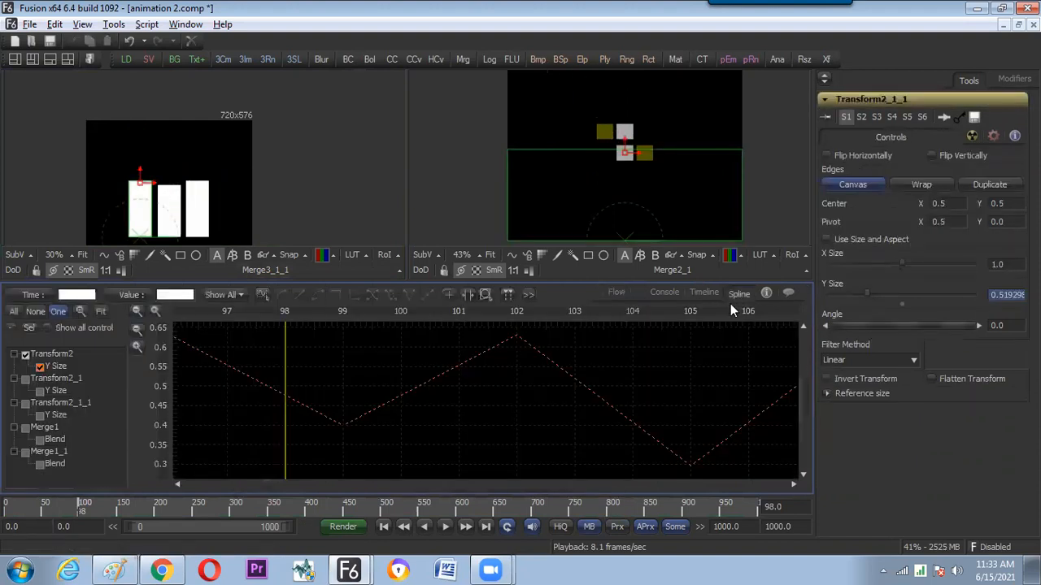
pyautogui.click(29, 328)
pyautogui.click(41, 367)
pyautogui.click(103, 311)
pyautogui.click(326, 432)
pyautogui.hotkey('ctrl', 'a')
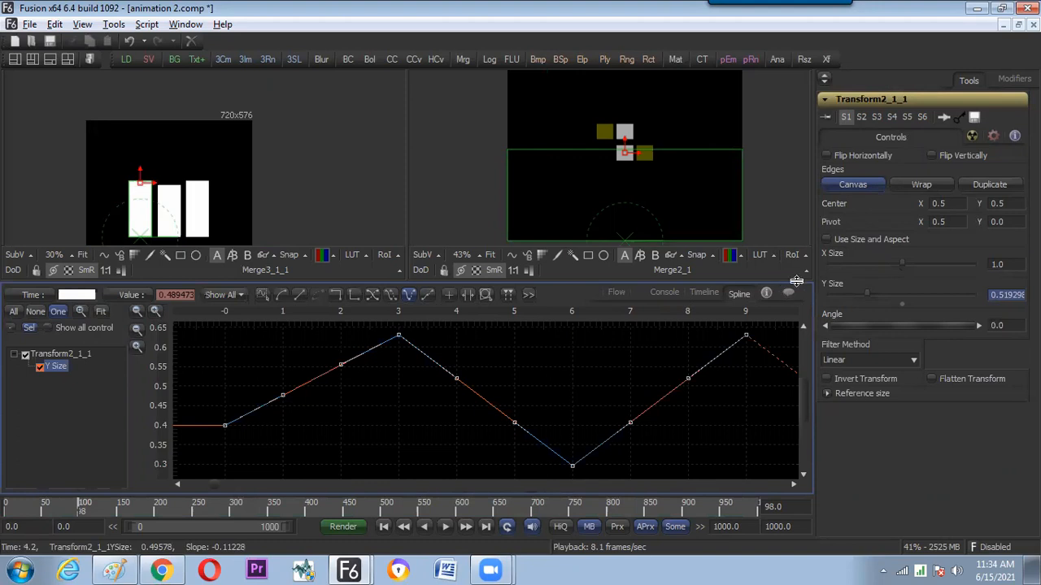
# Widen the spline editor and scale Transform2_1_1's Y Size curve vertically with the shape box, lowering its peaks to about 0.55.
pyautogui.moveTo(815, 277); pyautogui.dragTo(912, 276)
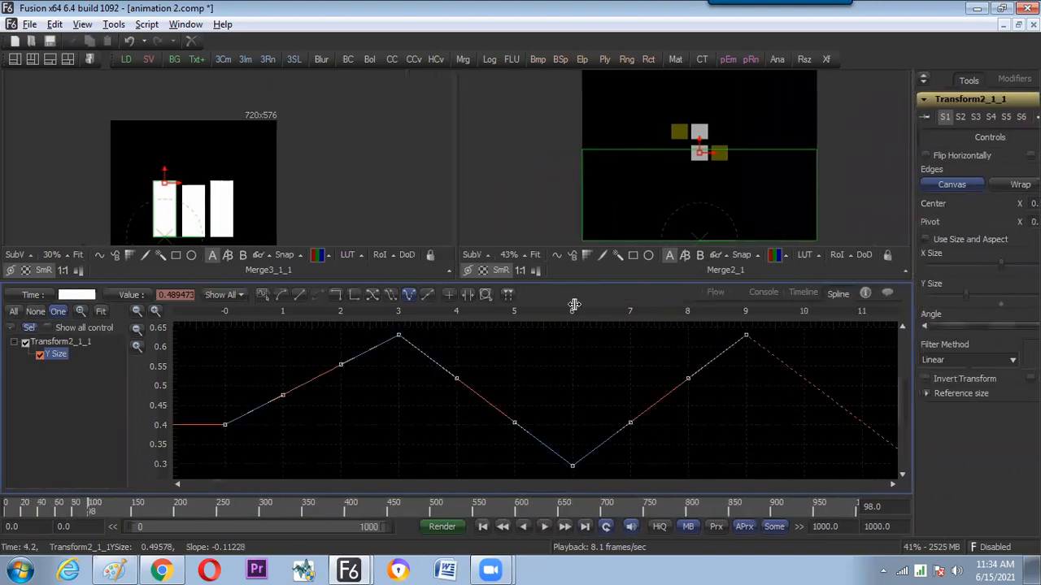
pyautogui.click(486, 295)
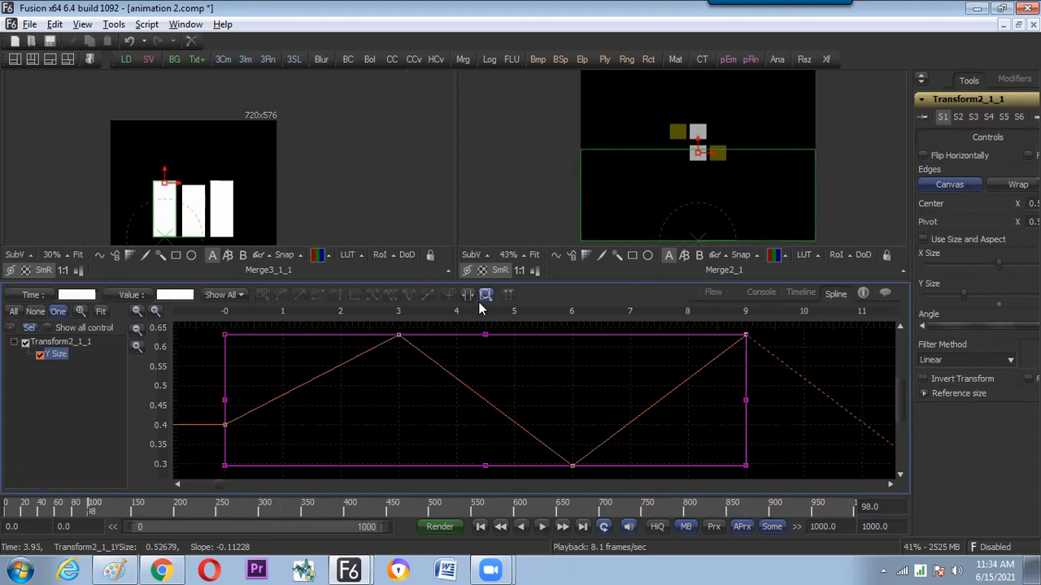
pyautogui.moveTo(484, 335); pyautogui.dragTo(481, 365)
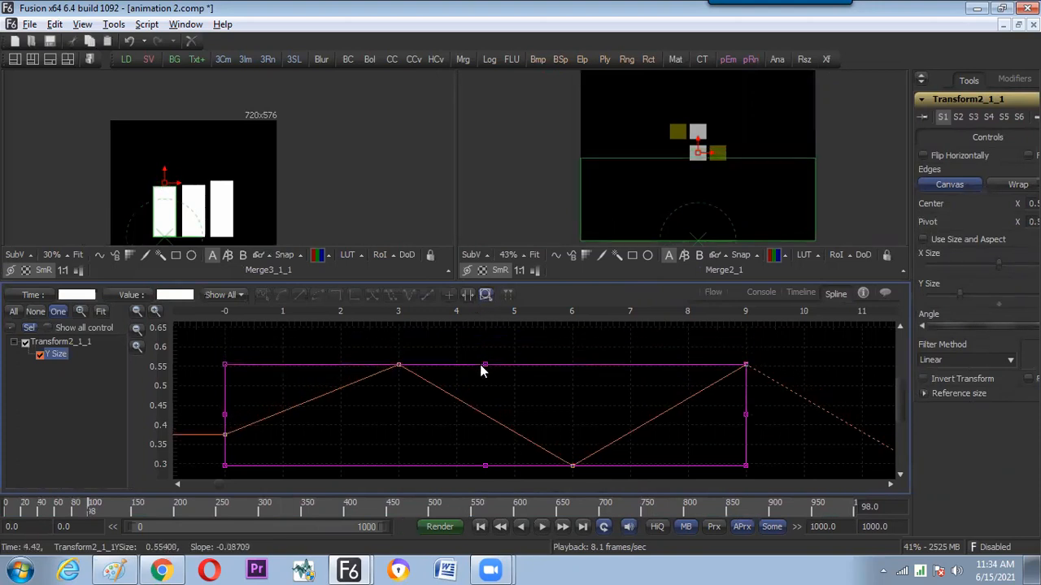
pyautogui.click(484, 296)
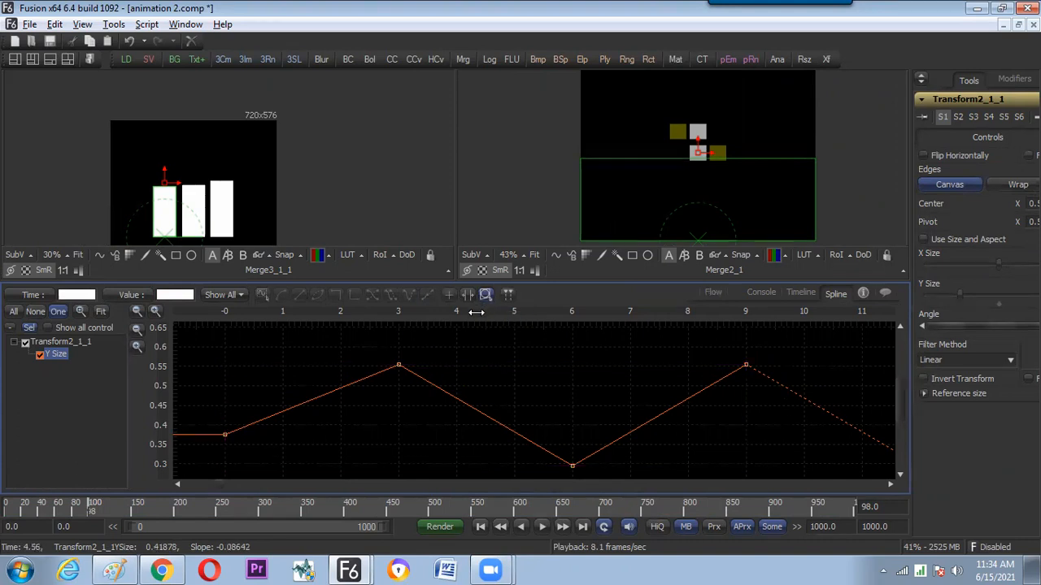
# Select all Y Size keyframes of Transform2_1_1 and turn the shape box back on around them.
pyautogui.hotkey('ctrl', 'a')
pyautogui.hotkey('shift', 'b')
pyautogui.hotkey('shift', 'b')
pyautogui.hotkey('ctrl', 'a')
pyautogui.hotkey('shift', 'b')
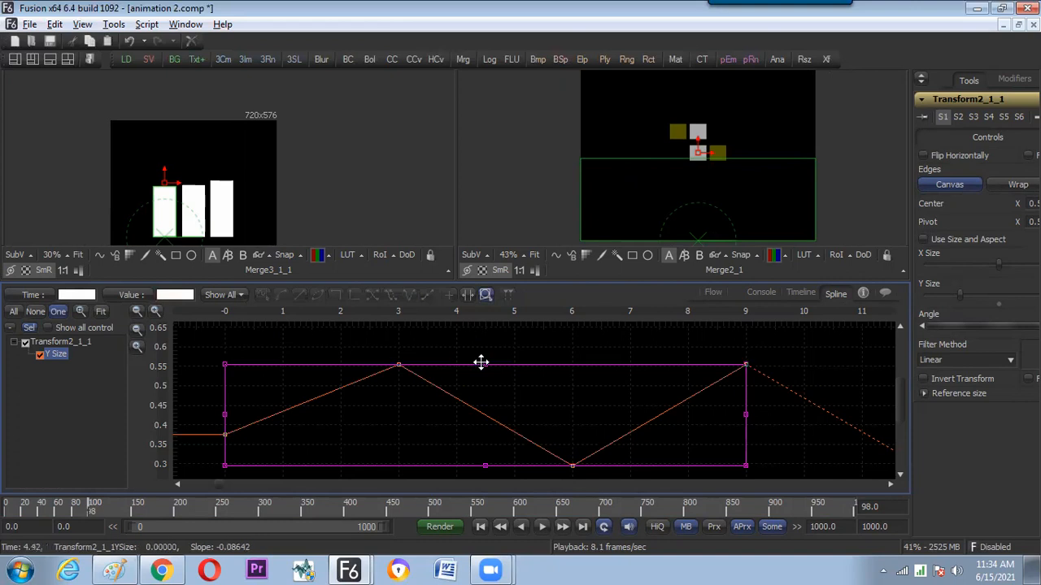
# Lower the peaks of Transform2_1_1's Y Size curve to 0.55, return to the node flow, and play the bar animation.
pyautogui.moveTo(483, 362)
pyautogui.mouseDown()
pyautogui.moveTo(483, 395)
pyautogui.moveTo(484, 352)
pyautogui.moveTo(482, 377)
pyautogui.moveTo(483, 353)
pyautogui.moveTo(482, 366)
pyautogui.mouseUp()
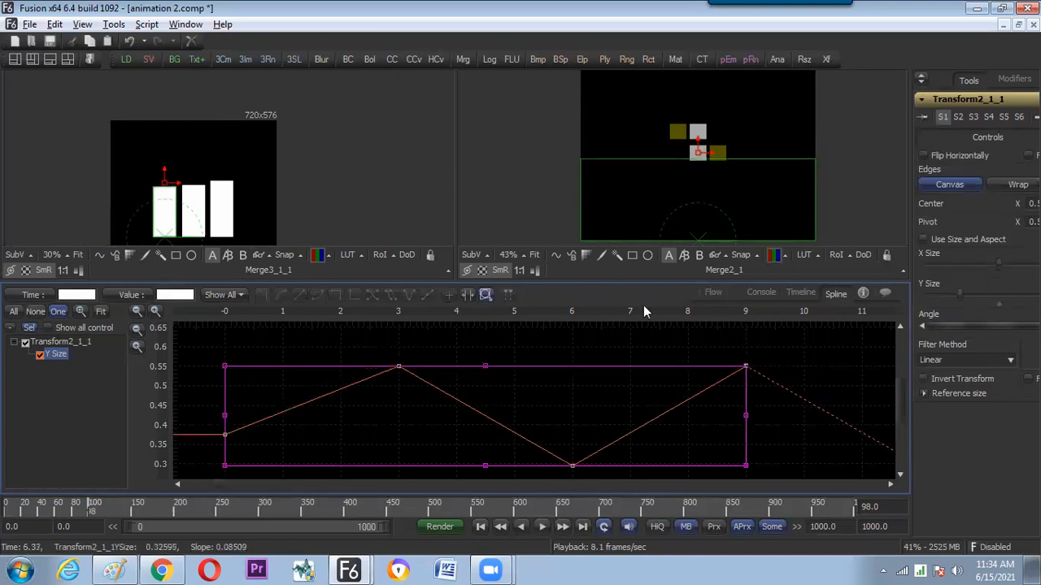
pyautogui.click(712, 293)
pyautogui.click(568, 381)
pyautogui.press('space')
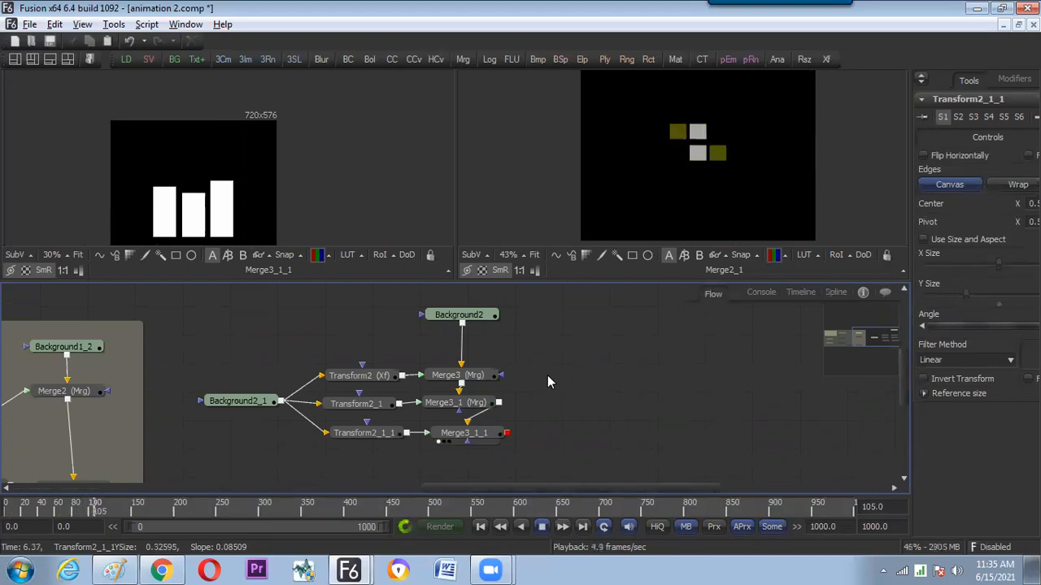
pyautogui.press('space')
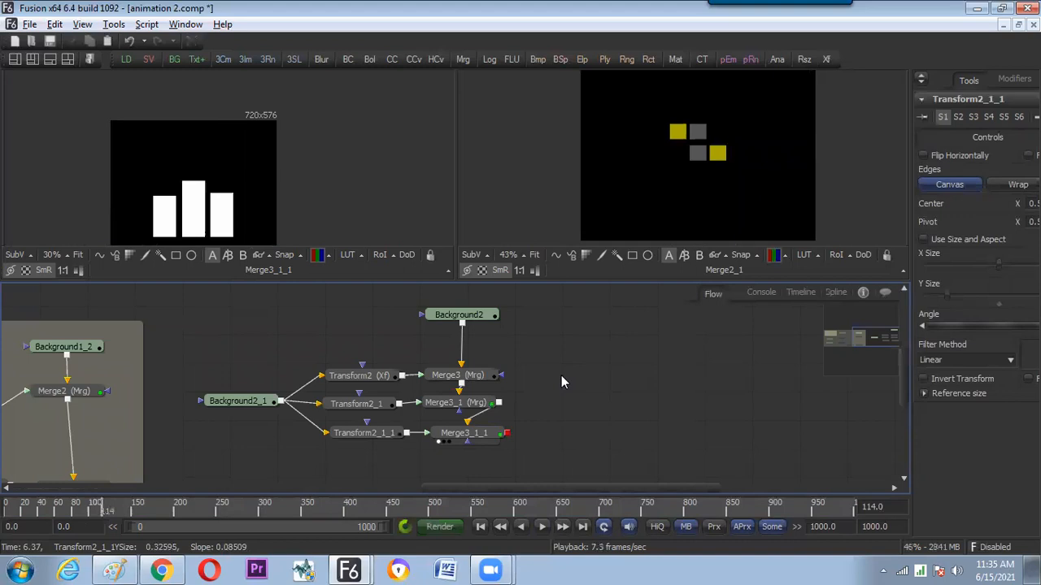
# Duplicate Background2_1 twice and connect the copies to Transform2_1 and Transform2_1_1 as separate sources.
pyautogui.moveTo(230, 402)
pyautogui.mouseDown()
pyautogui.moveTo(257, 388)
pyautogui.moveTo(242, 388)
pyautogui.mouseUp()
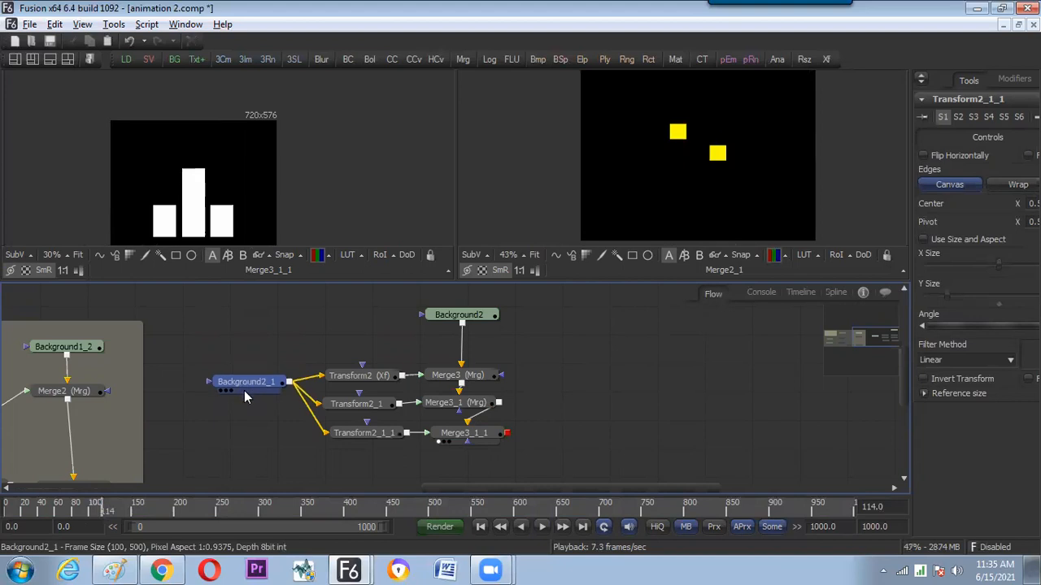
pyautogui.hotkey('ctrl', 'v')
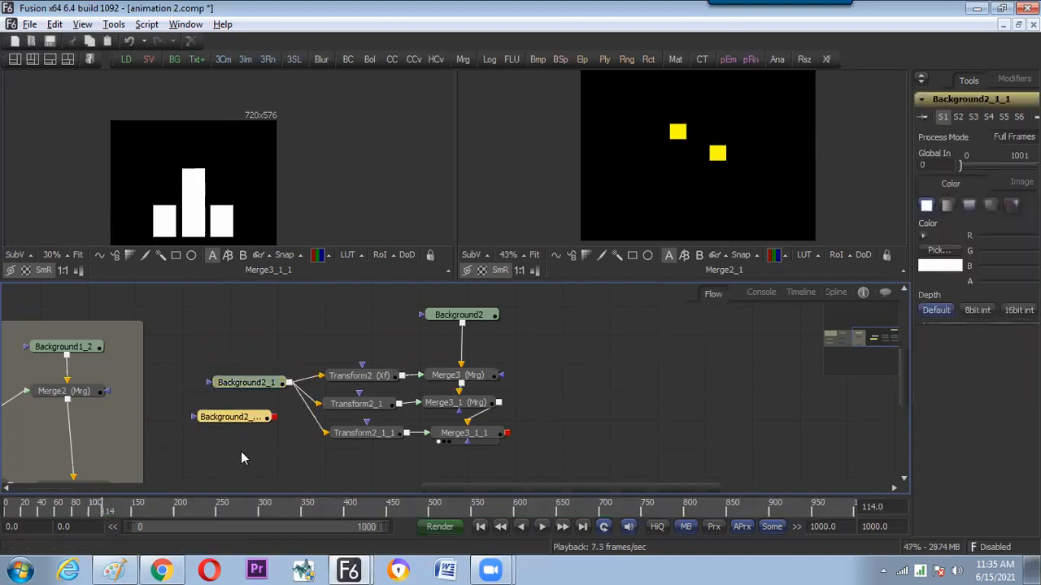
pyautogui.click(245, 460)
pyautogui.hotkey('ctrl', 'v')
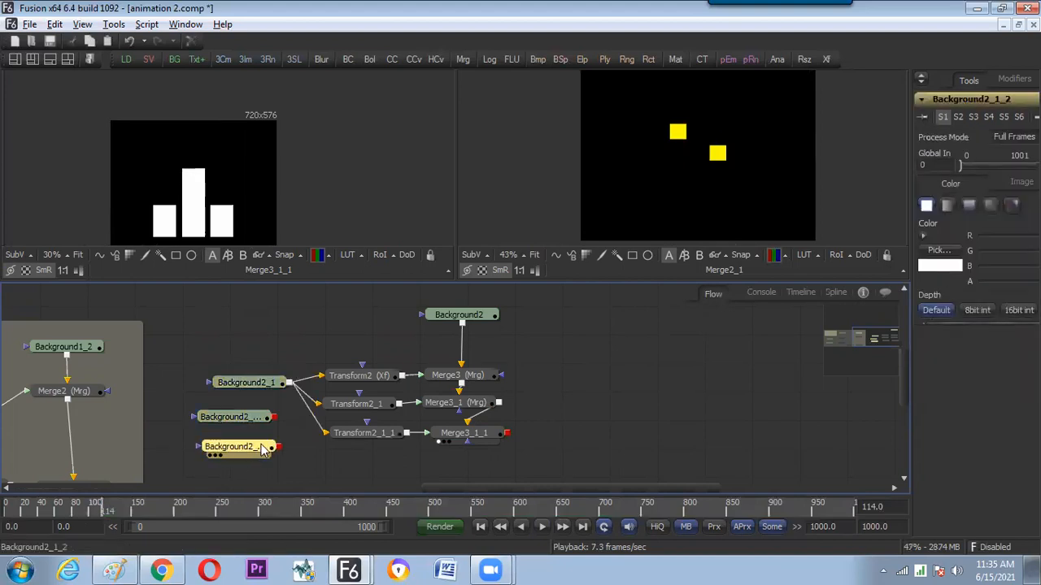
pyautogui.moveTo(264, 423); pyautogui.dragTo(320, 404)
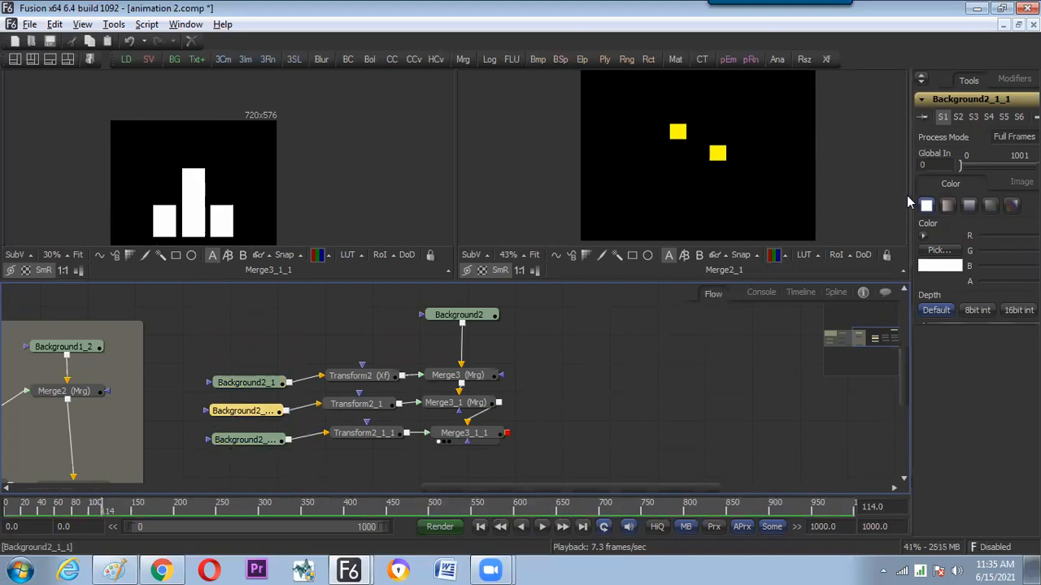
# Colour Background2_1_1 magenta by reducing its green, and Background2_1_2 yellow by setting its blue to 0.0.
pyautogui.moveTo(909, 195); pyautogui.dragTo(738, 204)
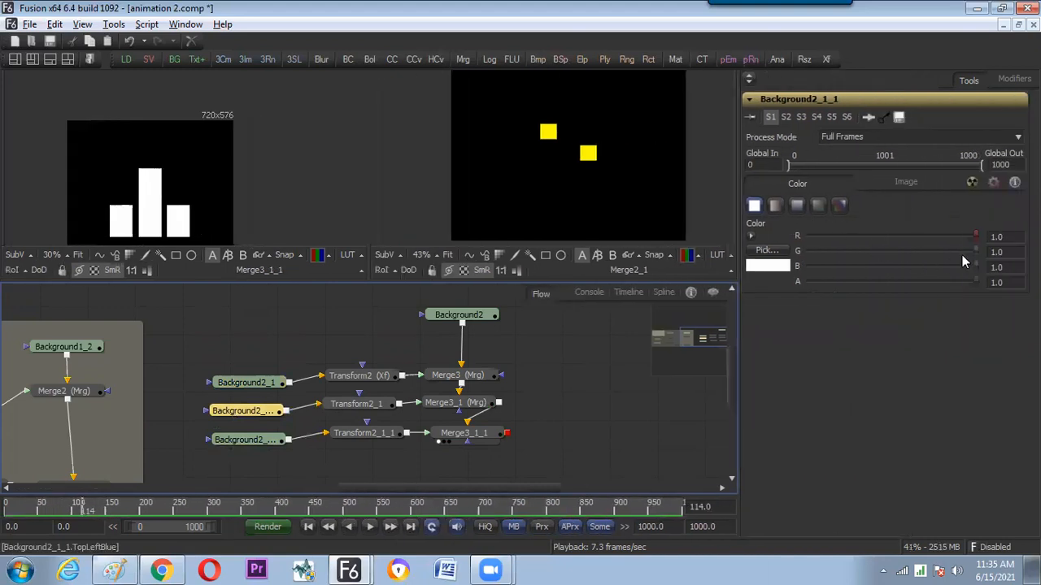
pyautogui.moveTo(974, 250); pyautogui.dragTo(812, 260)
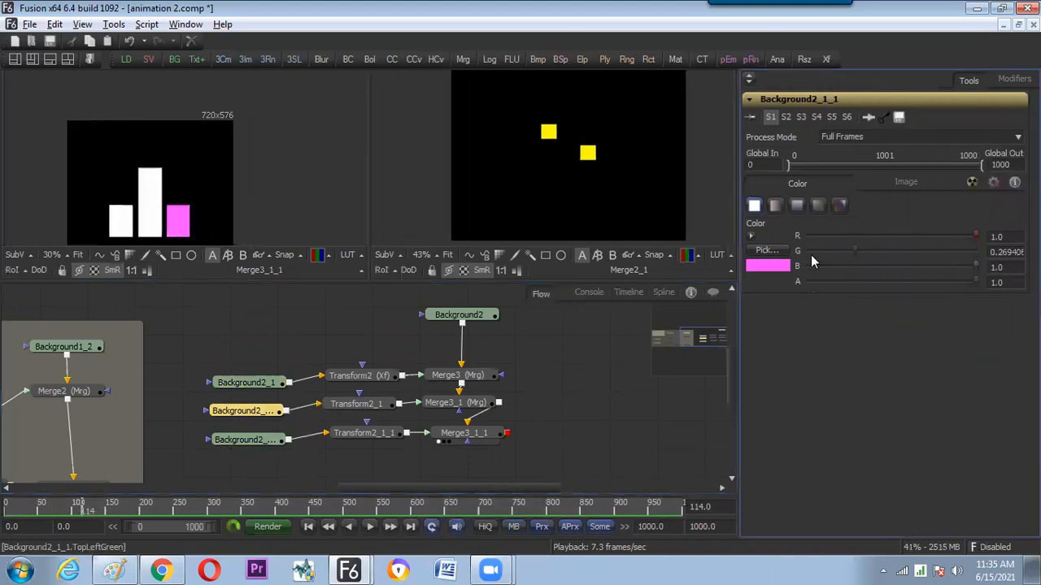
pyautogui.click(250, 441)
pyautogui.moveTo(978, 268); pyautogui.dragTo(805, 281)
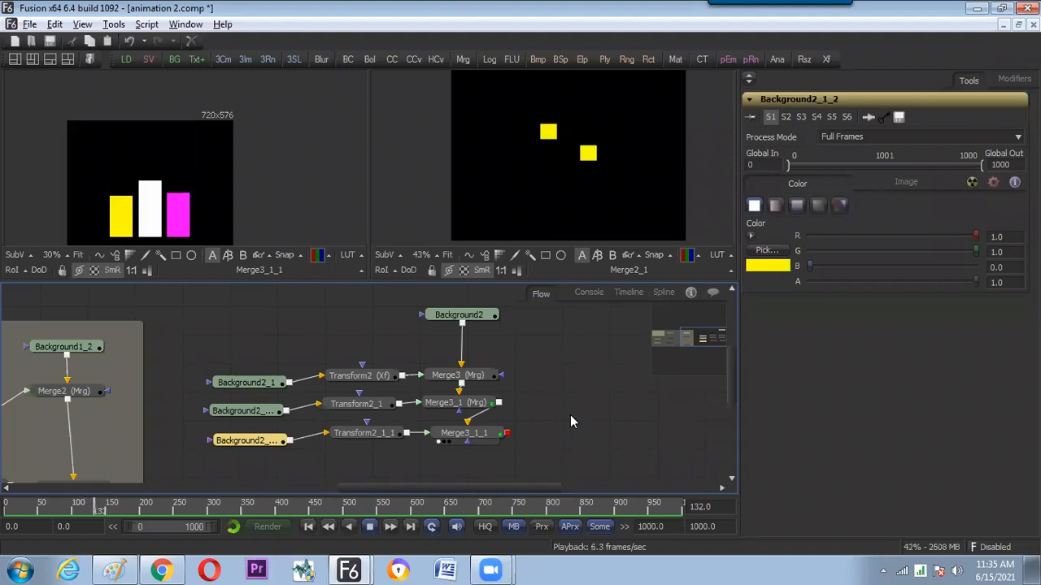
# Line up the three bar Background nodes with their Transform nodes, and look over the Transform, Merge and Background2 nodes.
pyautogui.moveTo(225, 363); pyautogui.dragTo(260, 439)
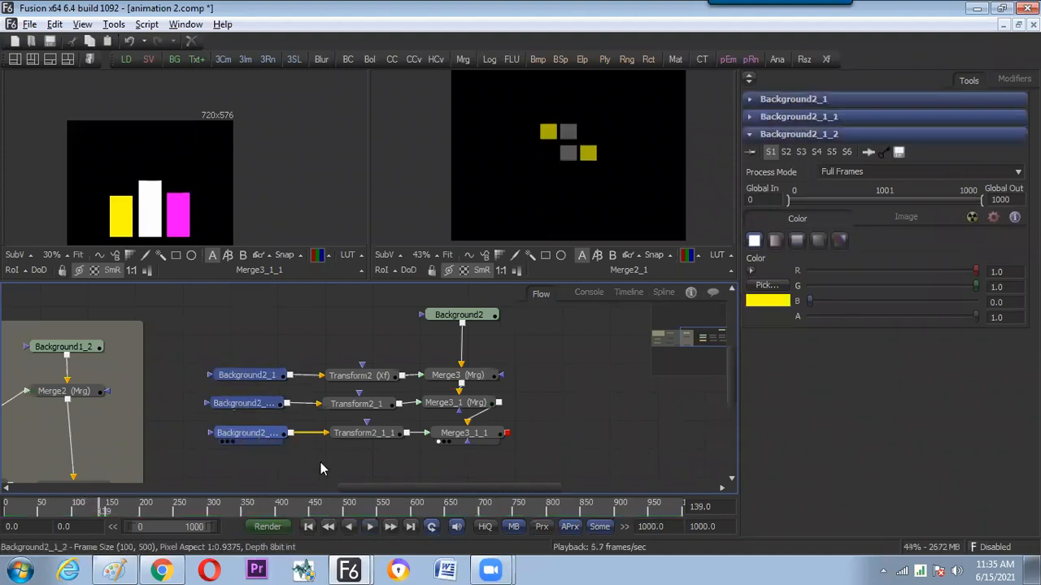
pyautogui.click(321, 462)
pyautogui.click(271, 441)
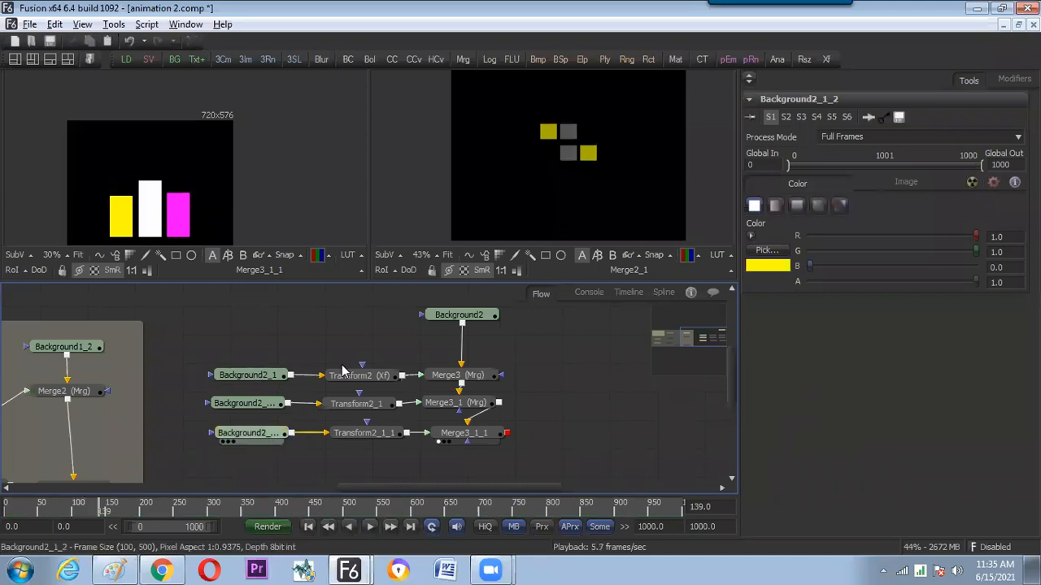
pyautogui.moveTo(349, 339); pyautogui.dragTo(366, 452)
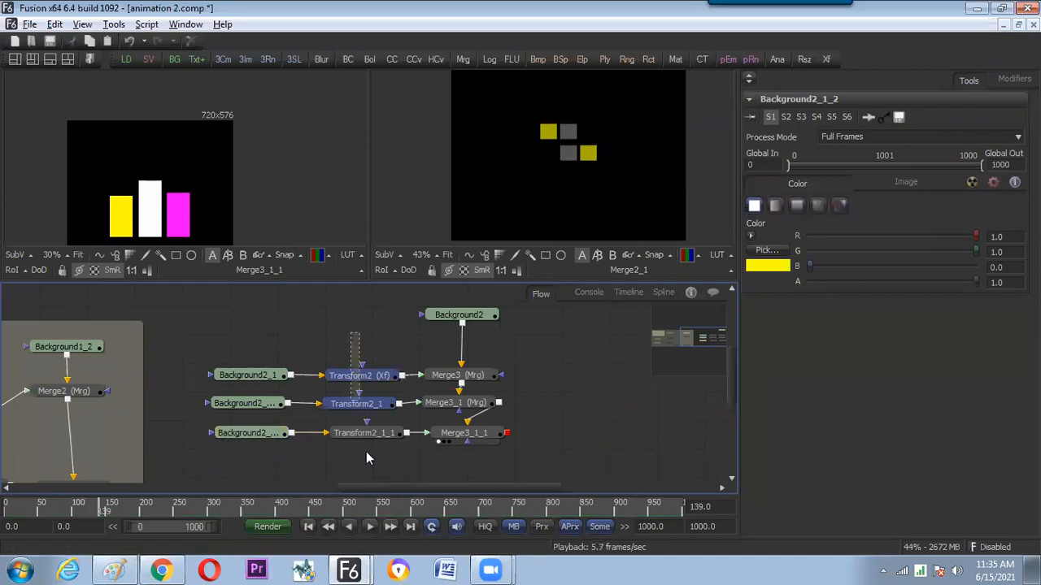
pyautogui.moveTo(523, 455); pyautogui.dragTo(478, 377)
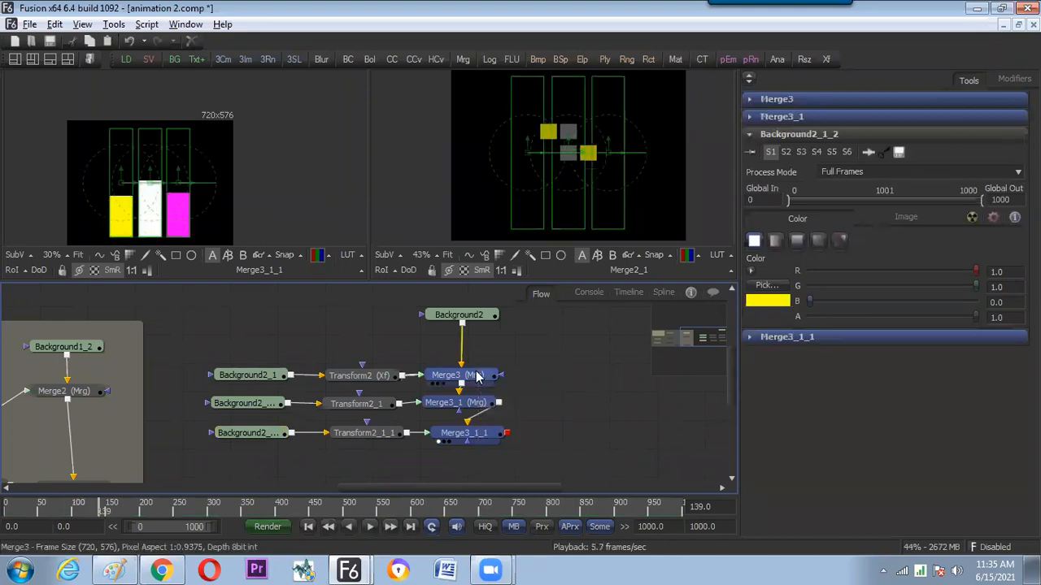
pyautogui.click(478, 323)
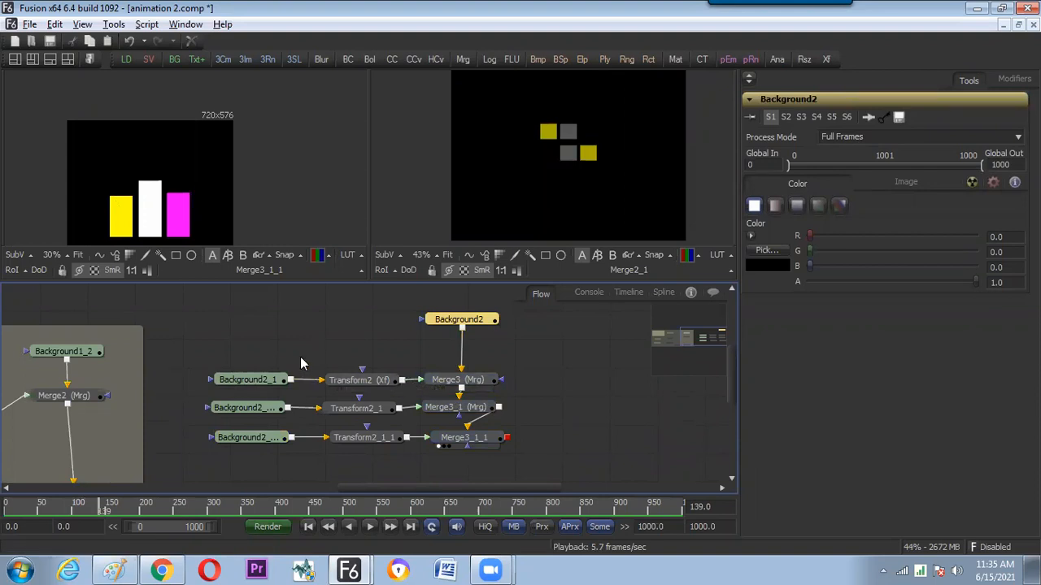
# Play the coloured bars, then examine the settings of Transform2, Merge3 and Background2 and how the nodes connect.
pyautogui.moveTo(298, 350); pyautogui.dragTo(308, 353)
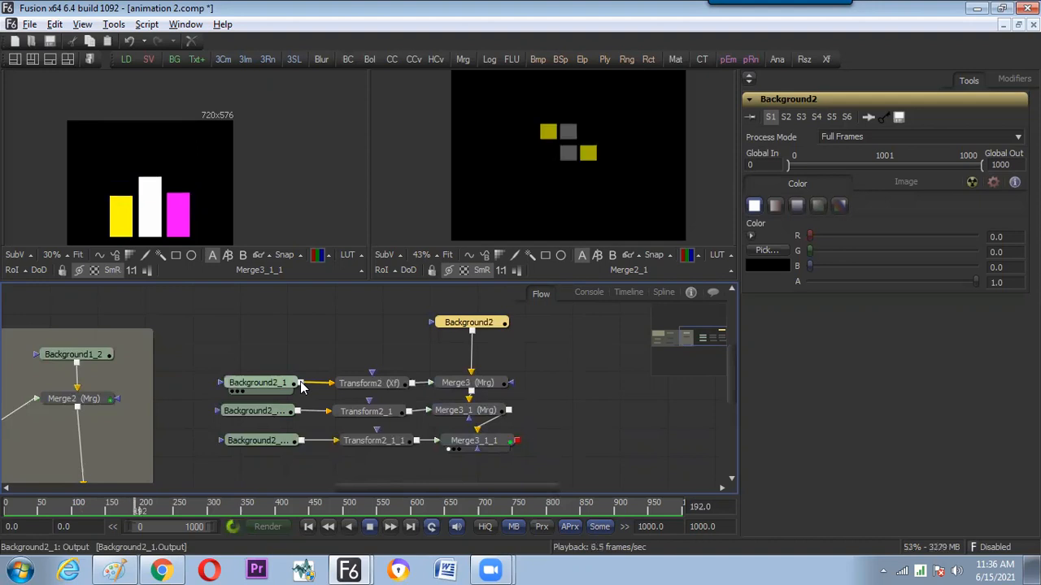
pyautogui.press('space')
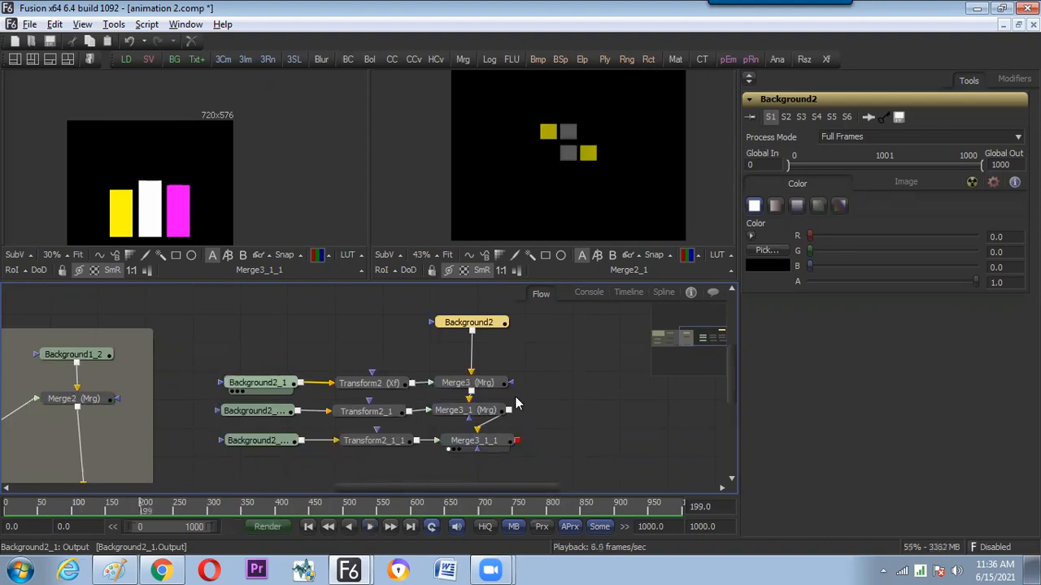
pyautogui.click(348, 385)
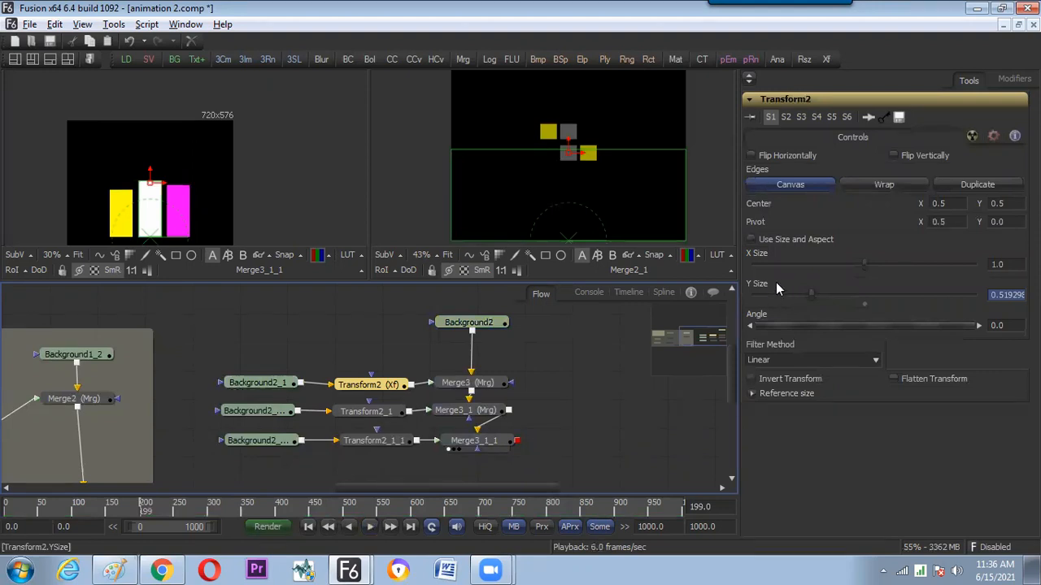
pyautogui.click(496, 383)
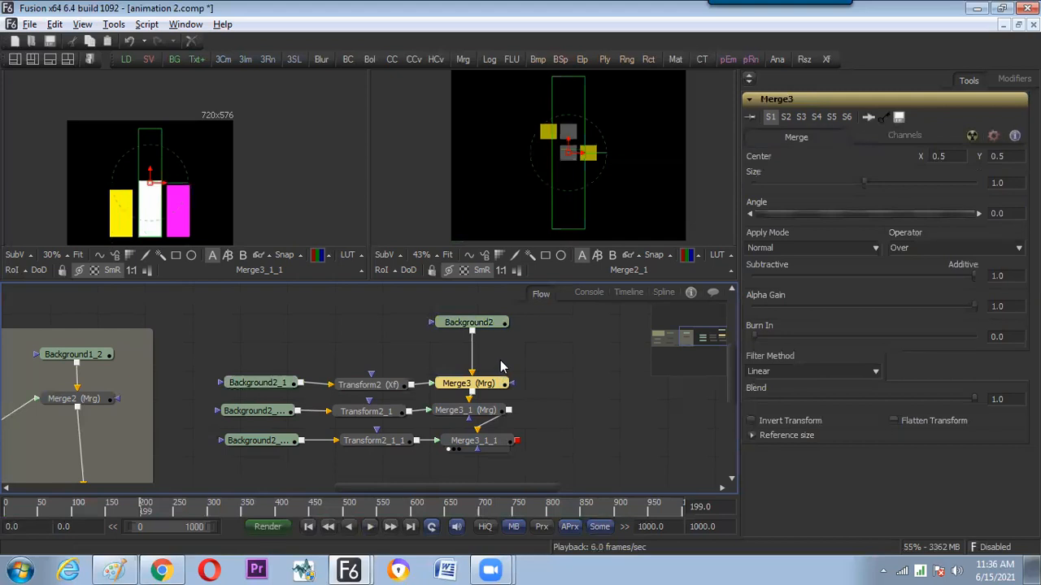
pyautogui.moveTo(221, 345); pyautogui.dragTo(479, 456)
pyautogui.click(466, 328)
pyautogui.moveTo(497, 327); pyautogui.dragTo(497, 318)
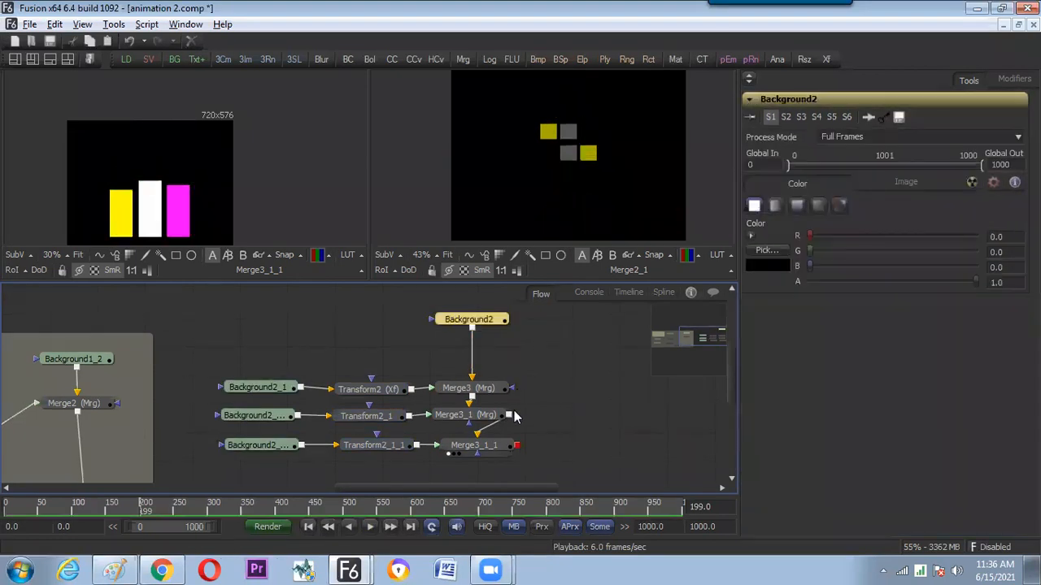
pyautogui.moveTo(489, 400)
pyautogui.mouseDown()
pyautogui.moveTo(501, 398)
pyautogui.moveTo(491, 401)
pyautogui.mouseUp()
pyautogui.moveTo(421, 403); pyautogui.dragTo(429, 398)
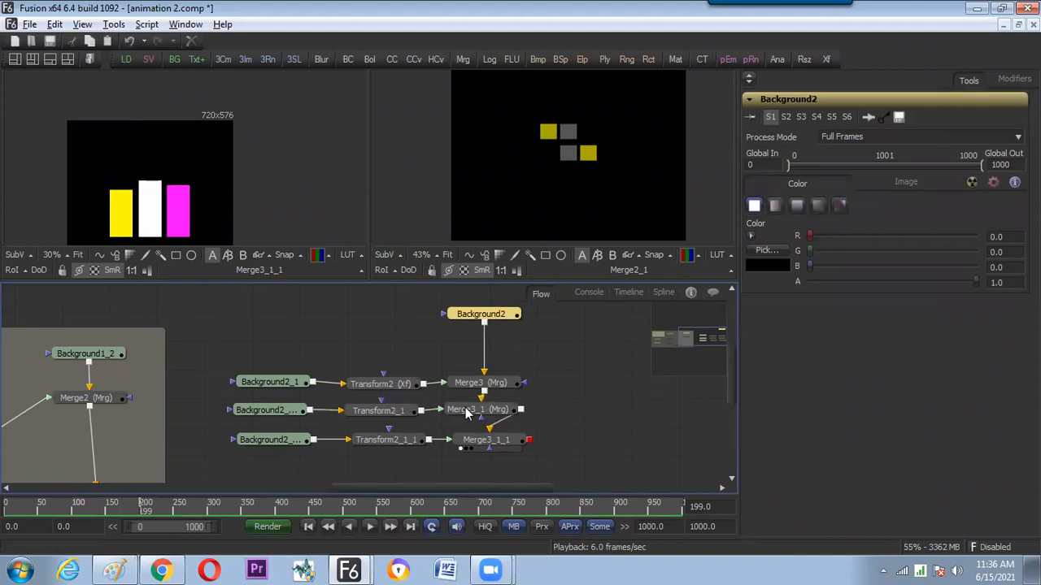
# Set the tile colour of the three Transform nodes to bright green (Red 128, Green 255, Blue 0).
pyautogui.moveTo(366, 345); pyautogui.dragTo(386, 479)
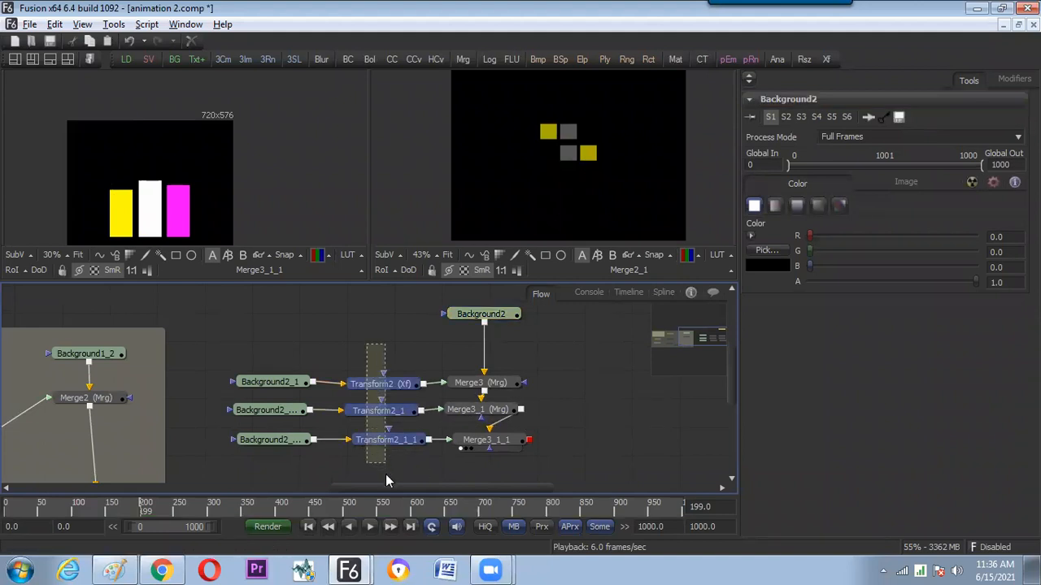
pyautogui.rightClick(400, 383)
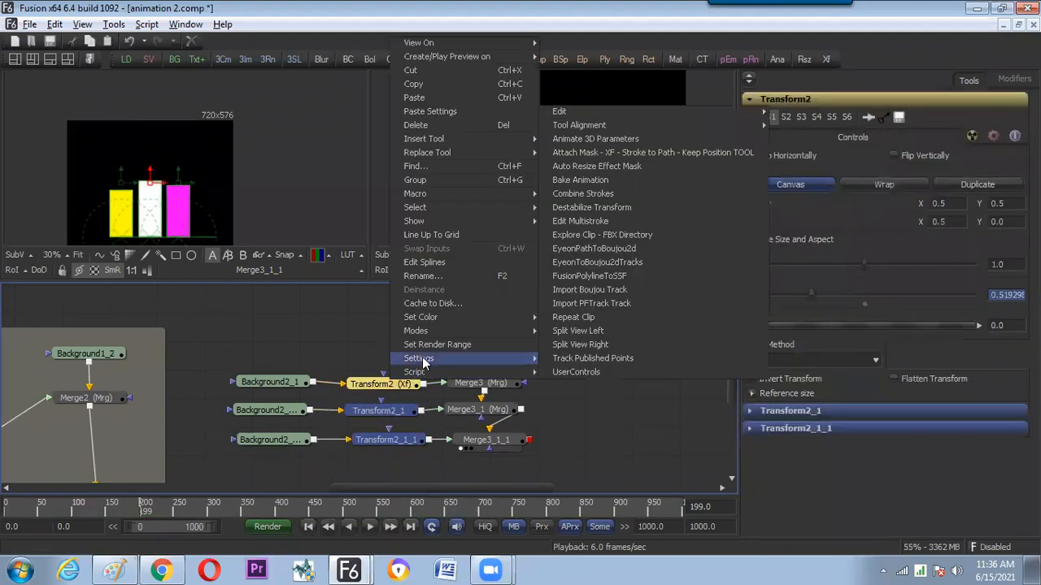
pyautogui.moveTo(365, 355); pyautogui.dragTo(390, 469)
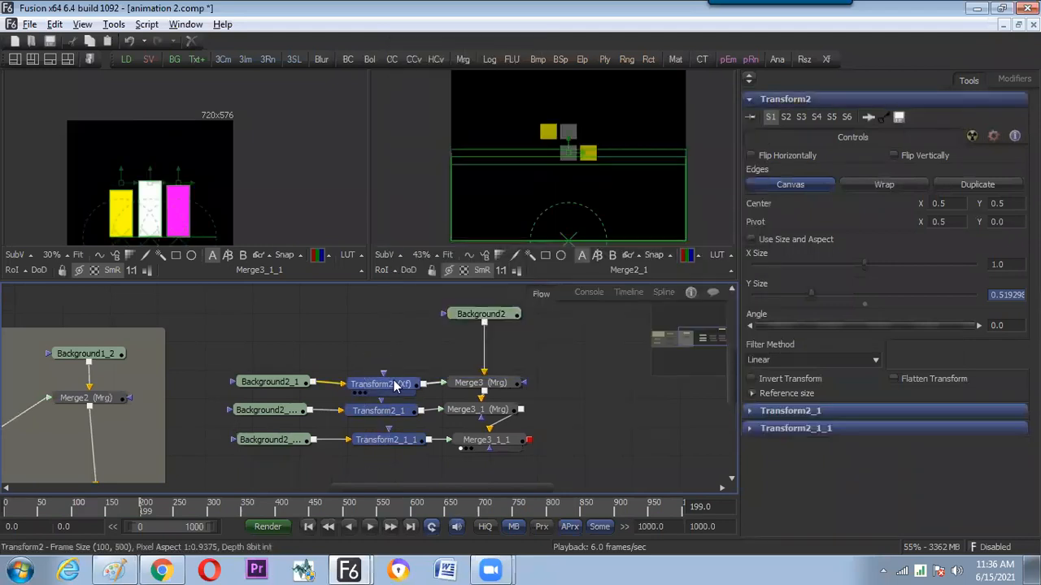
pyautogui.rightClick(400, 383)
pyautogui.moveTo(434, 334)
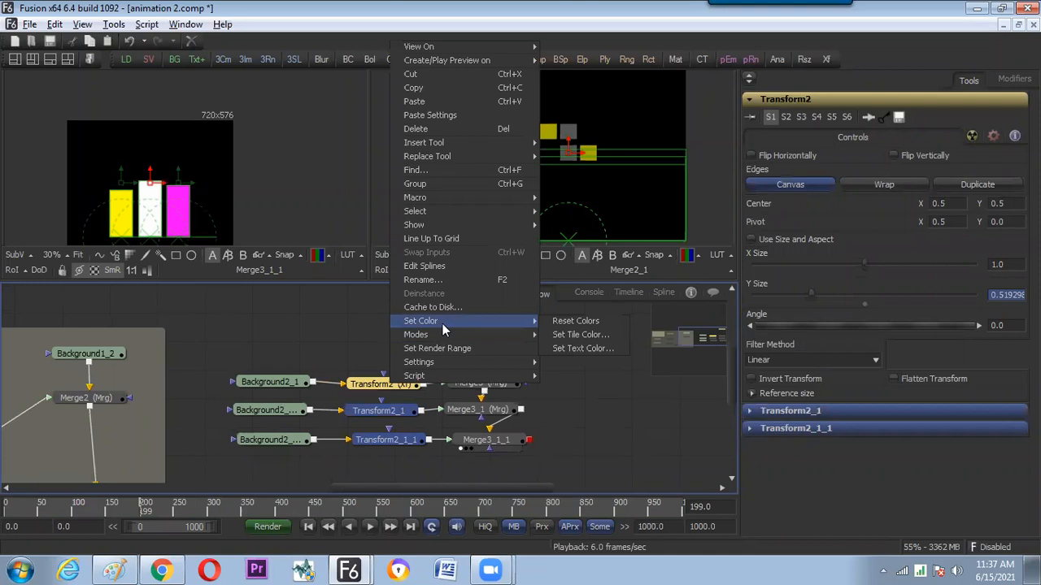
pyautogui.click(587, 334)
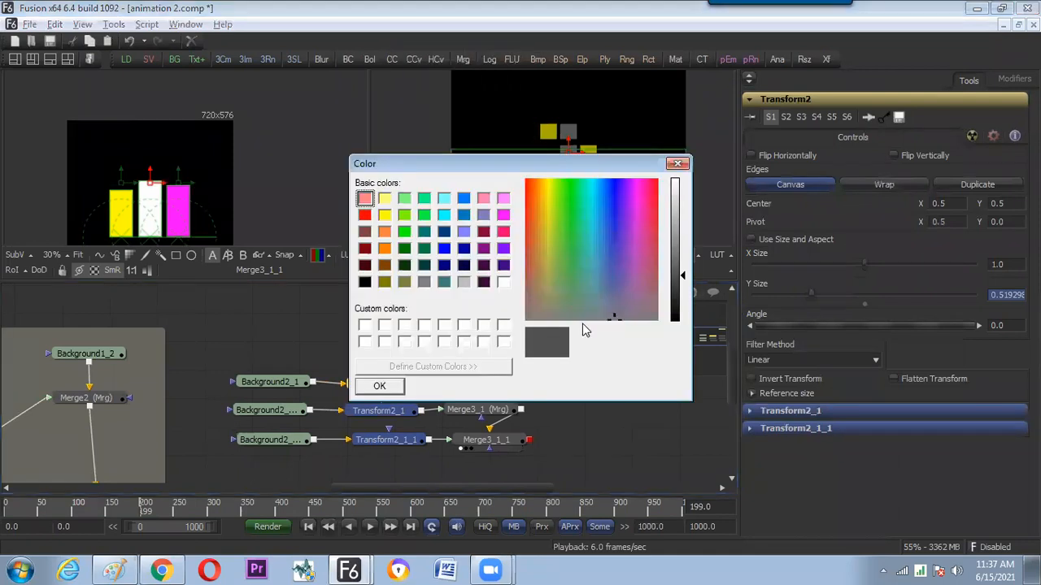
pyautogui.click(404, 214)
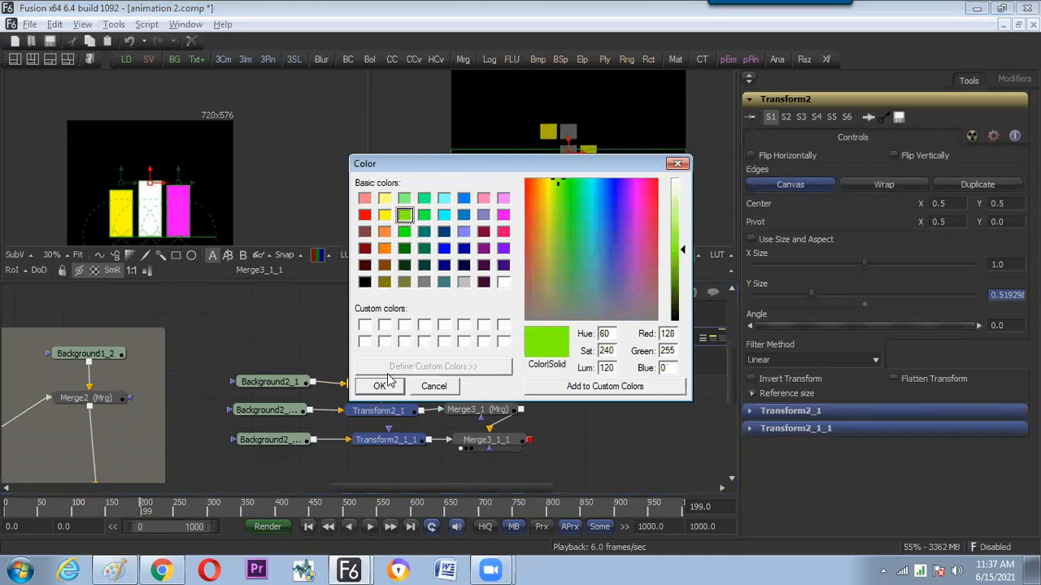
pyautogui.click(378, 386)
pyautogui.click(562, 399)
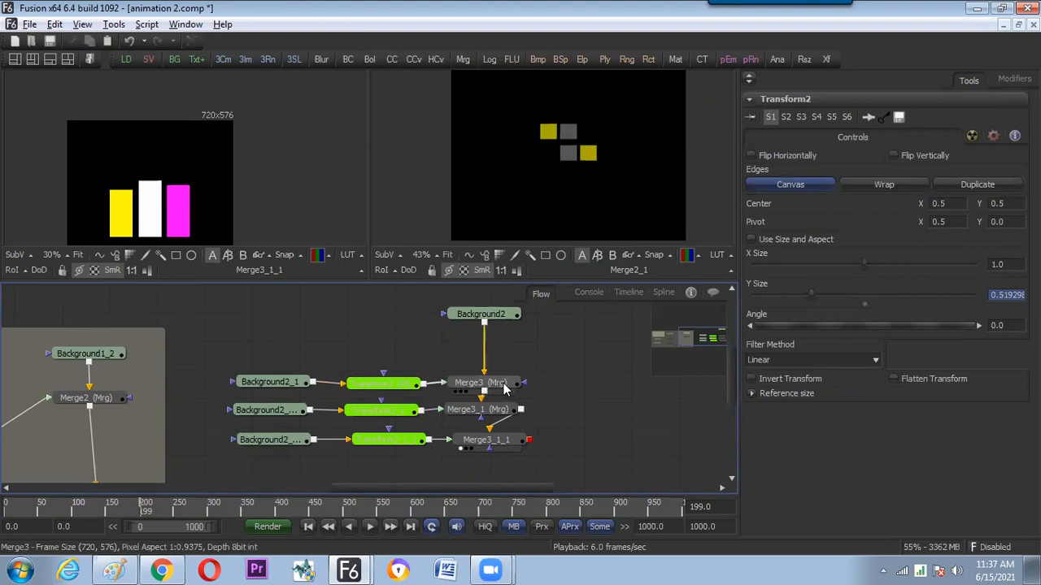
# Set the text colour of the three green Transform nodes to dark purple.
pyautogui.moveTo(378, 339); pyautogui.dragTo(384, 455)
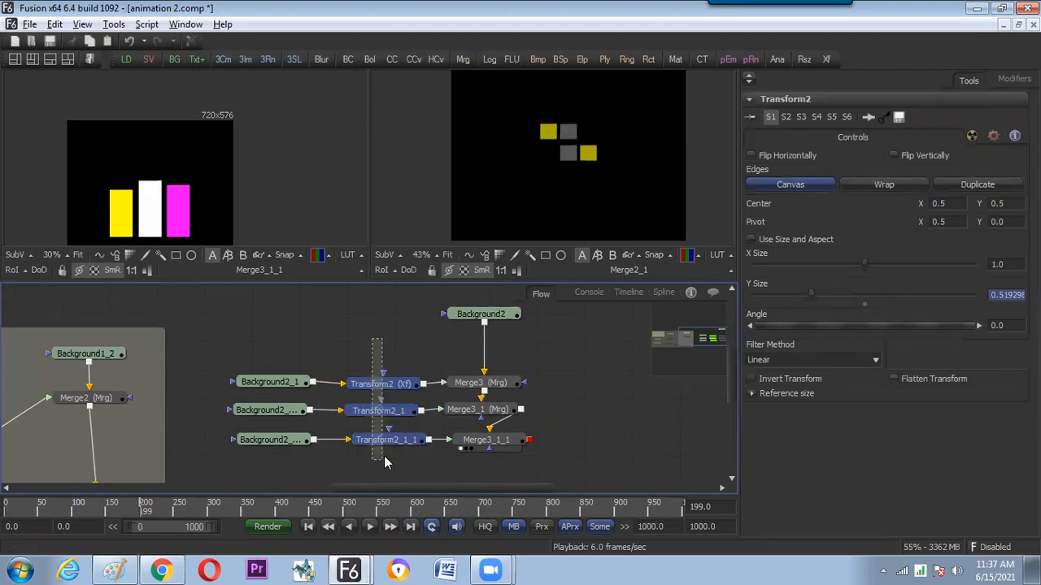
pyautogui.rightClick(382, 384)
pyautogui.moveTo(409, 376)
pyautogui.moveTo(434, 323)
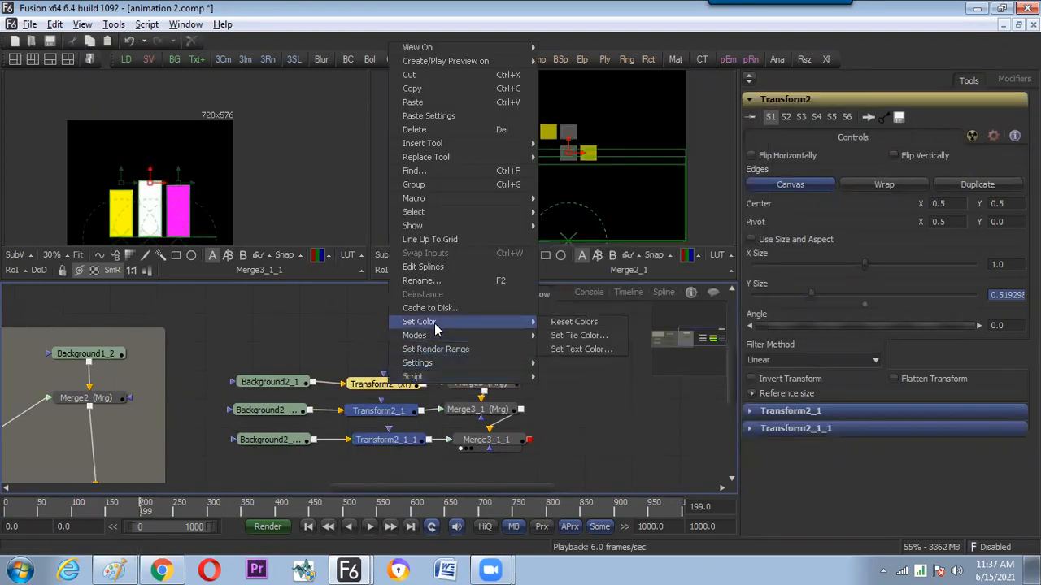
pyautogui.click(579, 349)
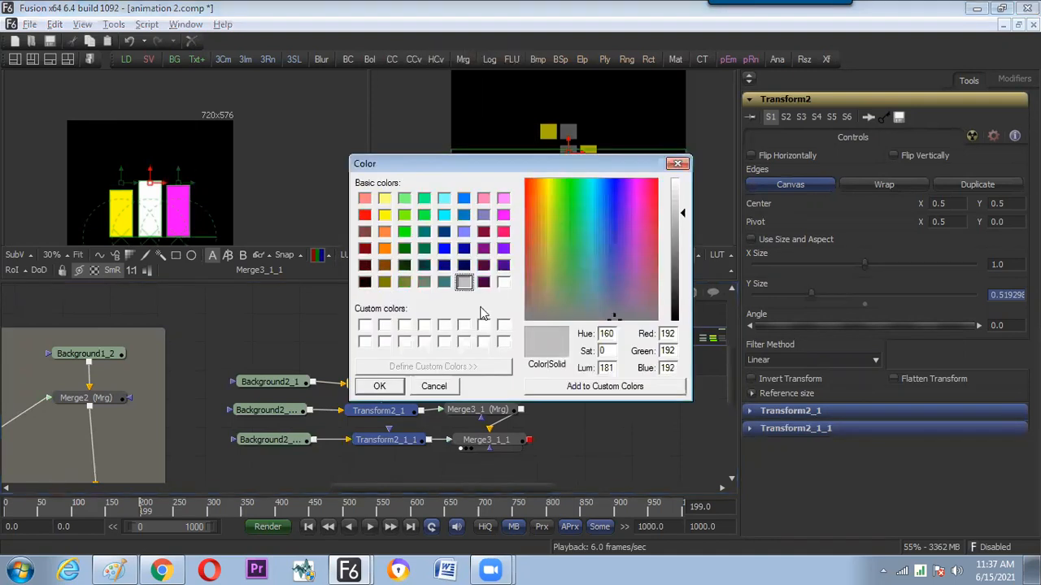
pyautogui.click(484, 281)
pyautogui.click(380, 388)
pyautogui.click(621, 430)
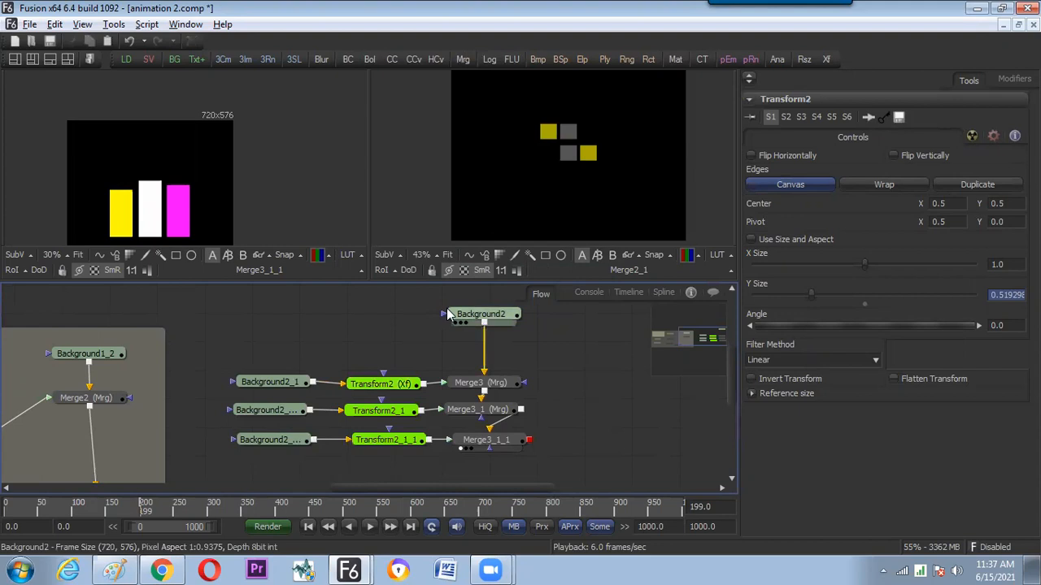
# Shift Background2 and the three Merge nodes further right in the flow, and reposition the green Transform nodes to even the spacing.
pyautogui.moveTo(456, 297); pyautogui.dragTo(523, 465)
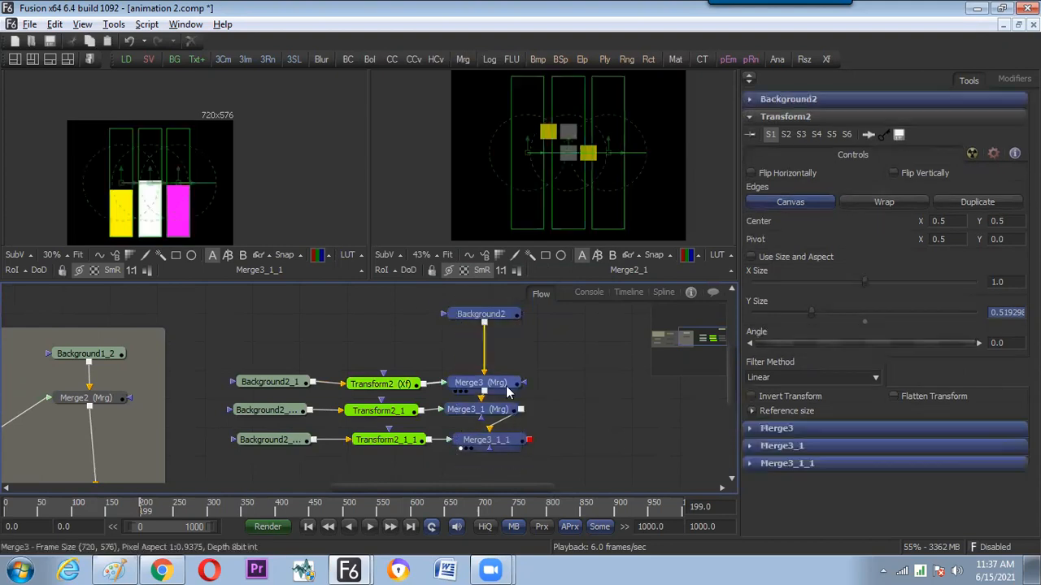
pyautogui.moveTo(506, 385); pyautogui.dragTo(539, 382)
pyautogui.click(566, 394)
pyautogui.click(395, 382)
pyautogui.moveTo(364, 346); pyautogui.dragTo(408, 446)
pyautogui.click(410, 446)
pyautogui.click(416, 473)
pyautogui.click(424, 469)
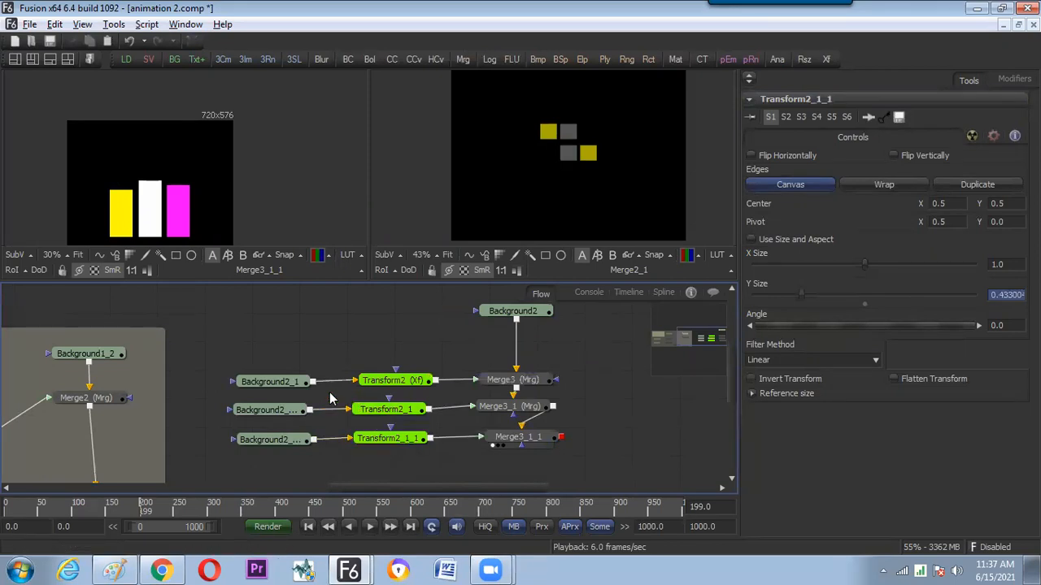
# Maximise the flow view and move the whole group of bar Background, Transform and Merge nodes further from the grey underlay.
pyautogui.click(284, 381)
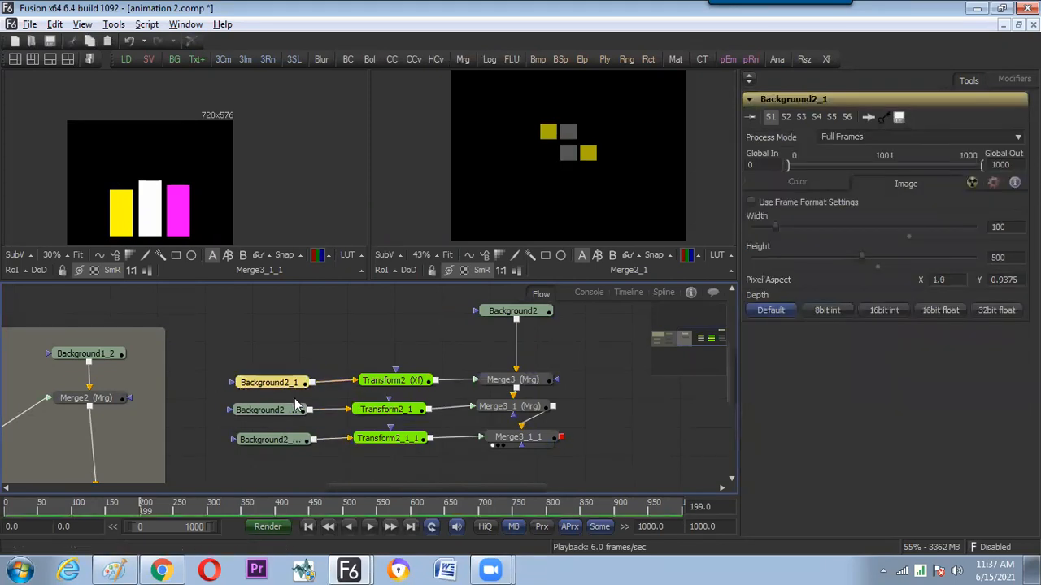
pyautogui.press('F4')
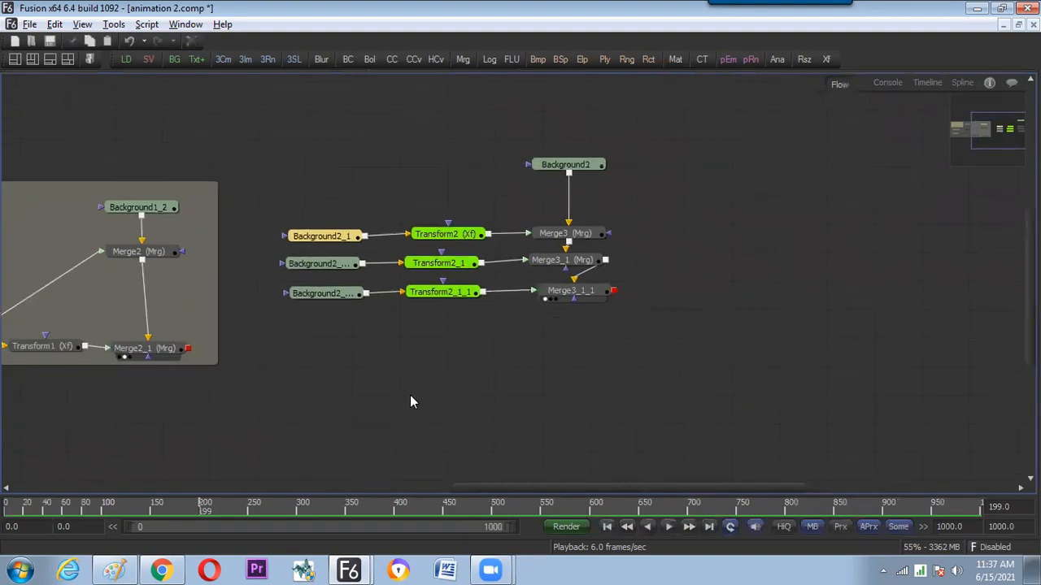
pyautogui.moveTo(340, 120); pyautogui.dragTo(522, 297)
pyautogui.moveTo(577, 343); pyautogui.dragTo(581, 347)
pyautogui.click(618, 387)
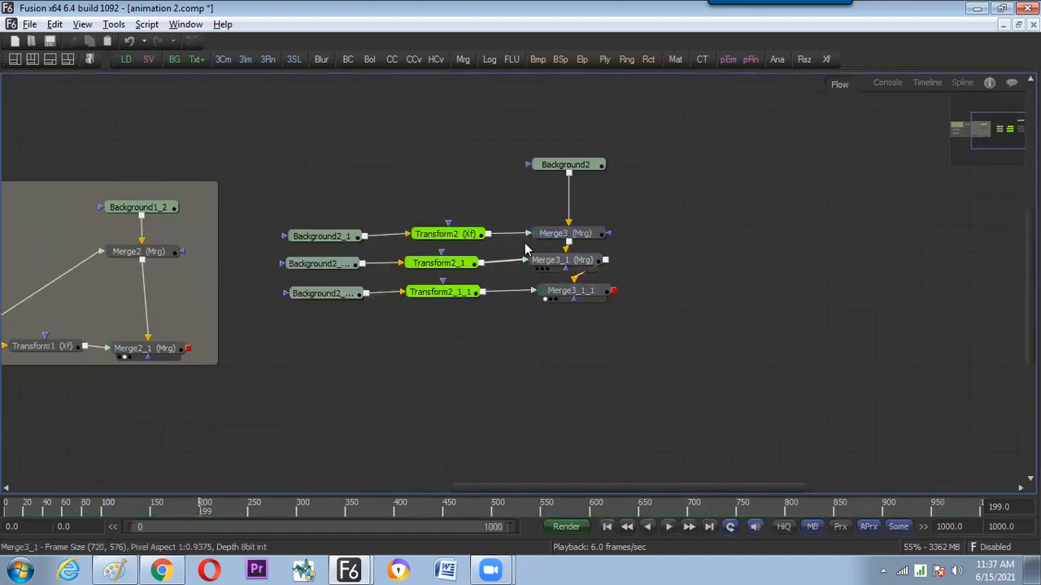
pyautogui.moveTo(255, 130); pyautogui.dragTo(597, 351)
pyautogui.moveTo(594, 293); pyautogui.dragTo(671, 379)
pyautogui.click(719, 377)
pyautogui.click(654, 371)
# Turn on the flow's Arrange Tools to Grid option.
pyautogui.rightClick(457, 202)
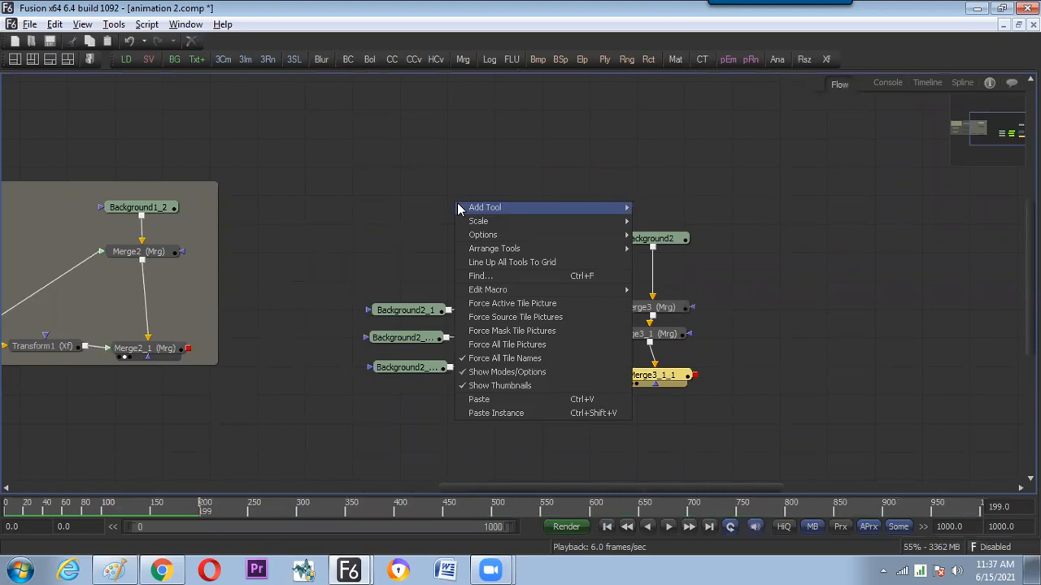
pyautogui.moveTo(483, 214)
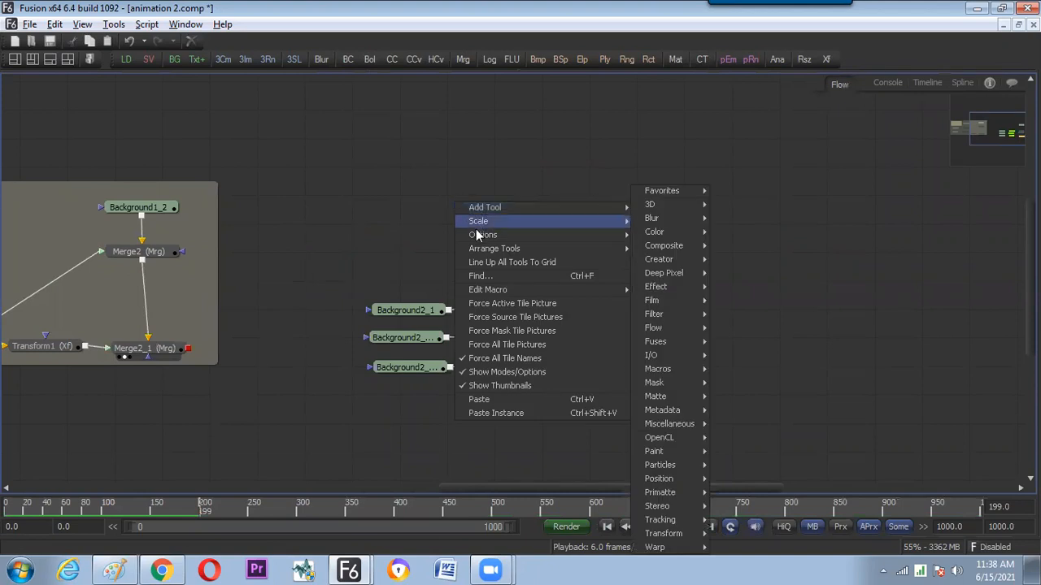
pyautogui.moveTo(480, 235)
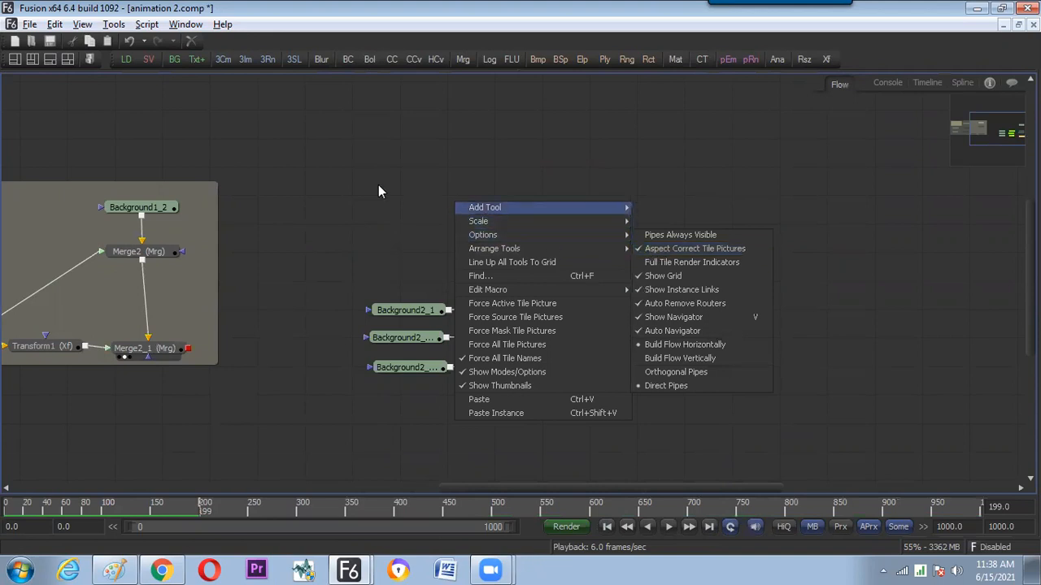
pyautogui.rightClick(335, 141)
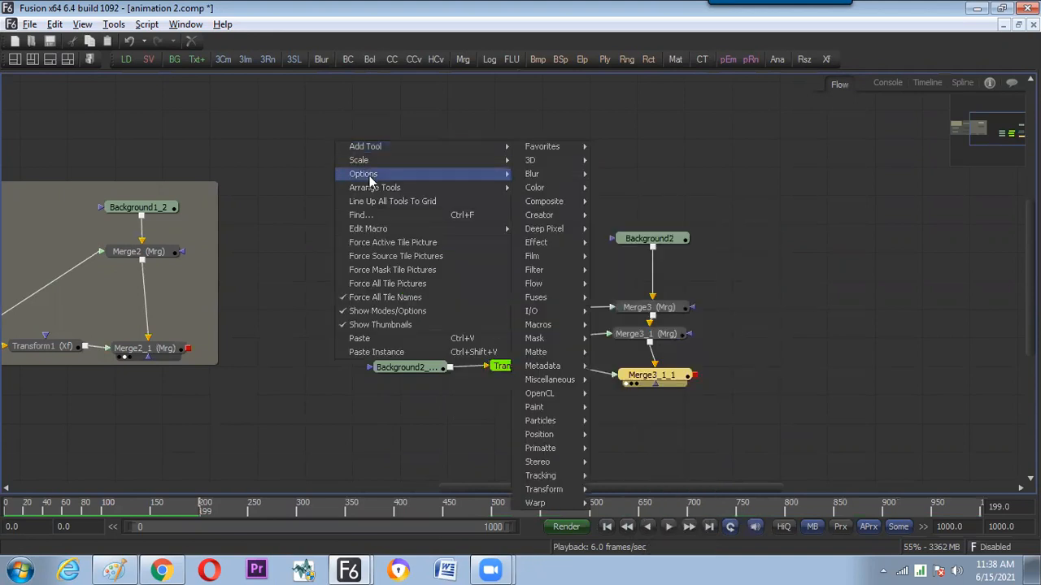
pyautogui.moveTo(385, 188)
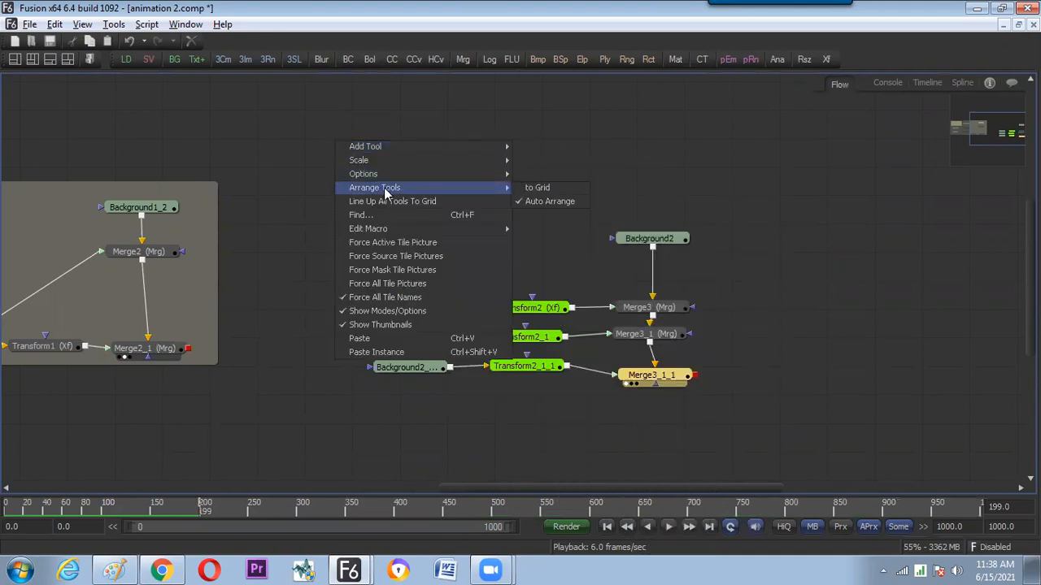
pyautogui.click(550, 187)
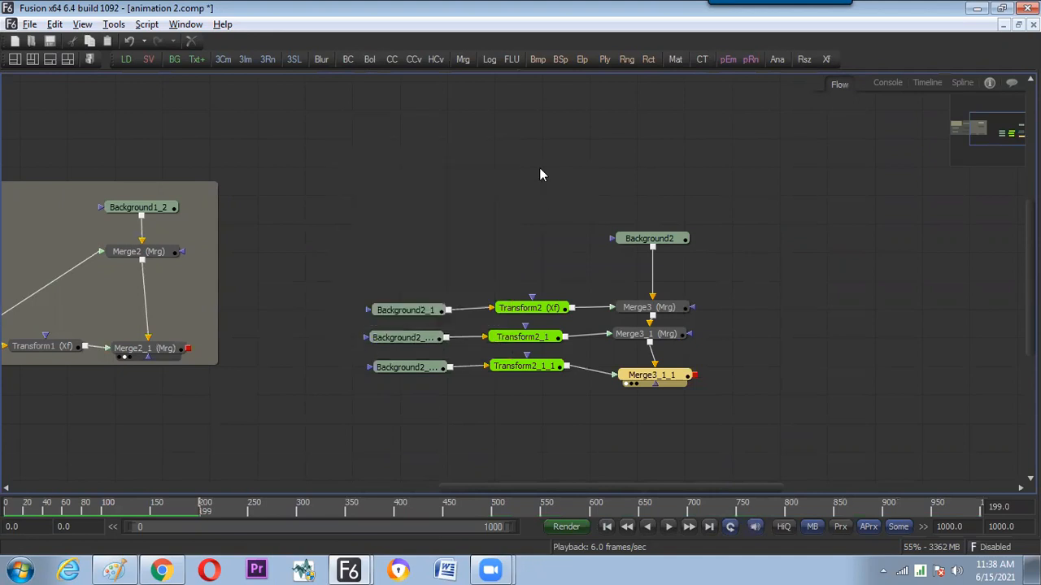
# Snap the bar Background, Transform and Merge nodes to the grid in straight rows and columns, with Background2 directly above Merge3.
pyautogui.click(428, 314)
pyautogui.moveTo(429, 307); pyautogui.dragTo(427, 308)
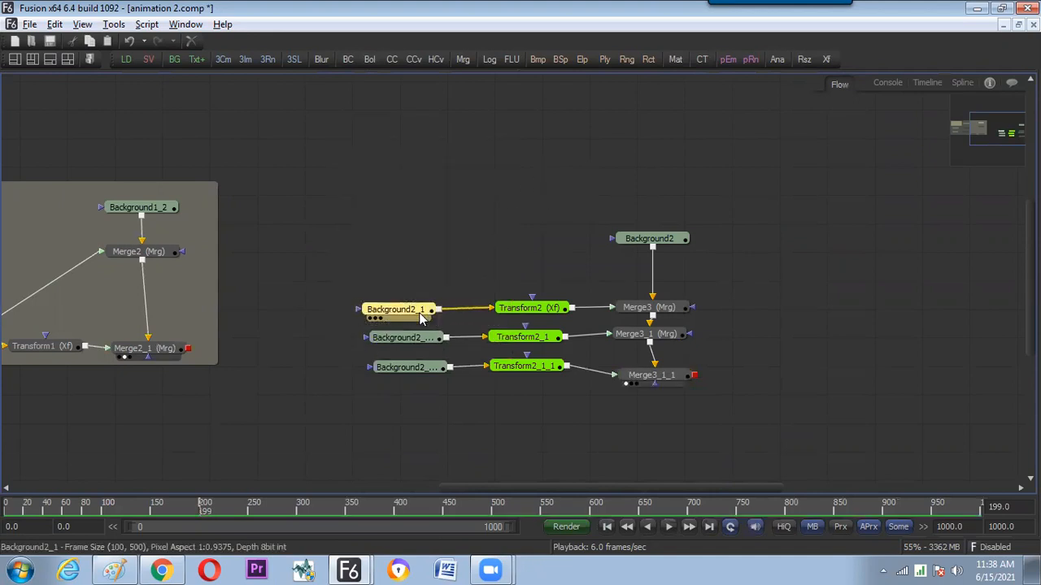
pyautogui.moveTo(532, 309); pyautogui.dragTo(496, 339)
pyautogui.moveTo(395, 340); pyautogui.dragTo(380, 345)
pyautogui.moveTo(403, 367); pyautogui.dragTo(389, 366)
pyautogui.moveTo(506, 366); pyautogui.dragTo(472, 366)
pyautogui.moveTo(624, 367); pyautogui.dragTo(605, 367)
pyautogui.moveTo(648, 334); pyautogui.dragTo(632, 309)
pyautogui.moveTo(646, 240); pyautogui.dragTo(593, 261)
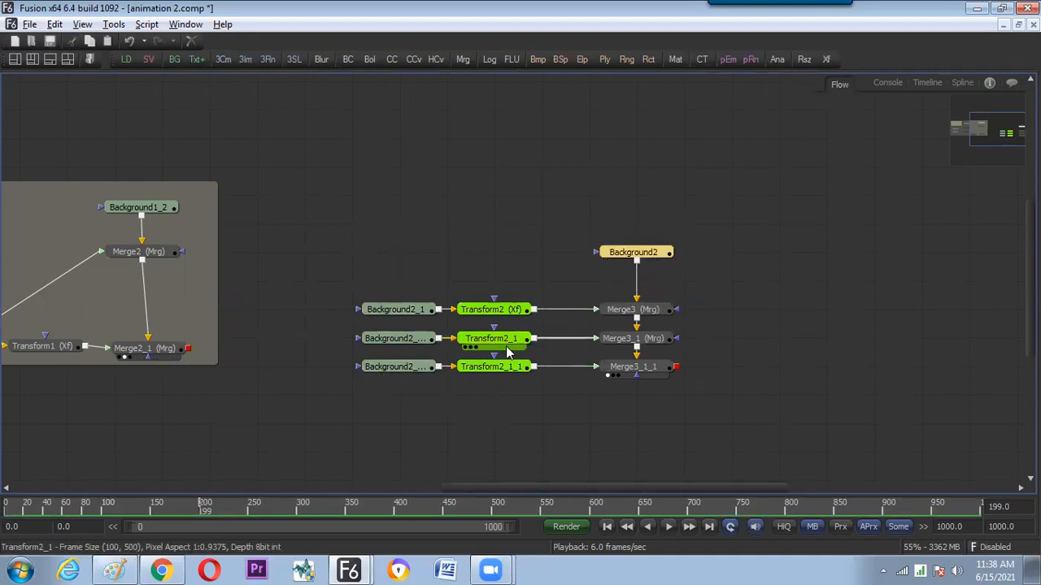
# Move the three green Transform nodes together along their rows until they sit close to the Merge nodes.
pyautogui.moveTo(488, 280); pyautogui.dragTo(502, 377)
pyautogui.moveTo(517, 341); pyautogui.dragTo(565, 340)
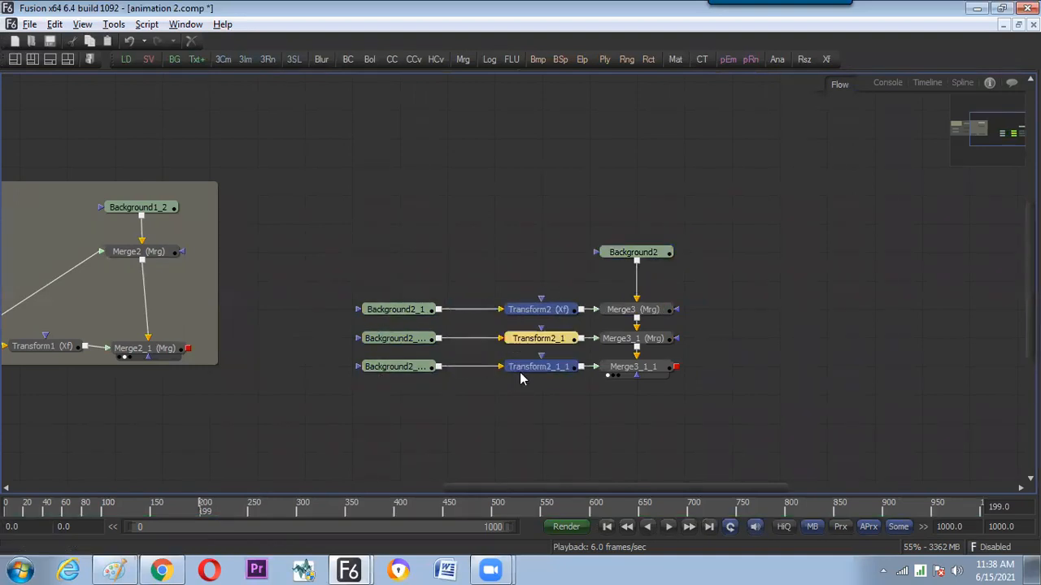
pyautogui.click(538, 403)
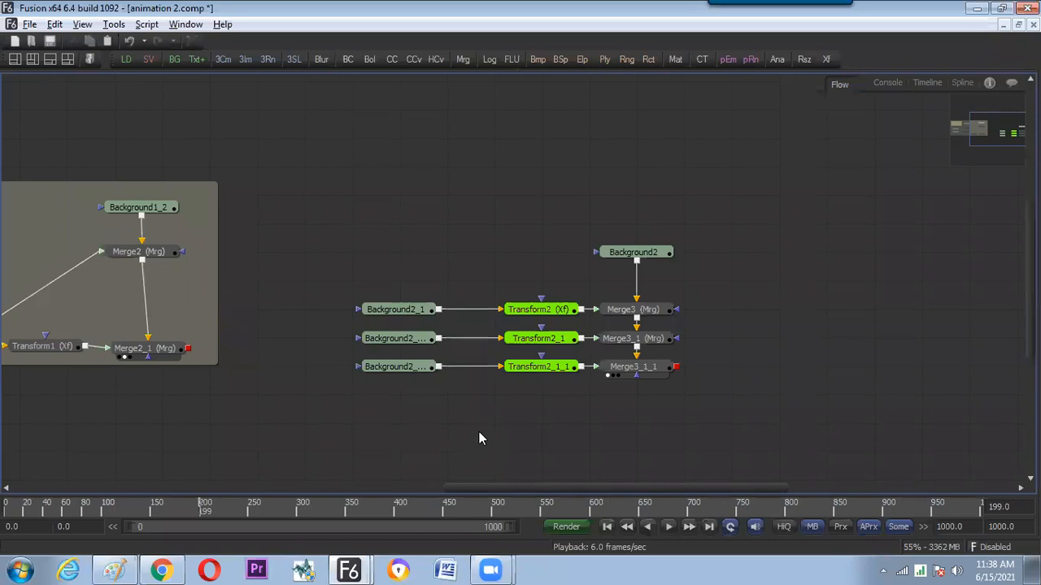
# Review the Arrange Tools options and spread the three bar Background nodes vertically apart from their Transform rows.
pyautogui.rightClick(429, 163)
pyautogui.moveTo(456, 214)
pyautogui.click(630, 210)
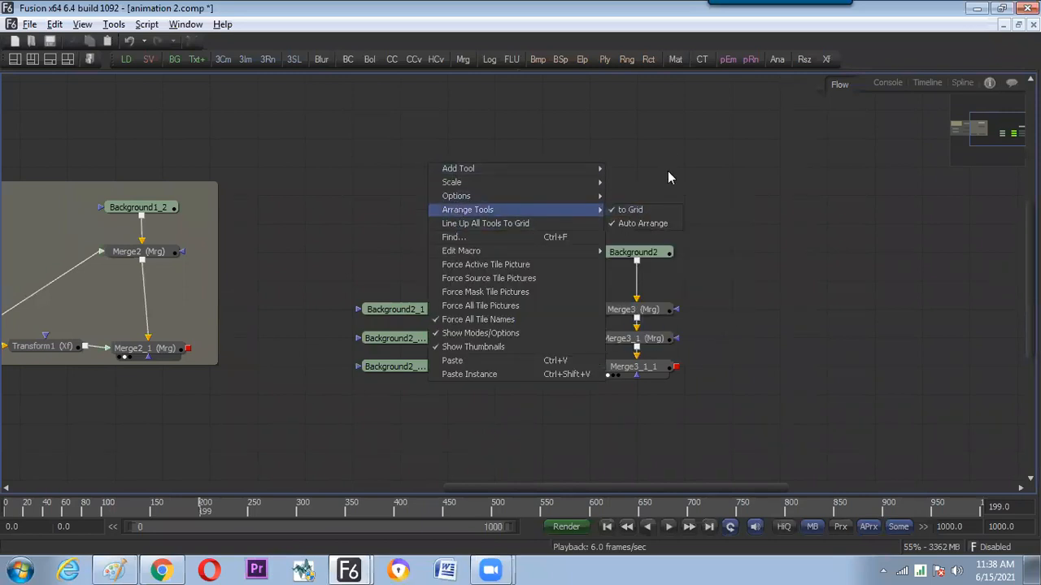
pyautogui.click(598, 204)
pyautogui.moveTo(409, 310); pyautogui.dragTo(481, 216)
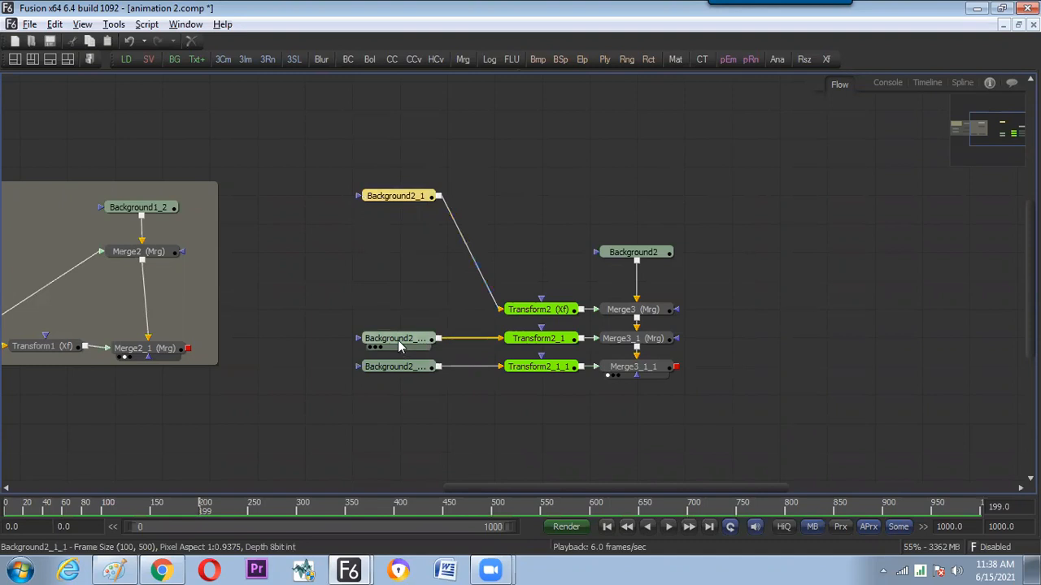
pyautogui.moveTo(398, 339); pyautogui.dragTo(398, 281)
pyautogui.moveTo(402, 367); pyautogui.dragTo(403, 448)
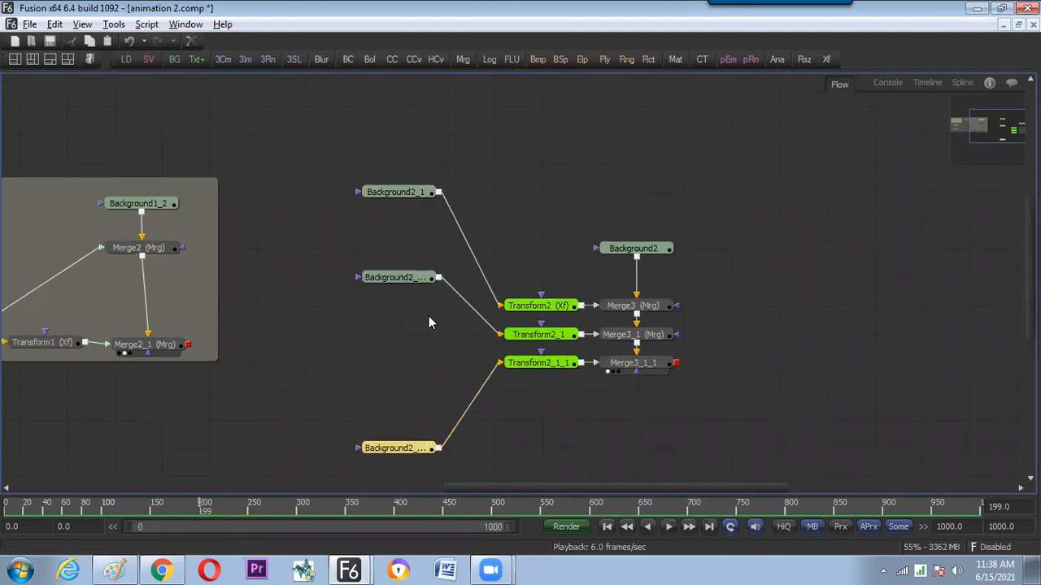
pyautogui.moveTo(404, 284); pyautogui.dragTo(404, 311)
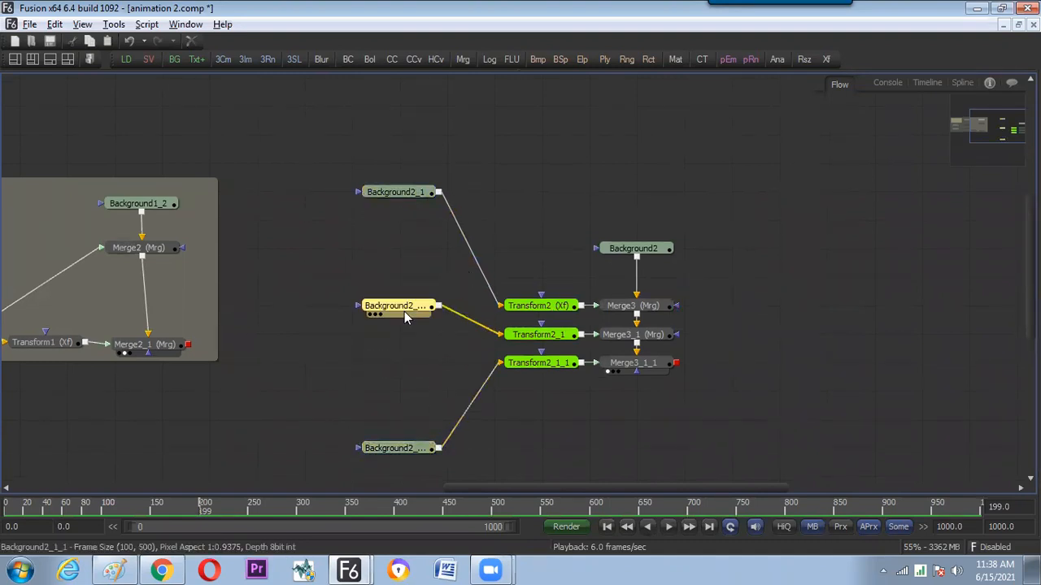
# Switch the flow connections to Orthogonal Pipes and even out the vertical spacing of the three bar Background nodes around Transform2_1.
pyautogui.rightClick(419, 248)
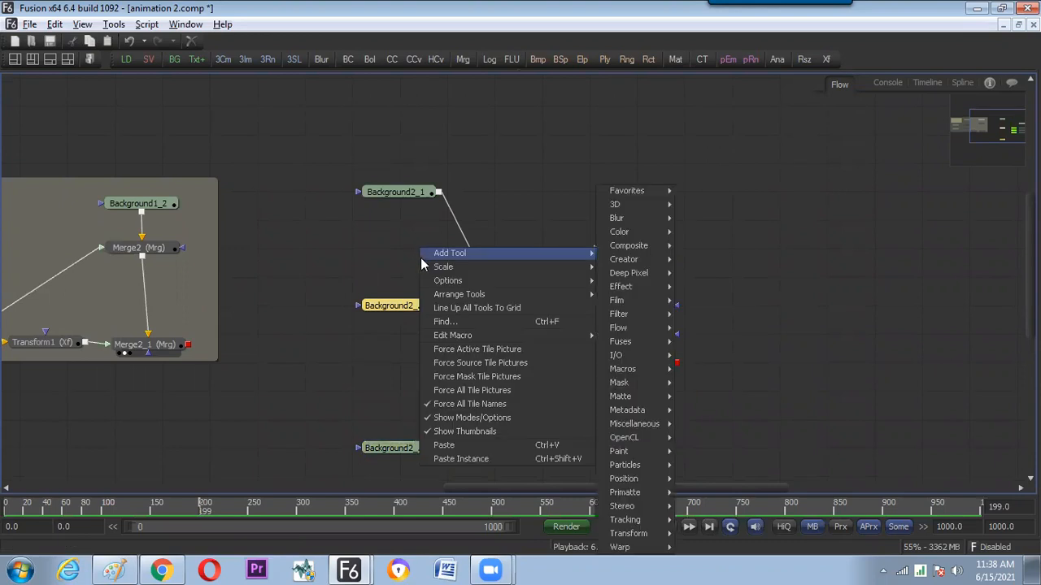
pyautogui.moveTo(430, 267)
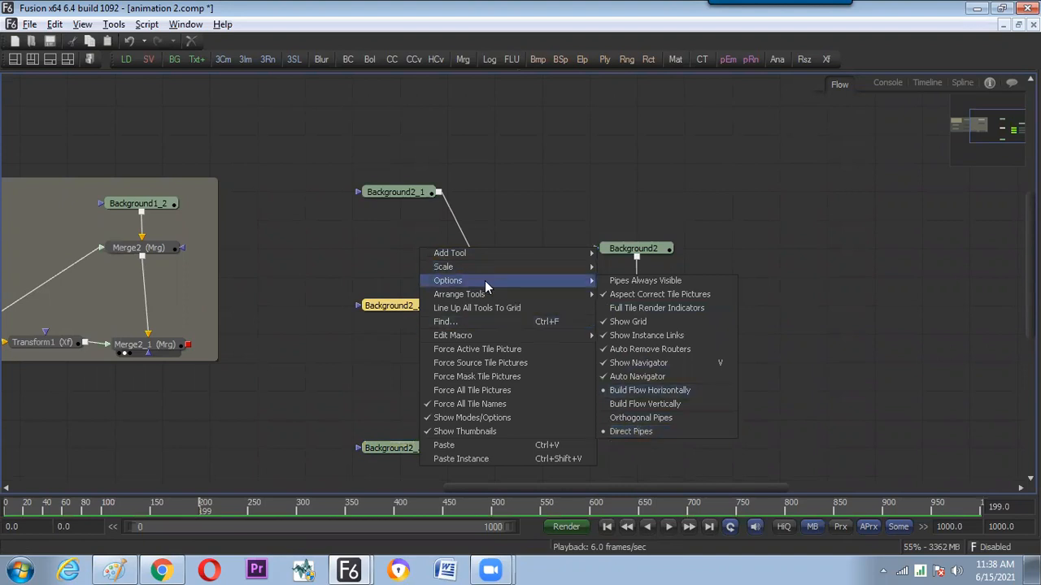
pyautogui.click(631, 418)
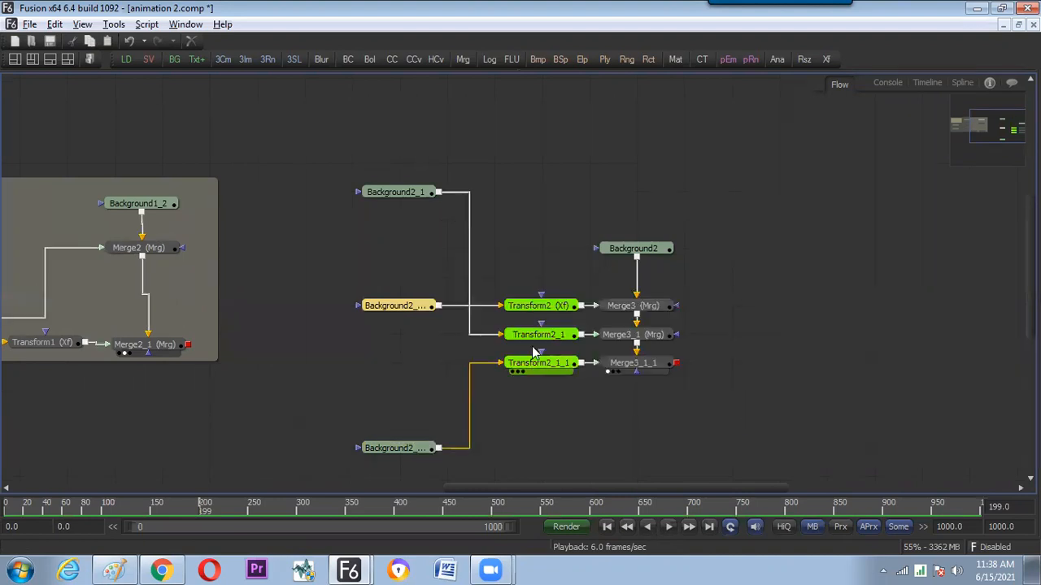
pyautogui.moveTo(406, 309); pyautogui.dragTo(411, 348)
pyautogui.moveTo(415, 195); pyautogui.dragTo(417, 254)
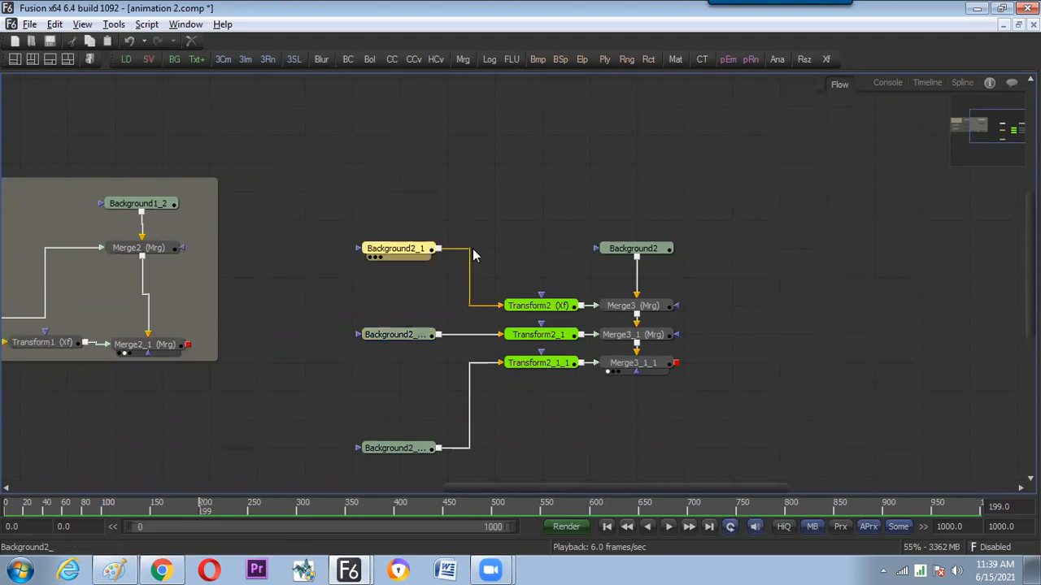
pyautogui.moveTo(413, 453); pyautogui.dragTo(418, 419)
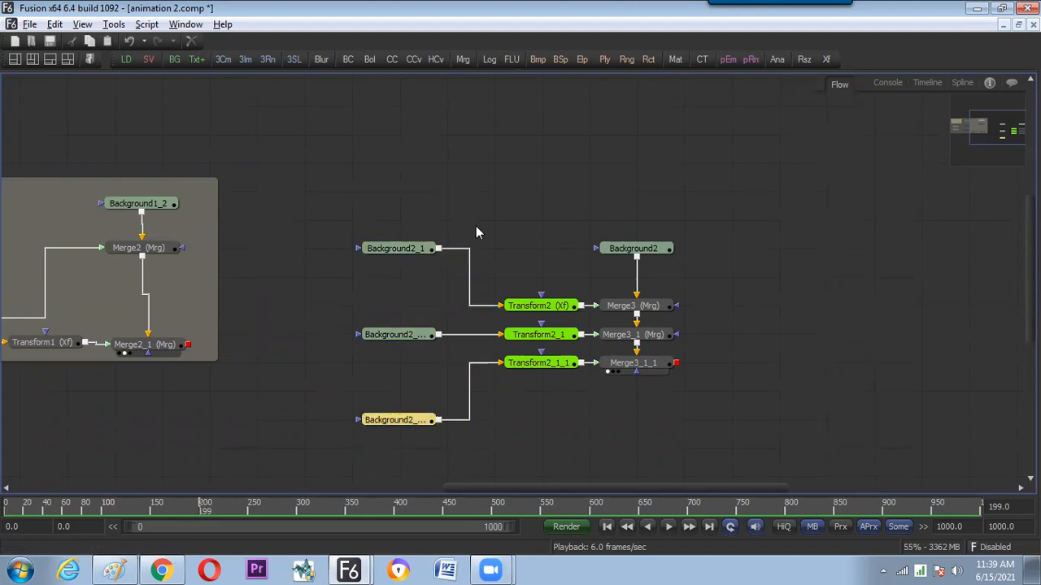
# Review the flow's grid arrangement and pipe style options without changing them.
pyautogui.rightClick(519, 218)
pyautogui.moveTo(666, 222)
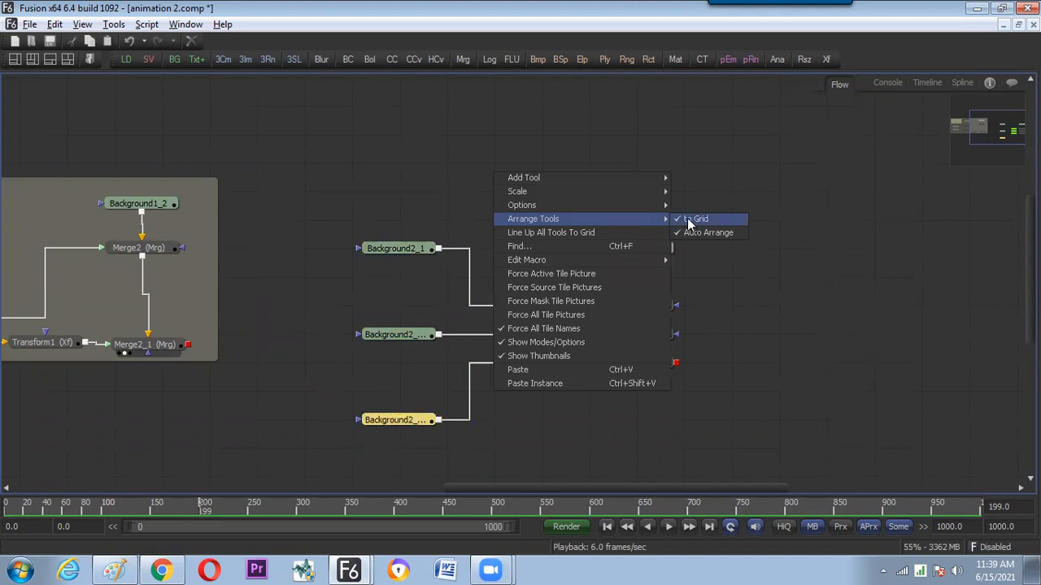
pyautogui.moveTo(638, 203)
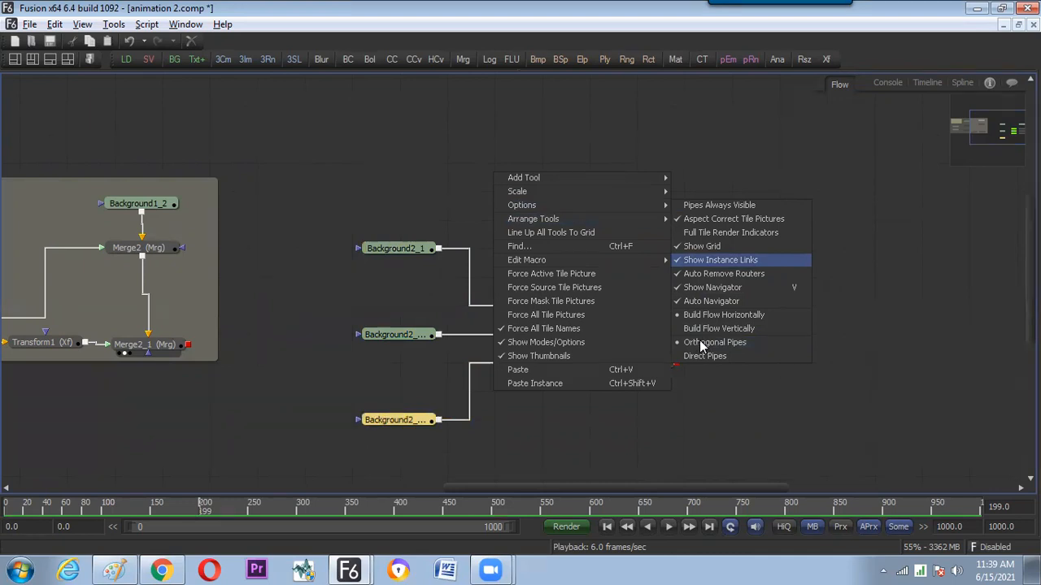
pyautogui.click(876, 329)
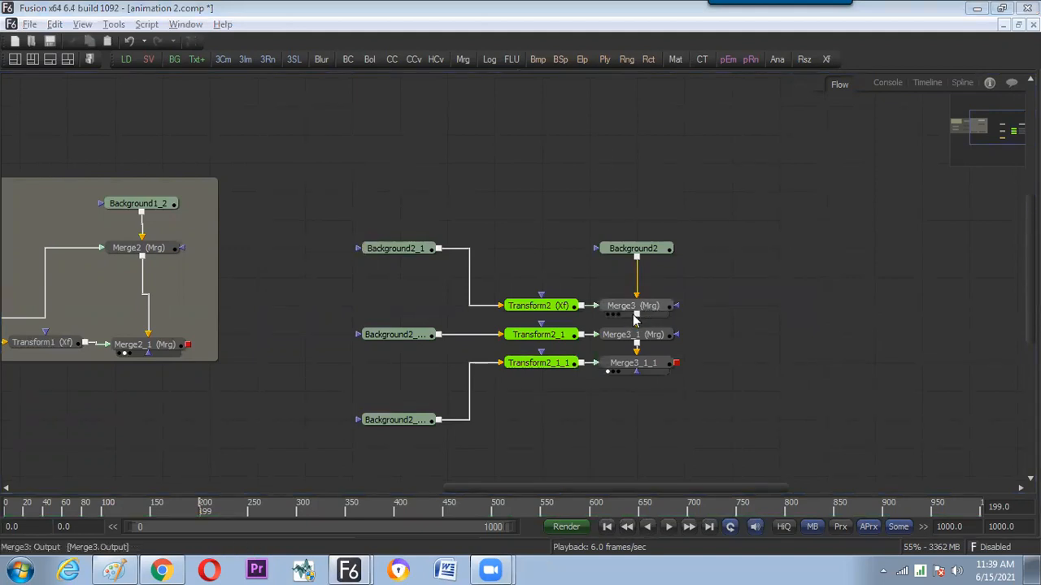
# Switch to Paint and handwrite the boxed green note "ORTHOGONAL PIPE" beside the zoom and pan notes.
pyautogui.hotkey('alt', 'Tab')
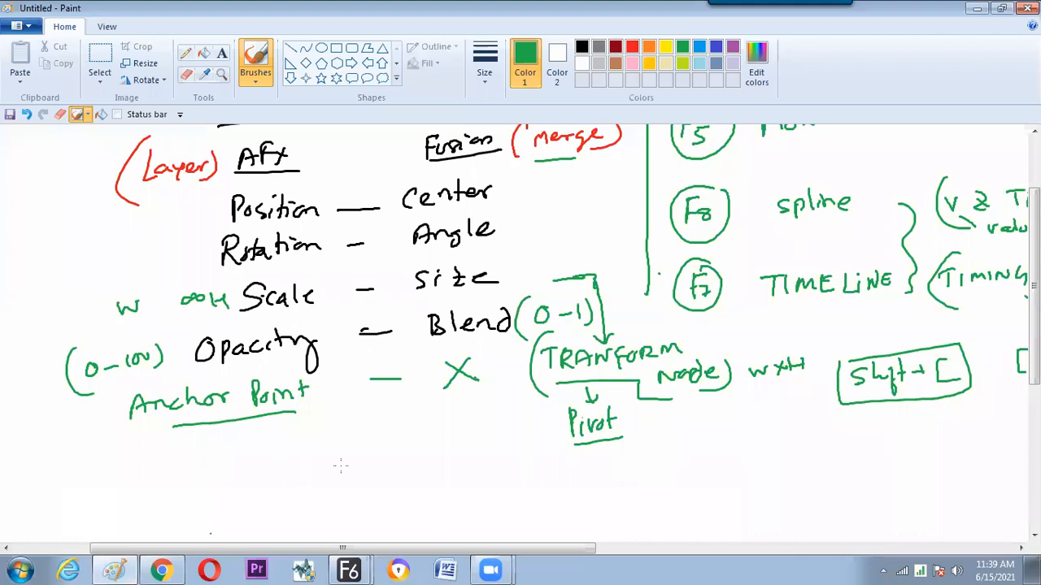
pyautogui.hscroll(10, 699, 476)
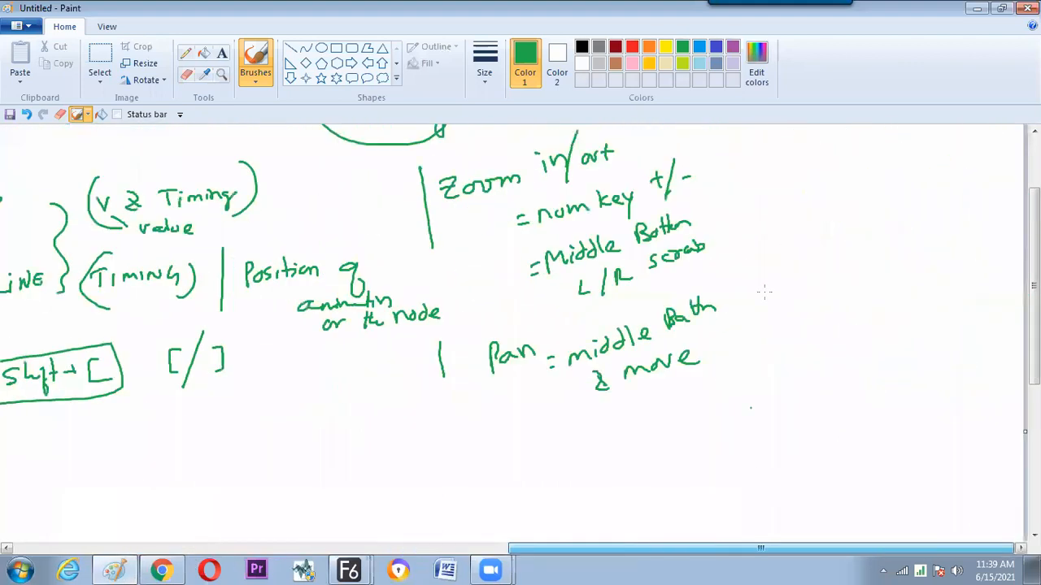
pyautogui.moveTo(790, 192)
pyautogui.mouseDown()
pyautogui.moveTo(798, 209)
pyautogui.moveTo(809, 205)
pyautogui.mouseUp()
pyautogui.moveTo(813, 187)
pyautogui.mouseDown()
pyautogui.moveTo(852, 185)
pyautogui.moveTo(895, 185)
pyautogui.moveTo(895, 173)
pyautogui.moveTo(905, 184)
pyautogui.moveTo(958, 189)
pyautogui.mouseUp()
pyautogui.moveTo(956, 167); pyautogui.dragTo(966, 184)
pyautogui.moveTo(973, 171)
pyautogui.mouseDown()
pyautogui.moveTo(974, 183)
pyautogui.moveTo(987, 168)
pyautogui.mouseUp()
pyautogui.moveTo(991, 167)
pyautogui.mouseDown()
pyautogui.moveTo(974, 184)
pyautogui.moveTo(987, 174)
pyautogui.mouseUp()
pyautogui.hotkey('ctrl', 'z')
pyautogui.hotkey('ctrl', 'z')
pyautogui.moveTo(985, 167); pyautogui.dragTo(994, 179)
pyautogui.moveTo(753, 182)
pyautogui.mouseDown()
pyautogui.moveTo(996, 150)
pyautogui.moveTo(758, 254)
pyautogui.moveTo(748, 182)
pyautogui.mouseUp()
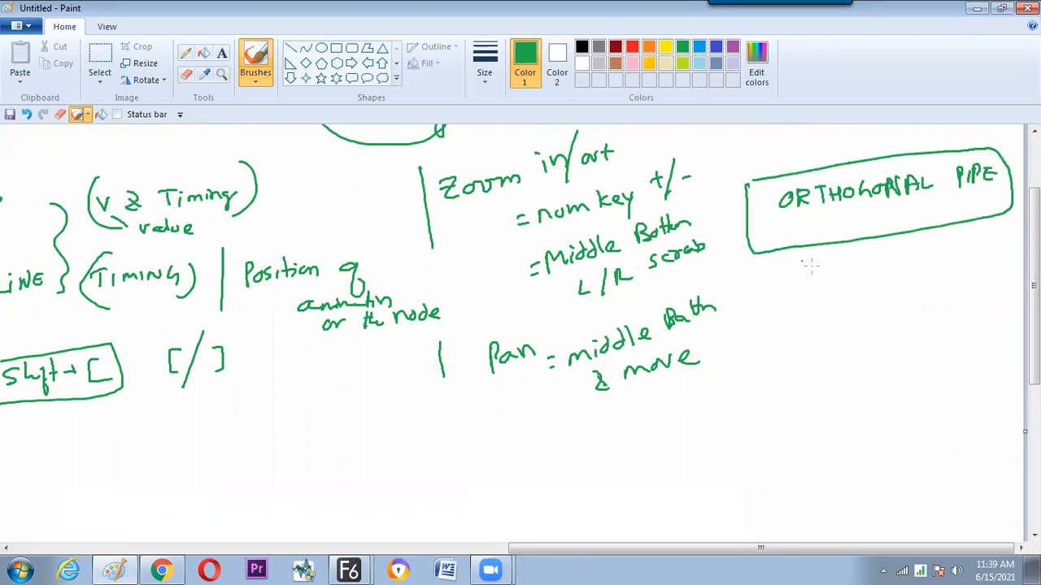
# Handwrite a circled "flow" with "RC" below the box, linked to "option" with an arrow pointing back to the box.
pyautogui.moveTo(818, 261); pyautogui.dragTo(808, 286)
pyautogui.moveTo(805, 277); pyautogui.dragTo(825, 281)
pyautogui.moveTo(839, 270); pyautogui.dragTo(842, 270)
pyautogui.moveTo(846, 265)
pyautogui.mouseDown()
pyautogui.moveTo(863, 265)
pyautogui.moveTo(791, 286)
pyautogui.moveTo(879, 278)
pyautogui.moveTo(875, 249)
pyautogui.moveTo(850, 251)
pyautogui.moveTo(898, 278)
pyautogui.moveTo(933, 274)
pyautogui.mouseUp()
pyautogui.click(917, 273)
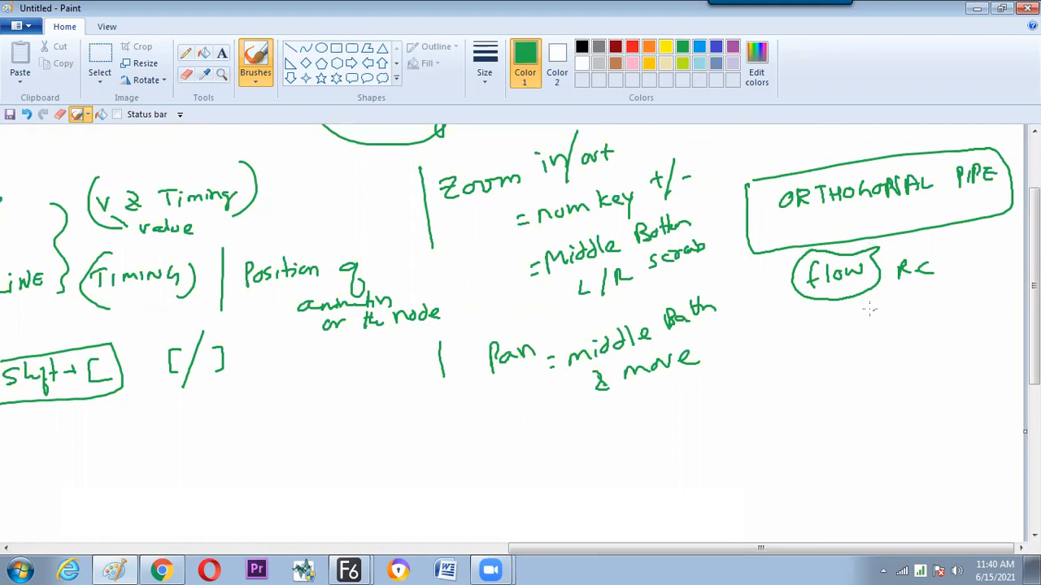
pyautogui.moveTo(912, 284)
pyautogui.mouseDown()
pyautogui.moveTo(897, 317)
pyautogui.moveTo(910, 337)
pyautogui.mouseUp()
pyautogui.moveTo(909, 317)
pyautogui.mouseDown()
pyautogui.moveTo(910, 329)
pyautogui.moveTo(928, 329)
pyautogui.mouseUp()
pyautogui.moveTo(923, 320)
pyautogui.mouseDown()
pyautogui.moveTo(950, 311)
pyautogui.moveTo(969, 322)
pyautogui.moveTo(986, 231)
pyautogui.moveTo(993, 241)
pyautogui.mouseUp()
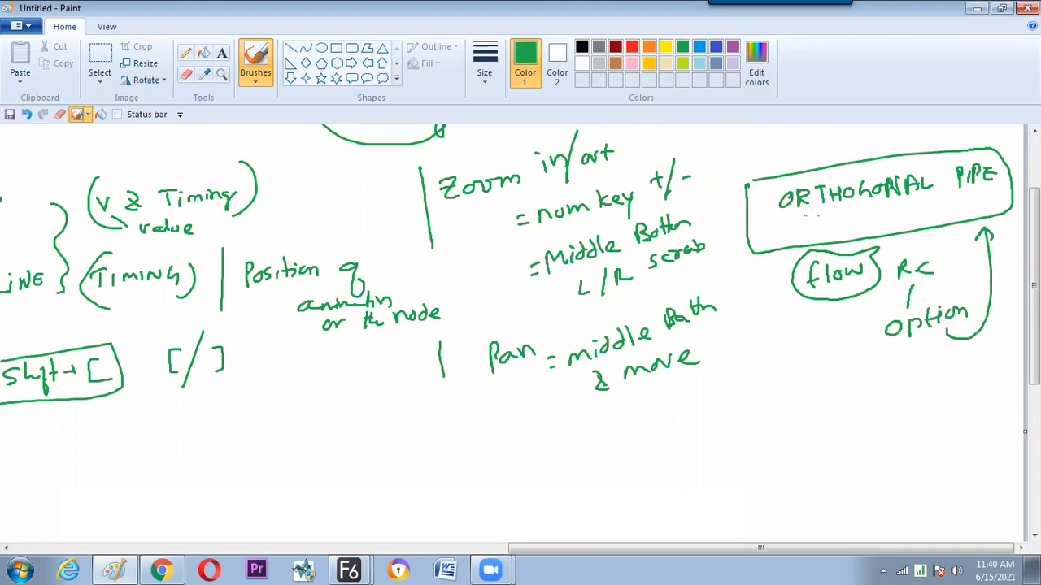
# Handwrite "Direct PIPE" with a slanted line and tick above the boxed note, and draw border lines around the pipe notes.
pyautogui.moveTo(796, 144); pyautogui.dragTo(715, 210)
pyautogui.moveTo(726, 158); pyautogui.dragTo(726, 174)
pyautogui.moveTo(725, 156)
pyautogui.mouseDown()
pyautogui.moveTo(739, 163)
pyautogui.moveTo(729, 174)
pyautogui.mouseUp()
pyautogui.moveTo(743, 158); pyautogui.dragTo(755, 166)
pyautogui.moveTo(755, 159); pyautogui.dragTo(774, 148)
pyautogui.moveTo(785, 141); pyautogui.dragTo(803, 147)
pyautogui.moveTo(804, 134)
pyautogui.mouseDown()
pyautogui.moveTo(824, 143)
pyautogui.moveTo(896, 126)
pyautogui.mouseUp()
pyautogui.moveTo(773, 223); pyautogui.dragTo(785, 228)
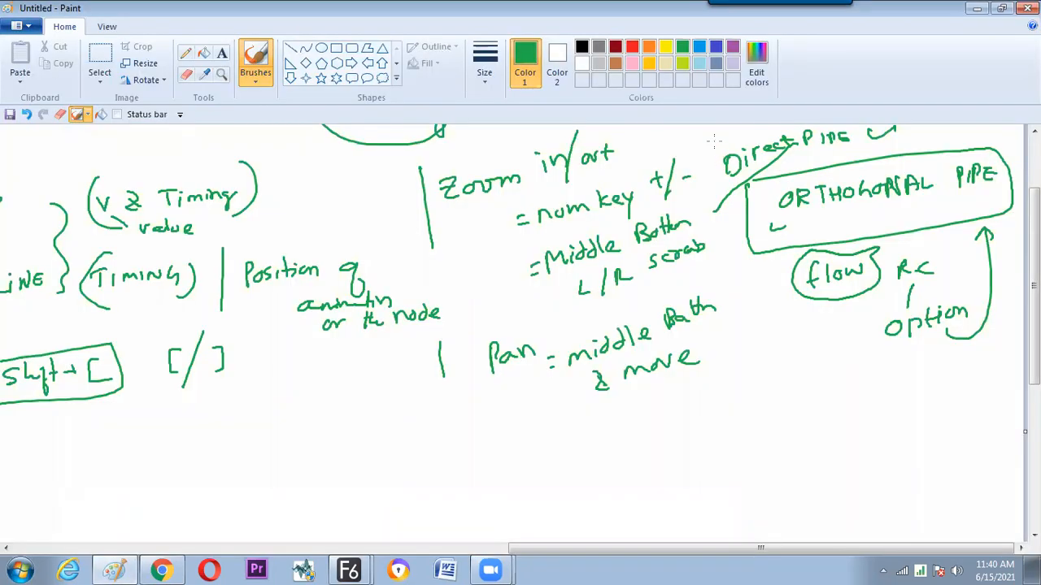
pyautogui.moveTo(716, 135); pyautogui.dragTo(726, 331)
pyautogui.moveTo(755, 373); pyautogui.dragTo(924, 367)
# Switch back to Fusion and paste four more Merge nodes in a chain after Merge3_1_1.
pyautogui.hotkey('alt', 'Tab')
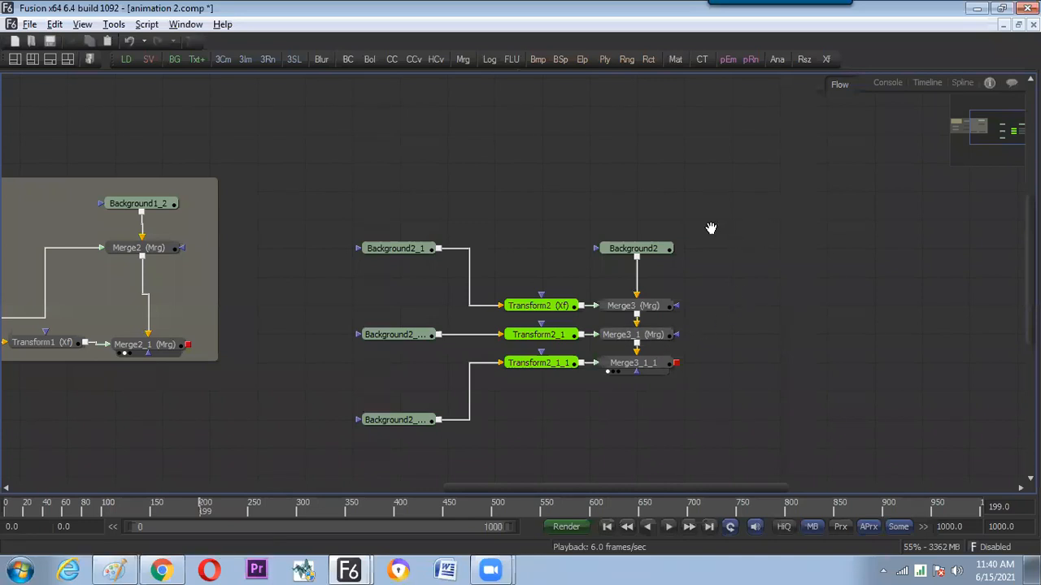
pyautogui.moveTo(711, 228); pyautogui.dragTo(525, 205)
pyautogui.click(475, 345)
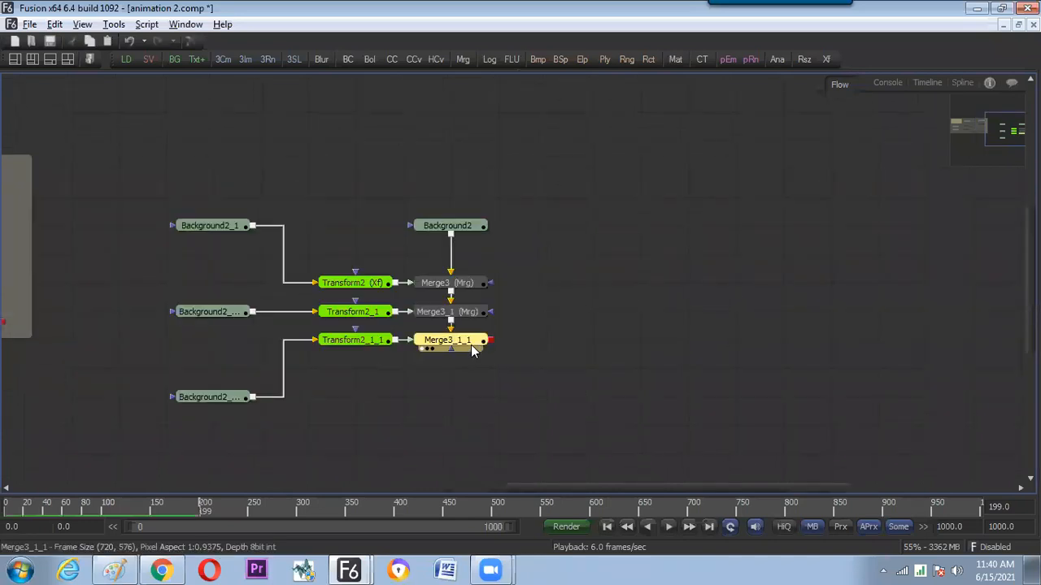
pyautogui.hotkey('ctrl', 'v')
pyautogui.hotkey('ctrl', 'v')
pyautogui.hotkey('ctrl', 'v')
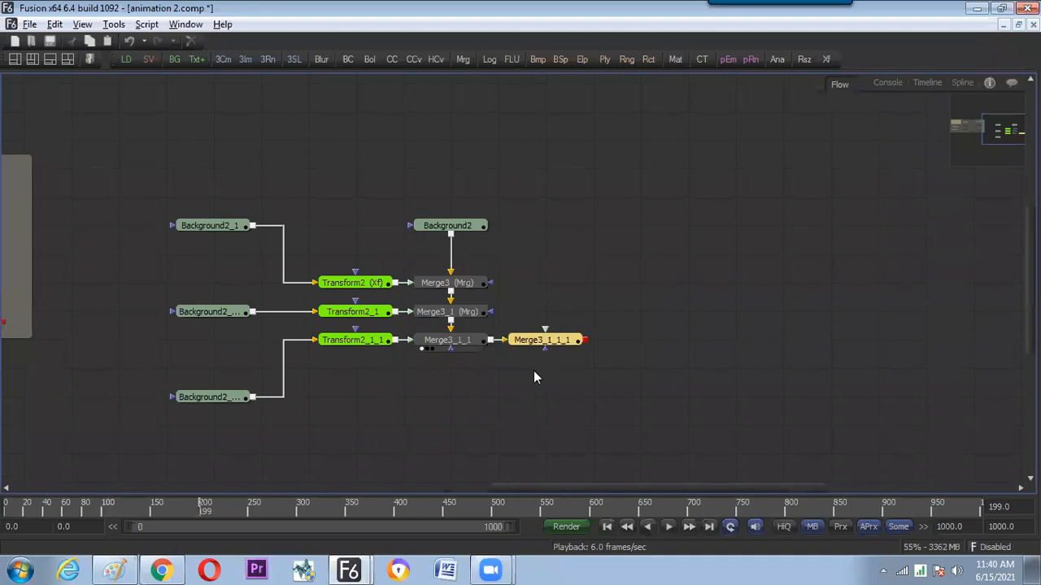
pyautogui.hotkey('ctrl', 'v')
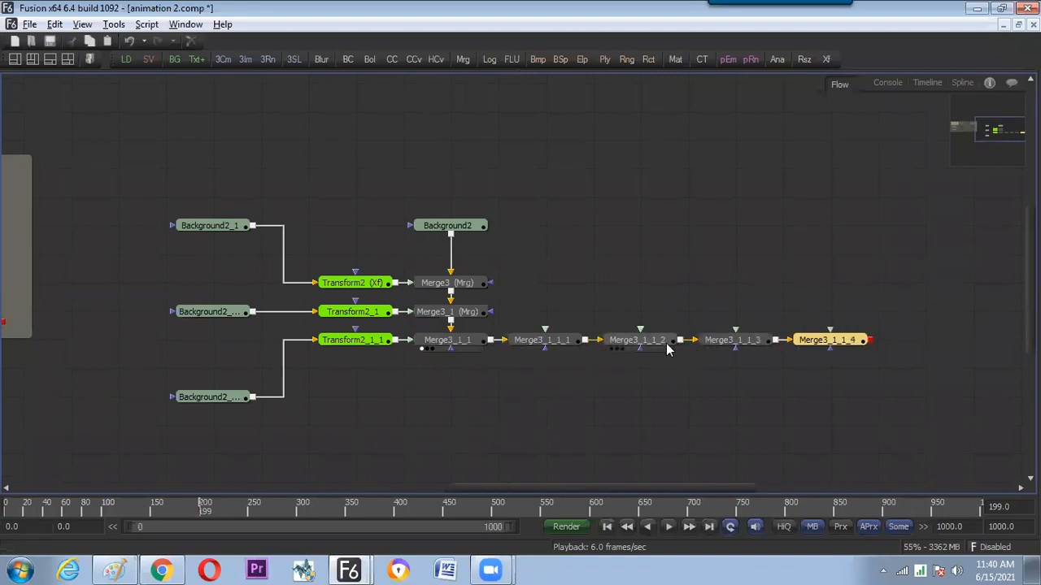
# Paste one more Merge node onto the chain and delete all the pasted Merge nodes after Merge3_1_1.
pyautogui.hotkey('ctrl', 'v')
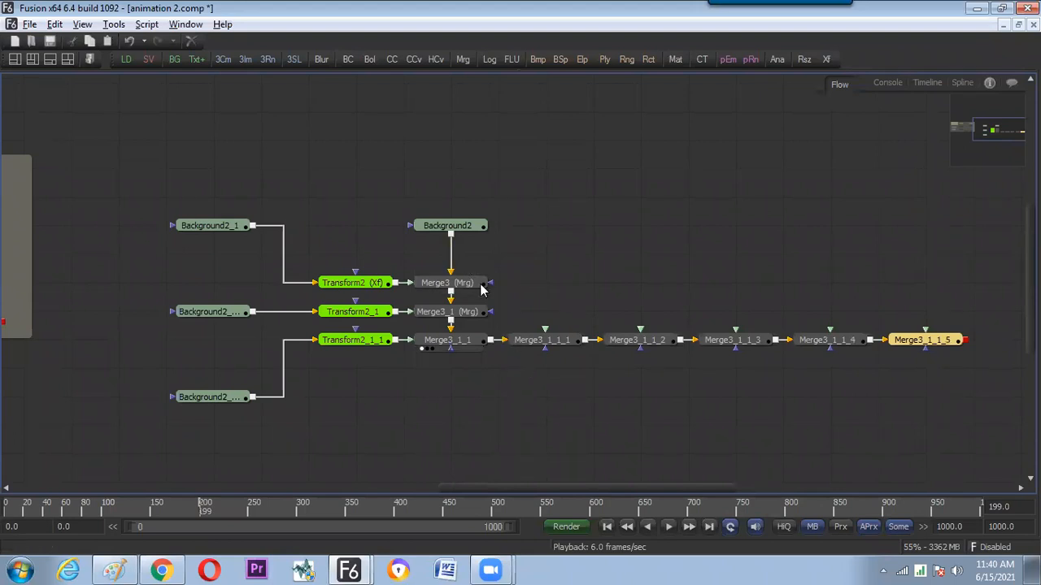
pyautogui.moveTo(558, 310); pyautogui.dragTo(939, 367)
pyautogui.press('Delete')
# Set the flow option to Build Flow Vertically.
pyautogui.rightClick(610, 219)
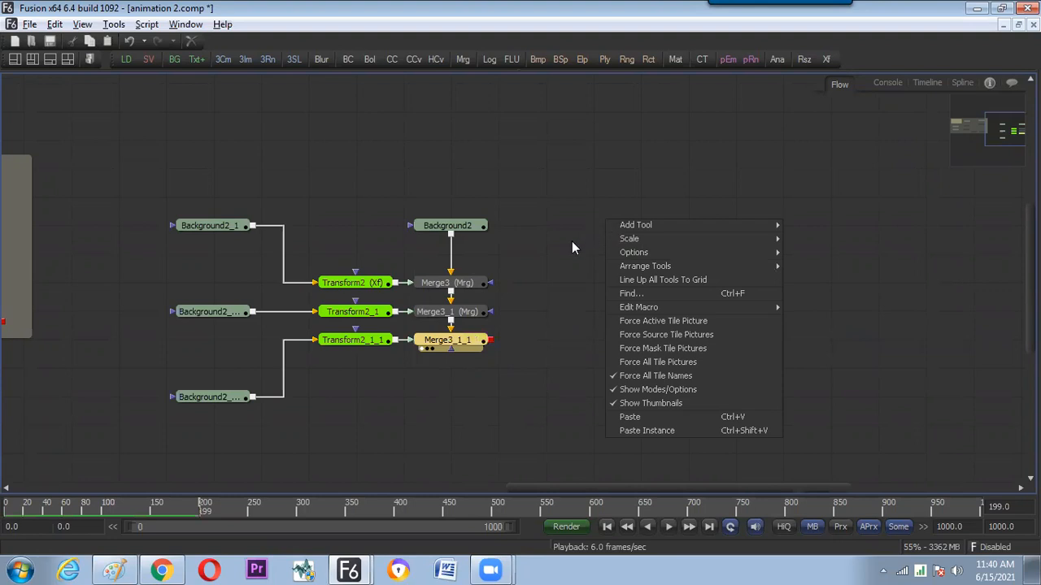
pyautogui.click(569, 186)
pyautogui.rightClick(569, 185)
pyautogui.moveTo(607, 219)
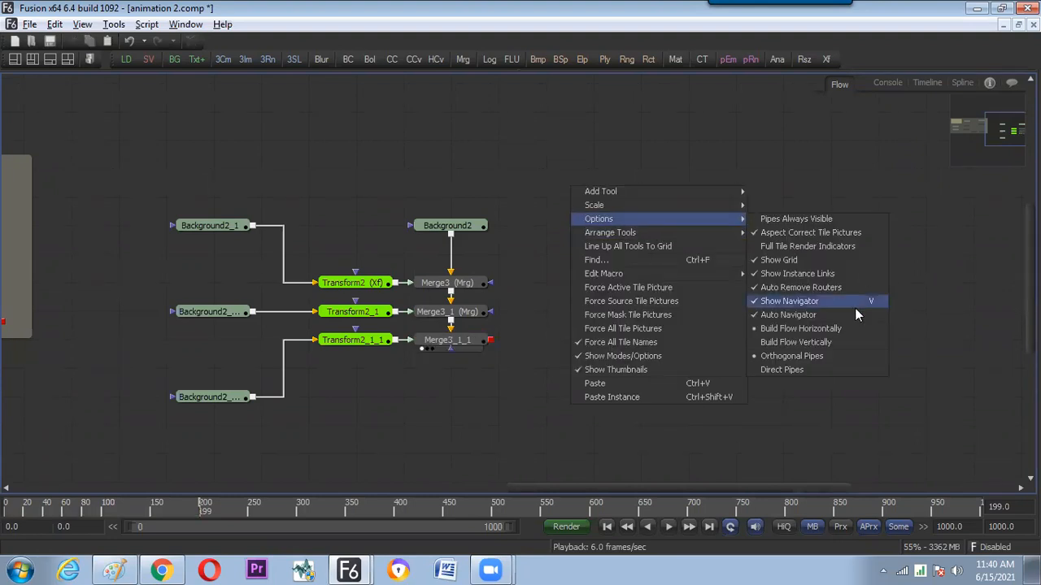
pyautogui.click(815, 344)
# Paste six copies of the Merge node in a vertical chain below Merge3_1_1.
pyautogui.click(485, 350)
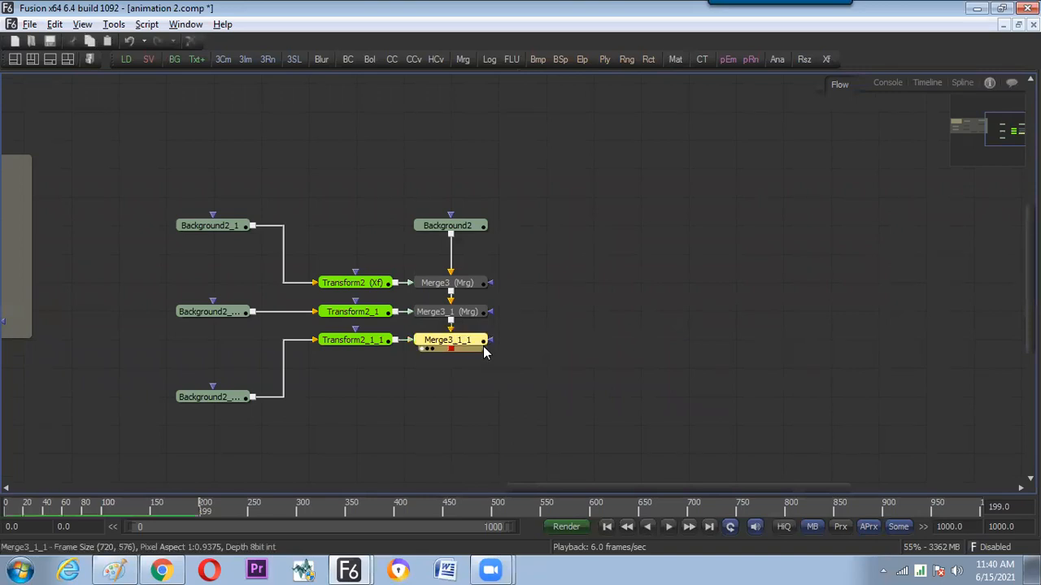
pyautogui.hotkey('ctrl', 'v')
pyautogui.hotkey('ctrl', 'v')
pyautogui.hotkey('ctrl', 'v')
pyautogui.hotkey('ctrl', 'v')
pyautogui.hotkey('ctrl', 'v')
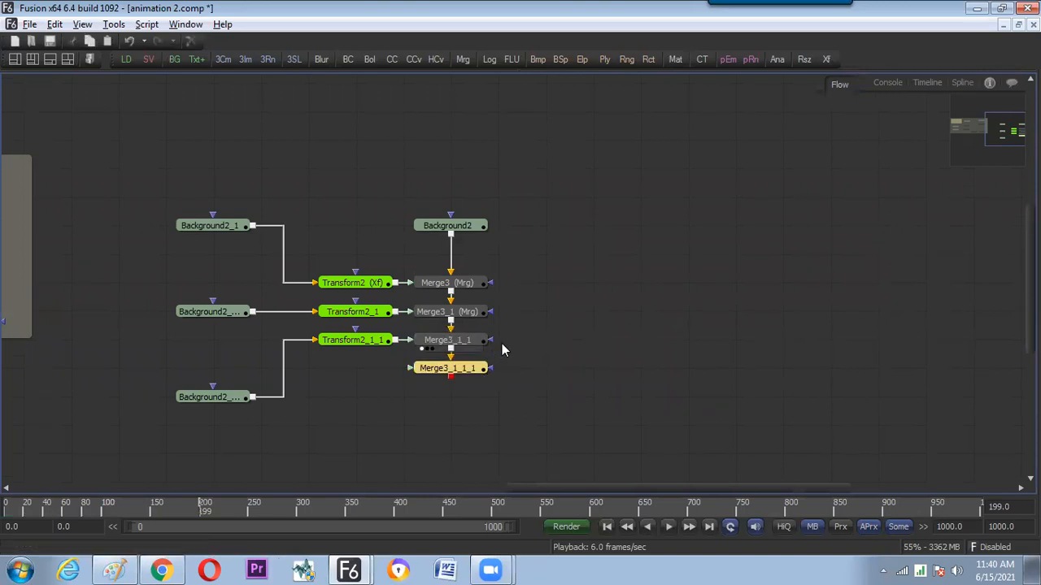
pyautogui.hotkey('ctrl', 'v')
# Delete the six pasted Merge nodes and set the flow option back to Build Flow Horizontally.
pyautogui.moveTo(534, 293); pyautogui.dragTo(401, 464)
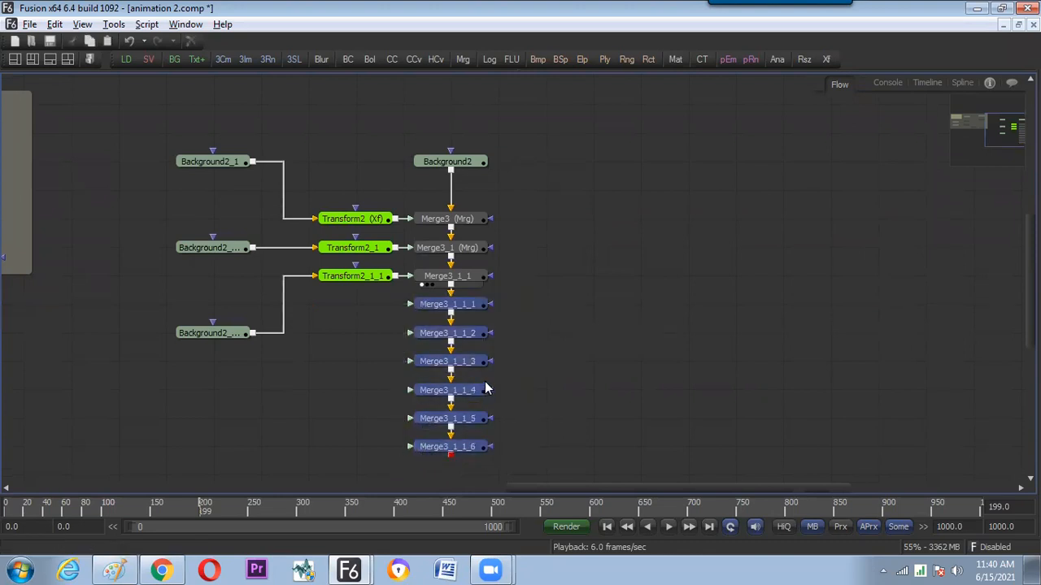
pyautogui.press('Delete')
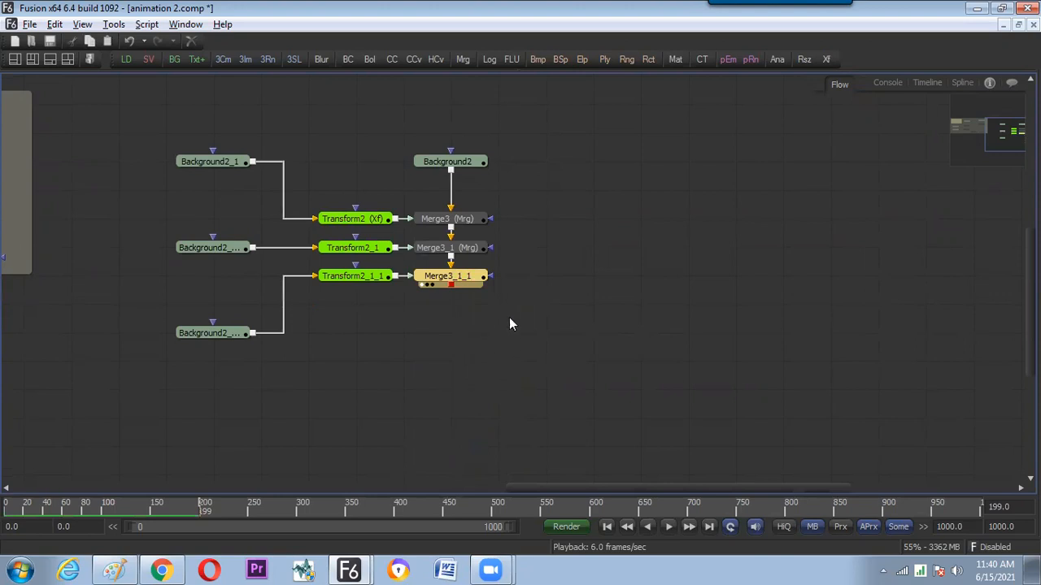
pyautogui.rightClick(559, 263)
pyautogui.moveTo(593, 290)
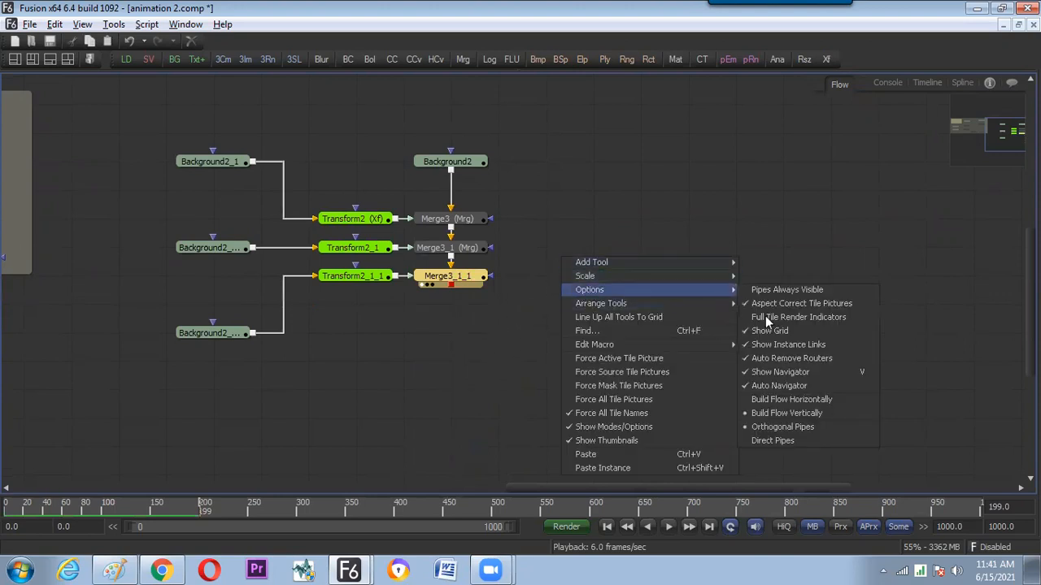
pyautogui.click(798, 398)
# Change the flow's pipe style to Direct Pipes.
pyautogui.rightClick(772, 262)
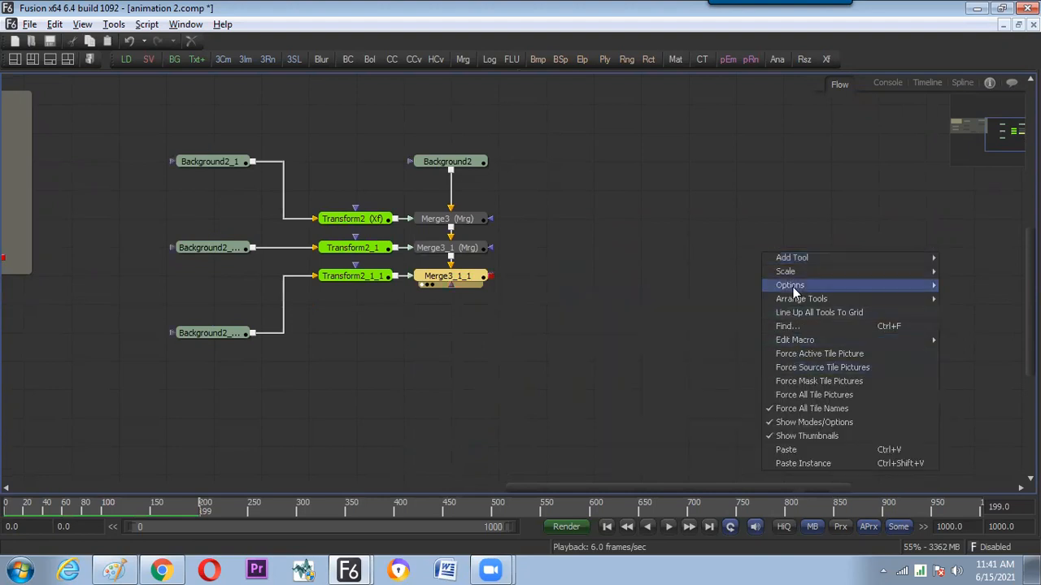
pyautogui.moveTo(792, 285)
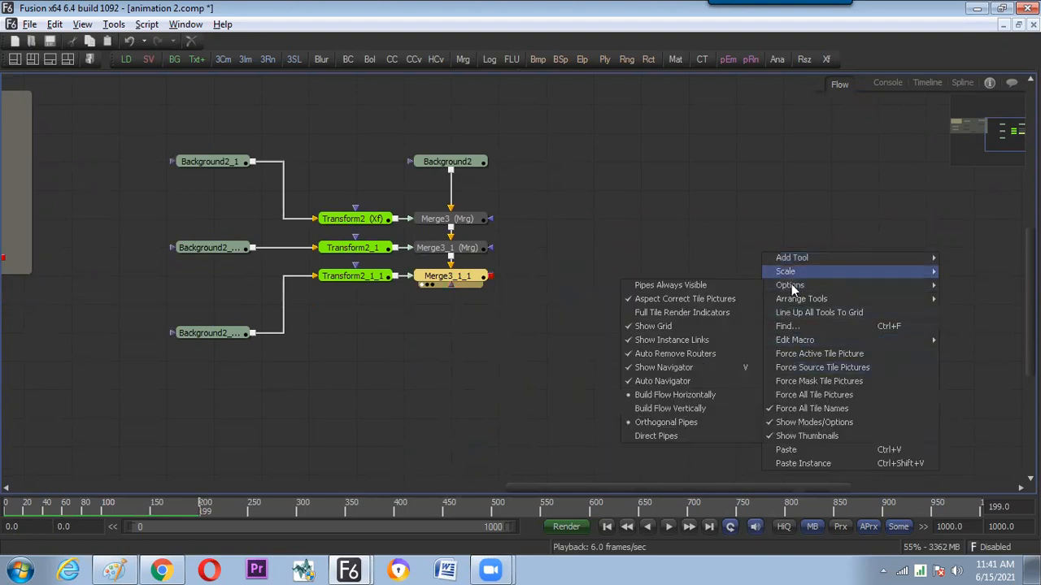
pyautogui.click(675, 436)
pyautogui.rightClick(721, 251)
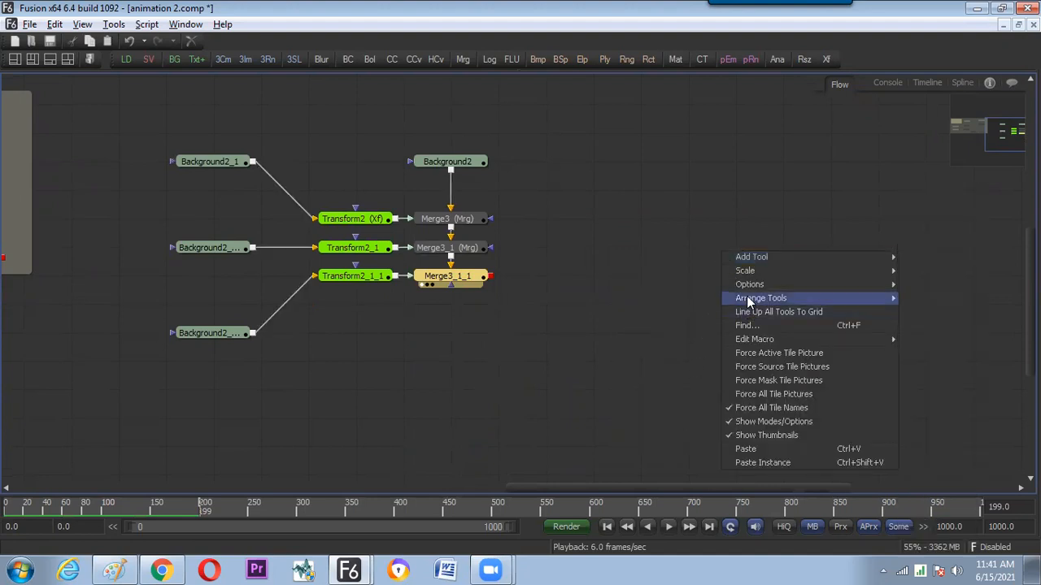
pyautogui.moveTo(749, 286)
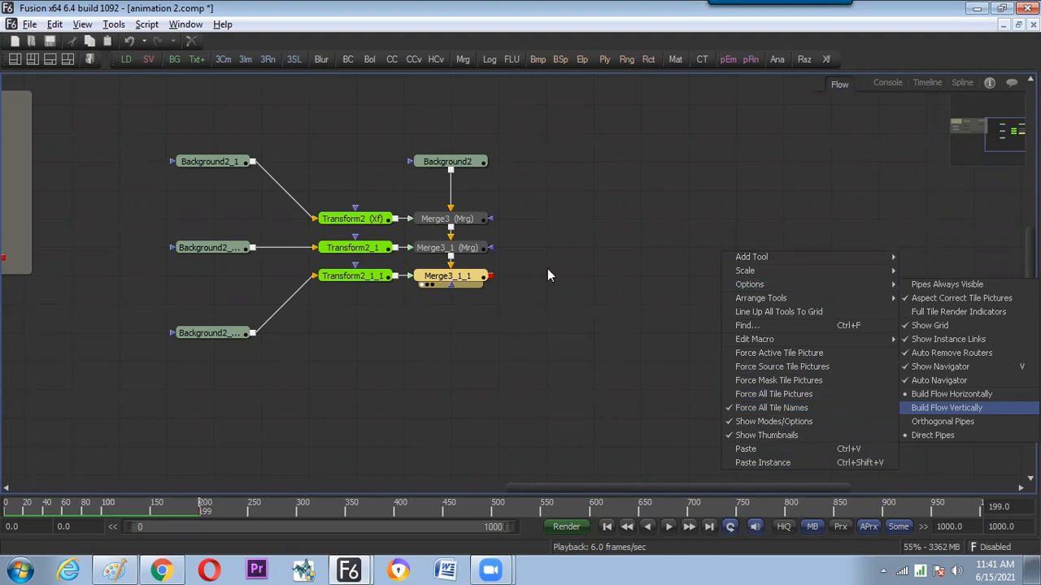
pyautogui.click(451, 350)
# Line up the three bar Background nodes in the same rows as their Transform nodes, so their pipes run straight.
pyautogui.moveTo(219, 173); pyautogui.dragTo(223, 205)
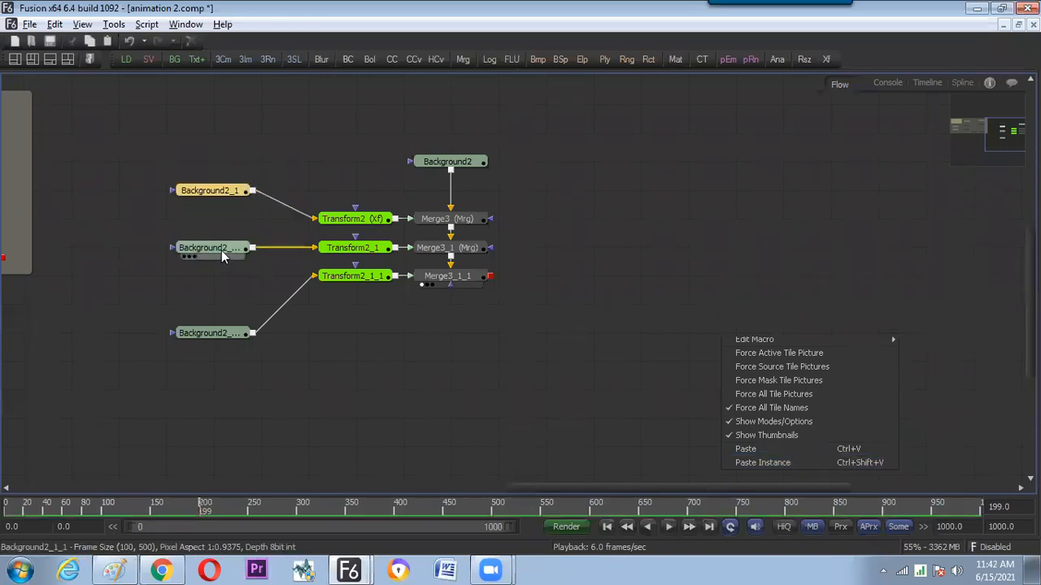
pyautogui.moveTo(221, 251); pyautogui.dragTo(221, 222)
pyautogui.moveTo(214, 334); pyautogui.dragTo(220, 249)
pyautogui.moveTo(232, 322); pyautogui.dragTo(213, 183)
pyautogui.moveTo(221, 221); pyautogui.dragTo(216, 265)
pyautogui.click(258, 381)
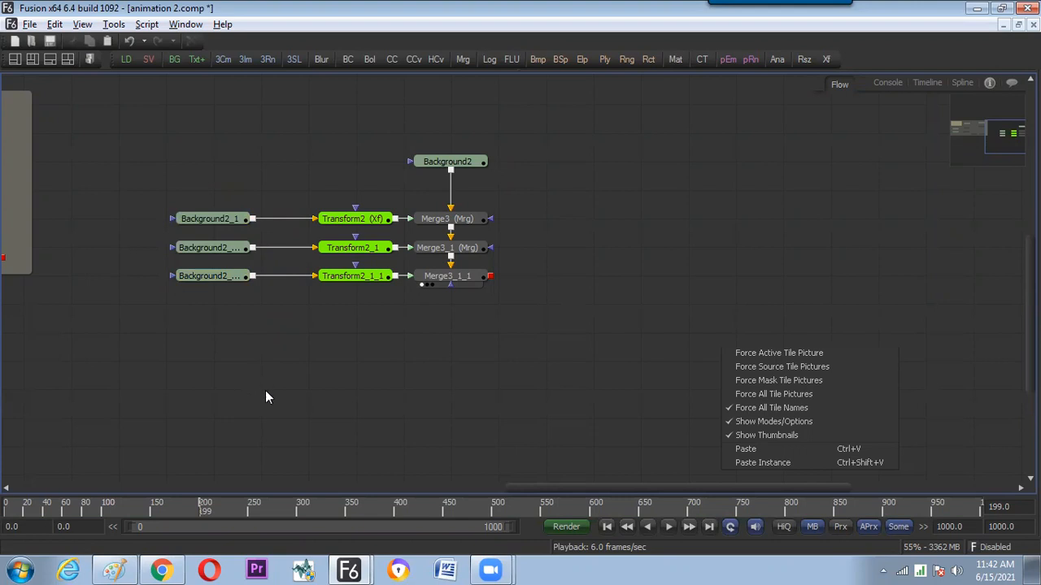
# Move Background2 and the three Merge nodes together slightly farther right of the Transform column.
pyautogui.moveTo(439, 123); pyautogui.dragTo(481, 314)
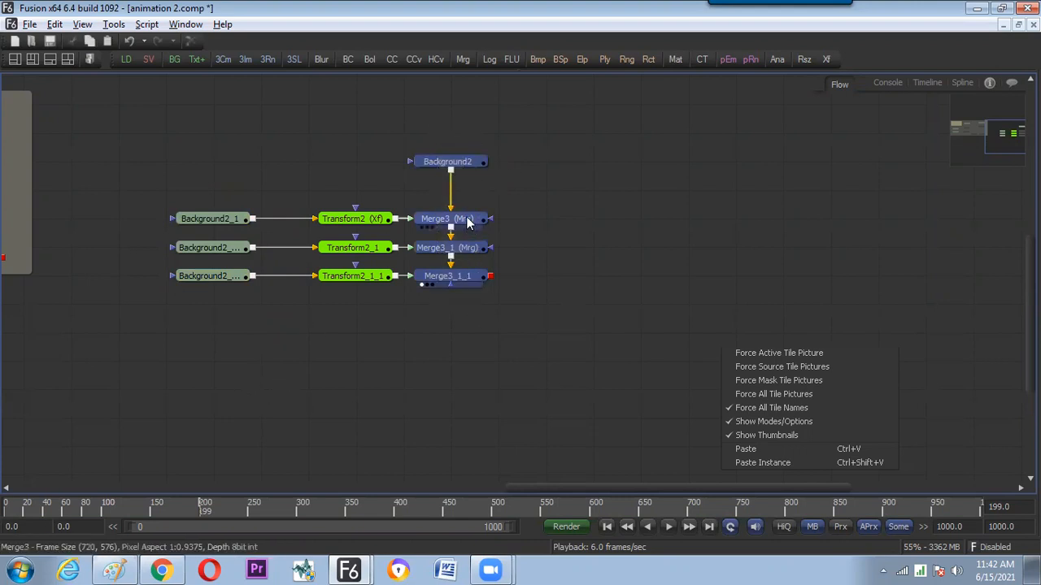
pyautogui.click(468, 222)
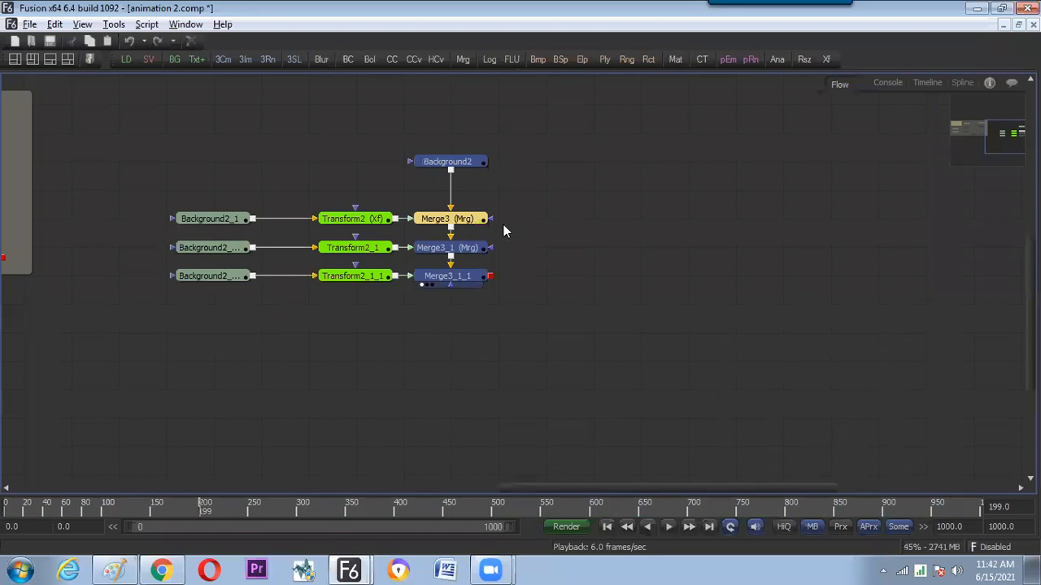
pyautogui.moveTo(415, 119); pyautogui.dragTo(497, 289)
pyautogui.moveTo(472, 218); pyautogui.dragTo(529, 218)
pyautogui.click(387, 311)
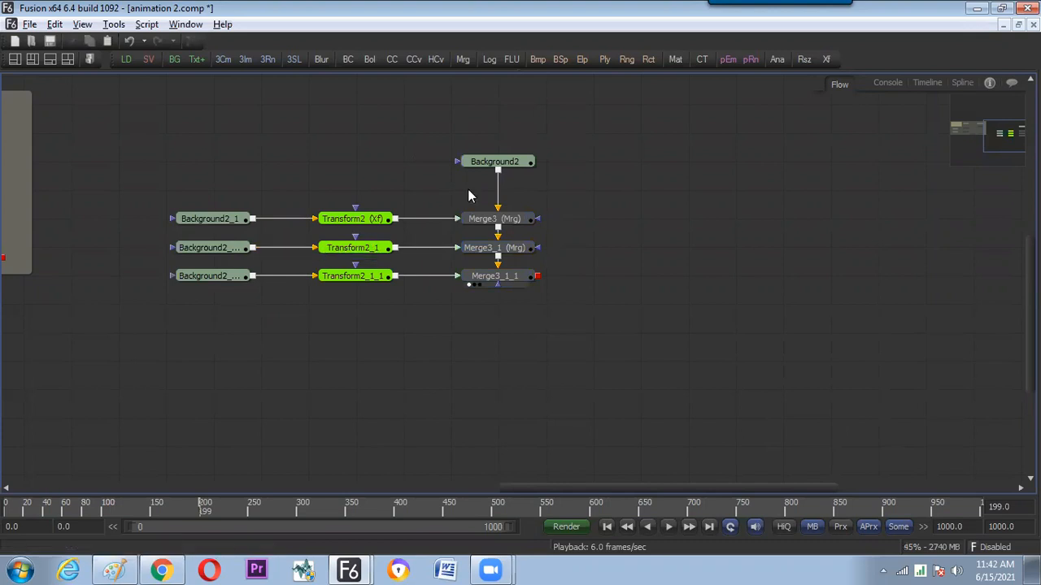
# Rearrange the bar nodes so each Background sits directly above its own Transform in a single column.
pyautogui.moveTo(244, 222)
pyautogui.mouseDown()
pyautogui.moveTo(374, 162)
pyautogui.moveTo(225, 227)
pyautogui.mouseUp()
pyautogui.moveTo(337, 169); pyautogui.dragTo(367, 329)
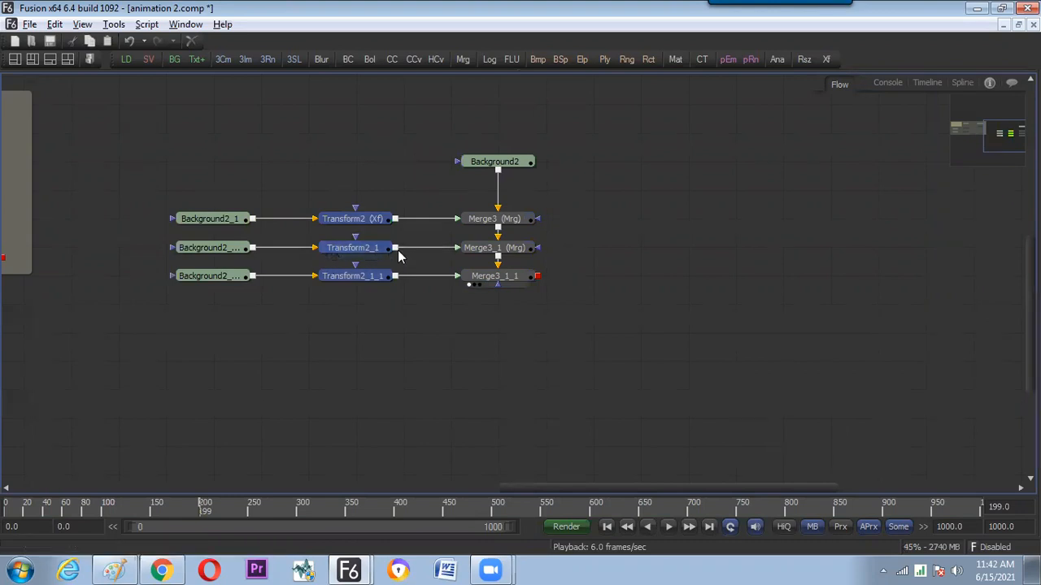
pyautogui.moveTo(222, 228); pyautogui.dragTo(364, 171)
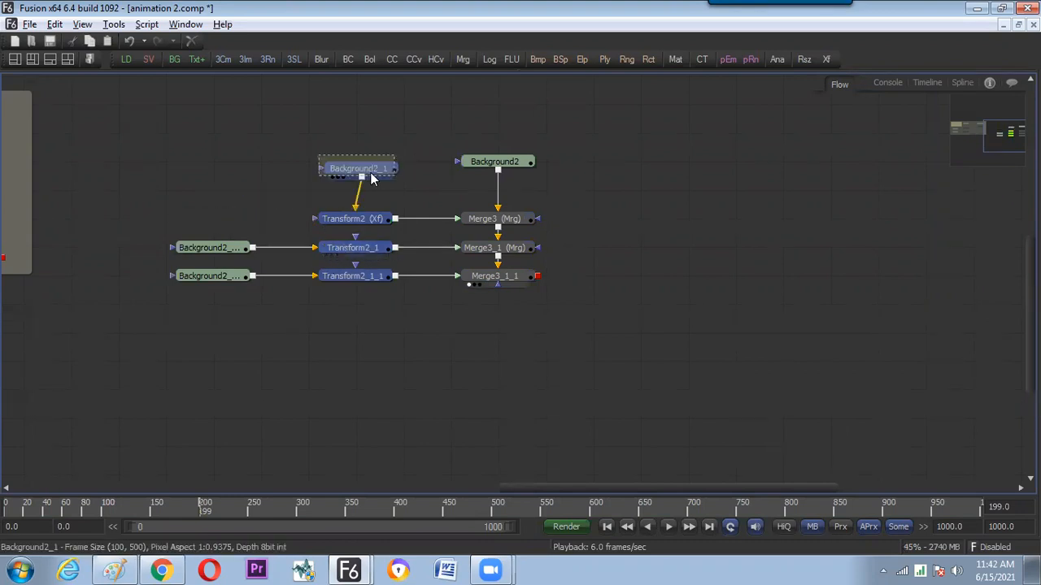
pyautogui.moveTo(389, 310); pyautogui.dragTo(341, 248)
pyautogui.moveTo(345, 252); pyautogui.dragTo(347, 286)
pyautogui.moveTo(231, 251); pyautogui.dragTo(376, 250)
pyautogui.moveTo(349, 310); pyautogui.dragTo(349, 374)
pyautogui.moveTo(236, 307); pyautogui.dragTo(371, 265)
pyautogui.moveTo(284, 293)
pyautogui.mouseDown()
pyautogui.moveTo(294, 291)
pyautogui.moveTo(285, 285)
pyautogui.mouseUp()
pyautogui.click(334, 315)
pyautogui.moveTo(379, 278); pyautogui.dragTo(356, 308)
# Space out the Merge nodes vertically so each one is level with its Transform node.
pyautogui.moveTo(500, 289); pyautogui.dragTo(500, 374)
pyautogui.moveTo(514, 251); pyautogui.dragTo(512, 274)
pyautogui.moveTo(509, 223); pyautogui.dragTo(511, 222)
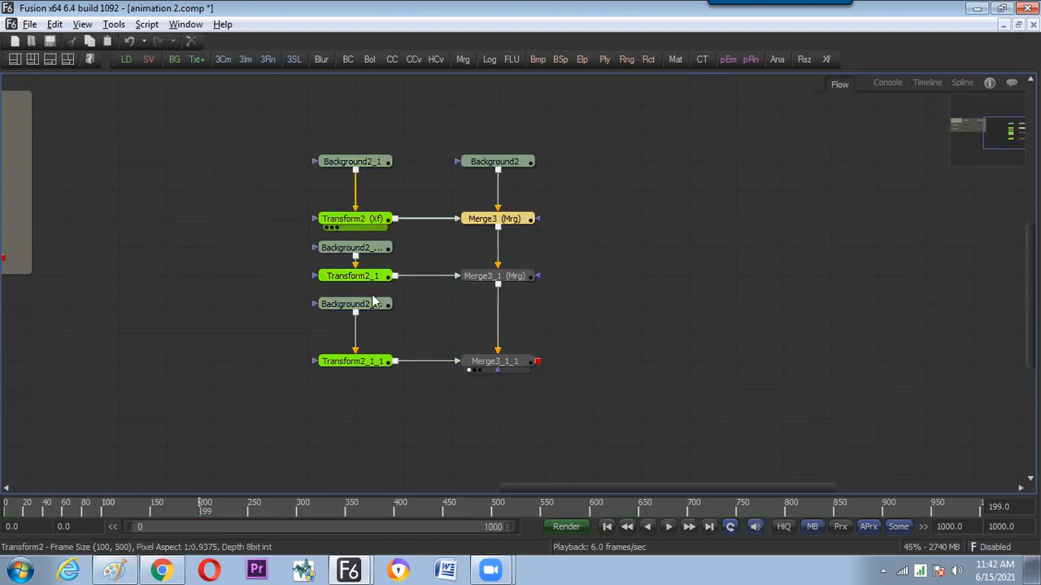
# Move the three bar Background nodes back to a column left of the Transforms and close up the row spacing.
pyautogui.moveTo(359, 258); pyautogui.dragTo(316, 259)
pyautogui.moveTo(206, 279)
pyautogui.mouseDown()
pyautogui.moveTo(186, 277)
pyautogui.moveTo(211, 276)
pyautogui.mouseUp()
pyautogui.moveTo(350, 309); pyautogui.dragTo(216, 361)
pyautogui.moveTo(353, 361); pyautogui.dragTo(355, 305)
pyautogui.moveTo(234, 358); pyautogui.dragTo(233, 303)
pyautogui.moveTo(362, 218)
pyautogui.mouseDown()
pyautogui.moveTo(365, 241)
pyautogui.moveTo(363, 222)
pyautogui.mouseUp()
pyautogui.moveTo(351, 162); pyautogui.dragTo(208, 247)
# Stack the Merge nodes closely in rows level with the Transforms and place Background2 just above them.
pyautogui.moveTo(335, 209); pyautogui.dragTo(365, 321)
pyautogui.moveTo(503, 361); pyautogui.dragTo(512, 285)
pyautogui.moveTo(512, 220); pyautogui.dragTo(512, 247)
pyautogui.moveTo(511, 175); pyautogui.dragTo(512, 198)
pyautogui.click(533, 229)
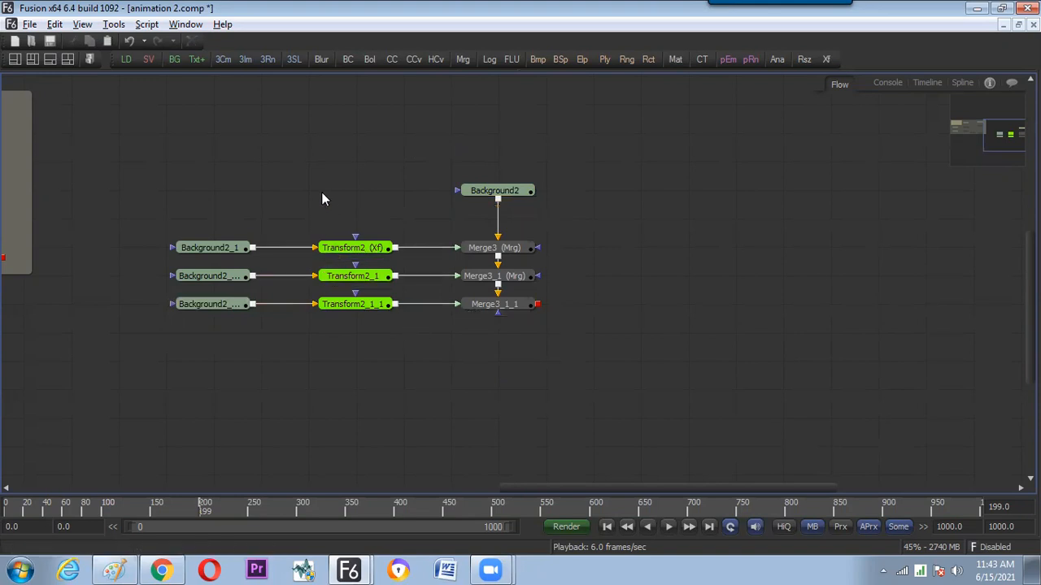
# Add an Underlay from the Flow tools and position it behind the bar Background nodes.
pyautogui.click(113, 24)
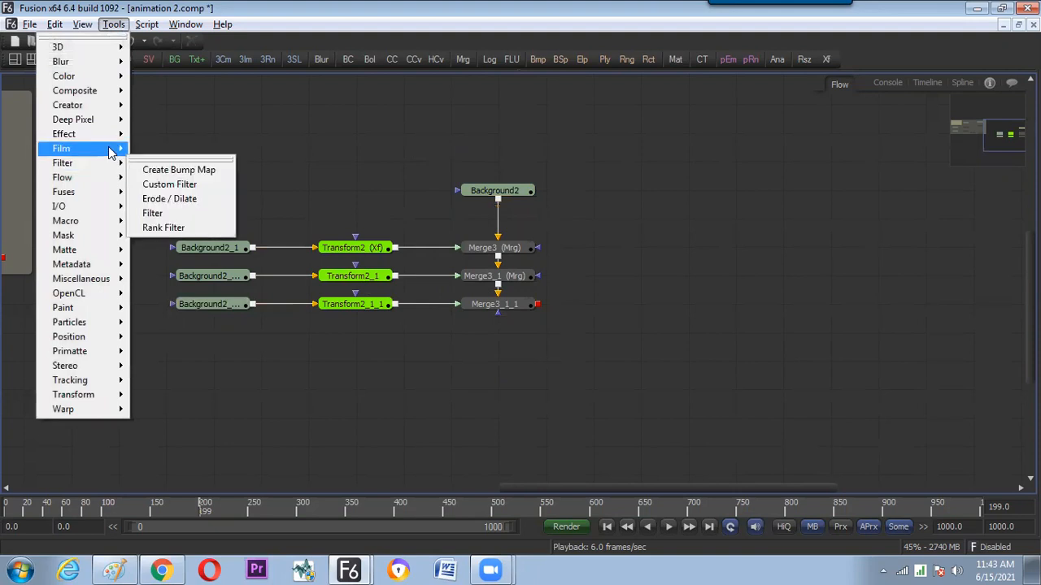
pyautogui.moveTo(112, 156)
pyautogui.moveTo(114, 192)
pyautogui.moveTo(166, 218)
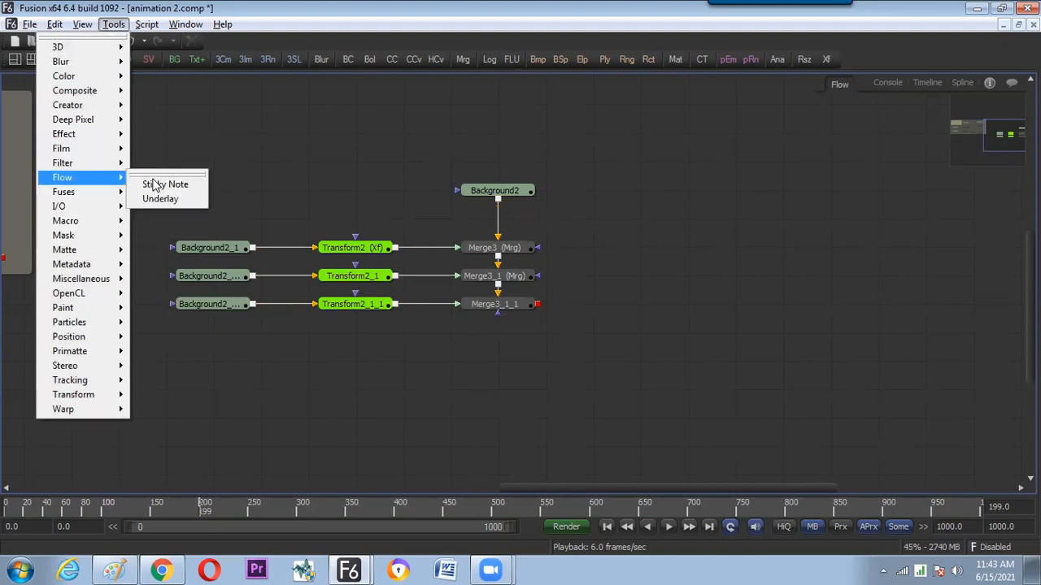
pyautogui.click(161, 200)
pyautogui.moveTo(582, 199); pyautogui.dragTo(270, 185)
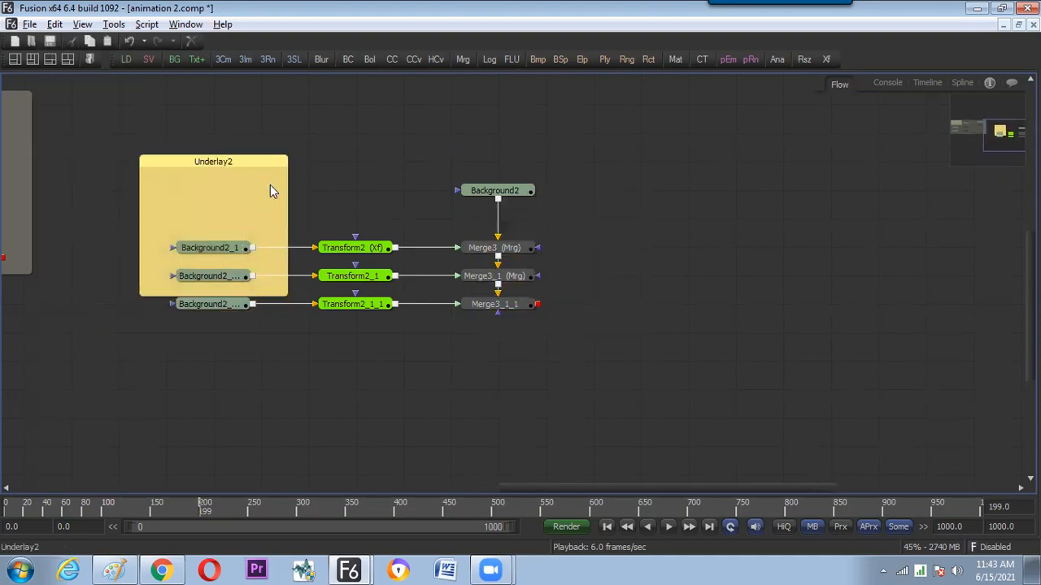
# Enlarge the new underlay to enclose the whole bar node group, and move it with its nodes up and left.
pyautogui.moveTo(284, 286); pyautogui.dragTo(569, 326)
pyautogui.click(617, 174)
pyautogui.moveTo(521, 164); pyautogui.dragTo(475, 107)
pyautogui.click(569, 221)
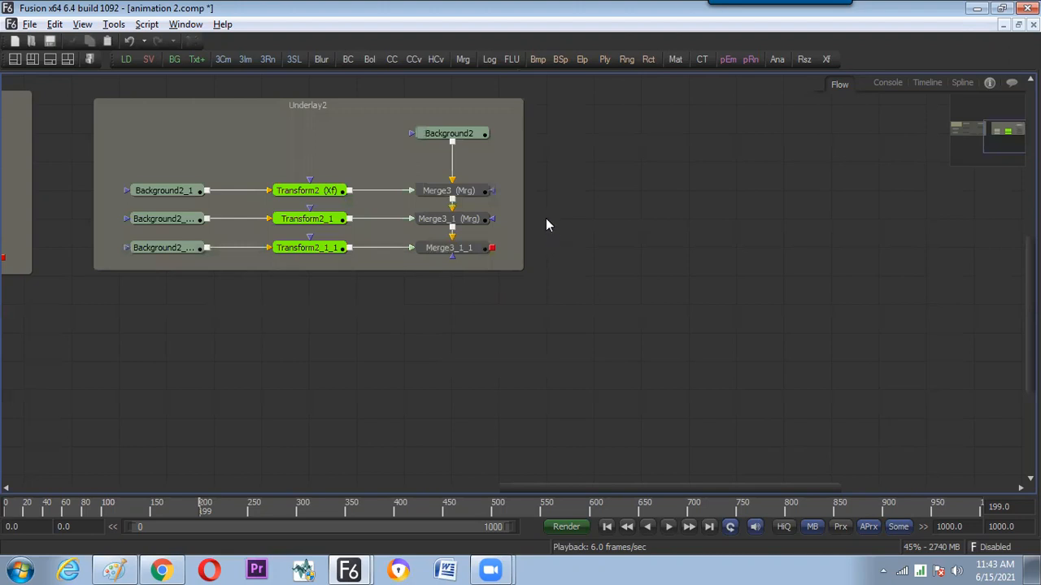
# Bring back the viewers and tool controls, and show Merge3_1_1 in the first viewer.
pyautogui.press('F4')
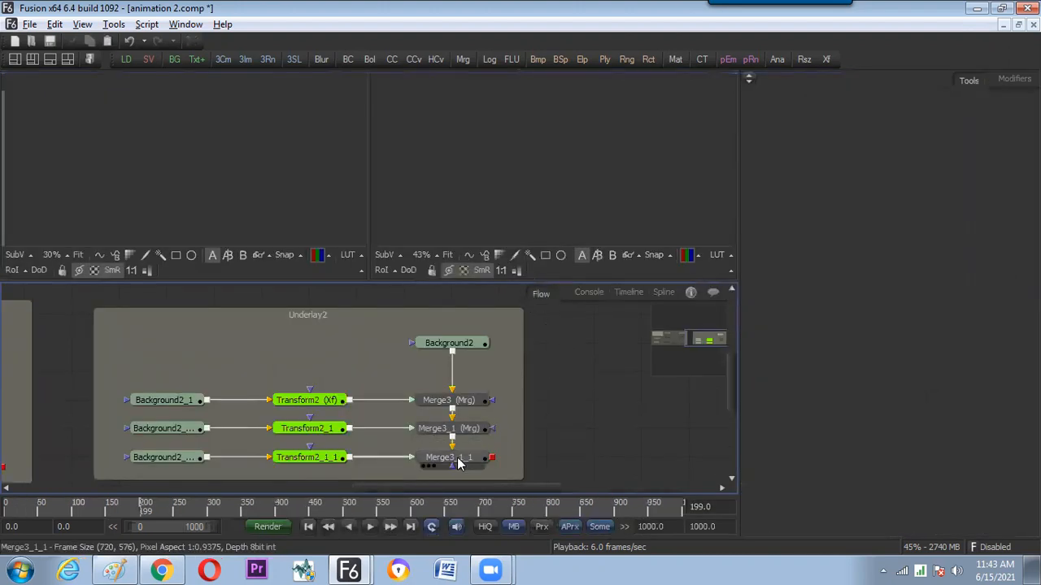
pyautogui.click(458, 457)
pyautogui.press('Delete')
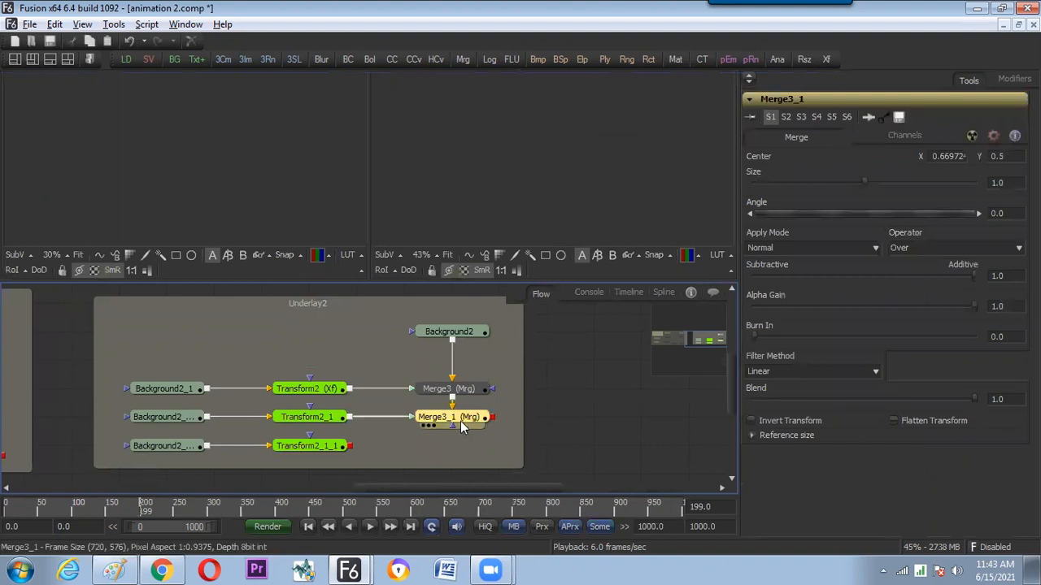
pyautogui.hotkey('ctrl', 'z')
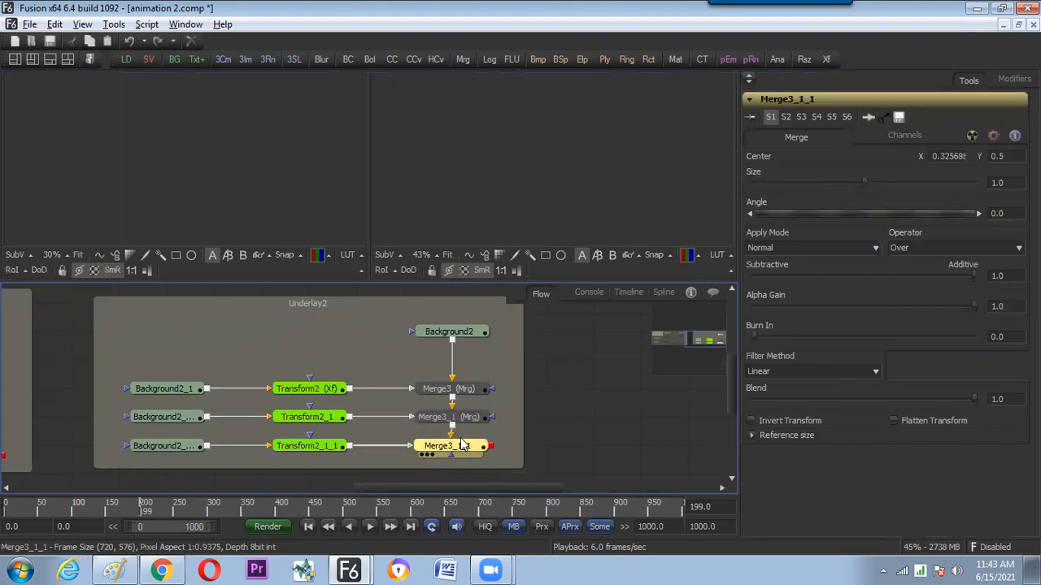
pyautogui.press('1')
# Play the bar animation several times, restarting from frame 0, to check the changing bar heights.
pyautogui.click(567, 364)
pyautogui.press('space')
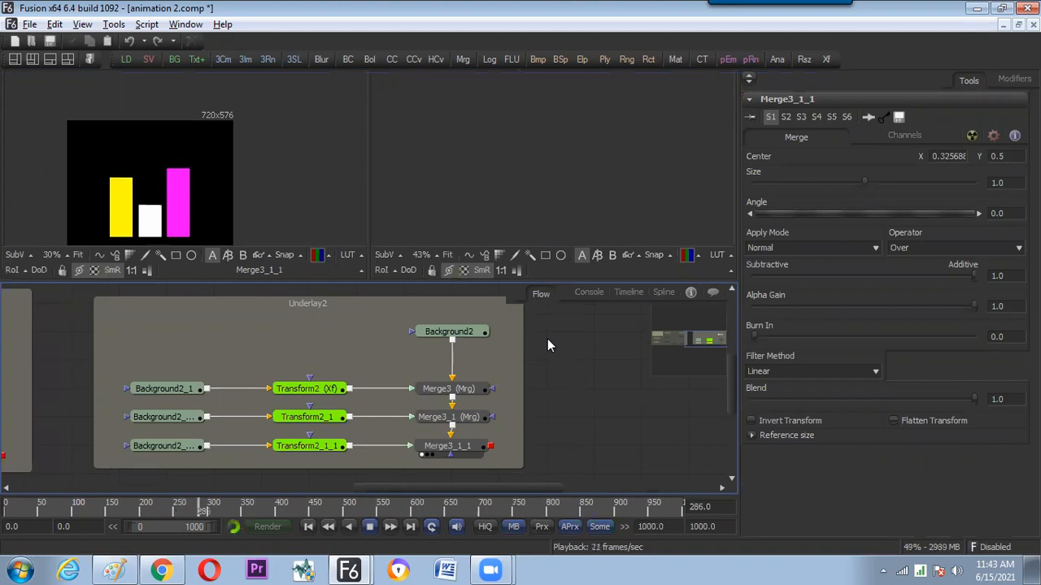
pyautogui.press('space')
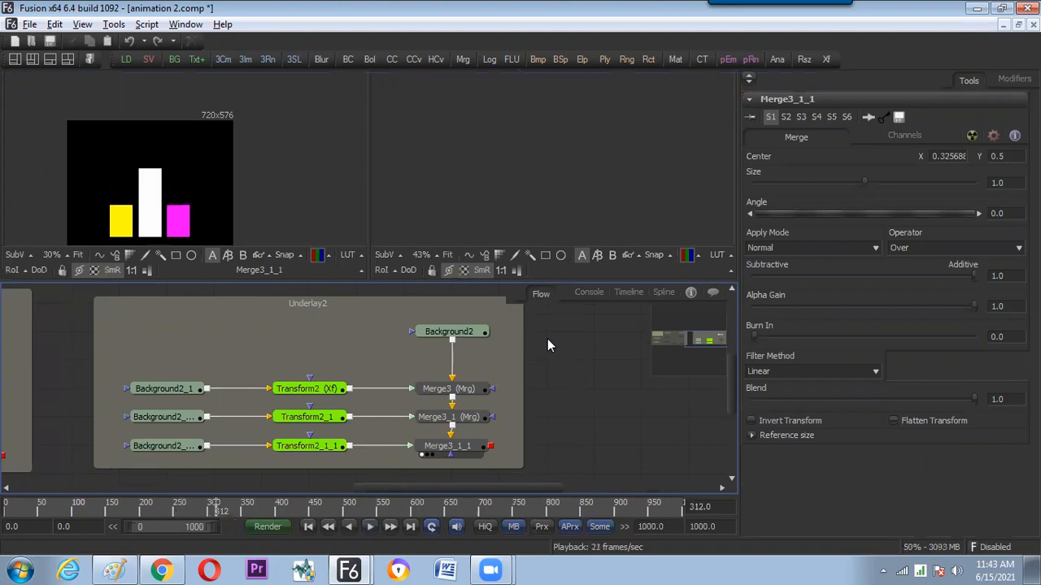
pyautogui.press('Home')
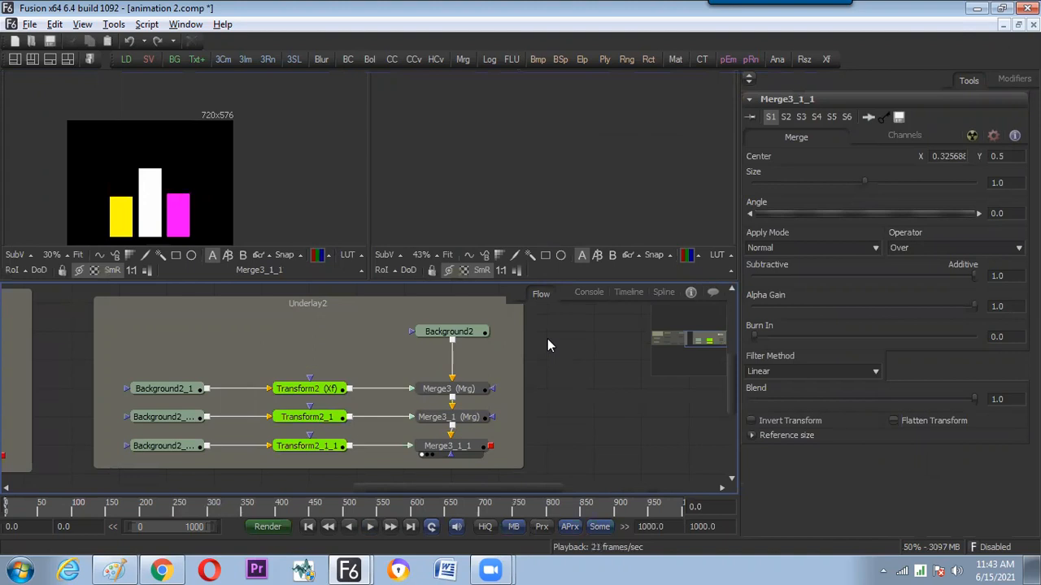
pyautogui.press('space')
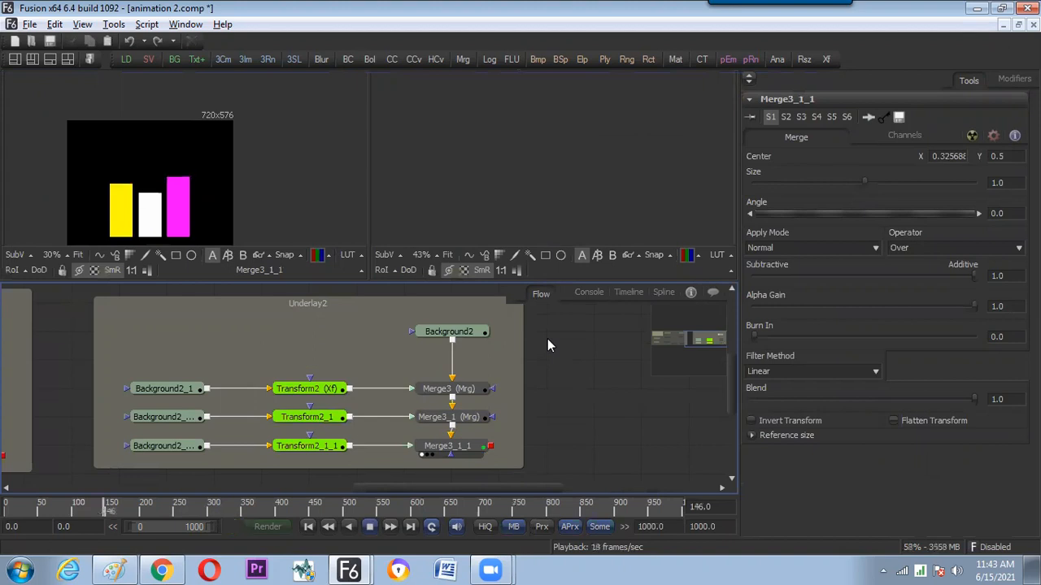
pyautogui.press('space')
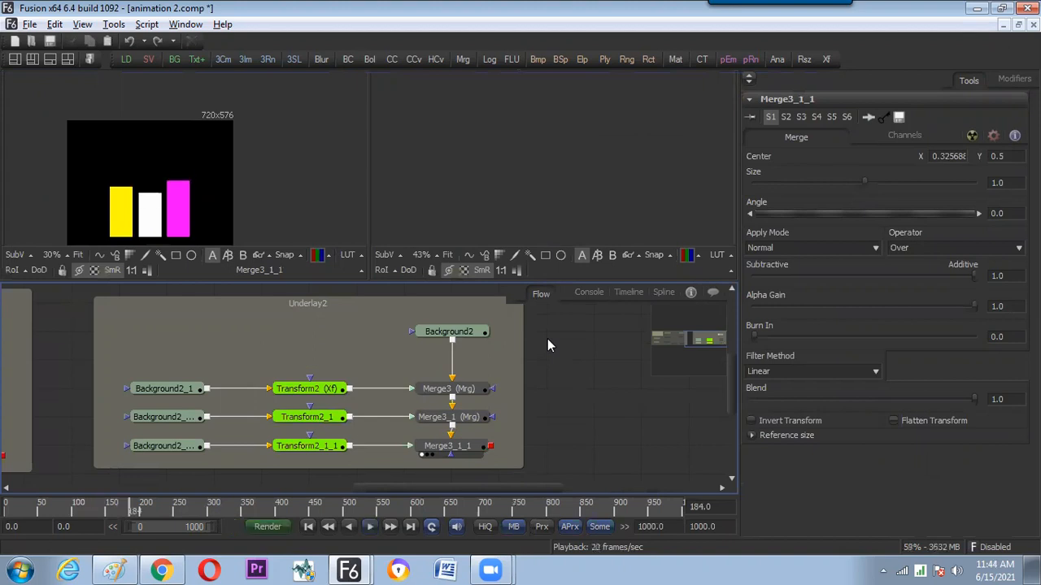
pyautogui.press('Home')
pyautogui.press('space')
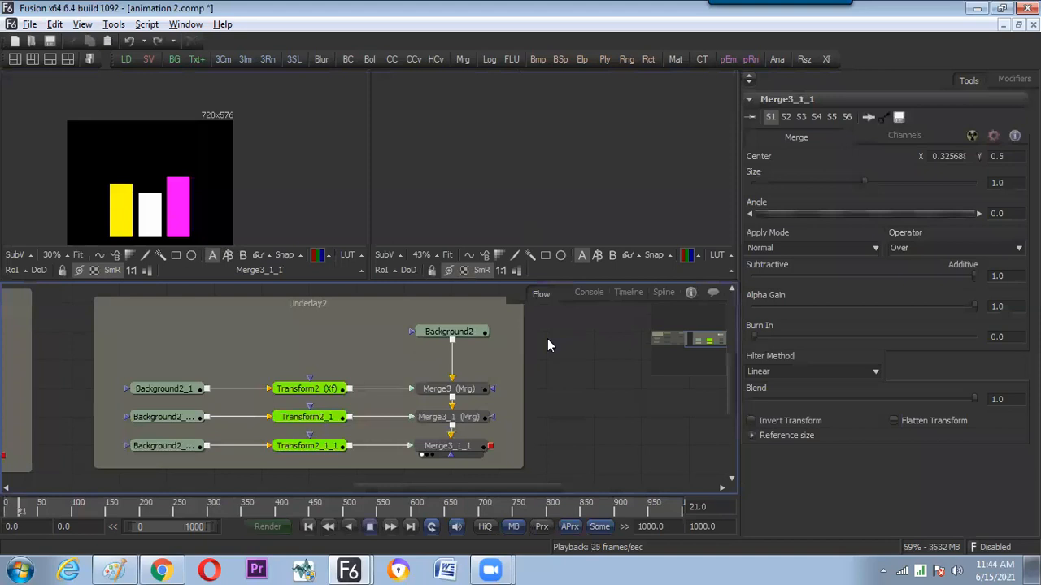
pyautogui.press('space')
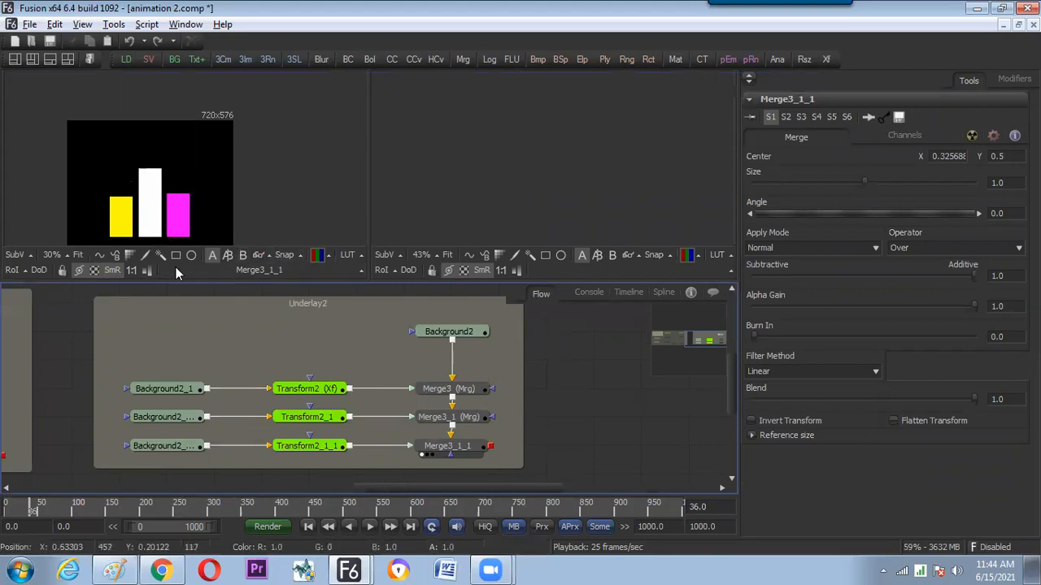
# Add a Background node in the empty flow area beside Underlay2, show it in the second viewer and reposition it.
pyautogui.moveTo(531, 393); pyautogui.dragTo(309, 390)
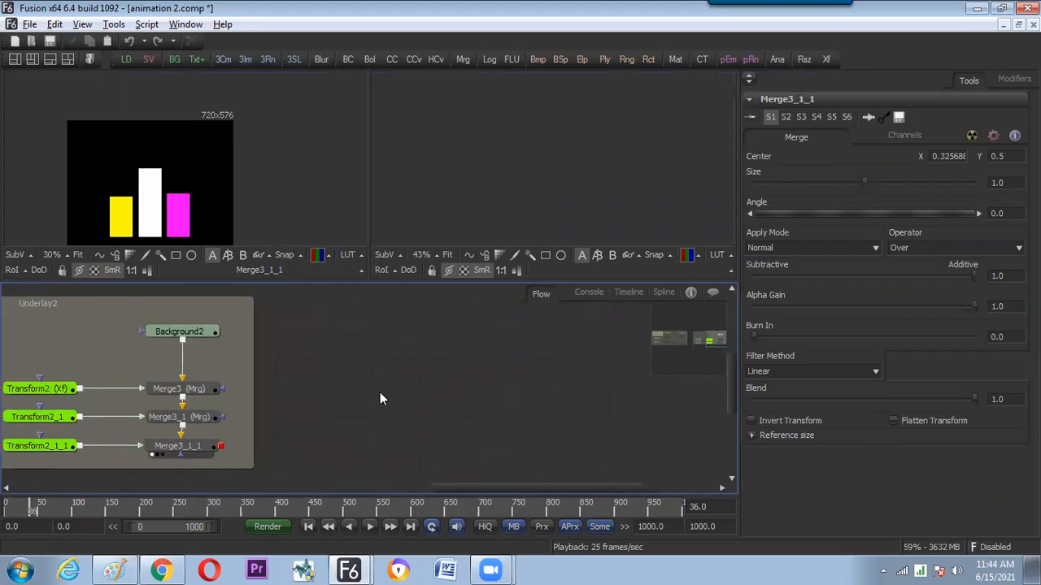
pyautogui.hotkey('ctrl', 'space')
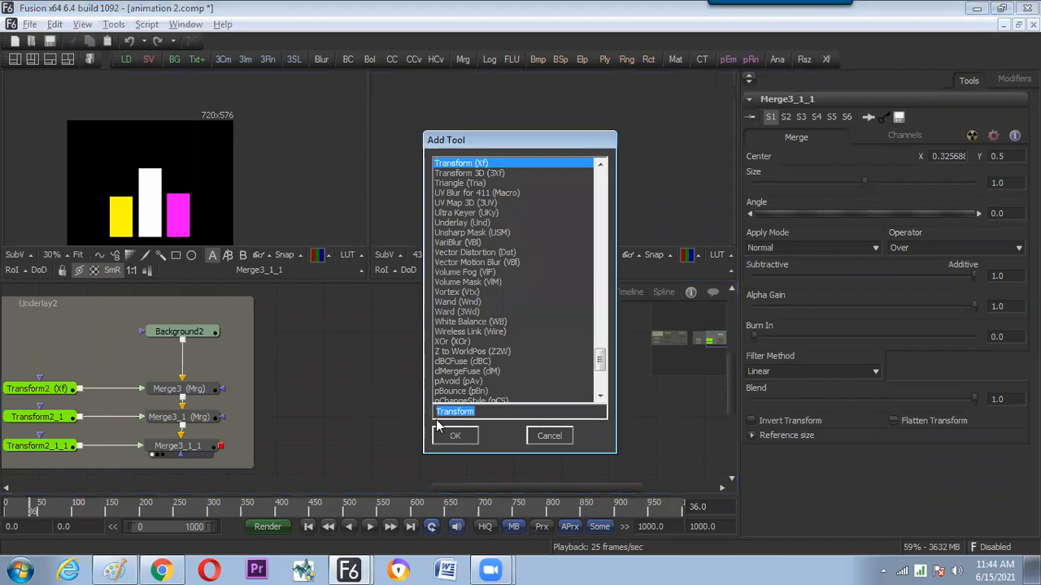
pyautogui.press('Escape')
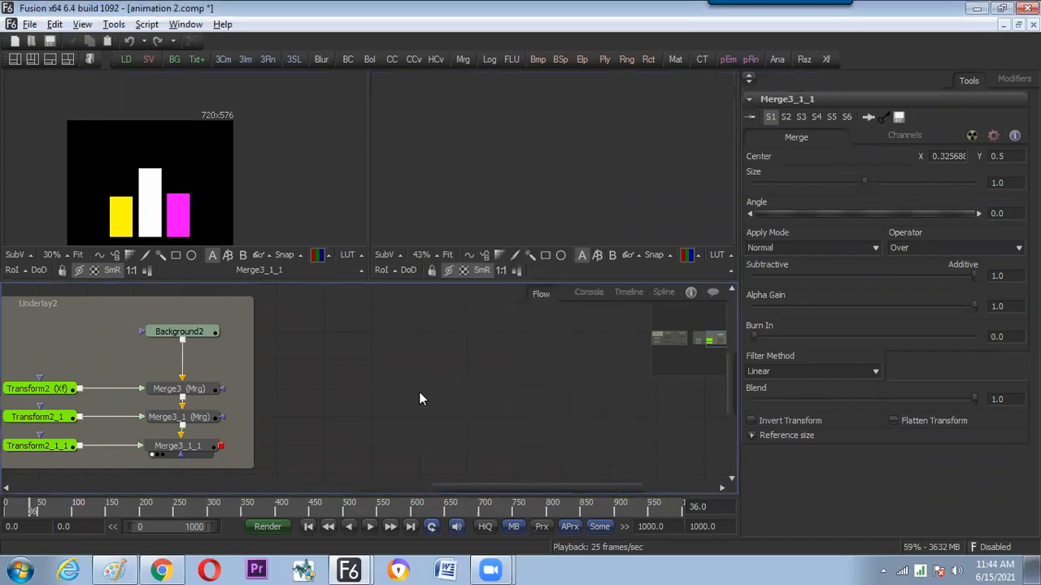
pyautogui.hotkey('ctrl', 'space')
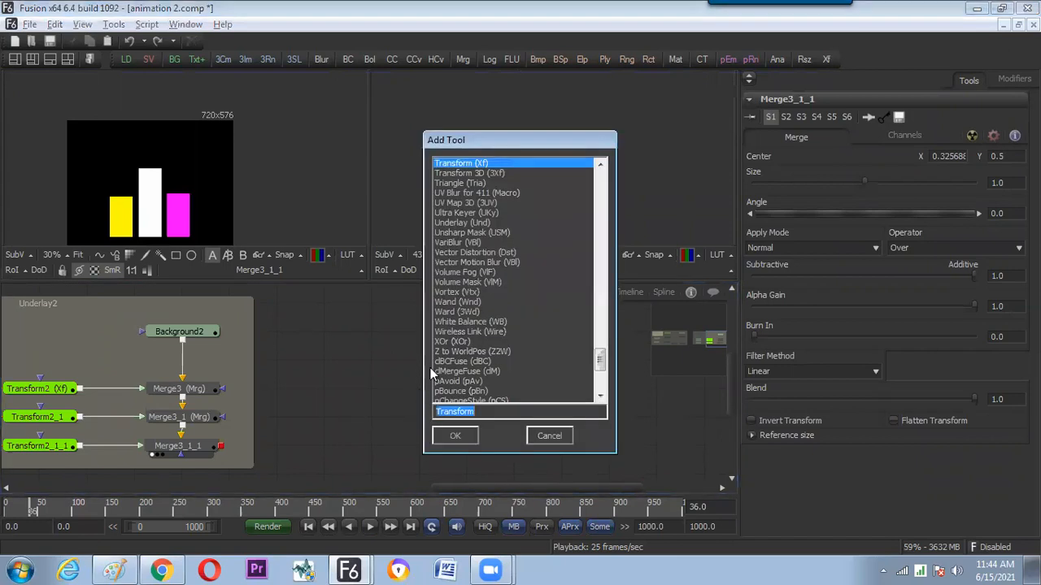
pyautogui.write('bt')
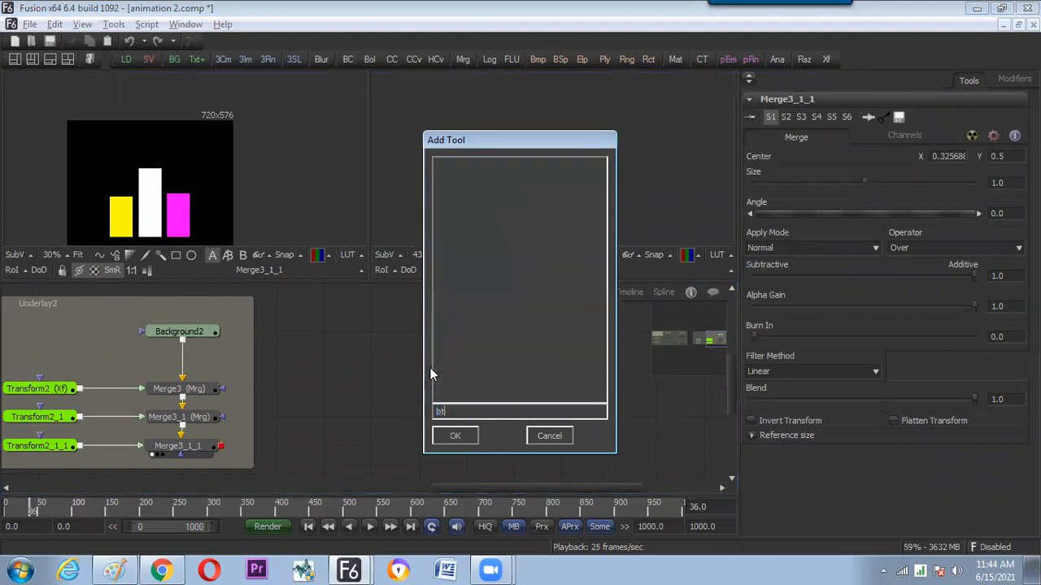
pyautogui.press('BackSpace')
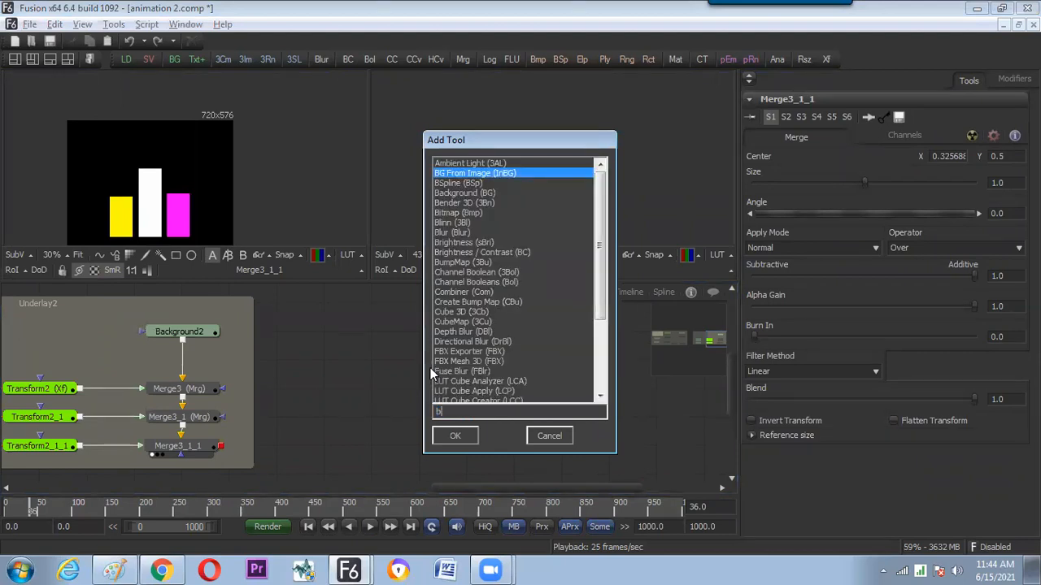
pyautogui.write('ac')
pyautogui.press('Return')
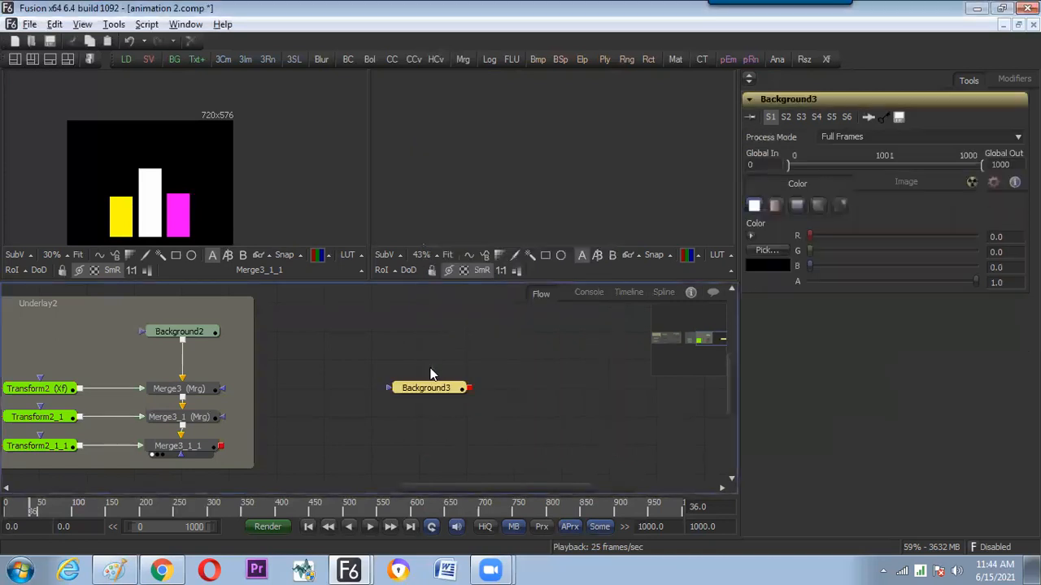
pyautogui.moveTo(443, 386); pyautogui.dragTo(499, 221)
pyautogui.moveTo(468, 393); pyautogui.dragTo(508, 363)
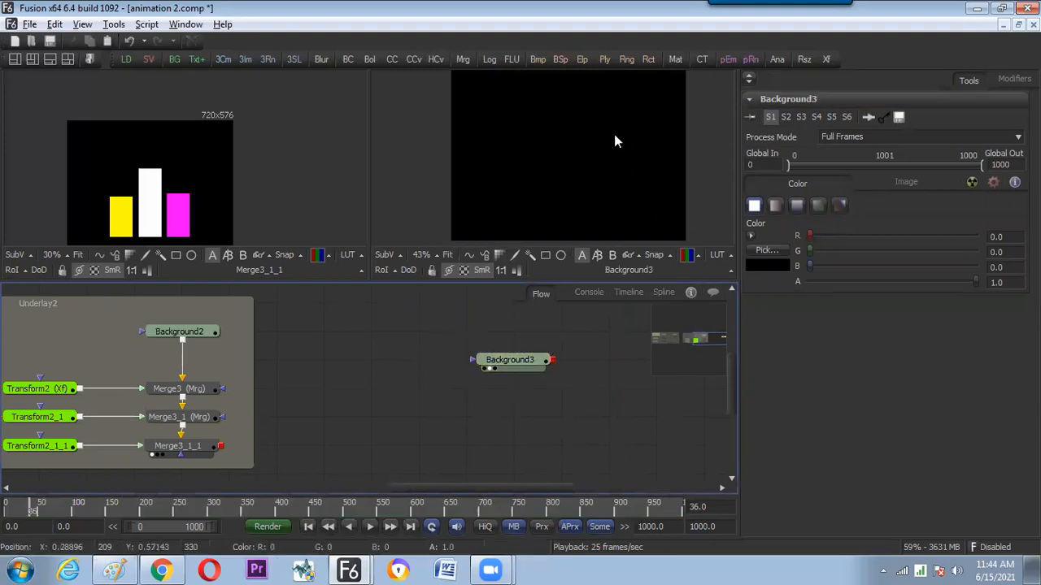
# Add a Transform node after Background3 and move it closer to the Background node.
pyautogui.click(508, 360)
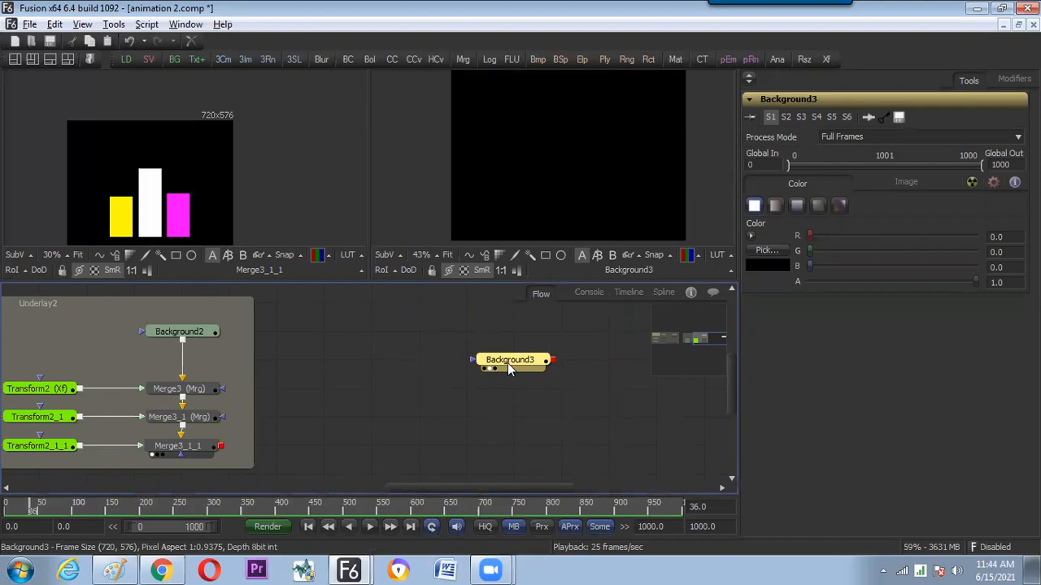
pyautogui.hotkey('ctrl', 'space')
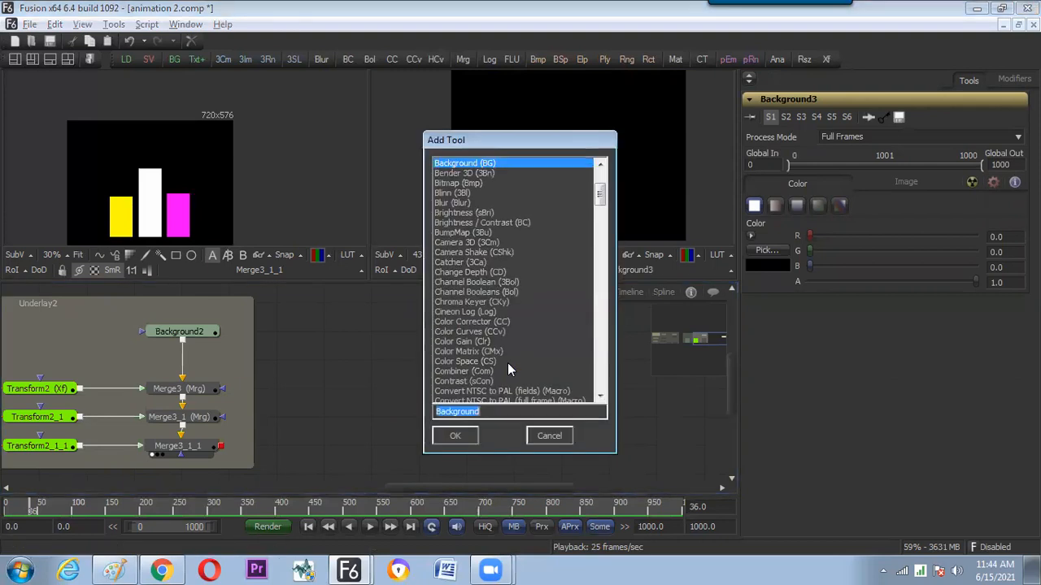
pyautogui.write('tran')
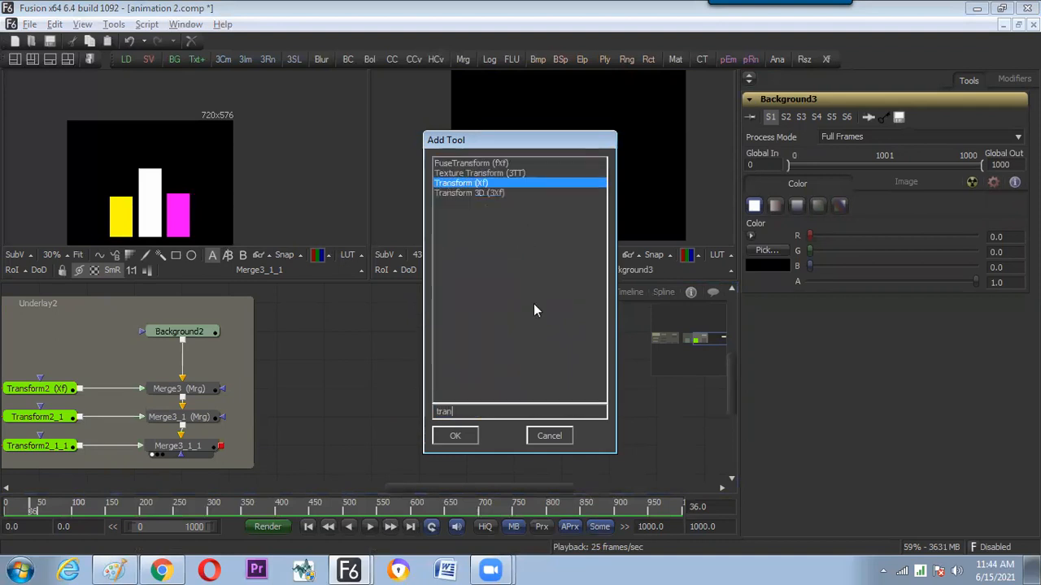
pyautogui.press('Return')
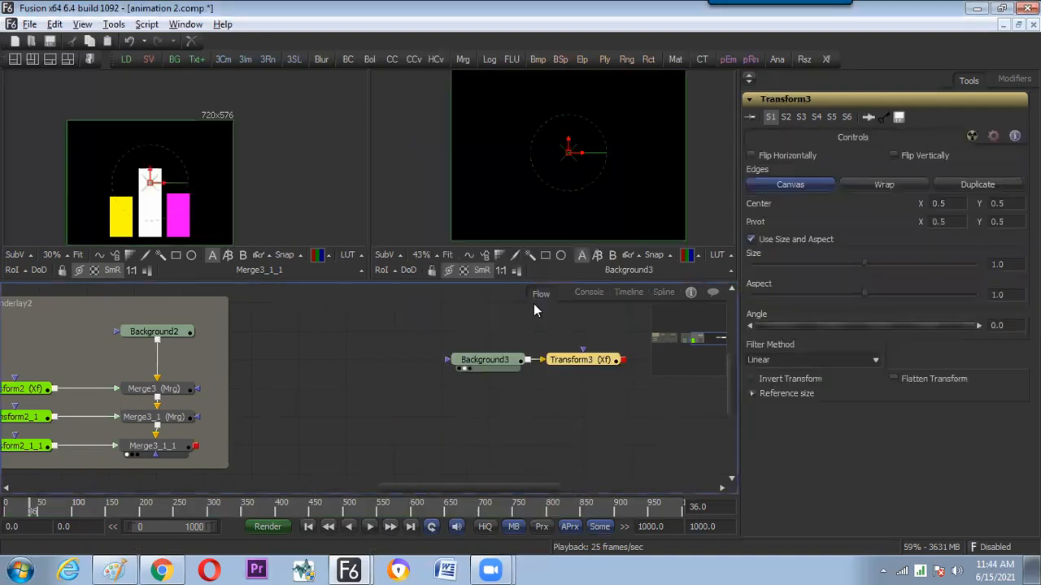
pyautogui.moveTo(460, 332); pyautogui.dragTo(526, 361)
pyautogui.click(515, 372)
# Reduce the Background3 image height to 104, and show Transform3 in the second viewer.
pyautogui.click(441, 365)
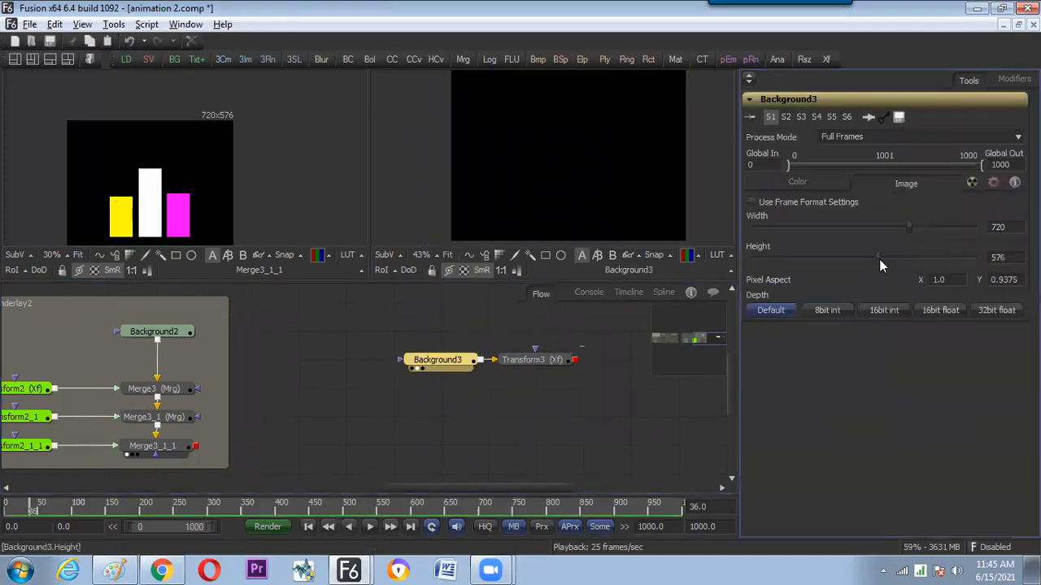
pyautogui.moveTo(877, 255); pyautogui.dragTo(774, 261)
pyautogui.click(532, 359)
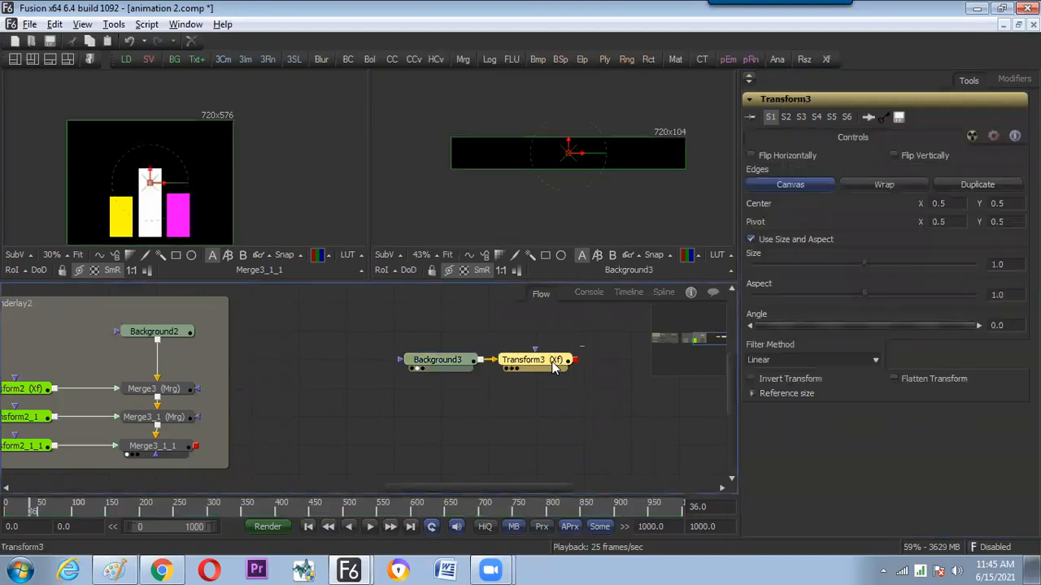
pyautogui.click(603, 336)
pyautogui.click(553, 364)
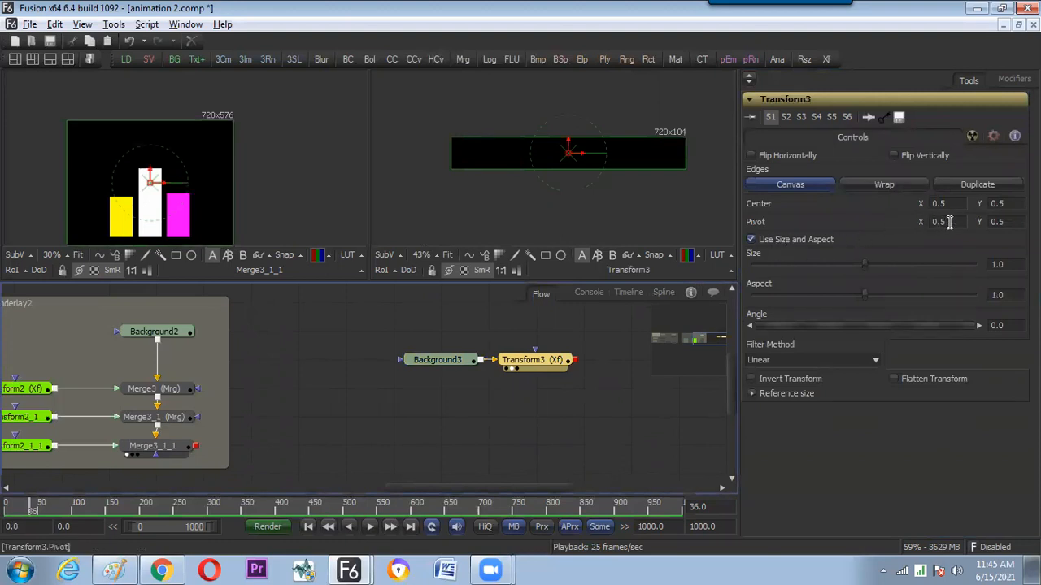
# Set Transform3's pivot X to 0 and turn off Use Size and Aspect.
pyautogui.click(943, 222)
pyautogui.write('0')
pyautogui.press('Tab')
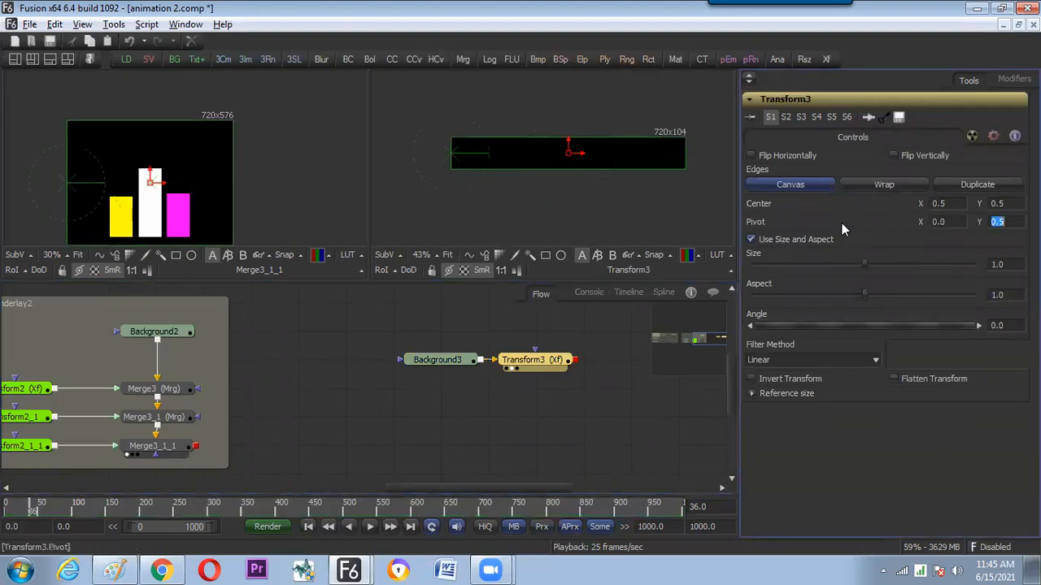
pyautogui.click(750, 239)
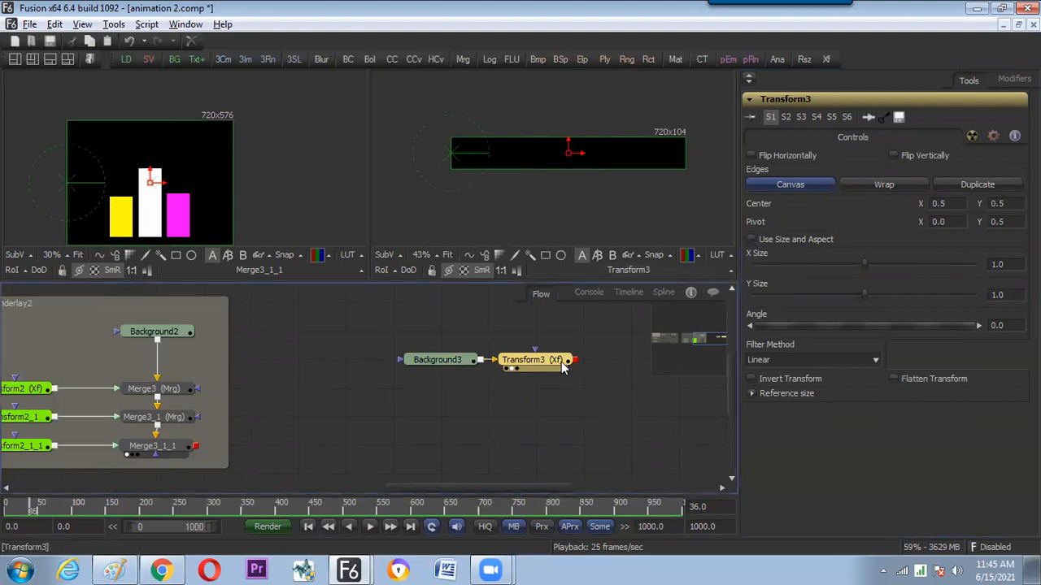
# Try narrowing the strip with Transform3's X Size, and restore the default size.
pyautogui.moveTo(865, 265); pyautogui.dragTo(754, 282)
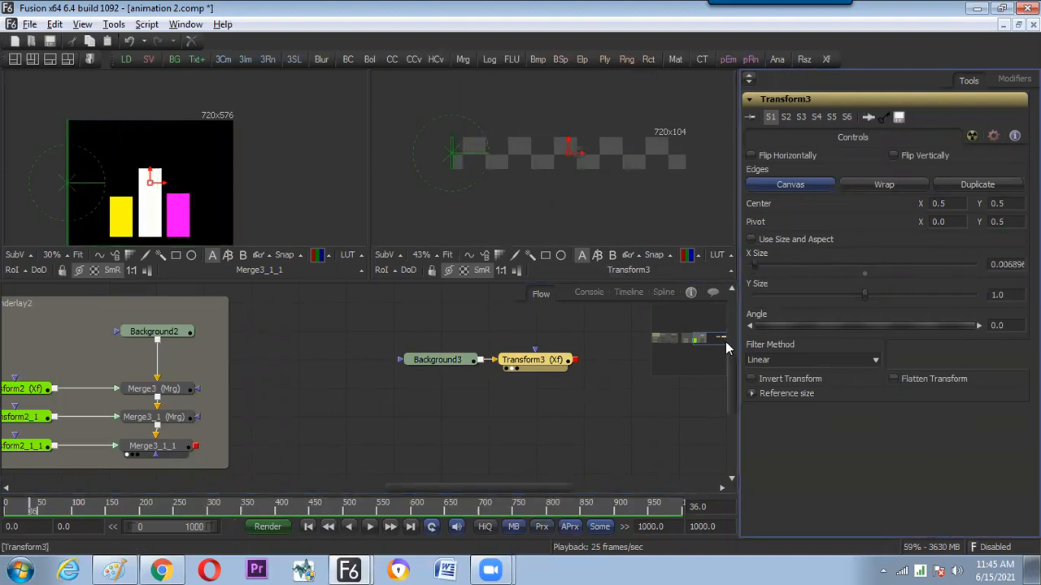
pyautogui.click(861, 275)
pyautogui.click(861, 275)
pyautogui.click(861, 274)
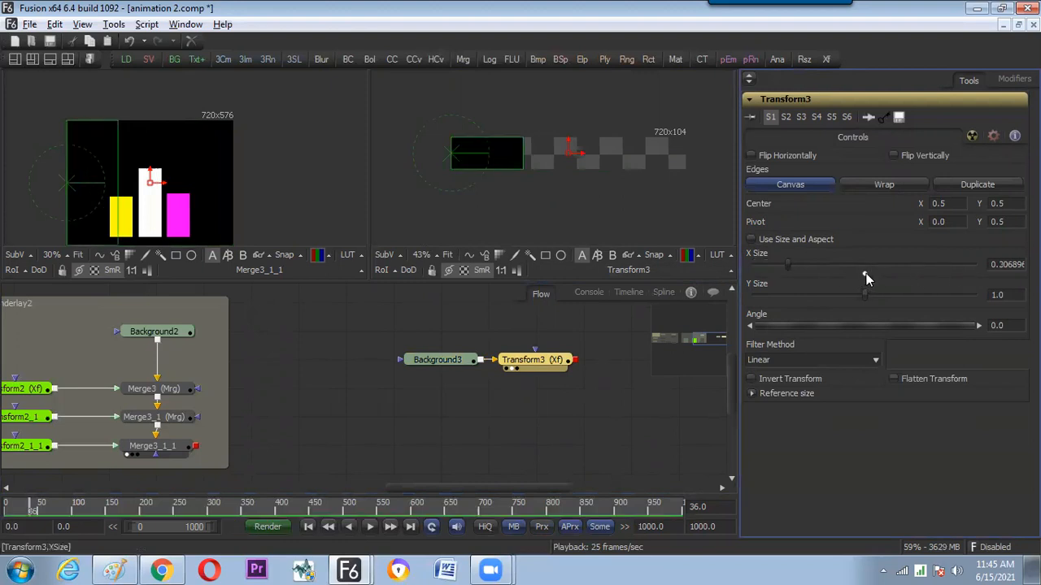
pyautogui.click(864, 274)
# Set Transform3's X Size to 0, go to frame 0 and animate the X Size there.
pyautogui.click(993, 264)
pyautogui.write('0')
pyautogui.press('Tab')
pyautogui.hotkey('ctrl', 'Left')
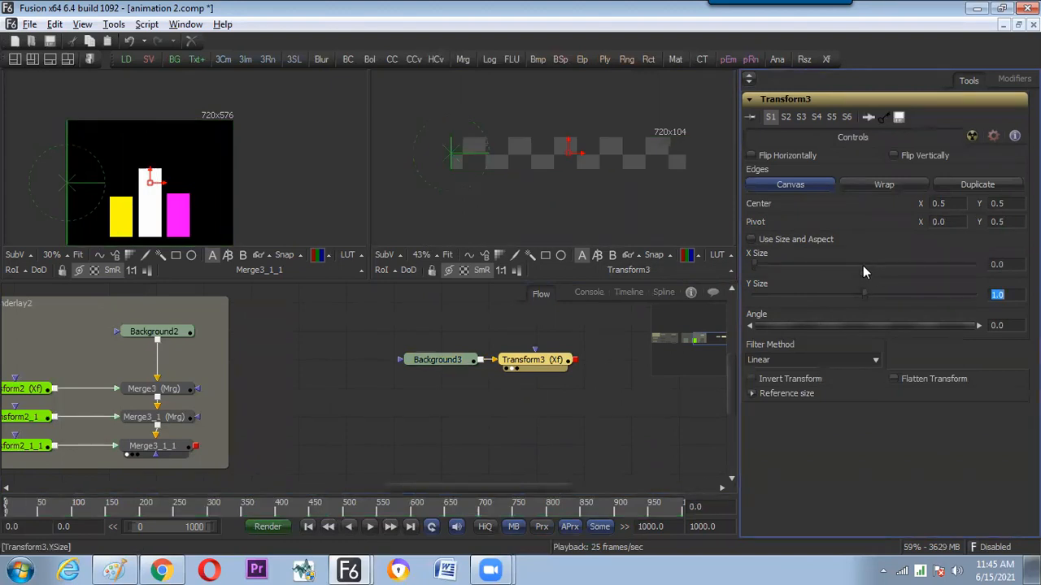
pyautogui.rightClick(863, 270)
# Advance to frame 6 and key Transform3's X Size at 1.
pyautogui.press('Right')
pyautogui.press('Right')
pyautogui.press('Right')
pyautogui.press('Right')
pyautogui.press('Right')
pyautogui.press('Right')
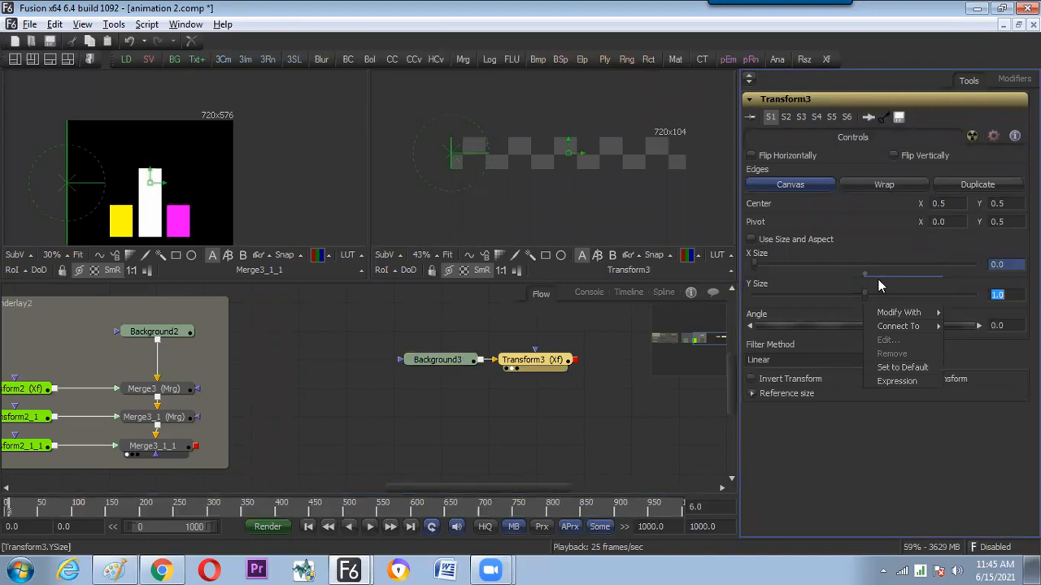
pyautogui.click(1003, 264)
pyautogui.write('1')
pyautogui.press('Tab')
# Play the composition to check the strip's X Size animation, and stop playback.
pyautogui.click(539, 426)
pyautogui.press('space')
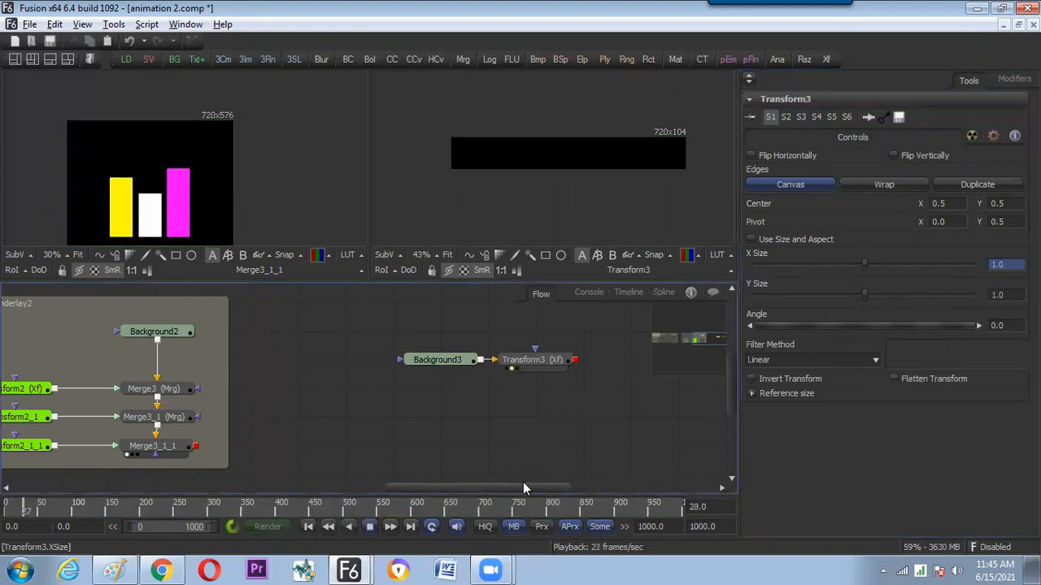
pyautogui.press('space')
# Move Background3 further left of Transform3 in the flow, and select Transform3.
pyautogui.moveTo(451, 361); pyautogui.dragTo(404, 363)
pyautogui.click(523, 363)
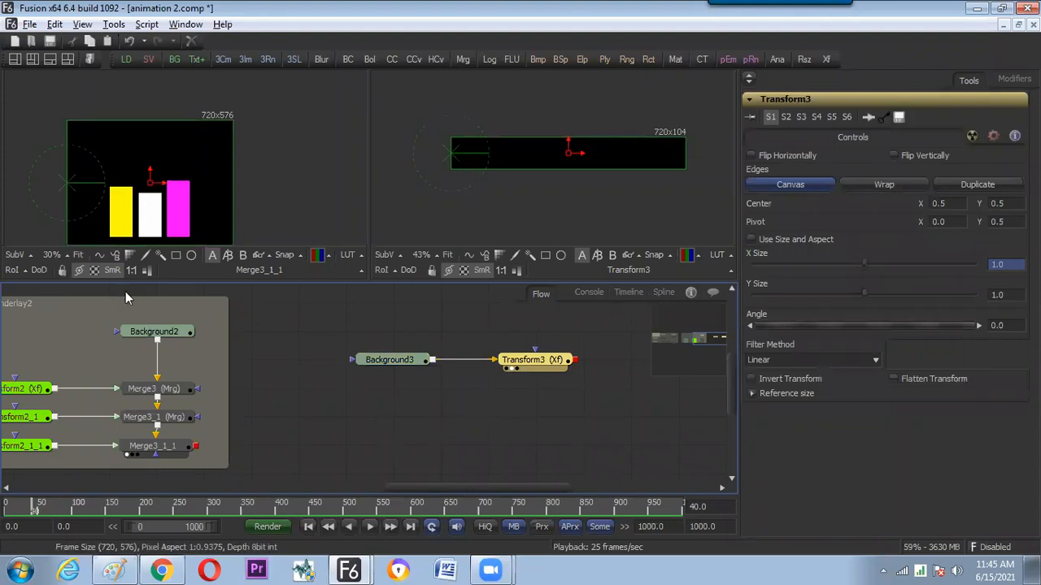
pyautogui.moveTo(332, 320); pyautogui.dragTo(534, 376)
pyautogui.click(487, 412)
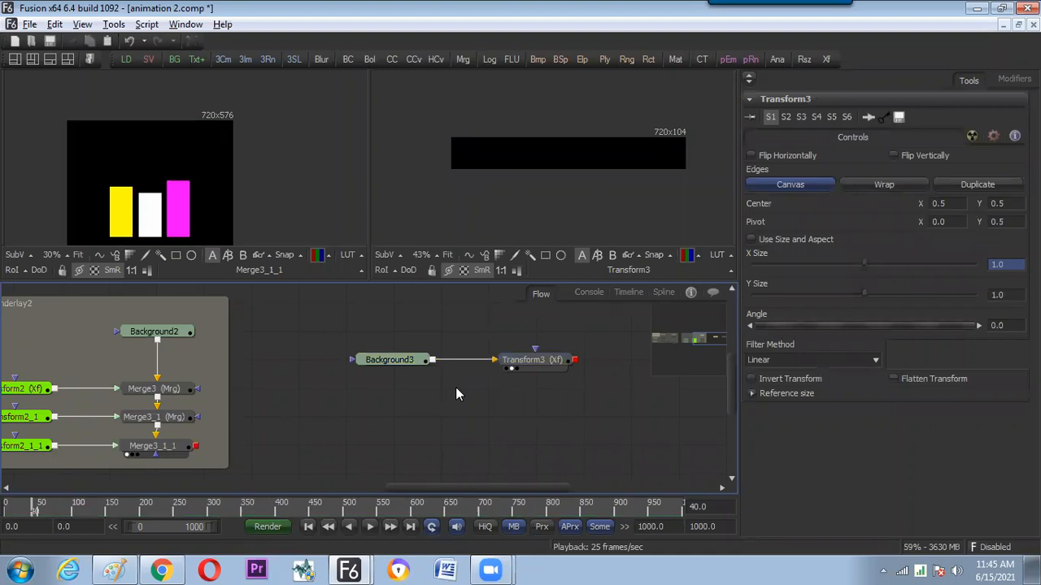
pyautogui.click(516, 363)
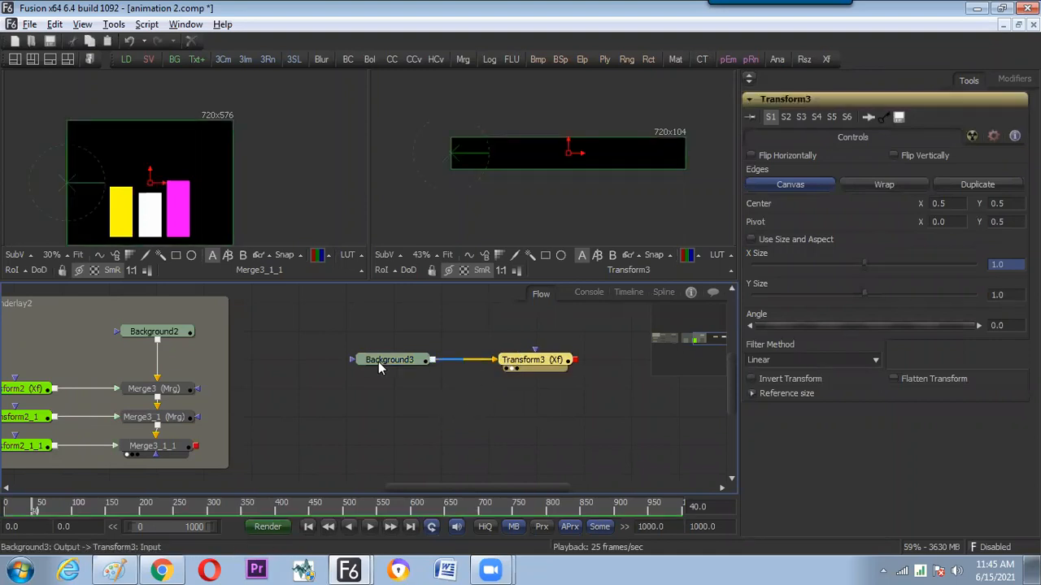
# Make Background3 pure green by setting its G value to 1.0.
pyautogui.click(376, 362)
pyautogui.click(804, 183)
pyautogui.moveTo(813, 251); pyautogui.dragTo(975, 251)
# Play the green strip's growth again from frame 0 to check it.
pyautogui.click(567, 416)
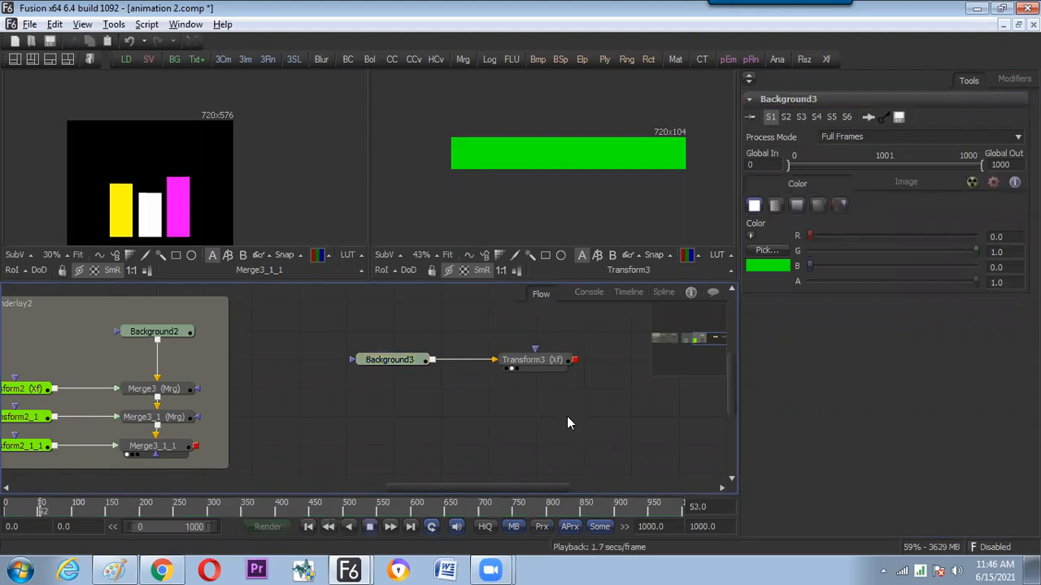
pyautogui.press('space')
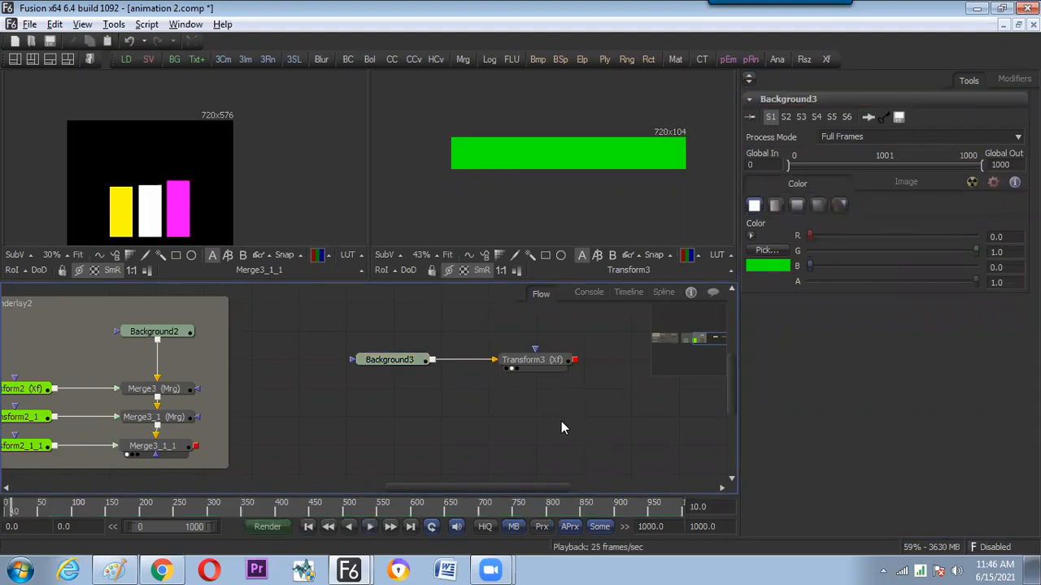
pyautogui.press('space')
# Open Transform3's X Size curve for editing in the Spline editor.
pyautogui.click(572, 363)
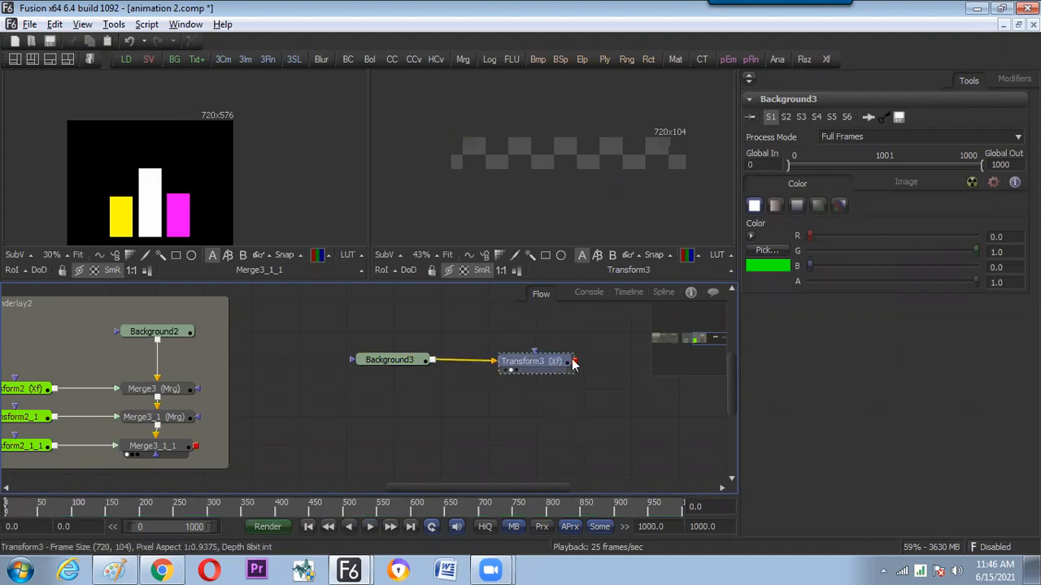
pyautogui.click(663, 293)
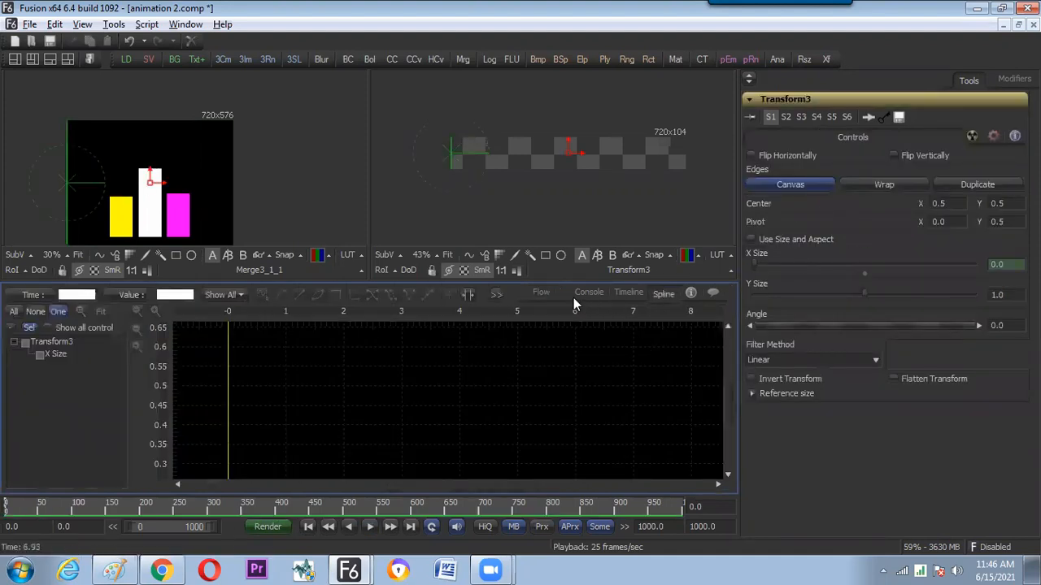
pyautogui.click(558, 292)
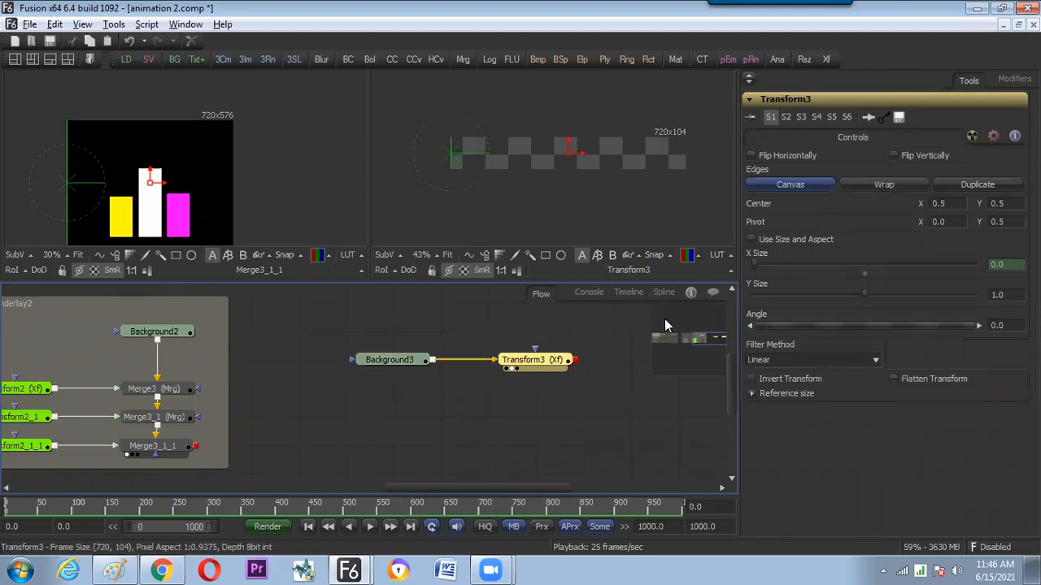
pyautogui.rightClick(846, 266)
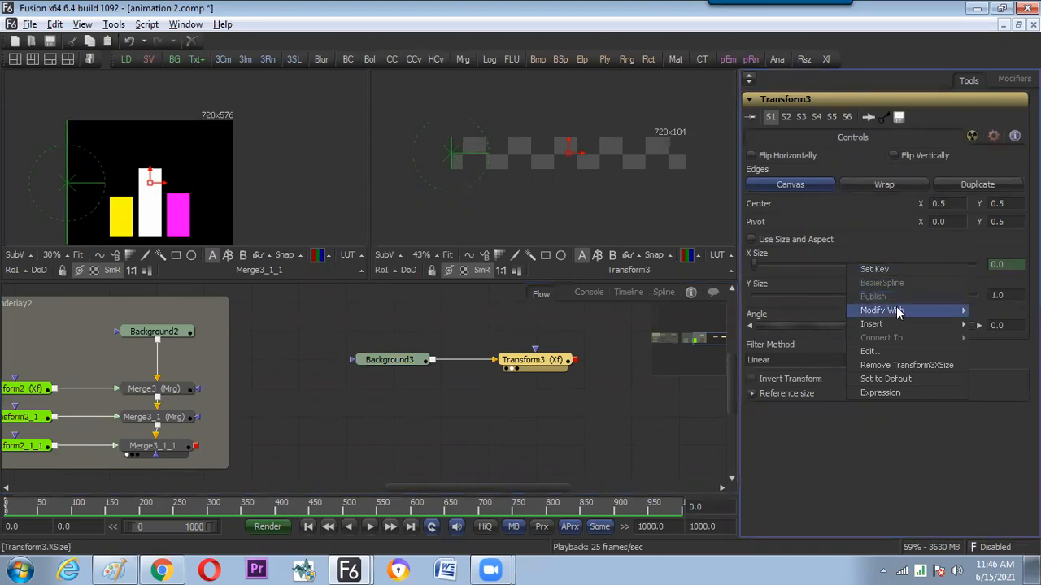
pyautogui.click(870, 352)
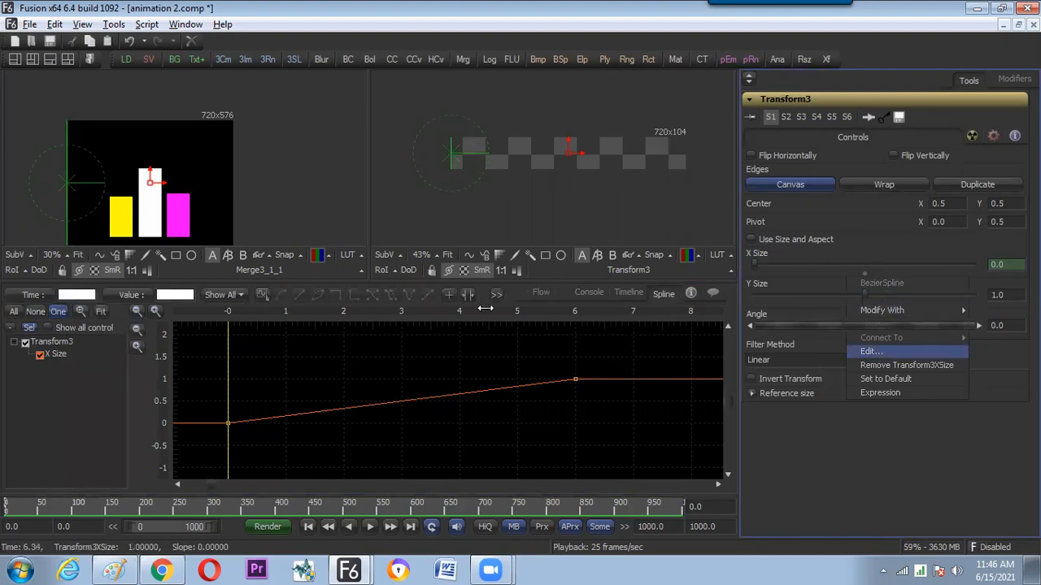
# Select all X Size keyframes, make the curve repeat as a ping-pong, and play the animation.
pyautogui.click(586, 348)
pyautogui.hotkey('ctrl', 'a')
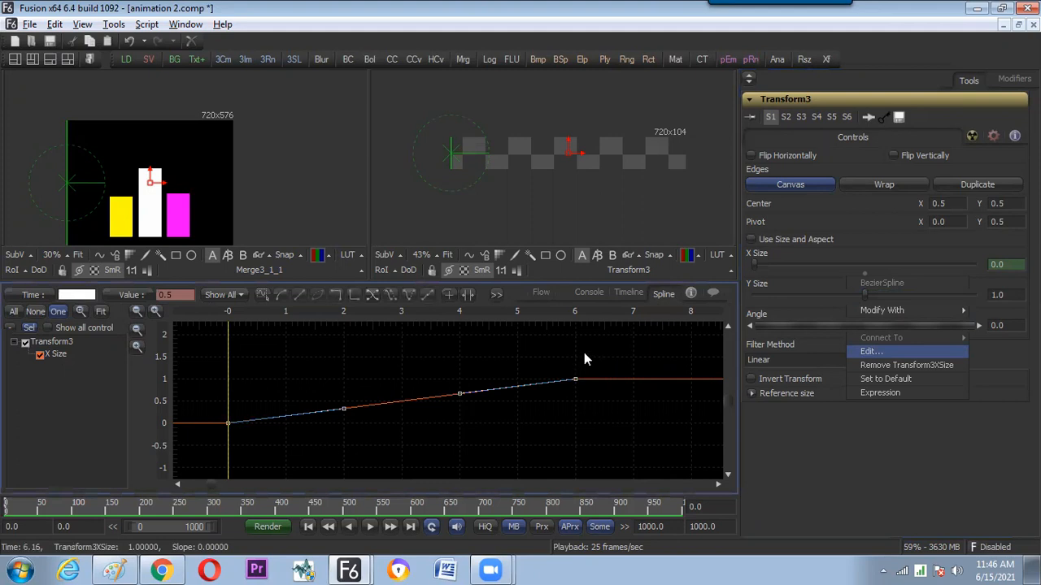
pyautogui.click(409, 298)
pyautogui.click(435, 357)
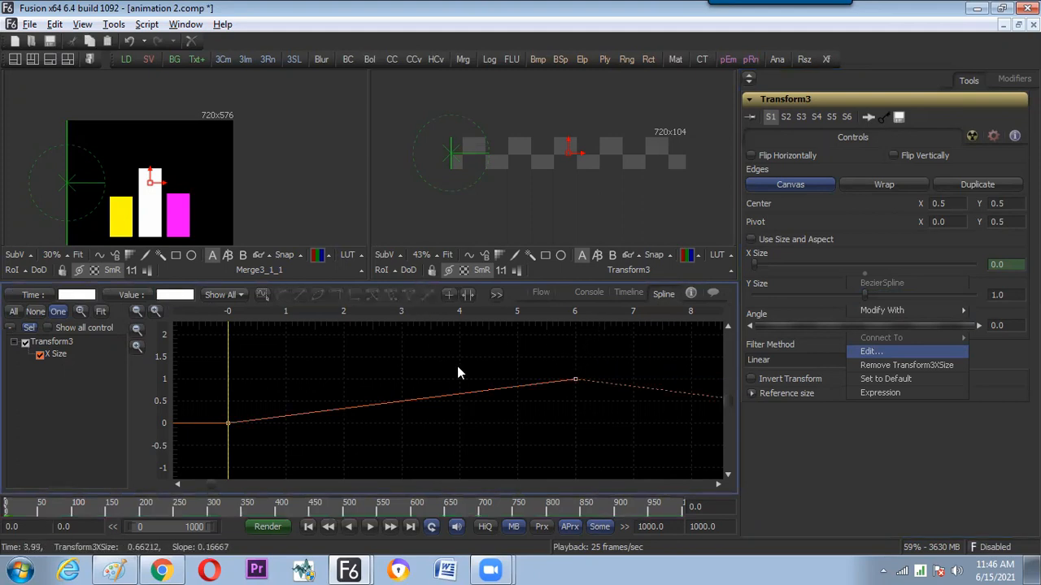
pyautogui.press('space')
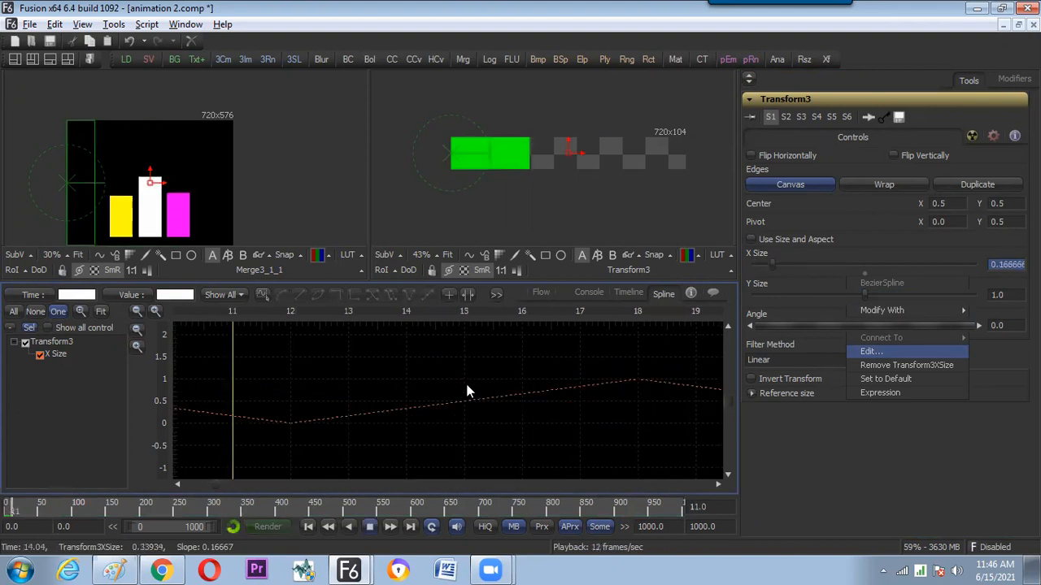
# Stop playback, return to the node flow, and duplicate Background3 with the copy merged over the original ahead of Transform3.
pyautogui.press('space')
pyautogui.click(540, 293)
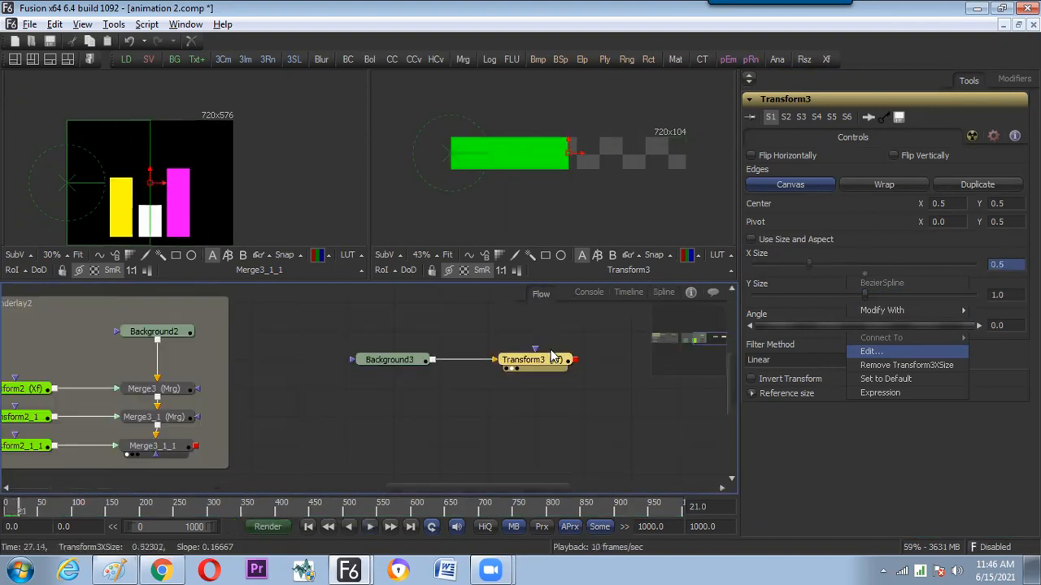
pyautogui.click(578, 406)
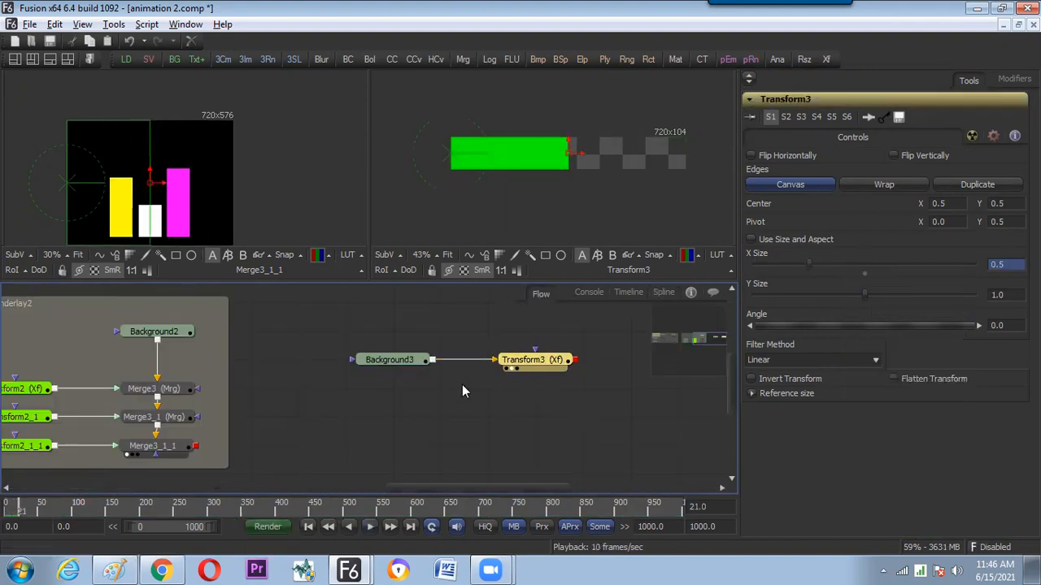
pyautogui.click(408, 374)
pyautogui.click(403, 362)
pyautogui.moveTo(420, 387); pyautogui.dragTo(490, 398)
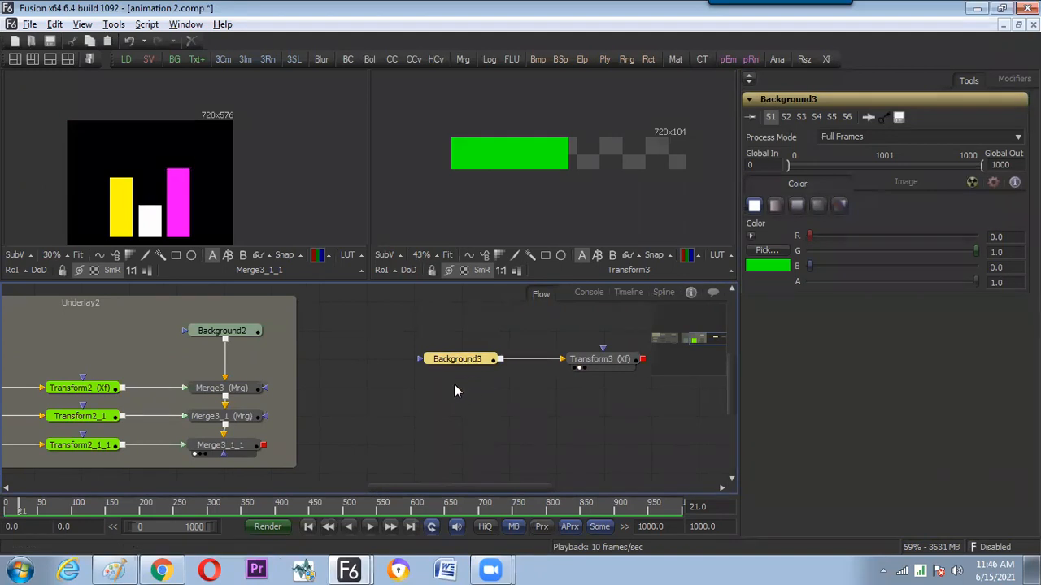
pyautogui.hotkey('ctrl', 'v')
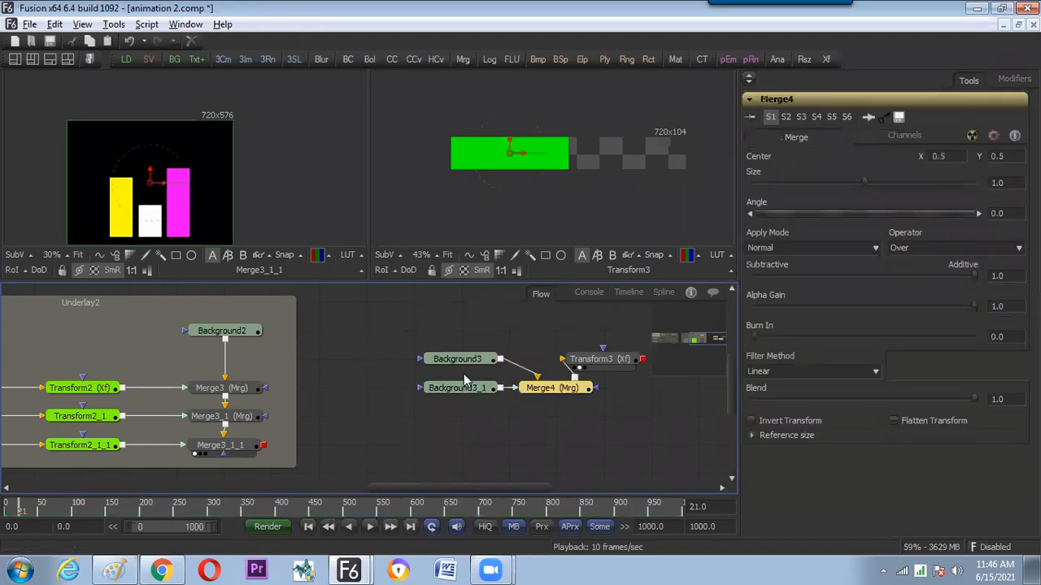
# Rearrange the strip's nodes with Background3 above Merge4, Background3_1 before it in line, and Transform3 farther along.
pyautogui.moveTo(602, 360); pyautogui.dragTo(642, 362)
pyautogui.moveTo(413, 333); pyautogui.dragTo(509, 412)
pyautogui.moveTo(519, 388); pyautogui.dragTo(480, 363)
pyautogui.click(483, 396)
pyautogui.moveTo(384, 332); pyautogui.dragTo(473, 338)
# Set the image height of Background3_1 to 50.
pyautogui.click(374, 360)
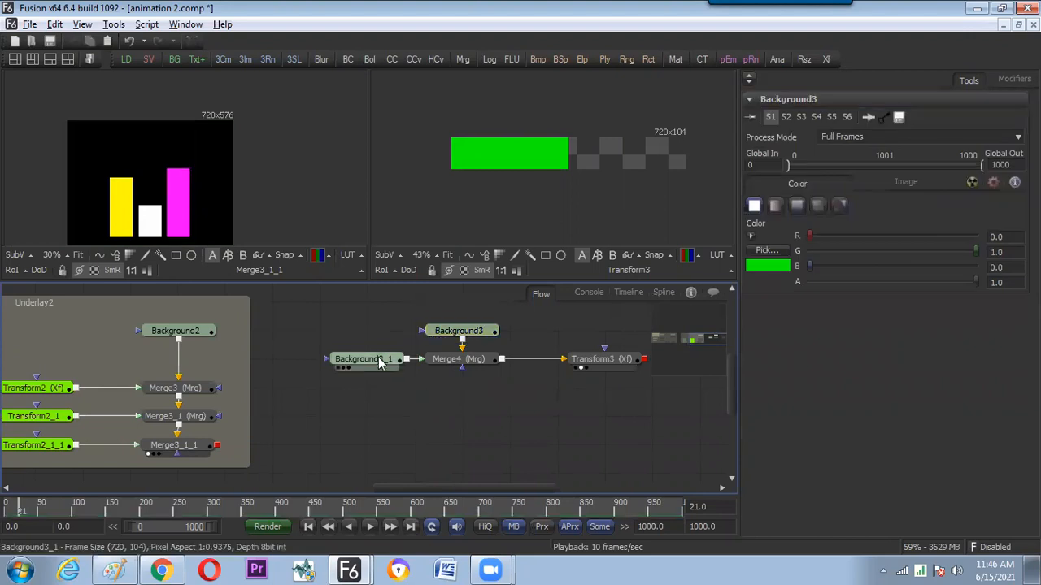
pyautogui.click(906, 183)
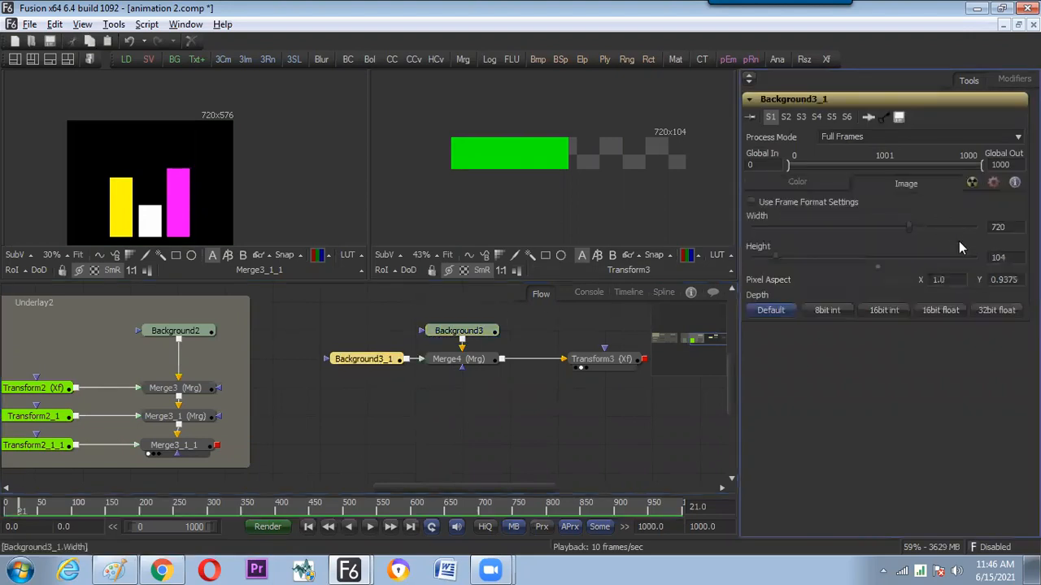
pyautogui.click(1008, 257)
pyautogui.write('50')
pyautogui.press('Tab')
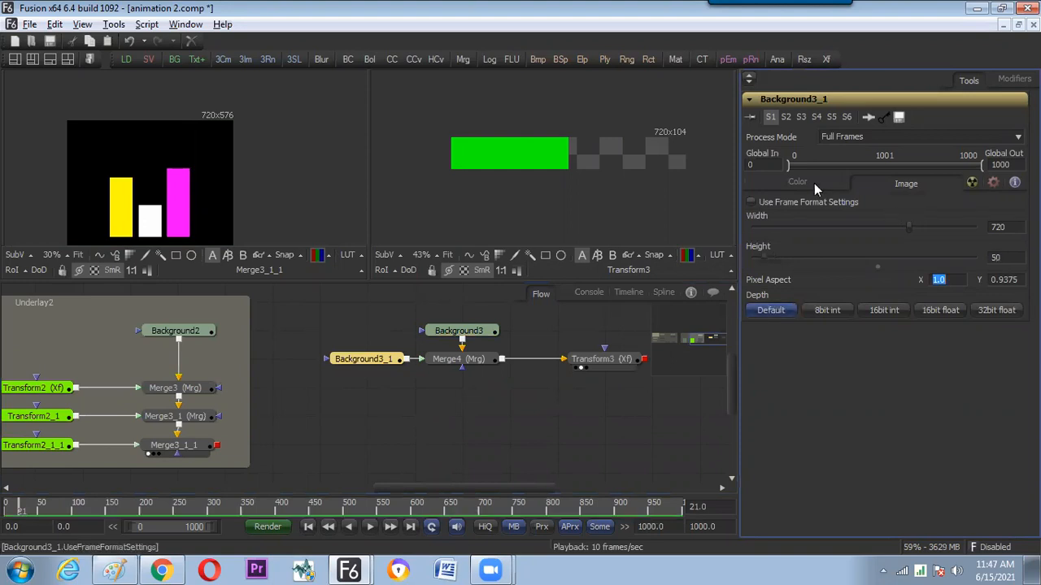
# Colour Background3_1 pure red with R 1.0, G 0.0 and B 0.0.
pyautogui.click(815, 184)
pyautogui.moveTo(898, 236); pyautogui.dragTo(805, 252)
pyautogui.click(636, 415)
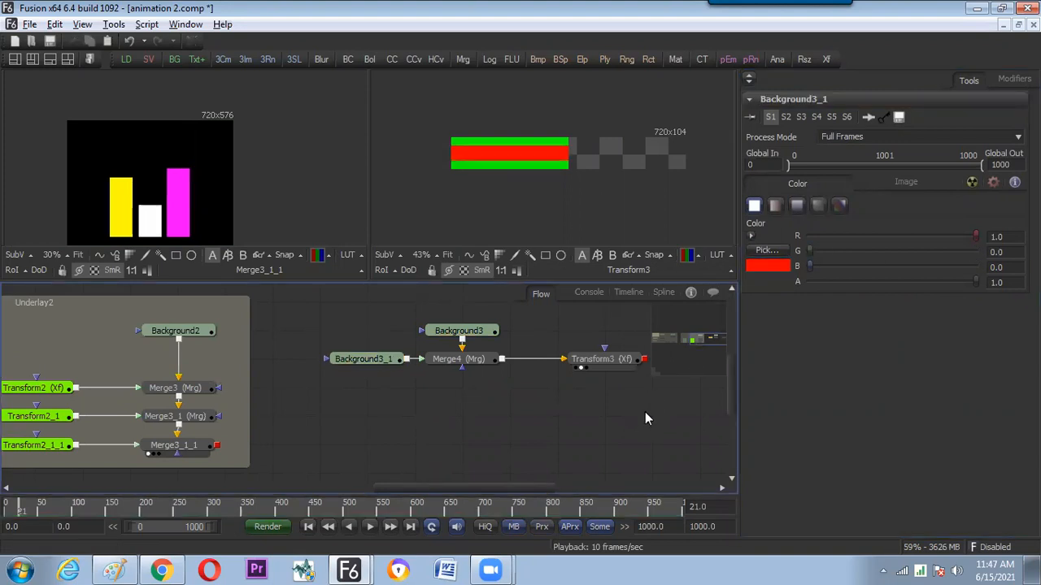
# Play the red-and-green strip animation twice to check it, and move Background3_1 farther from Merge4.
pyautogui.press('space')
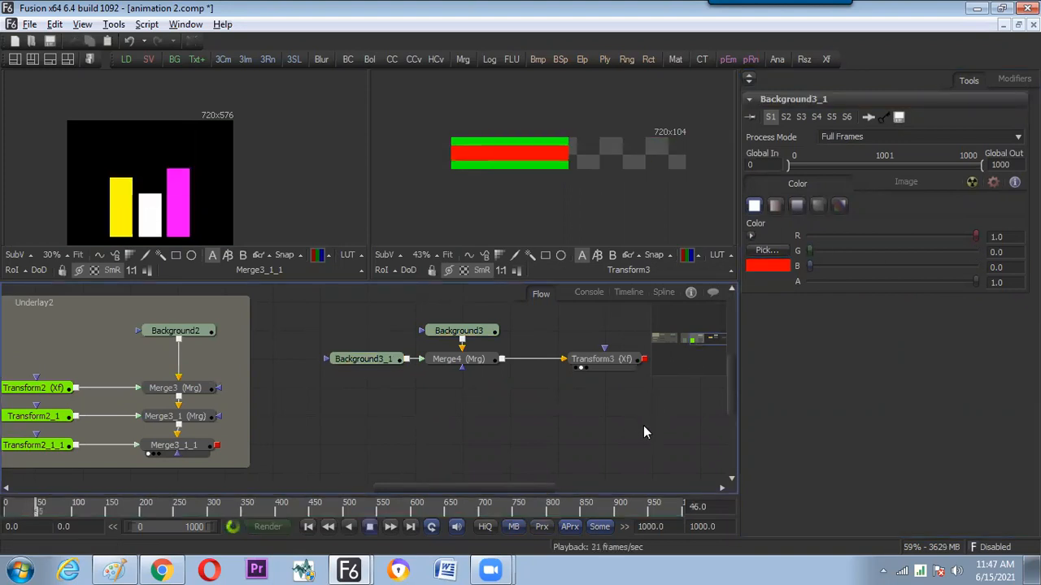
pyautogui.press('space')
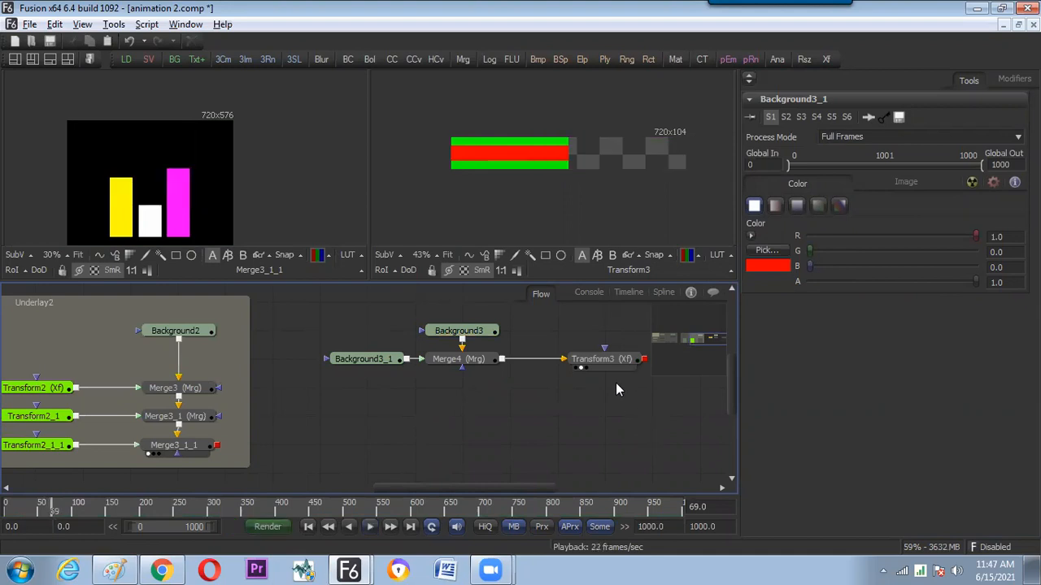
pyautogui.press('space')
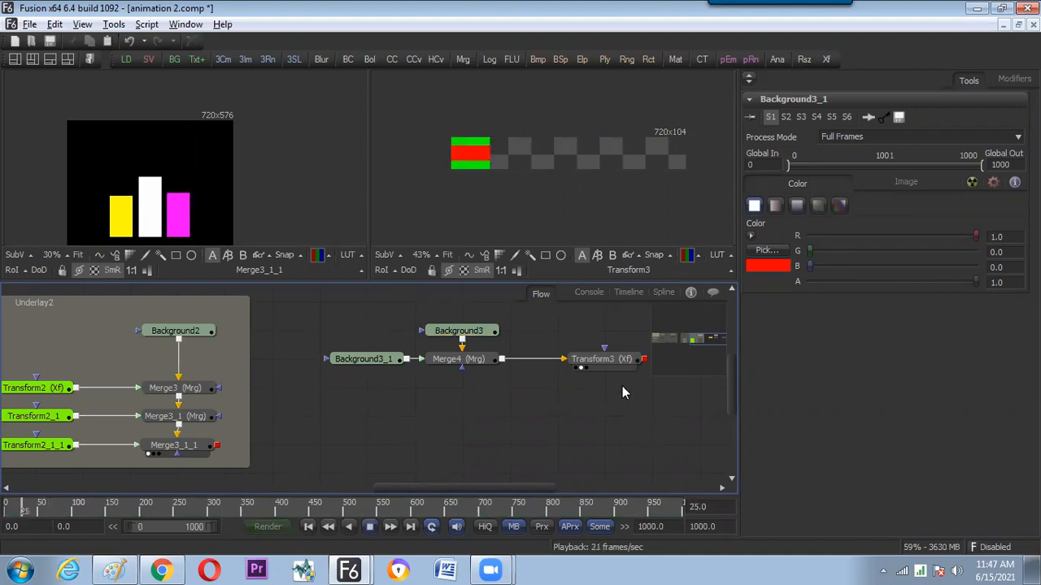
pyautogui.press('space')
pyautogui.moveTo(374, 361); pyautogui.dragTo(337, 368)
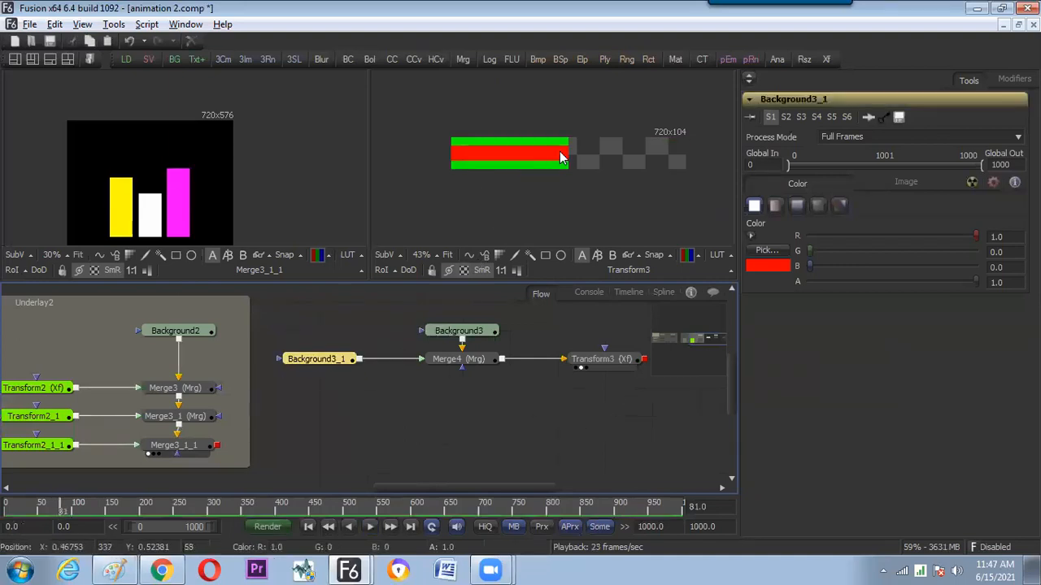
pyautogui.click(368, 391)
# Try a smaller image width for Background3_1, and undo the change.
pyautogui.click(345, 365)
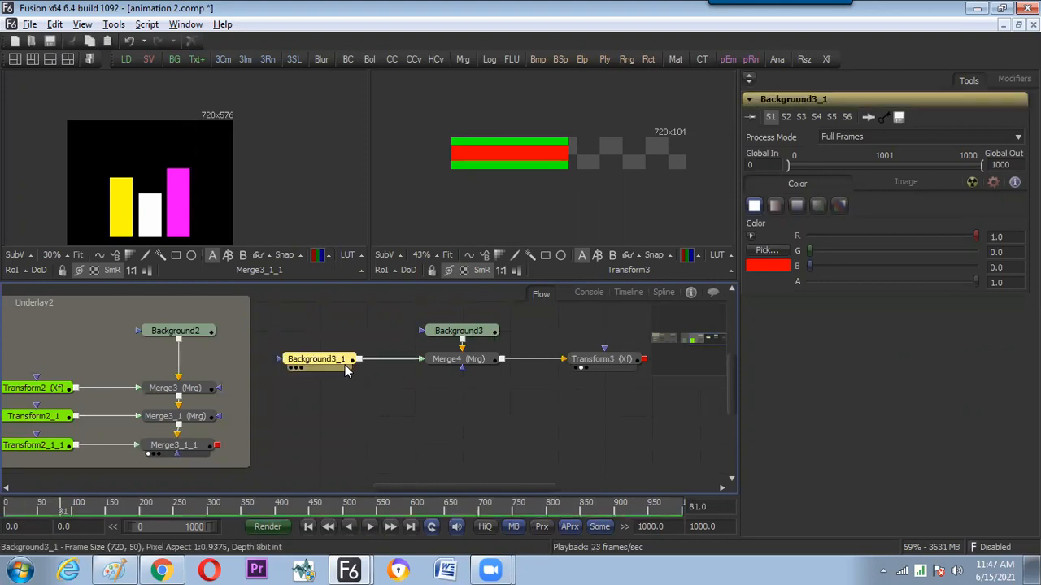
pyautogui.click(904, 185)
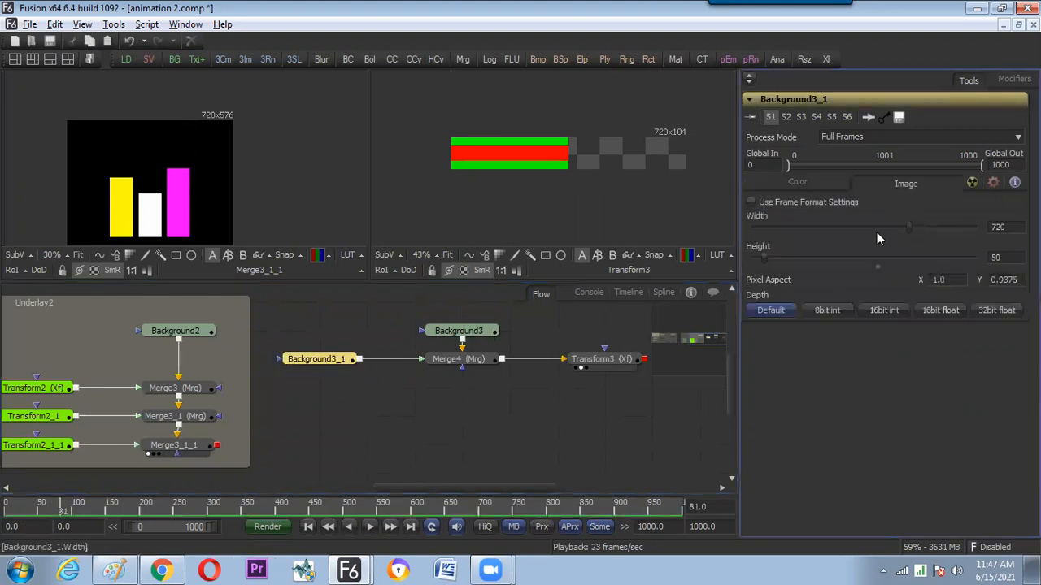
pyautogui.moveTo(909, 227); pyautogui.dragTo(878, 230)
pyautogui.hotkey('ctrl', 'z')
pyautogui.moveTo(320, 364); pyautogui.dragTo(319, 360)
pyautogui.moveTo(404, 366); pyautogui.dragTo(458, 356)
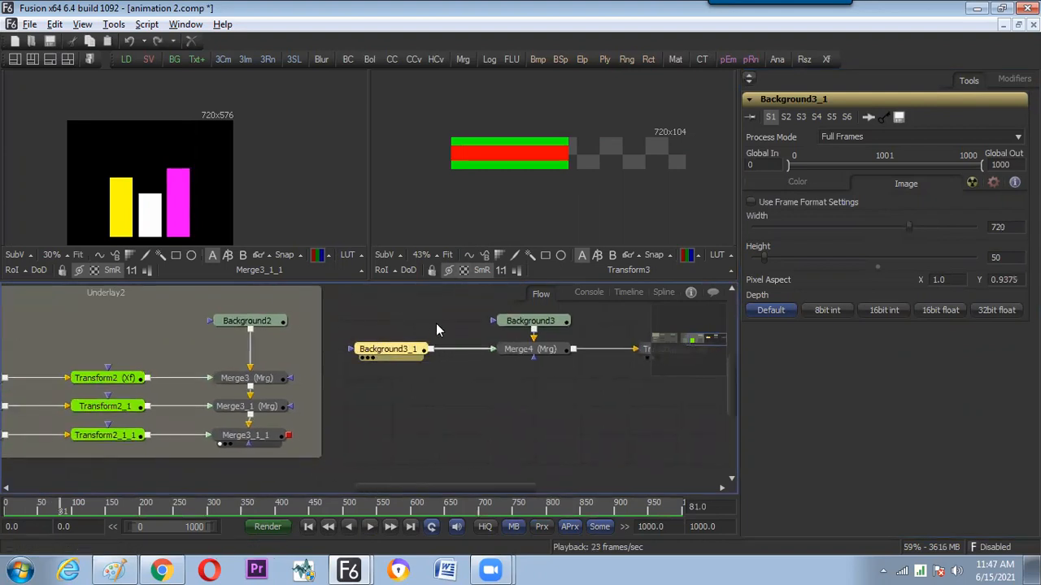
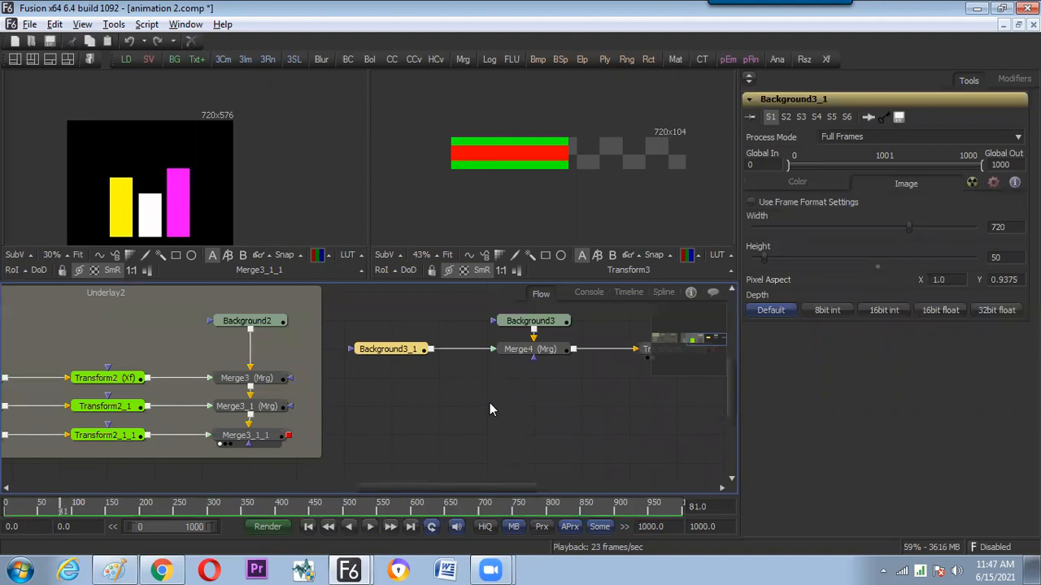
# Try shifting the red bar horizontally to a Merge4 Center X of about 0.409, play the animation, and undo the shift.
pyautogui.moveTo(496, 320)
pyautogui.click(528, 350)
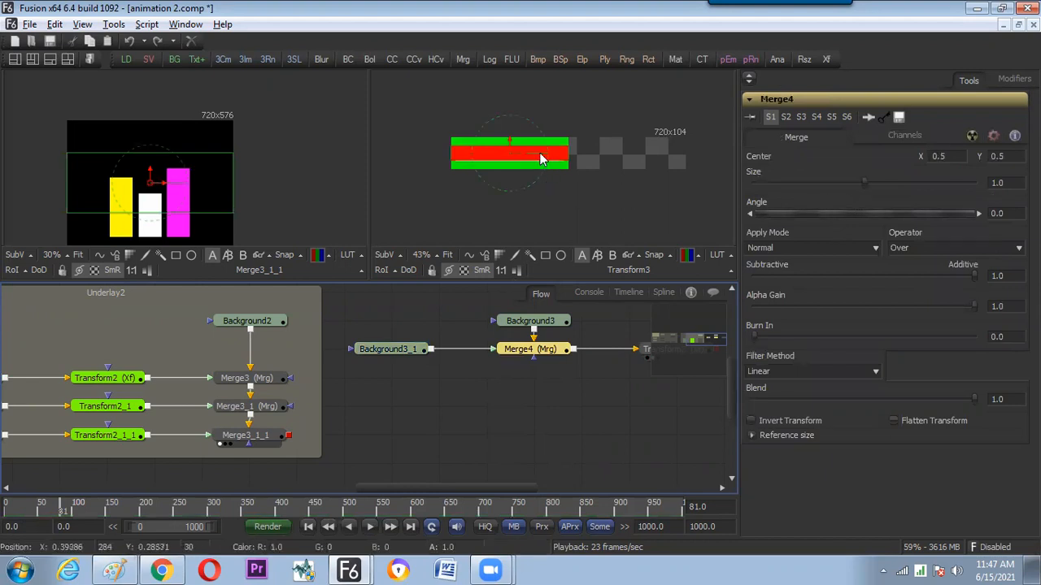
pyautogui.moveTo(529, 160); pyautogui.dragTo(512, 161)
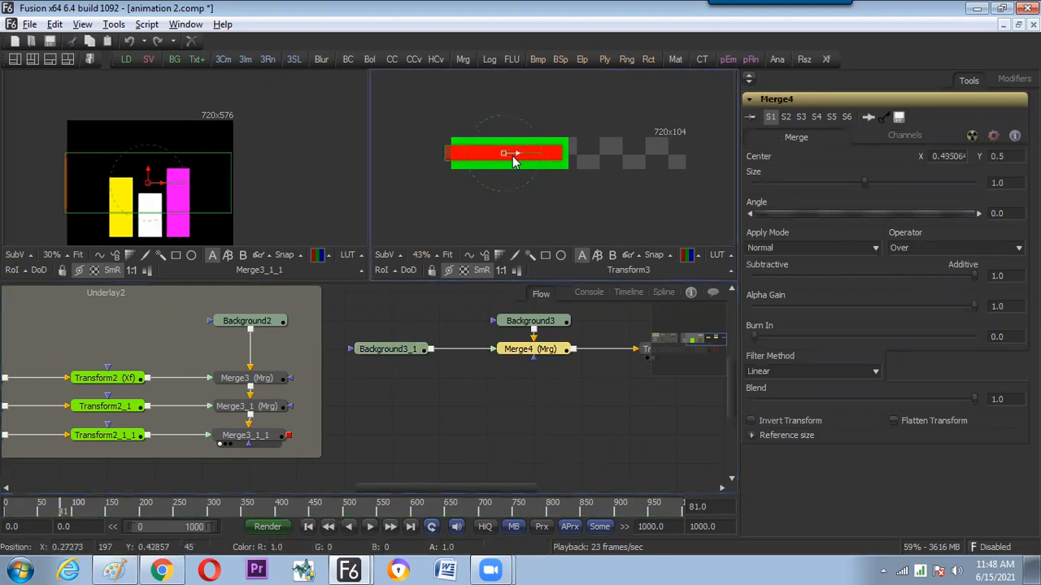
pyautogui.press('space')
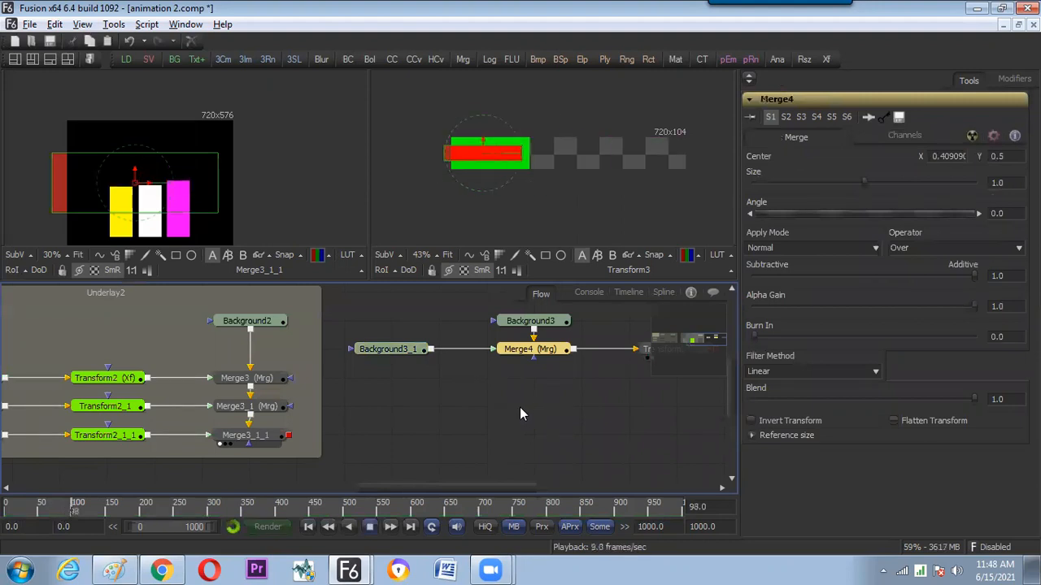
pyautogui.press('space')
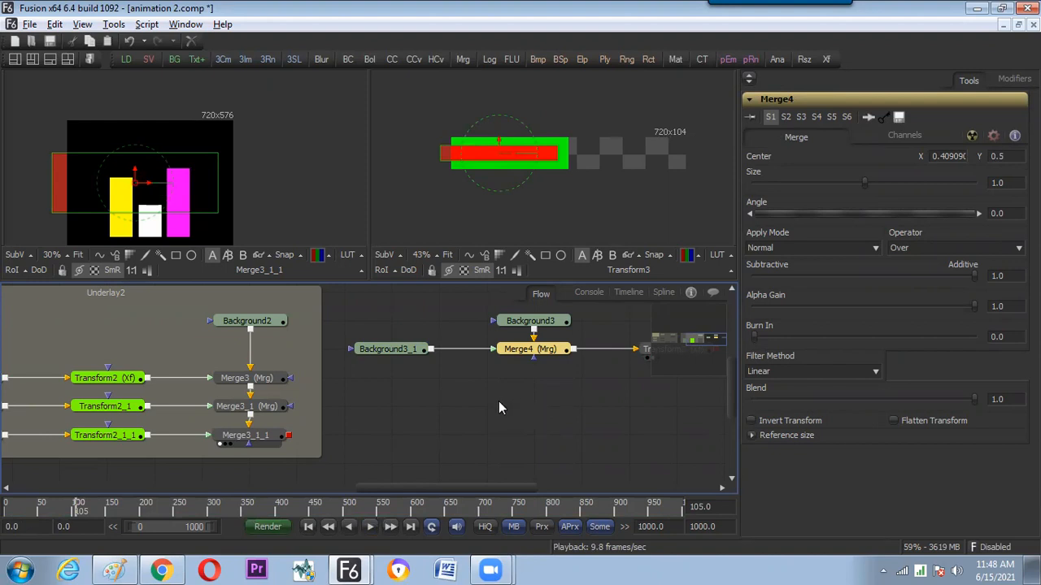
pyautogui.hotkey('ctrl', 'z')
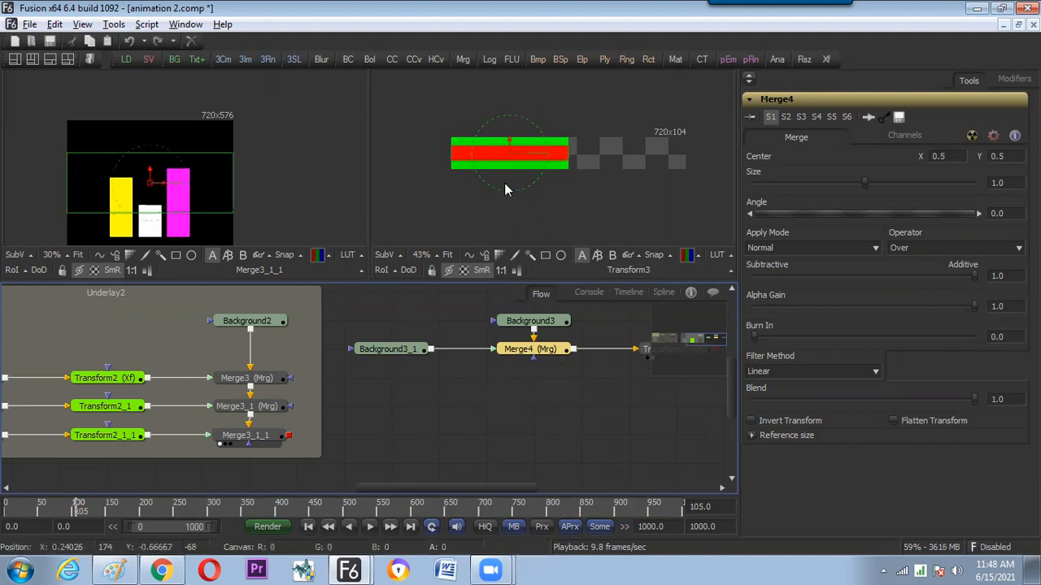
# Shift the red bar horizontally by moving Merge4's Center X to about 0.396, and play the animation to check it.
pyautogui.click(517, 154)
pyautogui.moveTo(515, 153); pyautogui.dragTo(505, 154)
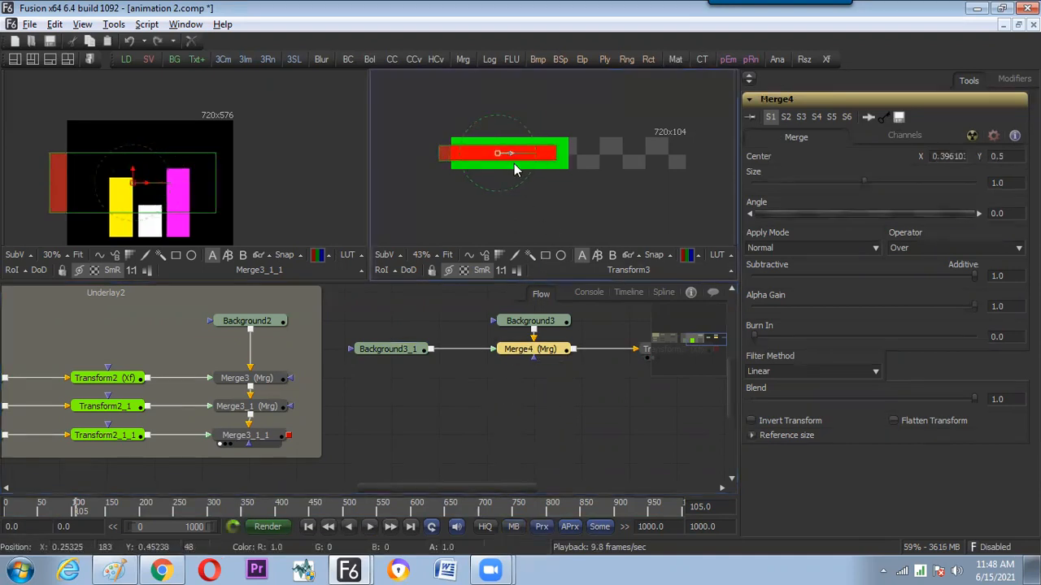
pyautogui.press('space')
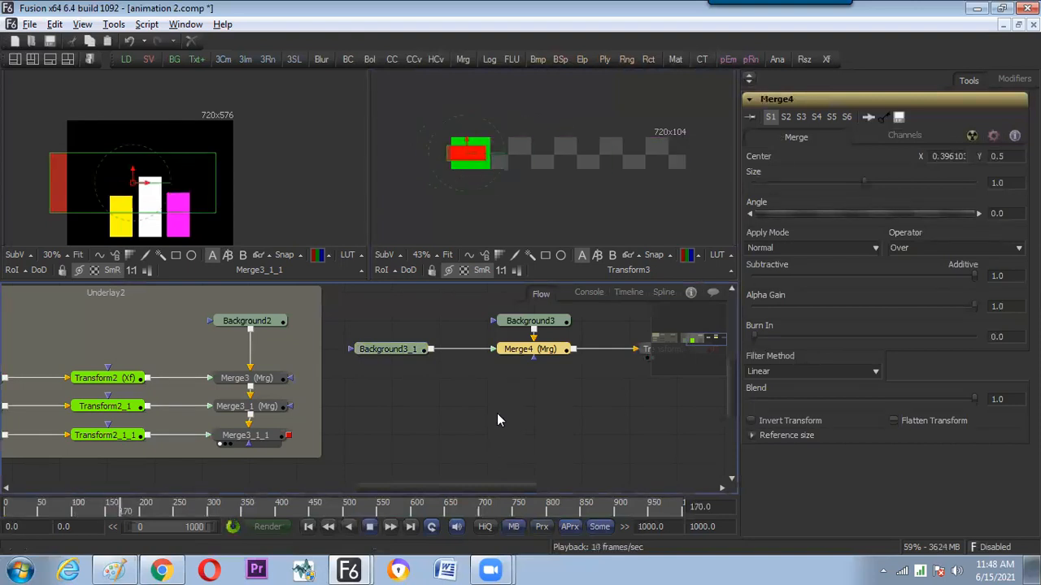
pyautogui.click(530, 415)
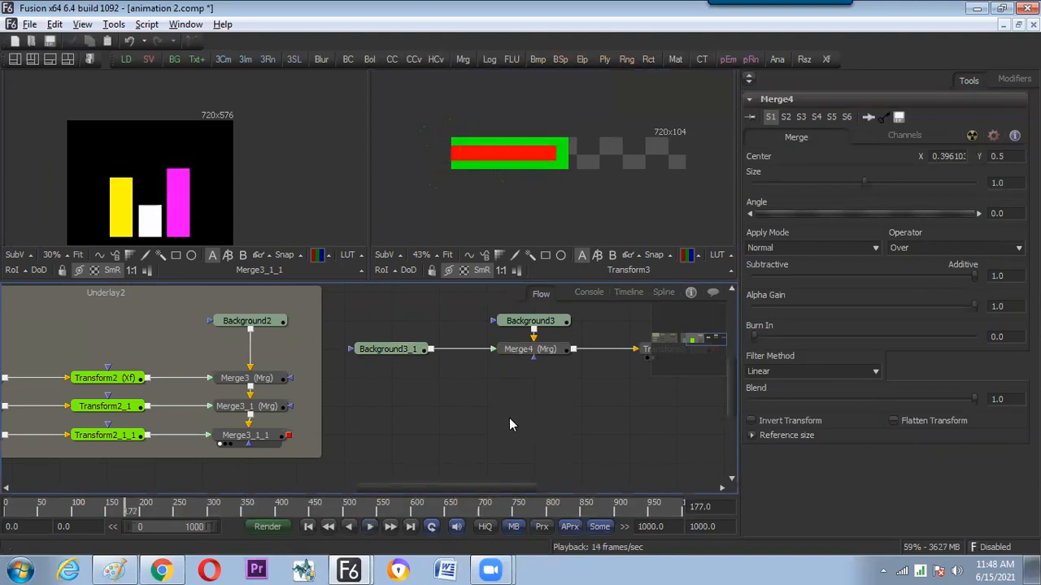
pyautogui.click(532, 355)
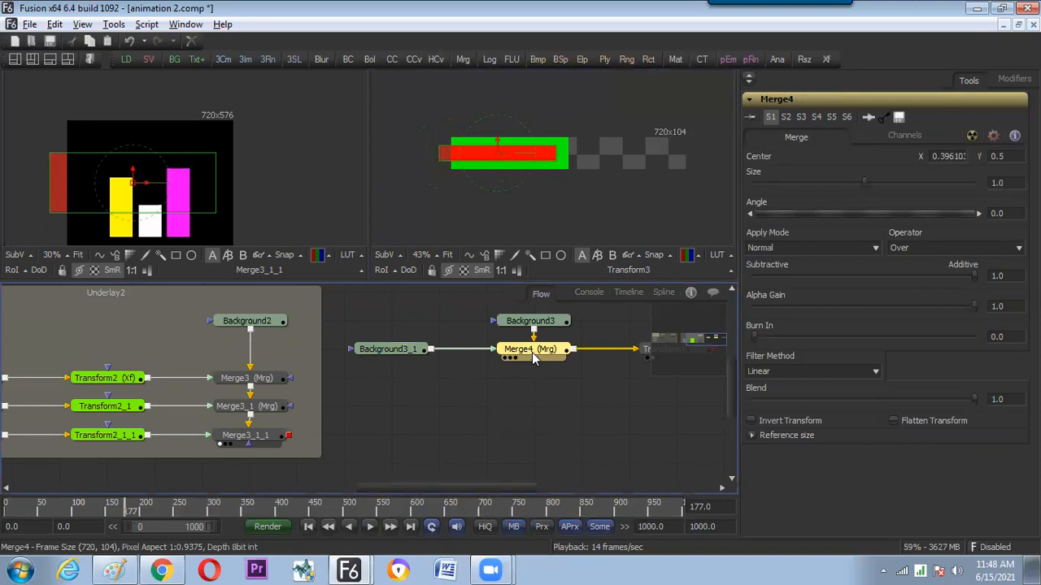
pyautogui.click(520, 409)
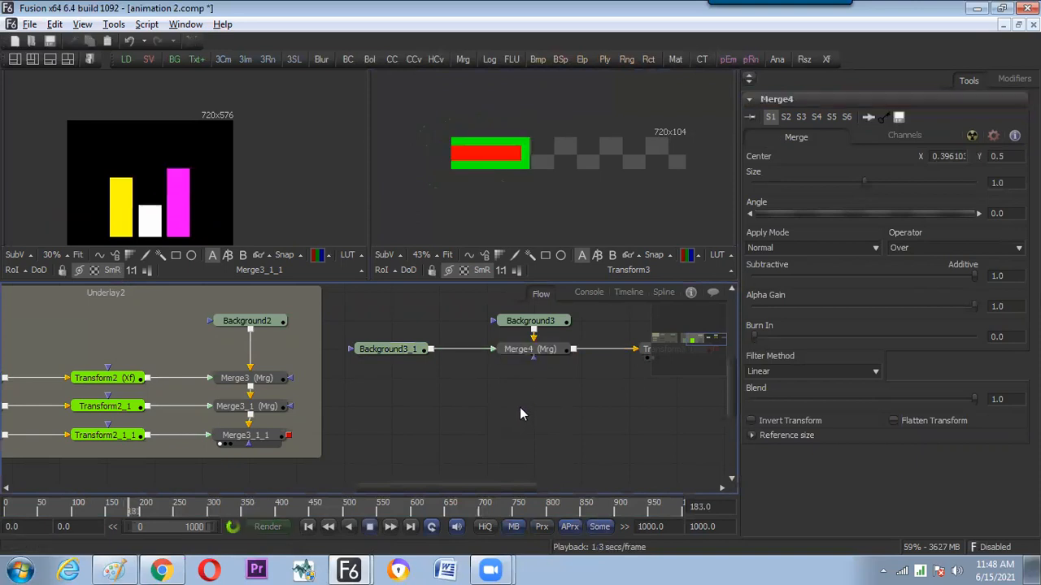
# Stop playback, add a black background node, merge Transform3's output over it, and show the new merge in the second viewer.
pyautogui.moveTo(593, 427); pyautogui.dragTo(519, 437)
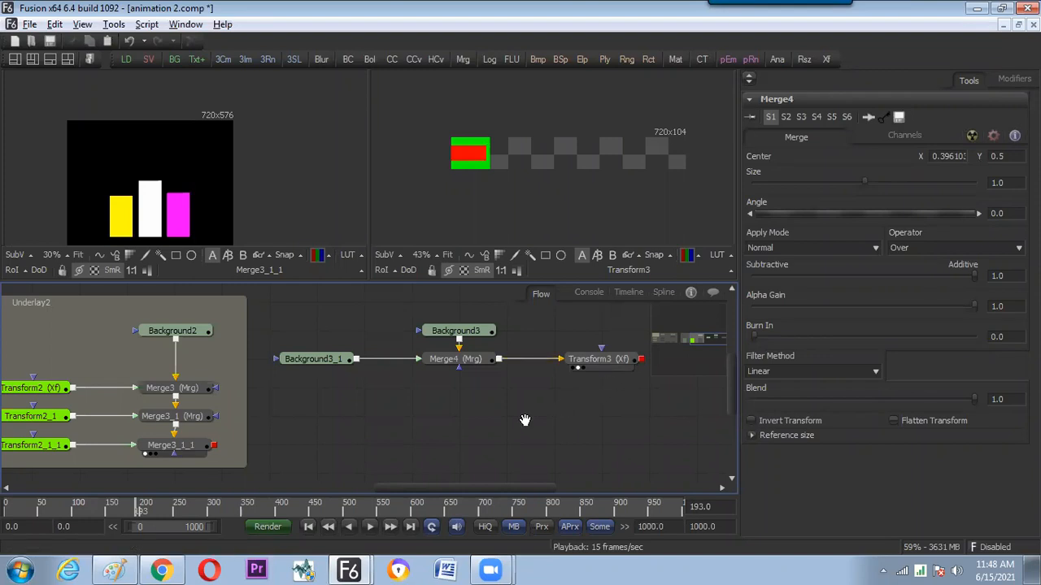
pyautogui.moveTo(524, 420); pyautogui.dragTo(457, 439)
pyautogui.click(541, 384)
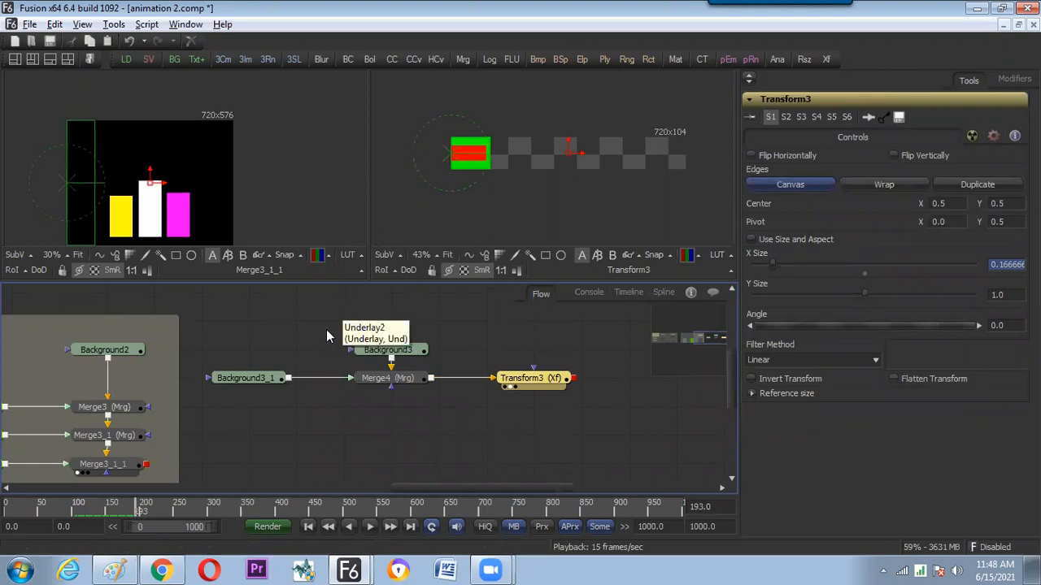
pyautogui.click(249, 382)
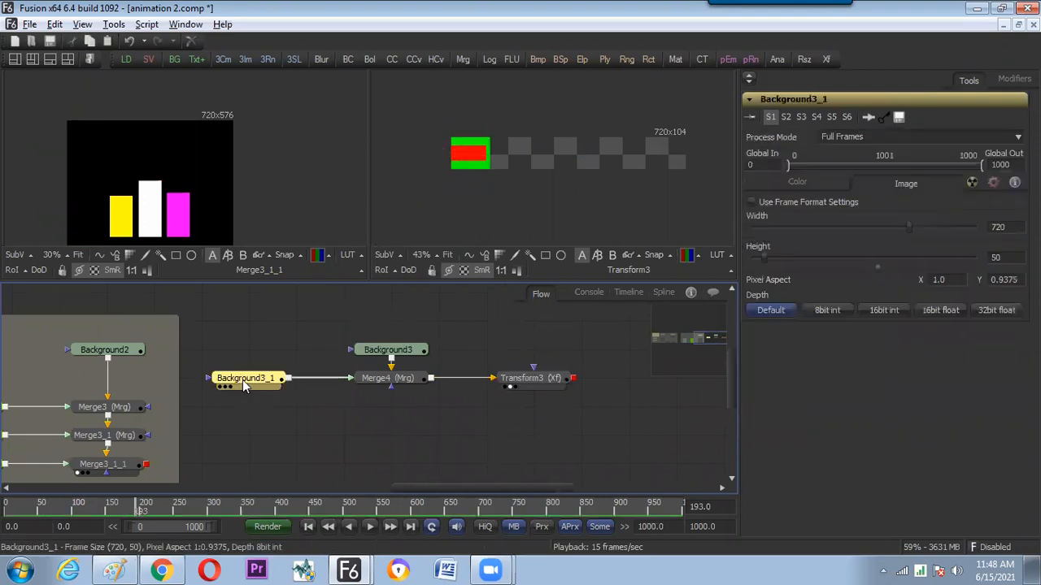
pyautogui.click(552, 398)
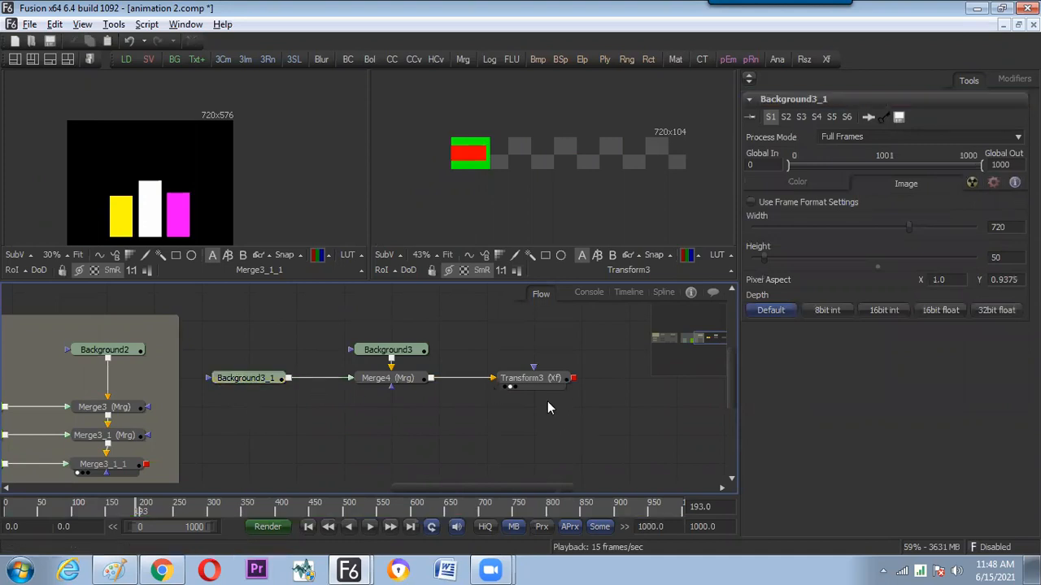
pyautogui.moveTo(555, 419); pyautogui.dragTo(457, 435)
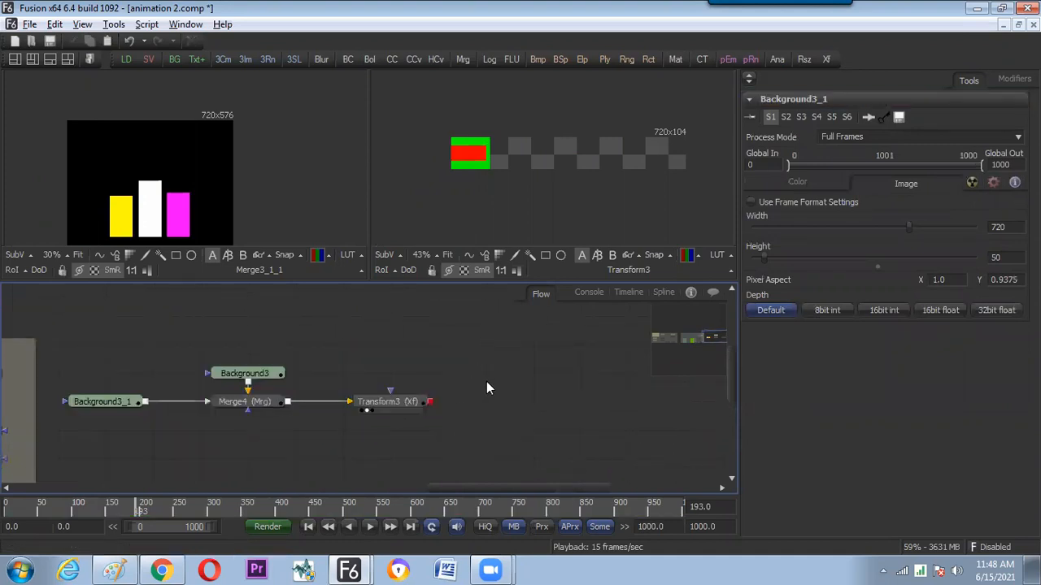
pyautogui.moveTo(175, 59); pyautogui.dragTo(488, 343)
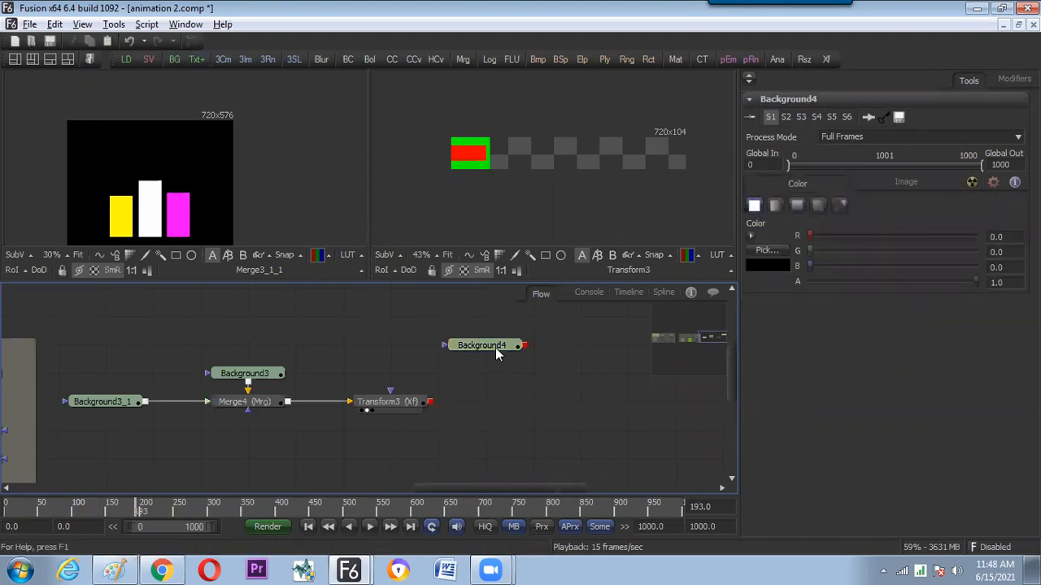
pyautogui.moveTo(430, 401); pyautogui.dragTo(525, 319)
pyautogui.moveTo(493, 402); pyautogui.dragTo(537, 211)
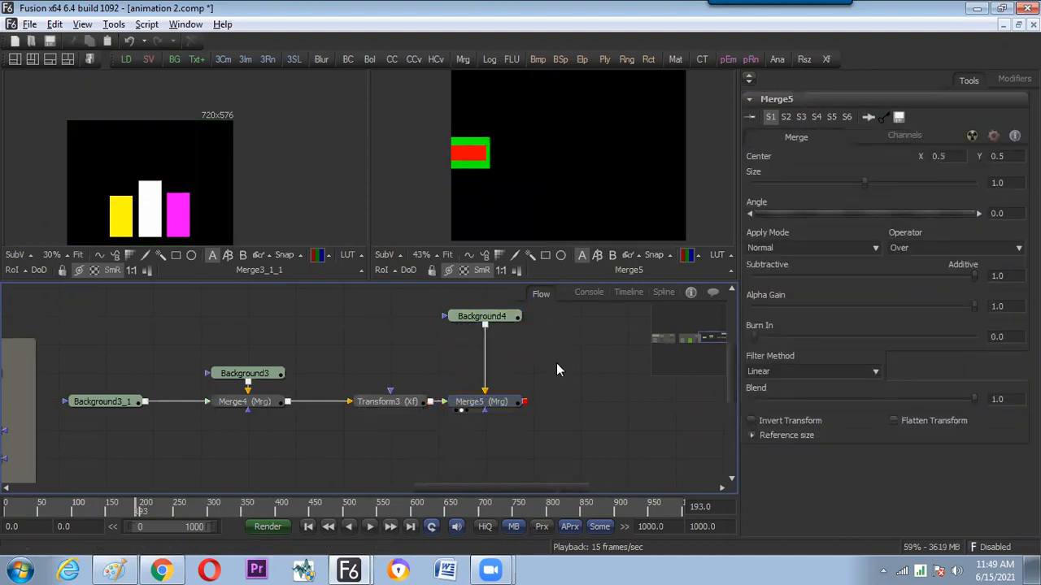
# Rotate the strip in Merge5 to an angle of 42.5 and move its centre to about X 0.747, Y 0.327.
pyautogui.click(493, 406)
pyautogui.click(863, 213)
pyautogui.moveTo(865, 216); pyautogui.dragTo(875, 214)
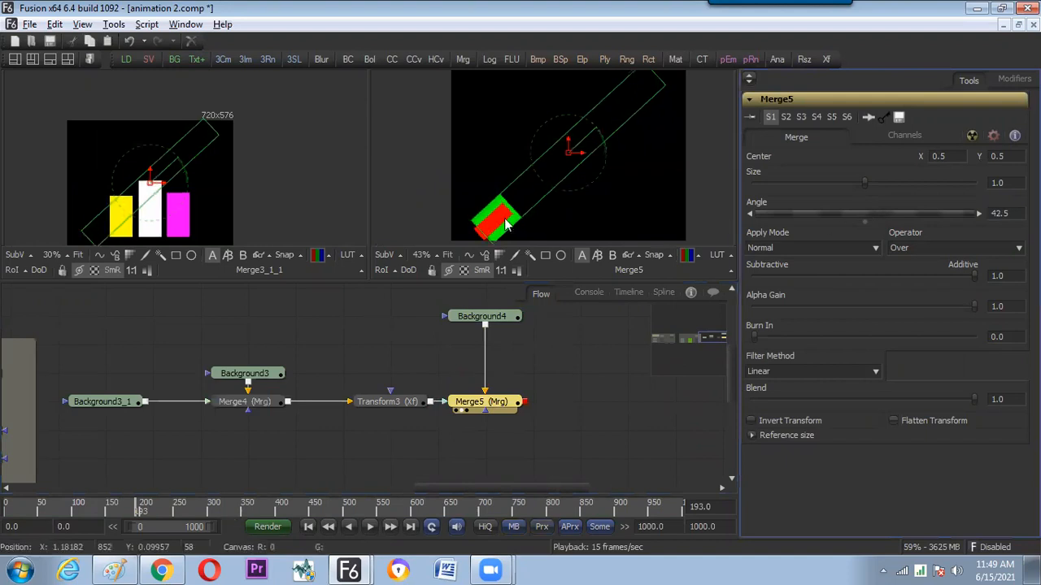
pyautogui.moveTo(569, 150); pyautogui.dragTo(629, 181)
pyautogui.click(575, 404)
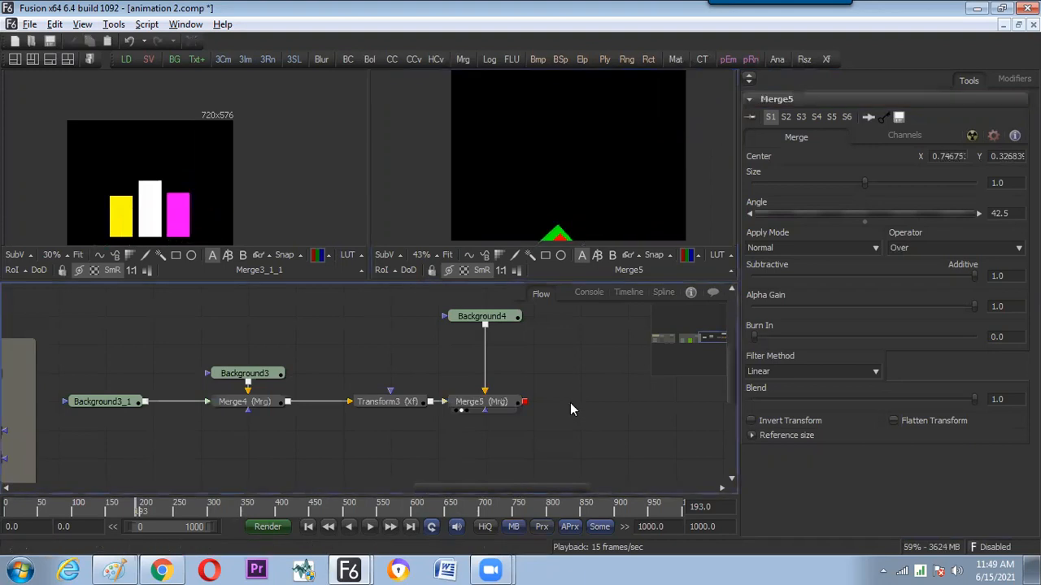
# Play the strip animation, stop it, and compare Transform3's output with Merge5's result in the second viewer.
pyautogui.press('space')
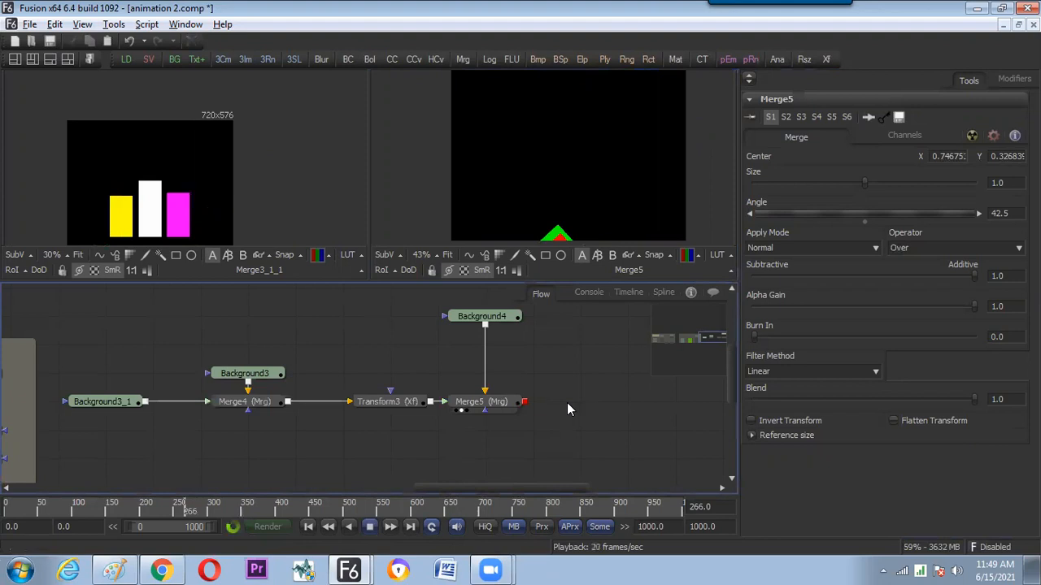
pyautogui.press('space')
pyautogui.click(496, 404)
pyautogui.moveTo(371, 402); pyautogui.dragTo(487, 159)
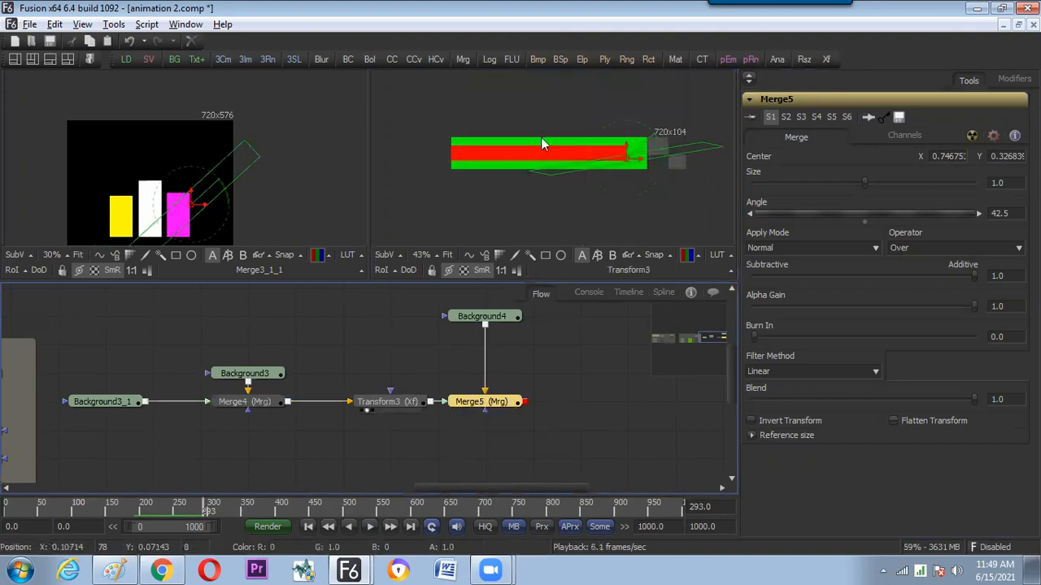
pyautogui.press('2')
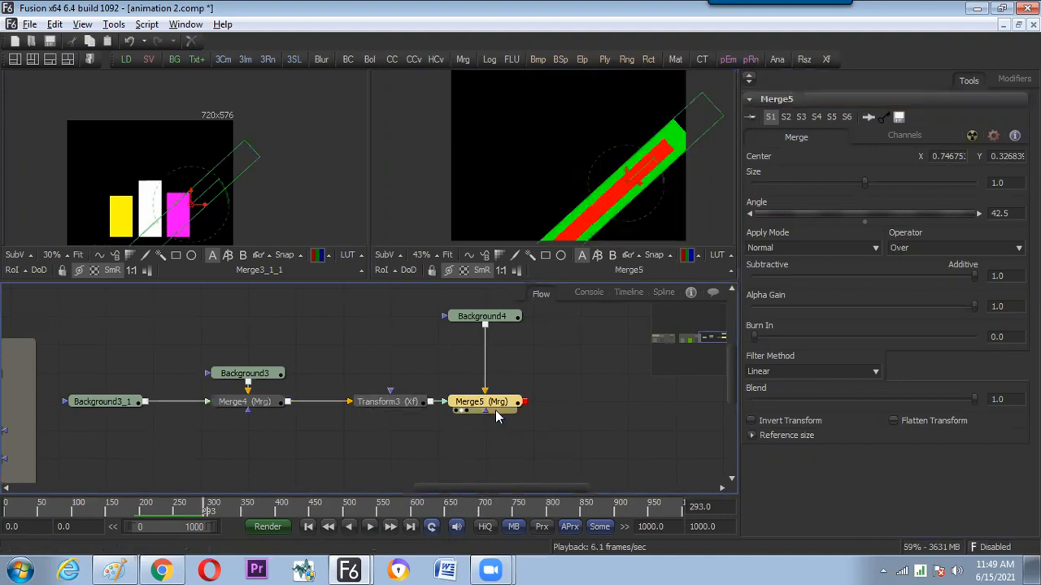
pyautogui.moveTo(492, 408); pyautogui.dragTo(498, 382)
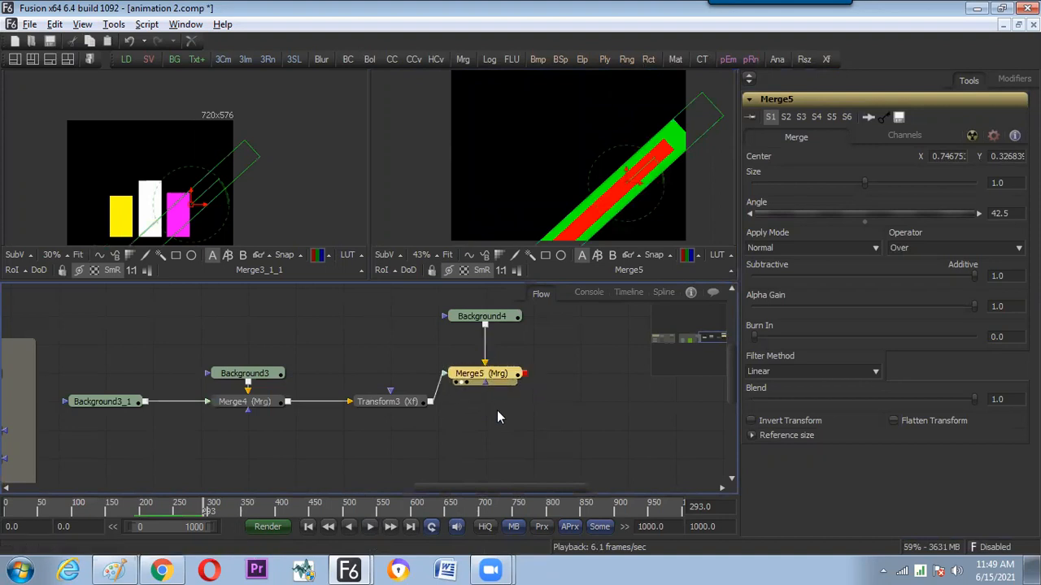
pyautogui.hotkey('ctrl', 'v')
pyautogui.press('Delete')
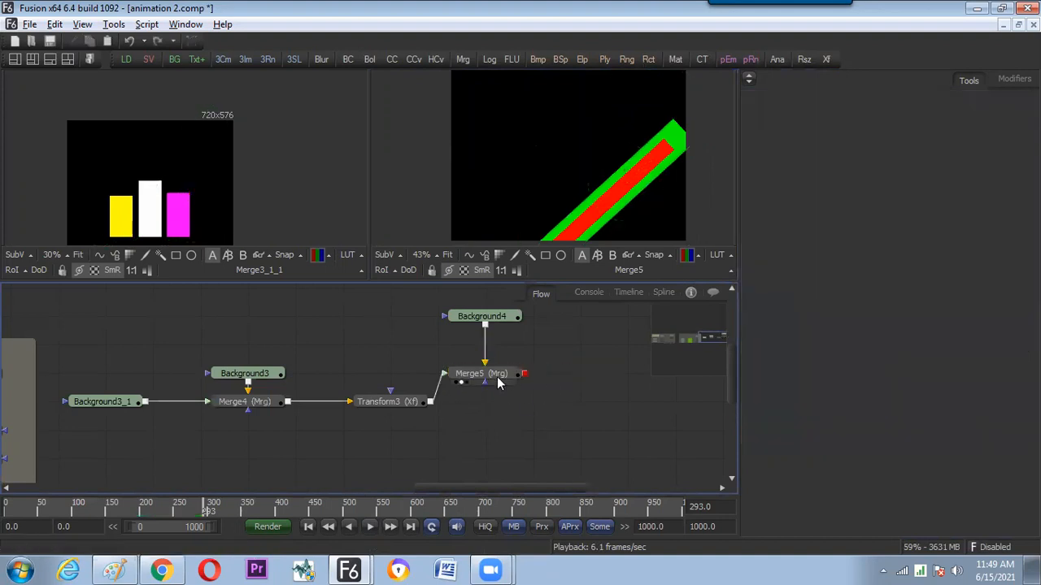
# Set the flow to build vertically and place Merge5 back in line with Transform3.
pyautogui.click(502, 382)
pyautogui.rightClick(569, 401)
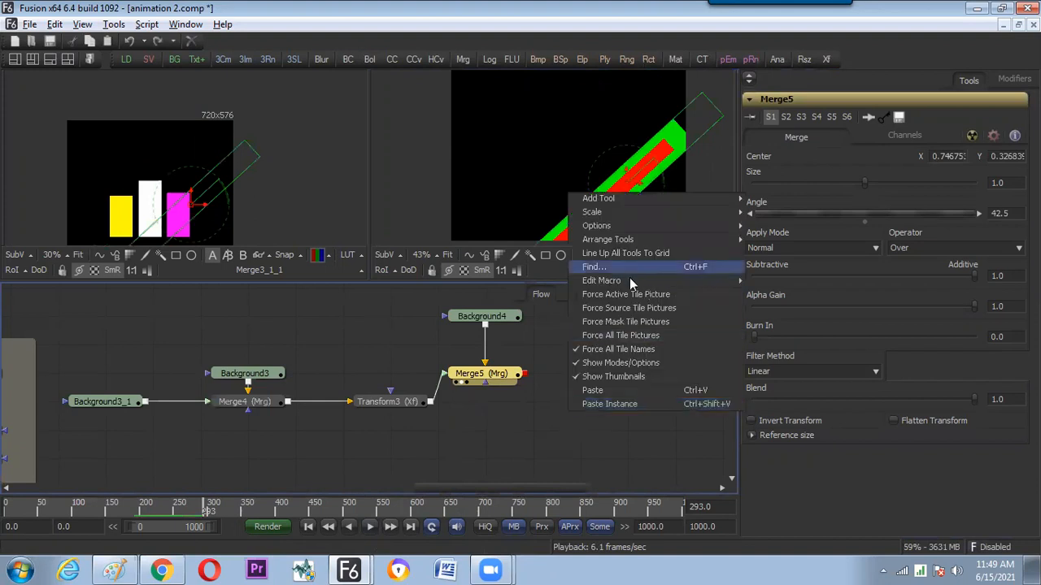
pyautogui.moveTo(626, 238)
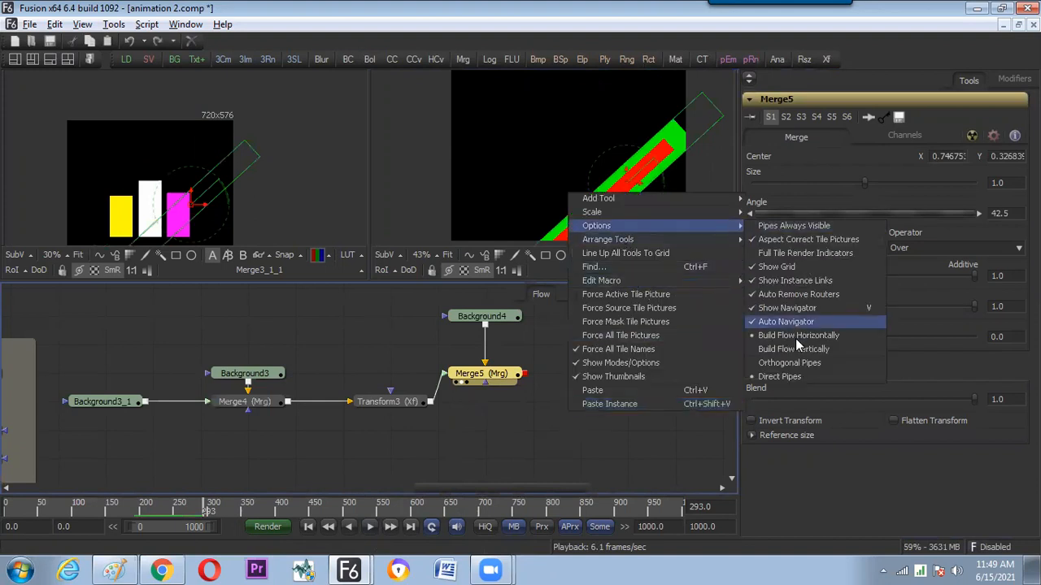
pyautogui.click(804, 352)
pyautogui.click(512, 408)
pyautogui.moveTo(510, 381); pyautogui.dragTo(510, 410)
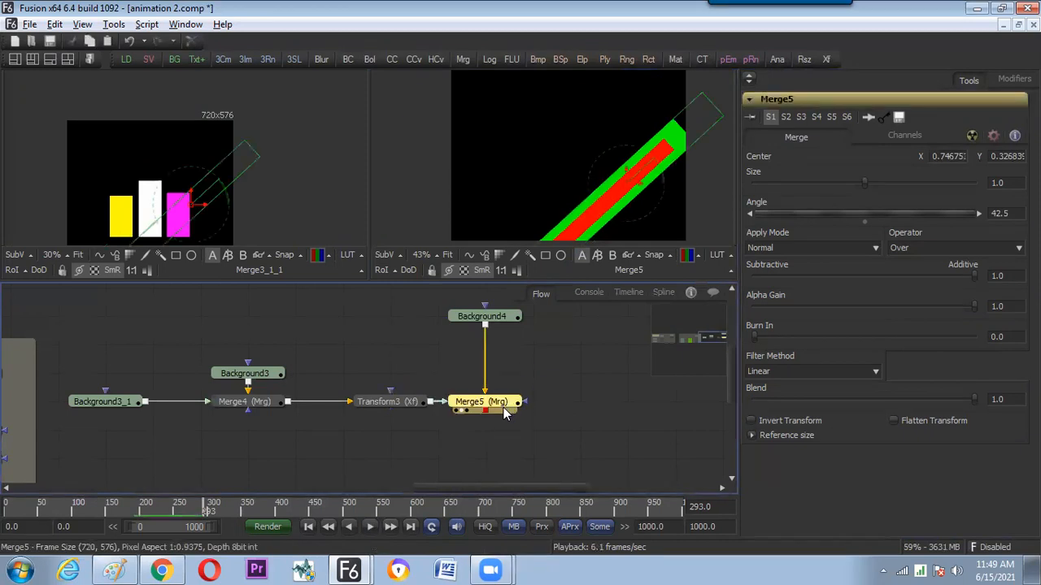
# Paste a copy of Merge5 below it, feed it from Transform3, and show the copy in the second viewer.
pyautogui.hotkey('ctrl', 'v')
pyautogui.scroll(-2, 556, 403)
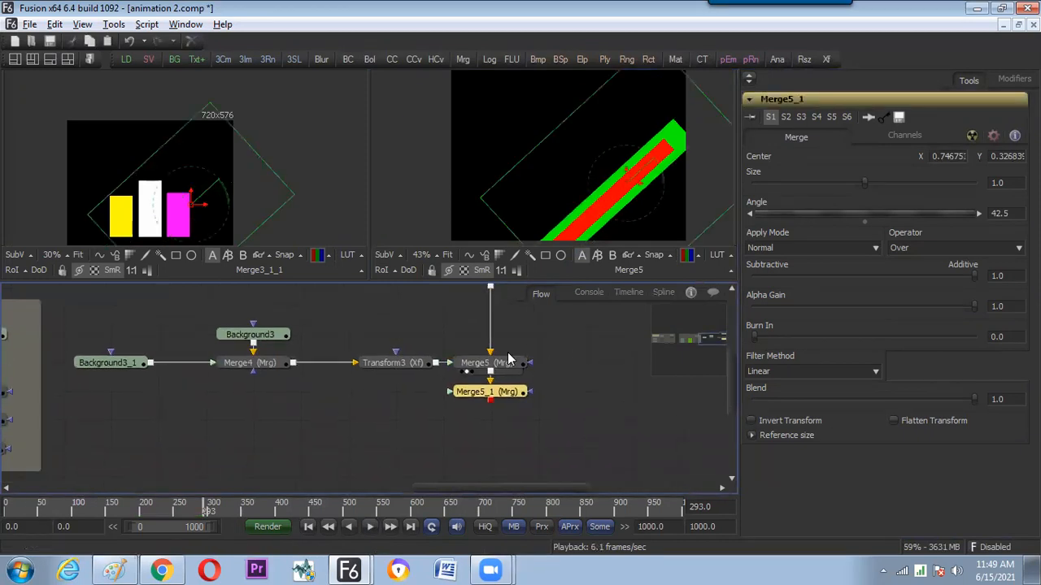
pyautogui.click(413, 381)
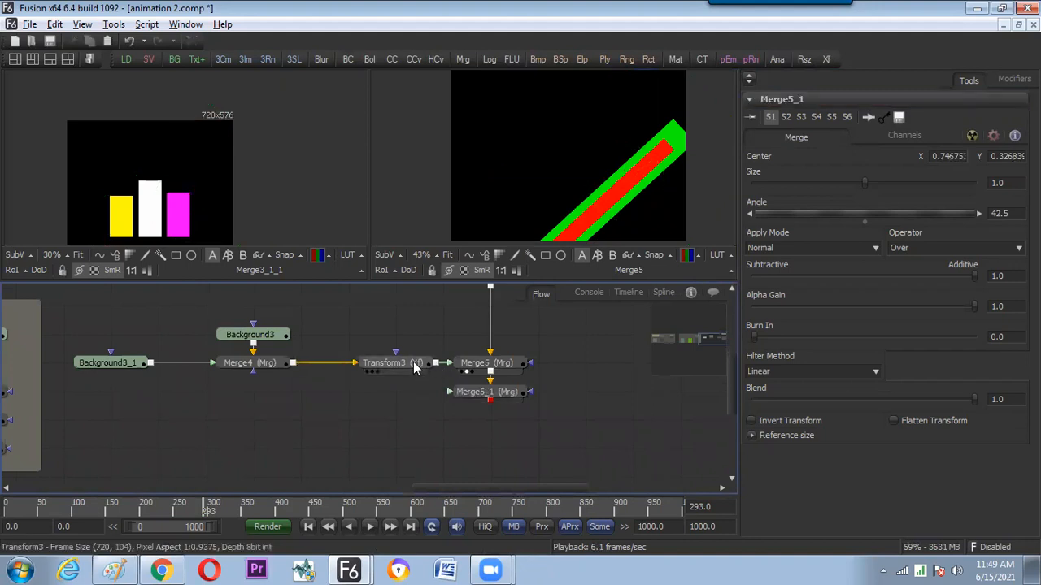
pyautogui.click(395, 363)
pyautogui.moveTo(502, 401); pyautogui.dragTo(502, 429)
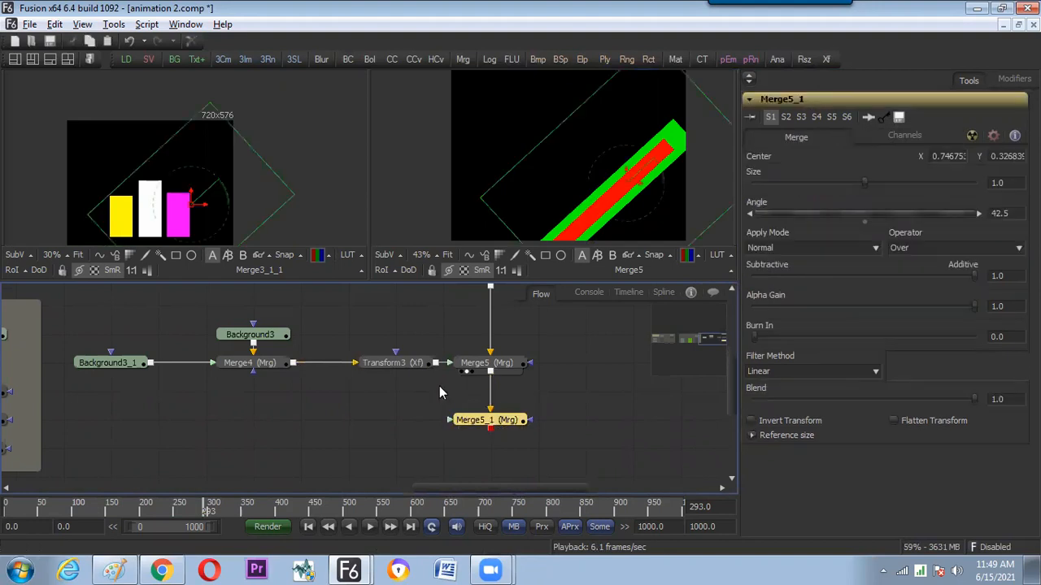
pyautogui.moveTo(436, 363)
pyautogui.mouseDown()
pyautogui.moveTo(449, 422)
pyautogui.moveTo(553, 183)
pyautogui.mouseUp()
pyautogui.moveTo(399, 363); pyautogui.dragTo(350, 362)
pyautogui.click(493, 425)
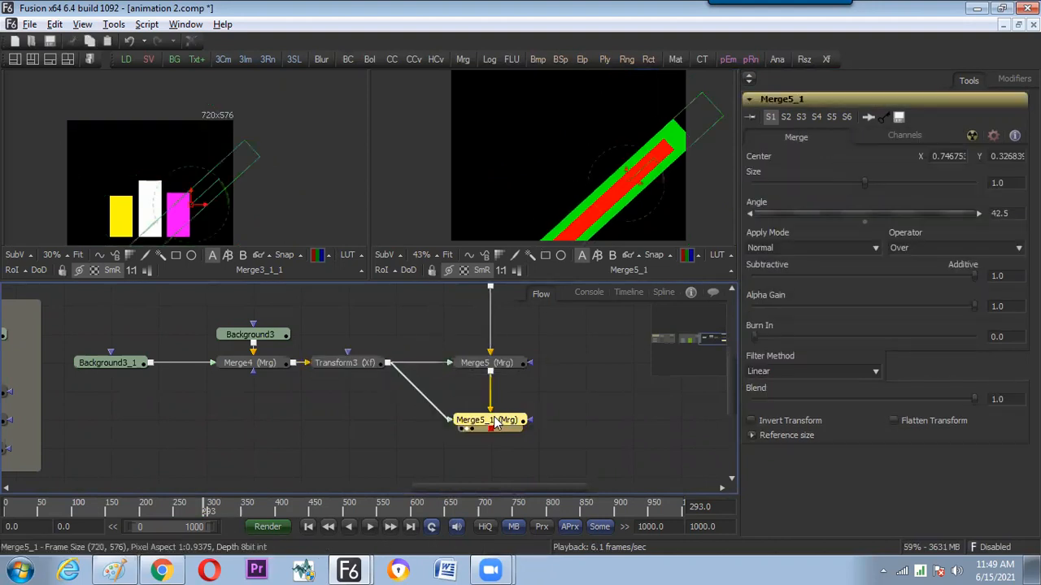
# Try rotating the second strip in Merge5_1 to an angle of 152.5, play the animation, and delete the copied merge.
pyautogui.moveTo(809, 209); pyautogui.dragTo(918, 191)
pyautogui.press('space')
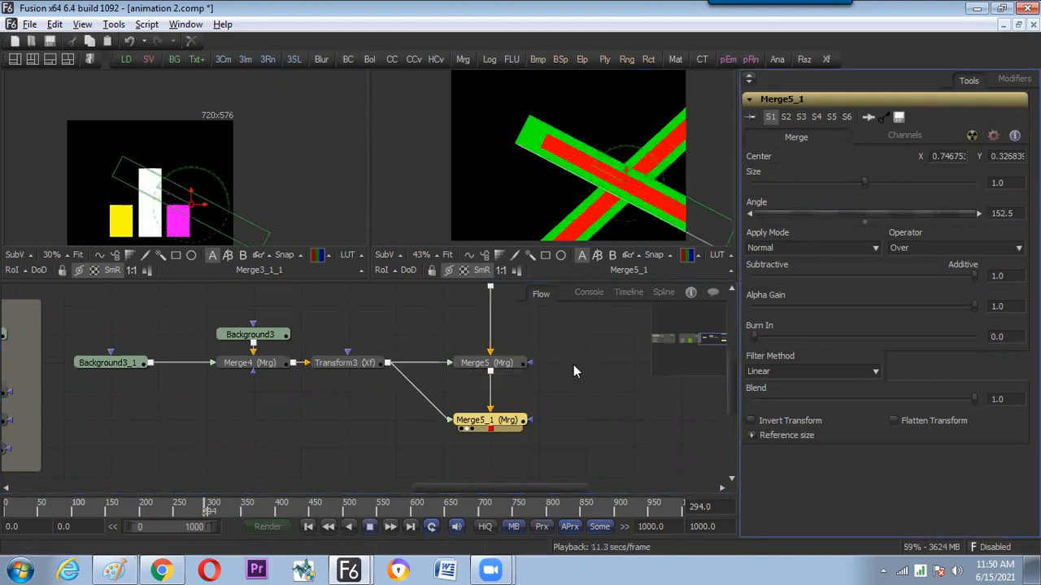
pyautogui.press('space')
pyautogui.press('Delete')
# Paste a new copy of Merge5 beneath it and connect Transform3's output to its foreground input.
pyautogui.click(508, 364)
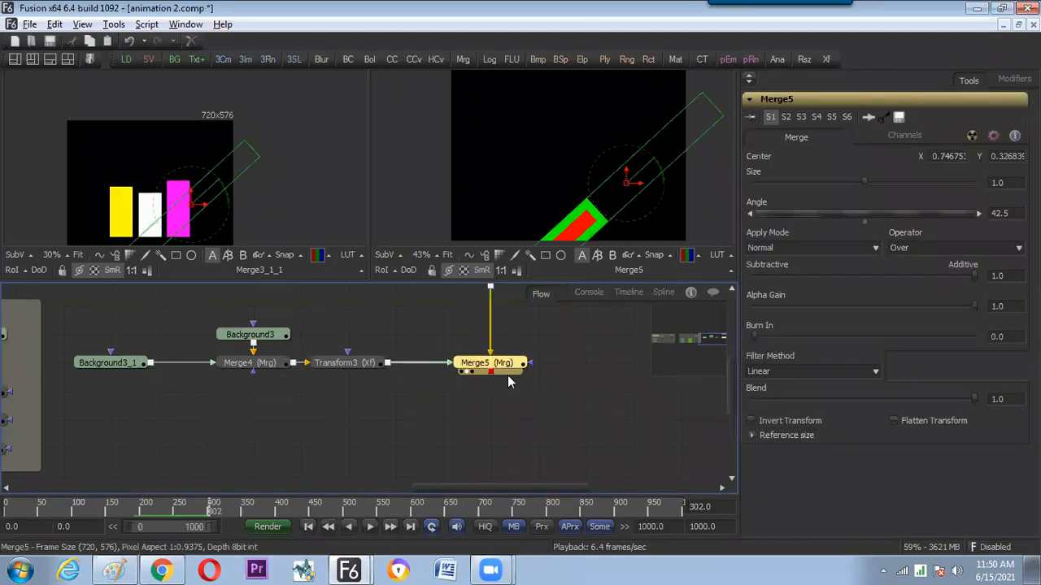
pyautogui.hotkey('ctrl', 'v')
pyautogui.moveTo(500, 398); pyautogui.dragTo(500, 423)
pyautogui.moveTo(388, 363); pyautogui.dragTo(458, 421)
pyautogui.click(381, 383)
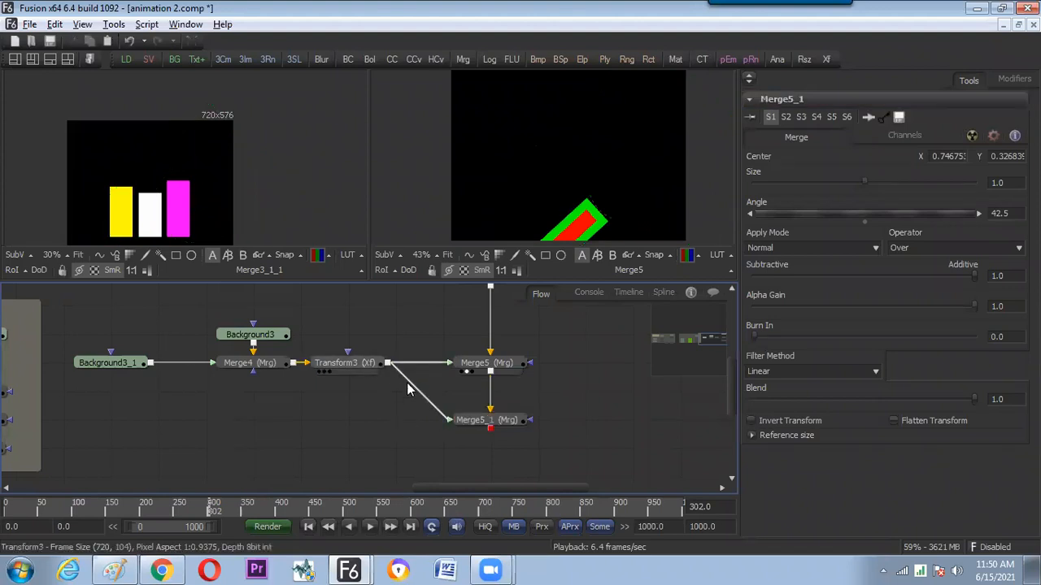
# Insert a Transform node between Transform3 and Merge5_1, flip it horizontally and vertically, and show Merge5_1 in the second viewer.
pyautogui.hotkey('ctrl', 'space')
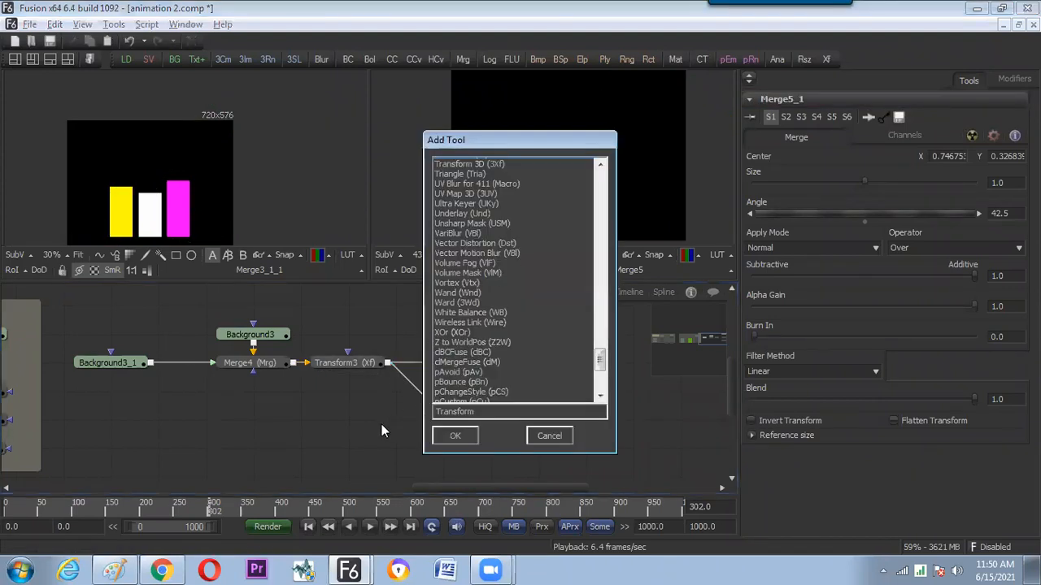
pyautogui.press('Return')
pyautogui.moveTo(396, 424); pyautogui.dragTo(445, 395)
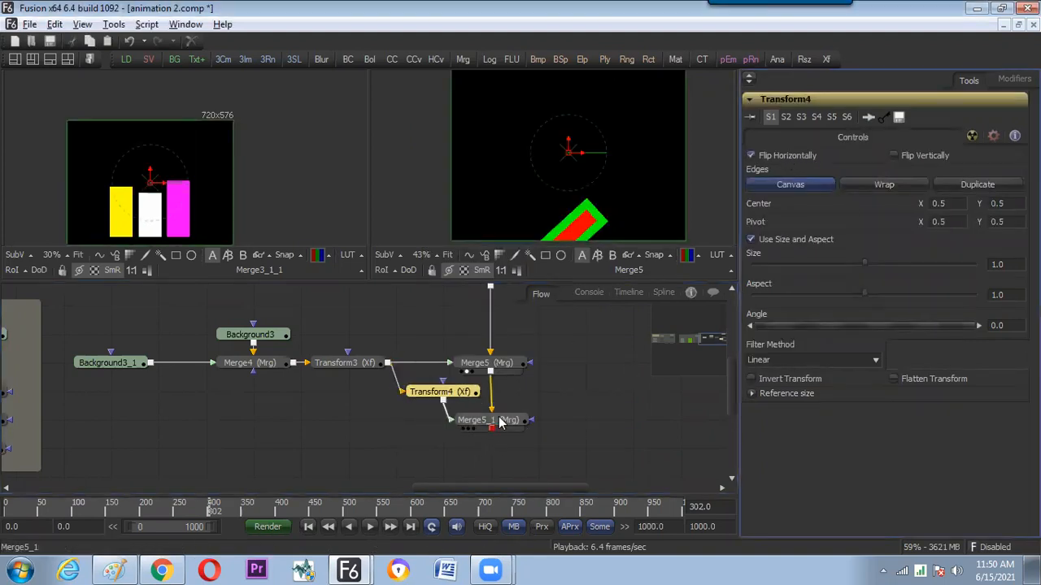
pyautogui.moveTo(499, 421); pyautogui.dragTo(634, 193)
pyautogui.click(892, 154)
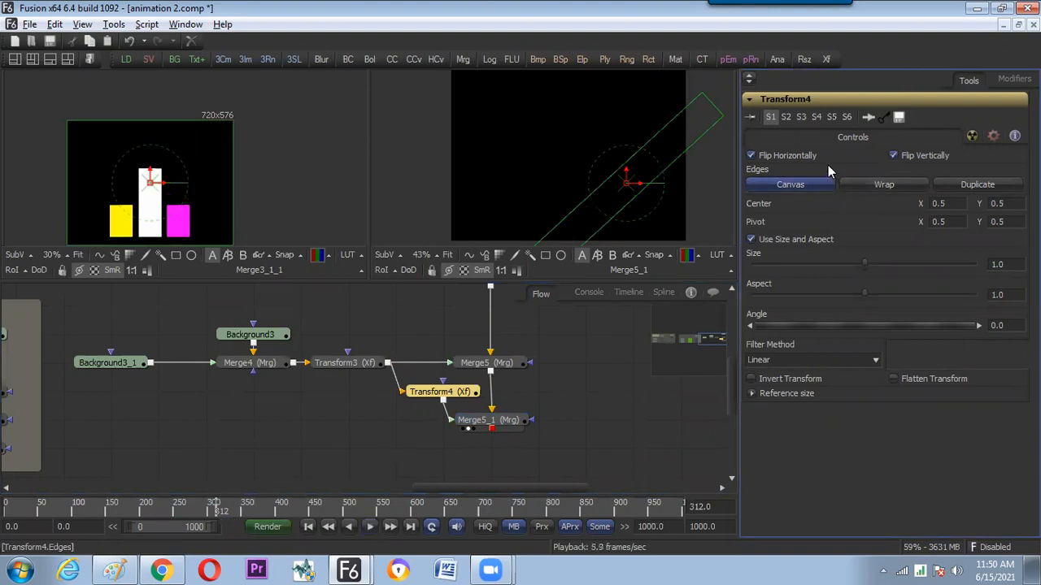
# Offset the flipped strip to a Transform4 Center of about X 0.492, Y 1.821, and play the animation to check it.
pyautogui.moveTo(627, 175); pyautogui.dragTo(613, 165)
pyautogui.press('space')
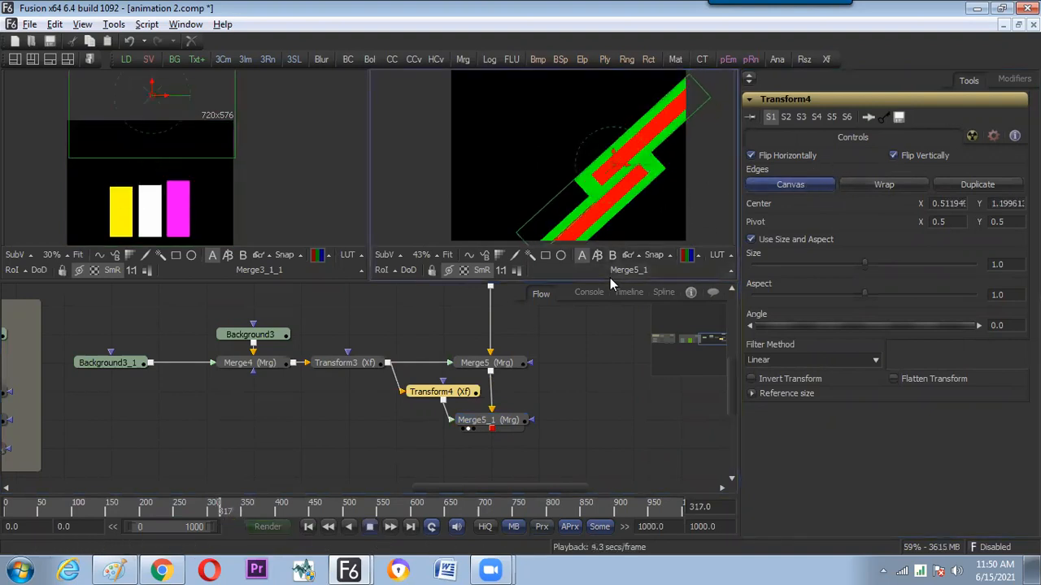
pyautogui.press('space')
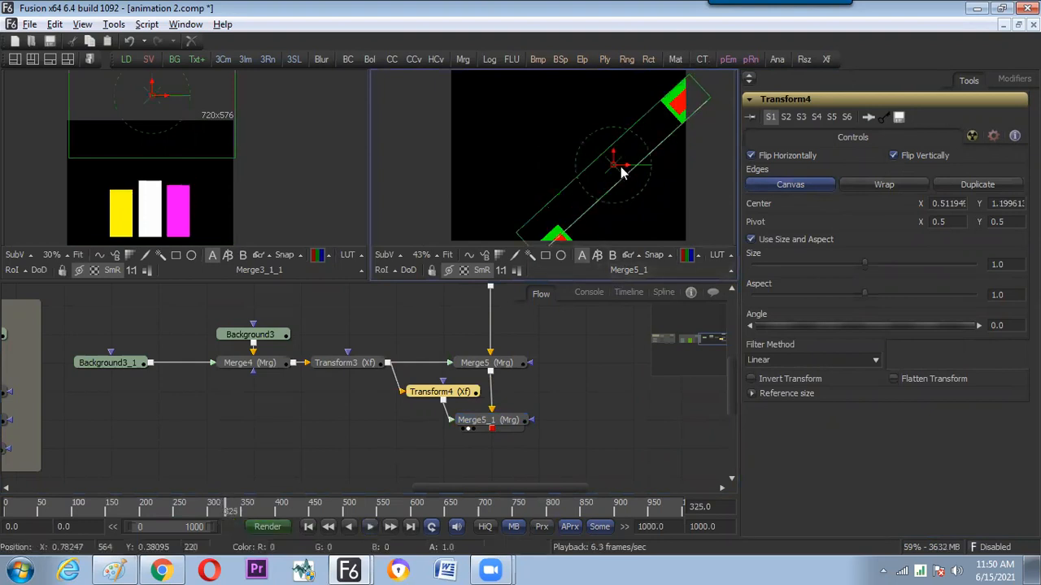
pyautogui.press('space')
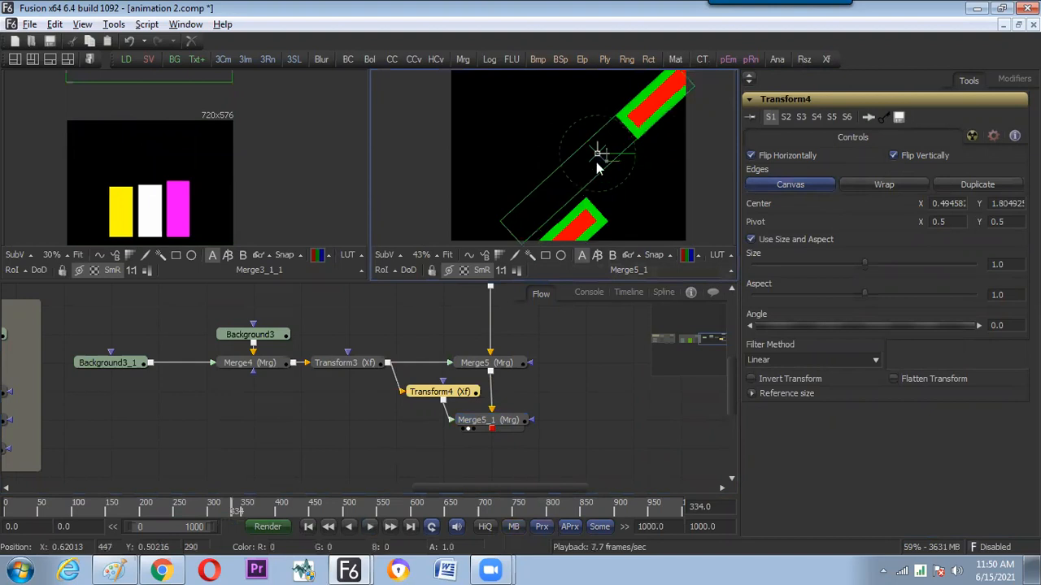
pyautogui.press('space')
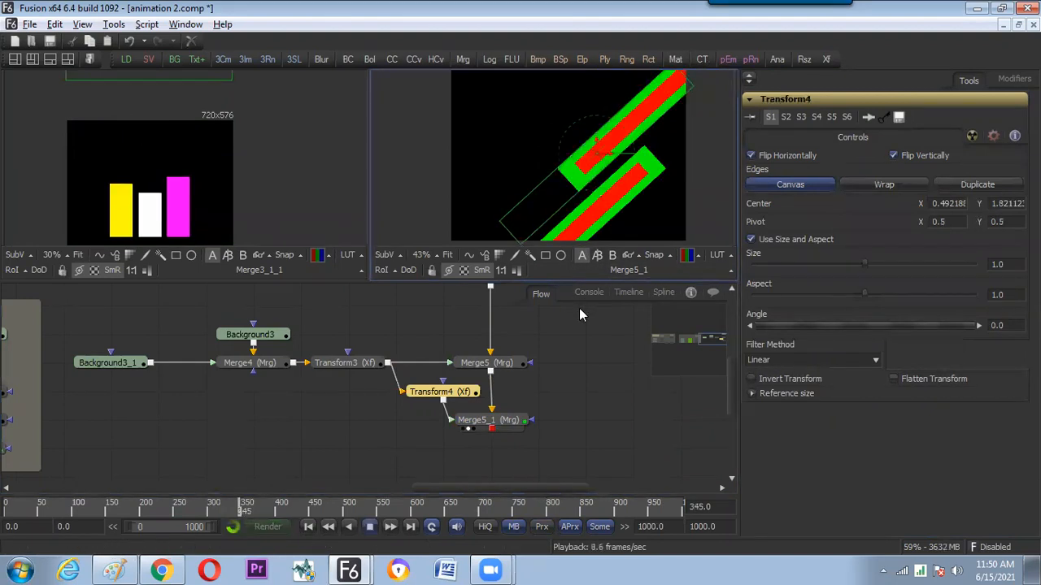
pyautogui.click(600, 420)
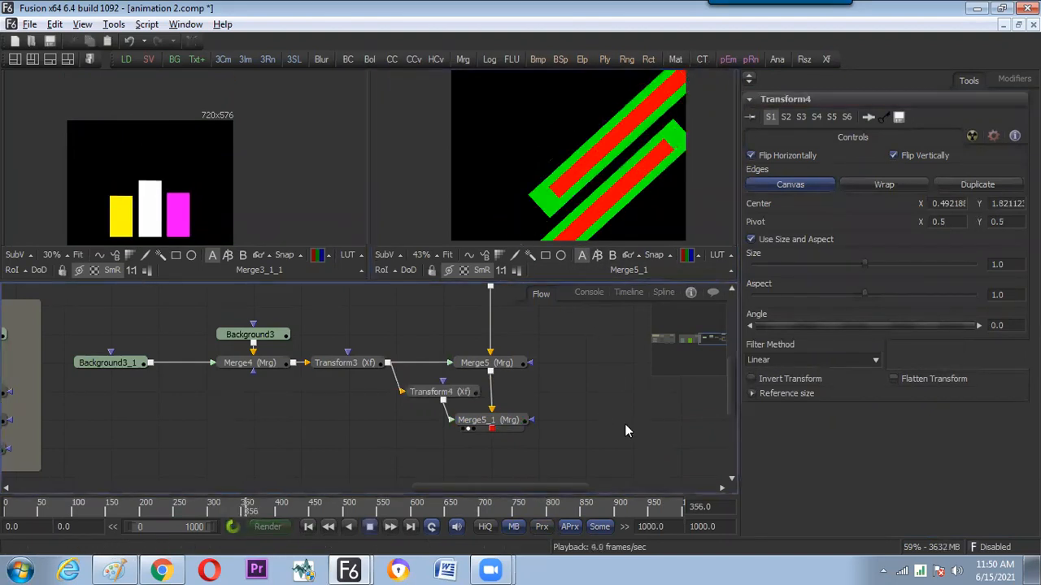
pyautogui.press('space')
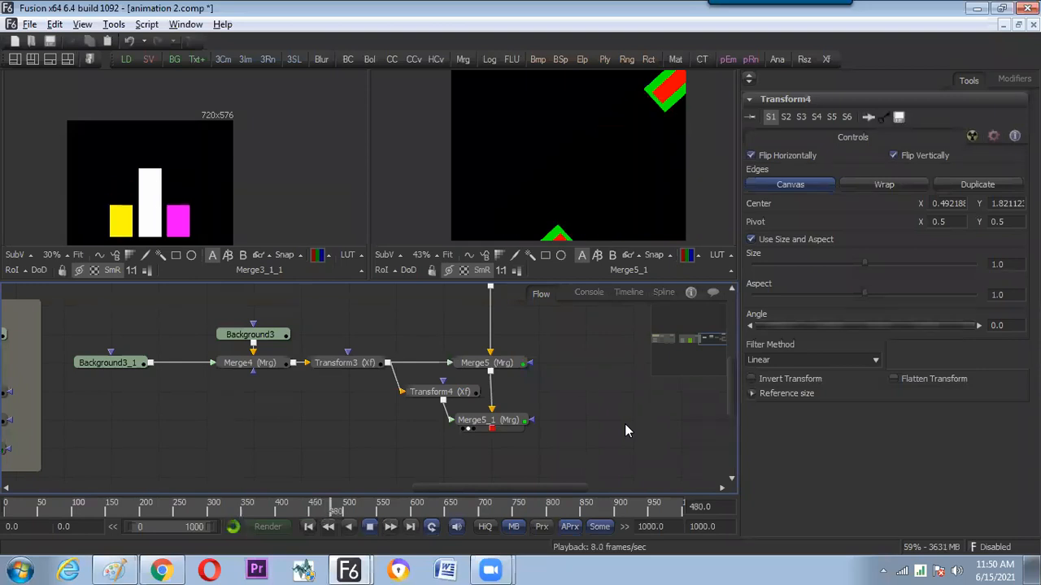
pyautogui.press('space')
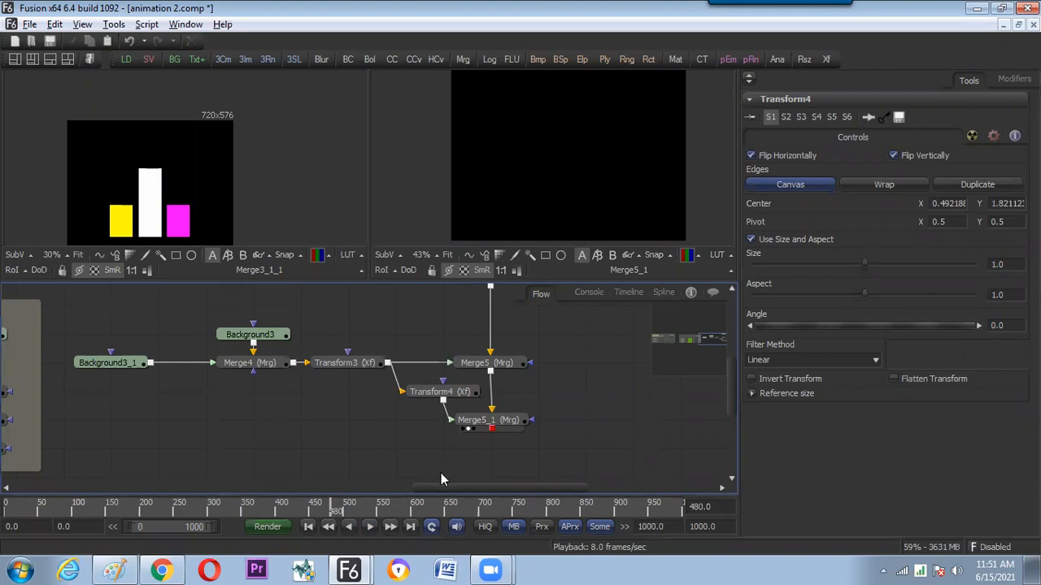
# Switch to the Paint notes, tick the orthogonal pipe and Underly notes, and write a circled GRID above the pipe notes.
pyautogui.hotkey('alt', 'Tab')
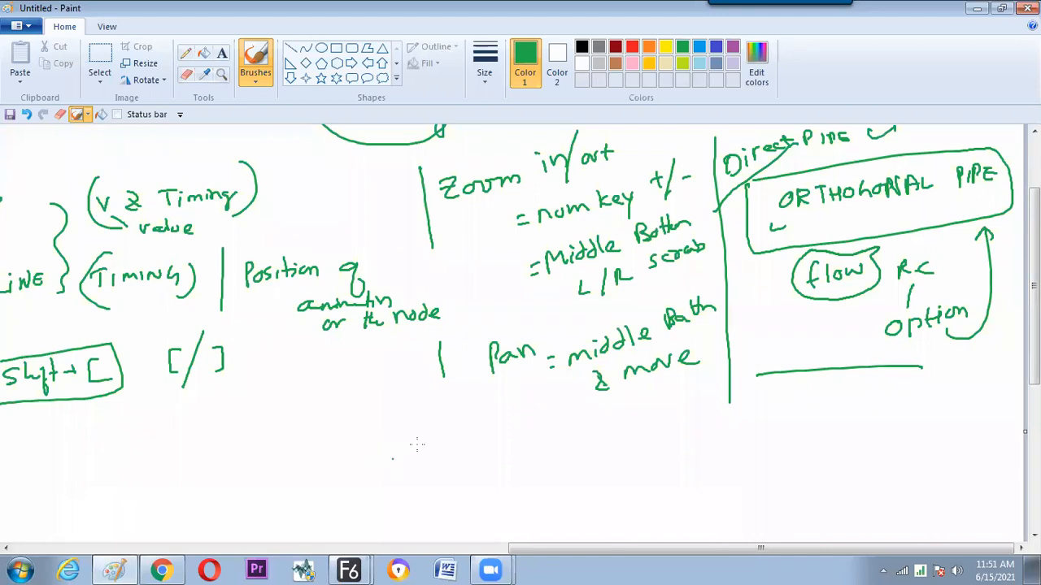
pyautogui.scroll(3, 521, 305)
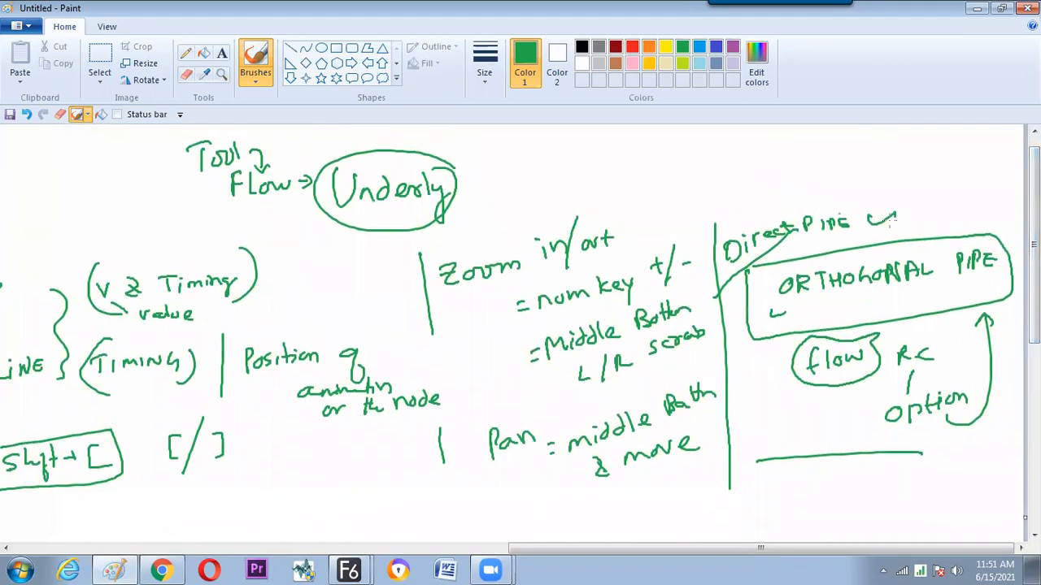
pyautogui.moveTo(922, 226)
pyautogui.mouseDown()
pyautogui.moveTo(931, 235)
pyautogui.moveTo(968, 212)
pyautogui.mouseUp()
pyautogui.moveTo(823, 174)
pyautogui.mouseDown()
pyautogui.moveTo(850, 174)
pyautogui.moveTo(862, 186)
pyautogui.moveTo(889, 163)
pyautogui.moveTo(824, 156)
pyautogui.moveTo(906, 189)
pyautogui.moveTo(901, 159)
pyautogui.moveTo(922, 177)
pyautogui.mouseUp()
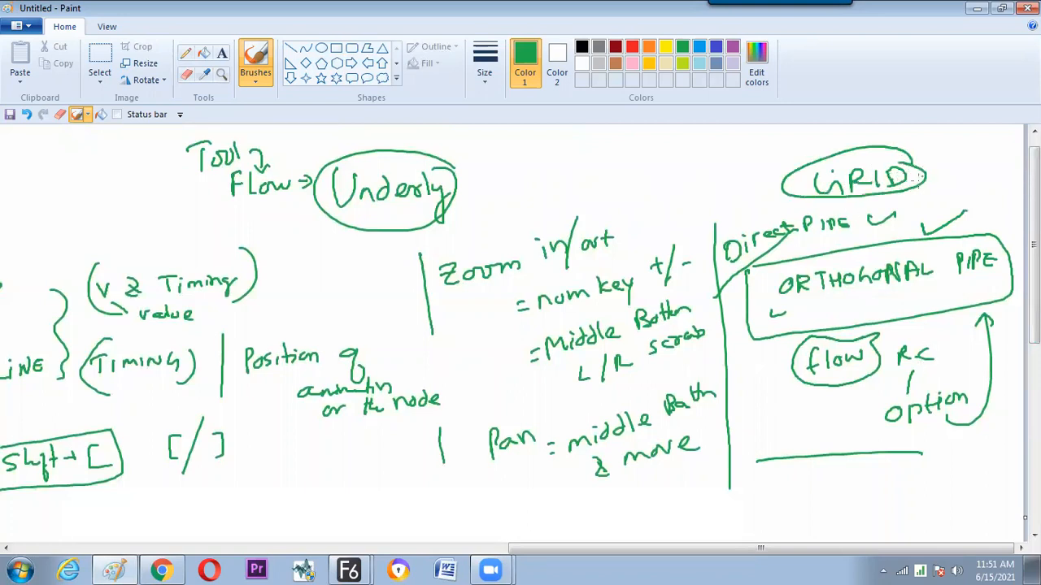
pyautogui.moveTo(472, 192); pyautogui.dragTo(526, 184)
# Review the handwritten notes, from the AFX and Fusion property comparison to the flow, spline and timeline sections.
pyautogui.hscroll(-5, 589, 479)
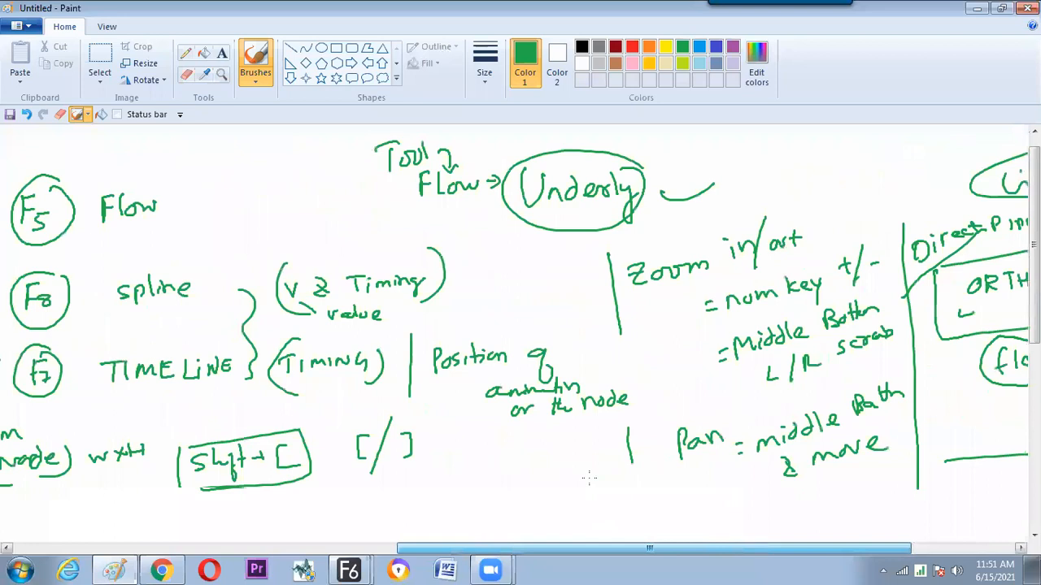
pyautogui.hscroll(-7, 588, 479)
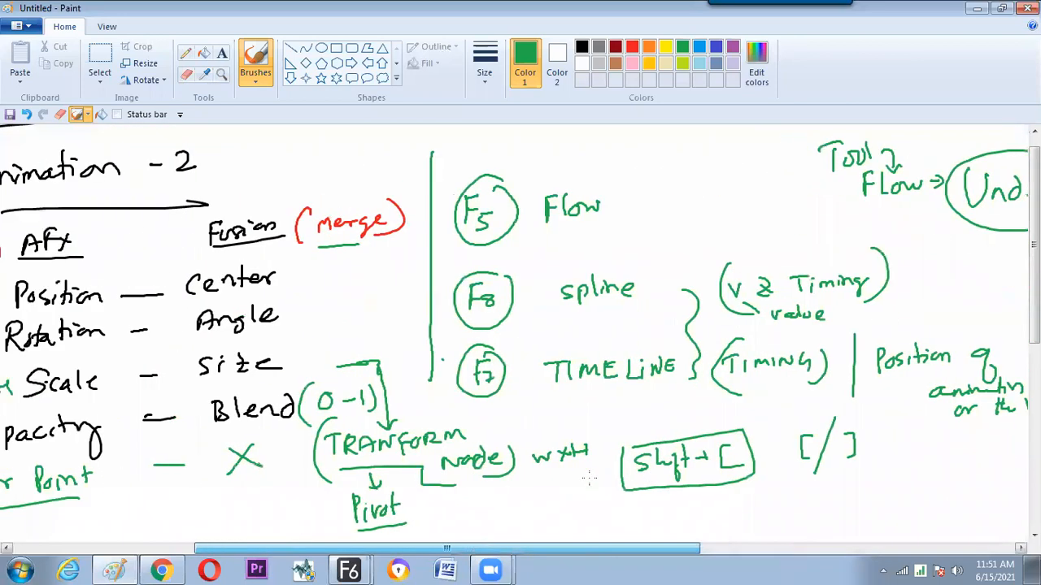
pyautogui.hscroll(1, 588, 479)
pyautogui.hscroll(-2, 589, 480)
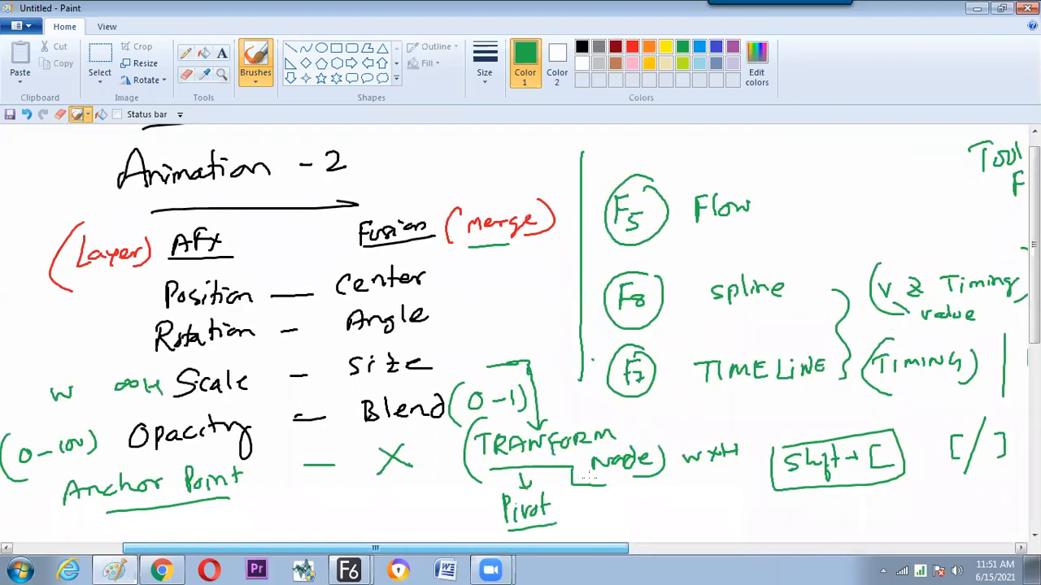
pyautogui.hscroll(-2, 591, 479)
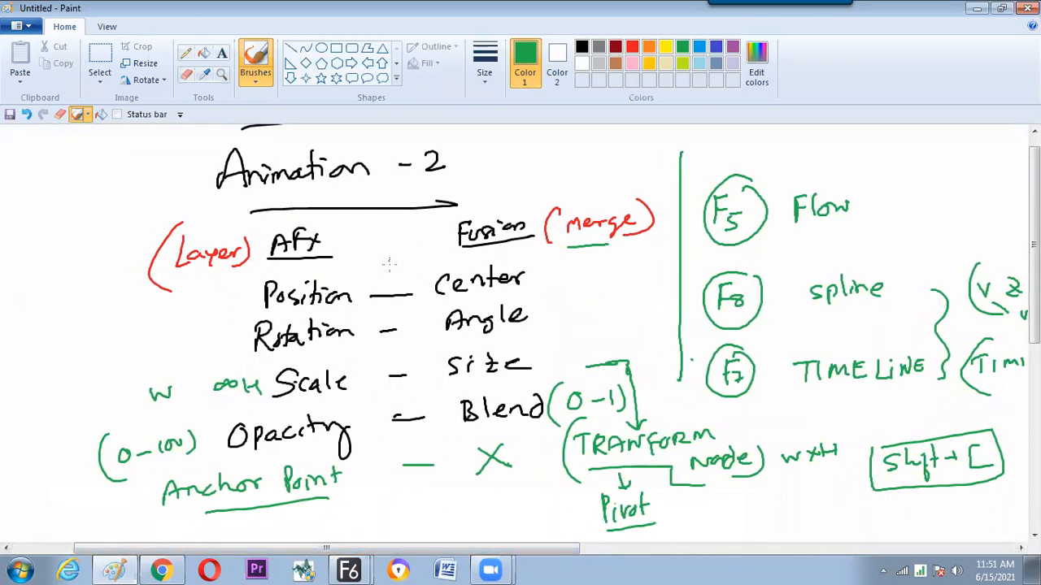
pyautogui.moveTo(561, 548); pyautogui.dragTo(846, 525)
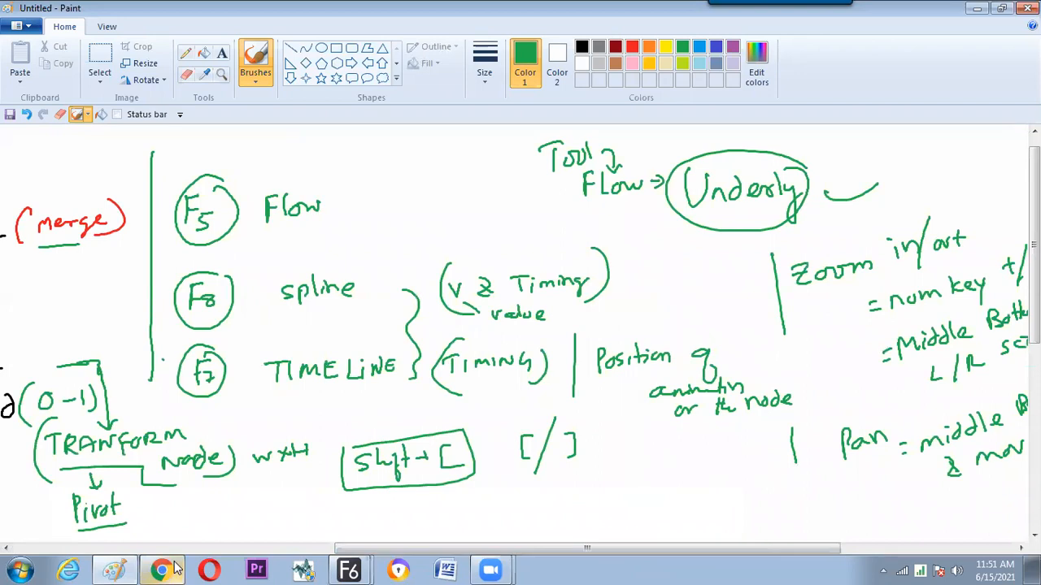
pyautogui.click(363, 569)
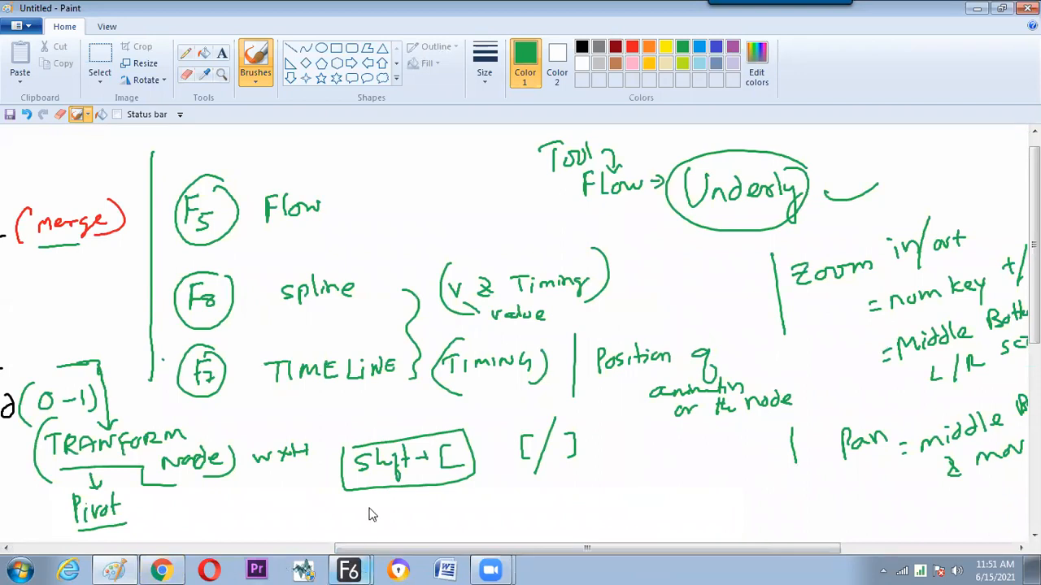
pyautogui.click(1022, 253)
# Handwrite a new underlined note in green in the empty area further down the canvas, and switch back to Fusion.
pyautogui.scroll(-4, 798, 329)
pyautogui.moveTo(459, 375)
pyautogui.mouseDown()
pyautogui.moveTo(483, 356)
pyautogui.moveTo(489, 376)
pyautogui.mouseUp()
pyautogui.moveTo(499, 357); pyautogui.dragTo(501, 359)
pyautogui.moveTo(511, 353); pyautogui.dragTo(526, 351)
pyautogui.moveTo(518, 353)
pyautogui.mouseDown()
pyautogui.moveTo(519, 372)
pyautogui.moveTo(535, 371)
pyautogui.mouseUp()
pyautogui.moveTo(545, 353); pyautogui.dragTo(543, 353)
pyautogui.moveTo(553, 370)
pyautogui.mouseDown()
pyautogui.moveTo(583, 347)
pyautogui.moveTo(639, 350)
pyautogui.mouseUp()
pyautogui.moveTo(642, 351)
pyautogui.mouseDown()
pyautogui.moveTo(678, 348)
pyautogui.moveTo(688, 332)
pyautogui.mouseUp()
pyautogui.moveTo(691, 340); pyautogui.dragTo(709, 328)
pyautogui.moveTo(719, 326); pyautogui.dragTo(724, 340)
pyautogui.moveTo(466, 410); pyautogui.dragTo(717, 362)
pyautogui.hotkey('alt', 'Tab')
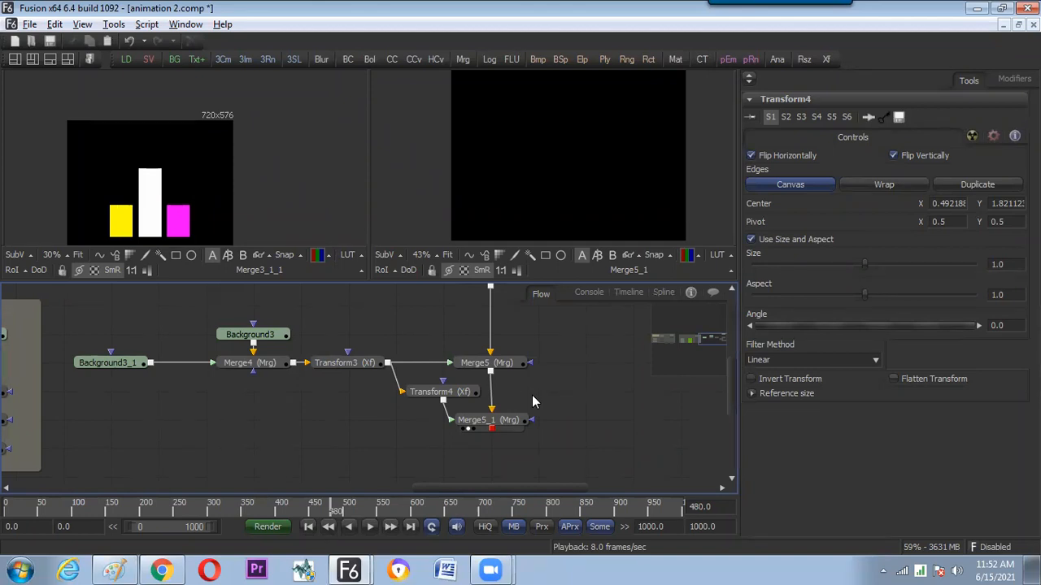
# Reposition the Transform4 node so it sits level with Merge5_1 on its input side.
pyautogui.click(556, 391)
pyautogui.moveTo(578, 363); pyautogui.dragTo(492, 396)
pyautogui.moveTo(373, 428); pyautogui.dragTo(395, 403)
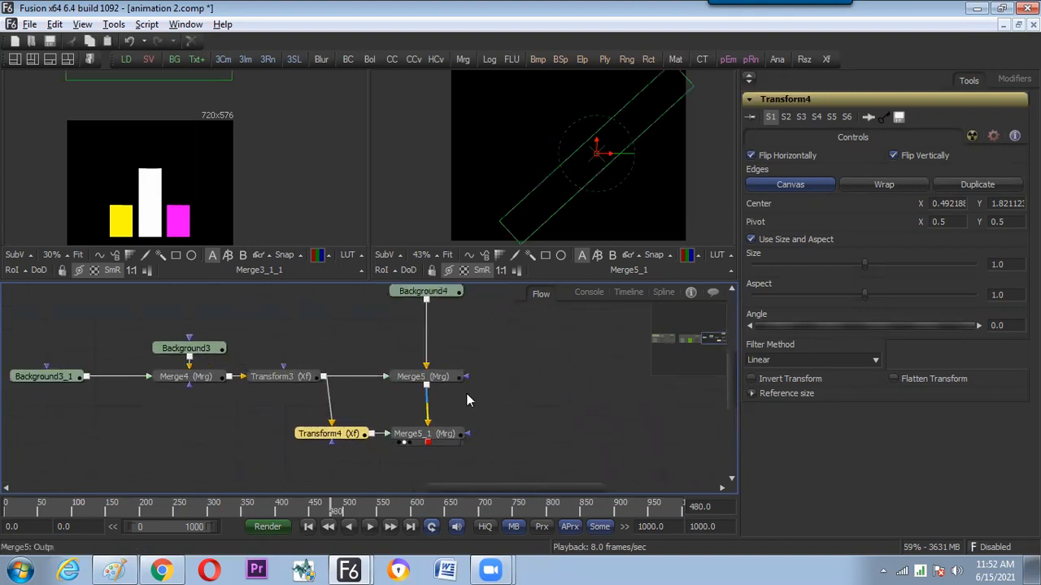
pyautogui.click(506, 380)
pyautogui.scroll(-1, 512, 377)
pyautogui.moveTo(531, 378); pyautogui.dragTo(440, 441)
# Maximise the flow view, move the Underlay1 group up and to the left, and place the Underlay2 group beneath it.
pyautogui.press('F4')
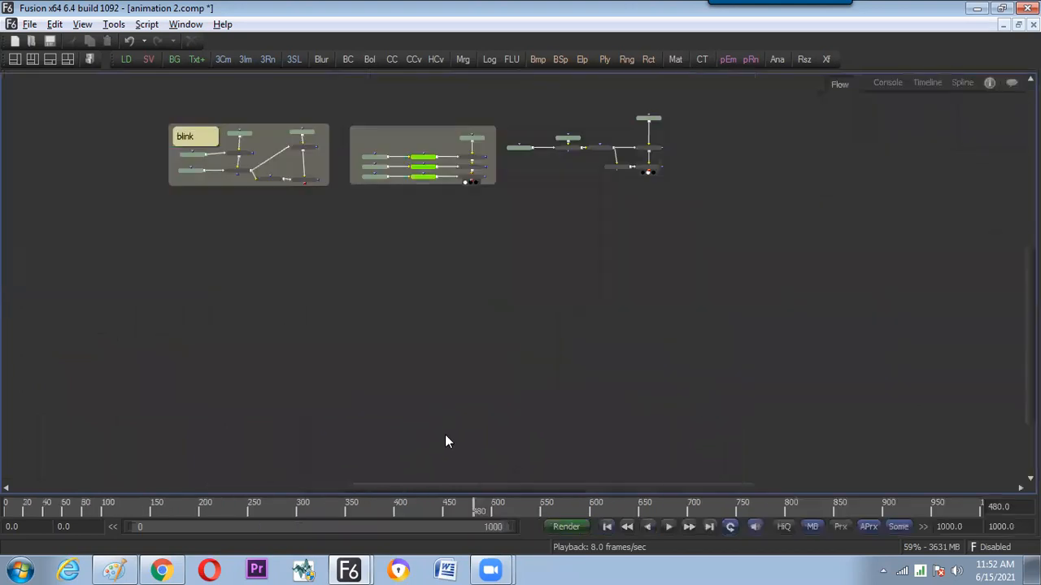
pyautogui.moveTo(479, 353); pyautogui.dragTo(525, 455)
pyautogui.moveTo(505, 394); pyautogui.dragTo(529, 290)
pyautogui.moveTo(576, 365); pyautogui.dragTo(704, 538)
pyautogui.moveTo(677, 383); pyautogui.dragTo(644, 398)
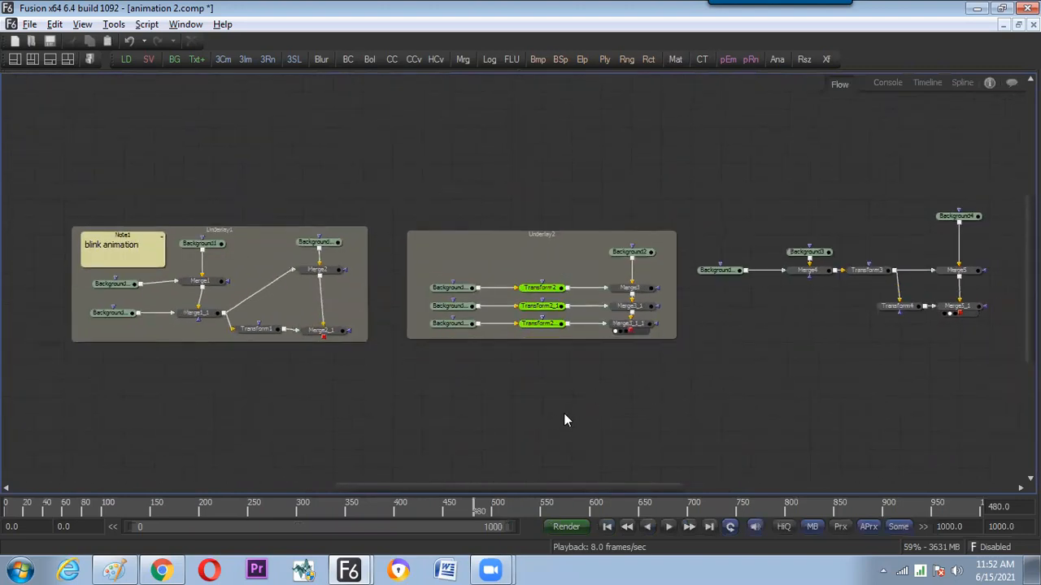
pyautogui.moveTo(294, 230); pyautogui.dragTo(347, 191)
pyautogui.click(264, 157)
pyautogui.click(347, 198)
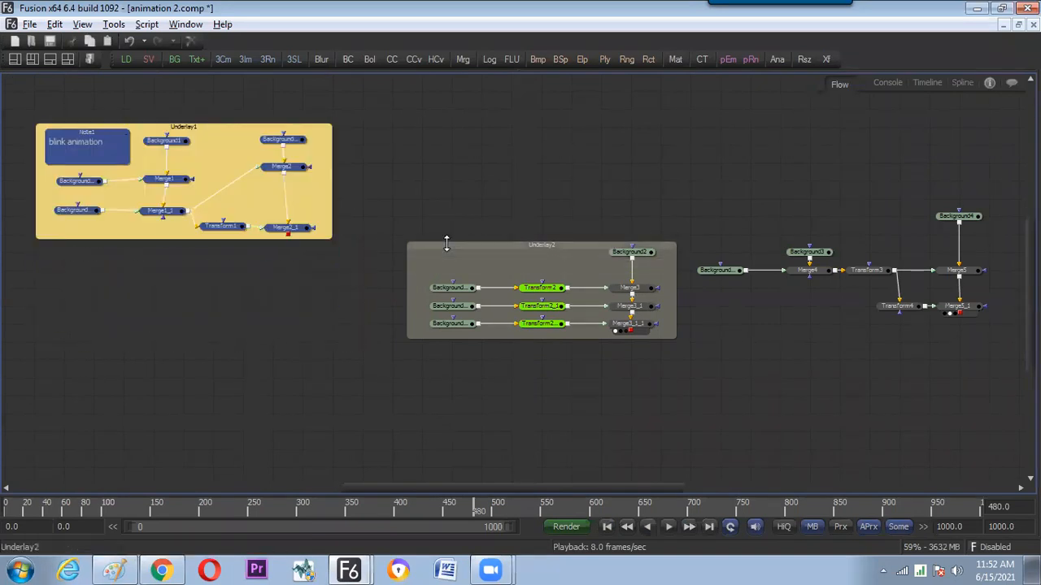
pyautogui.moveTo(461, 242); pyautogui.dragTo(139, 296)
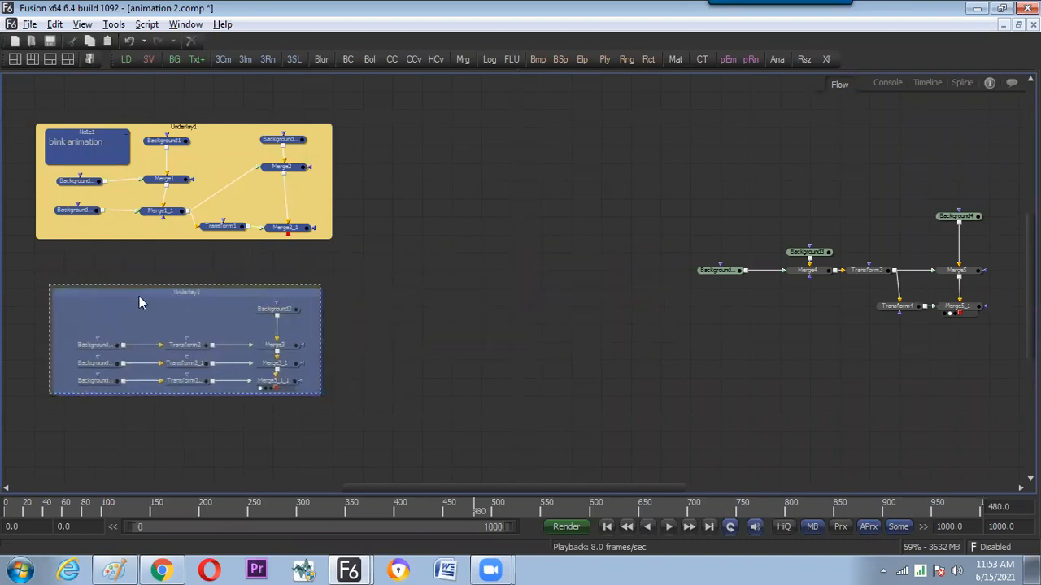
pyautogui.click(370, 340)
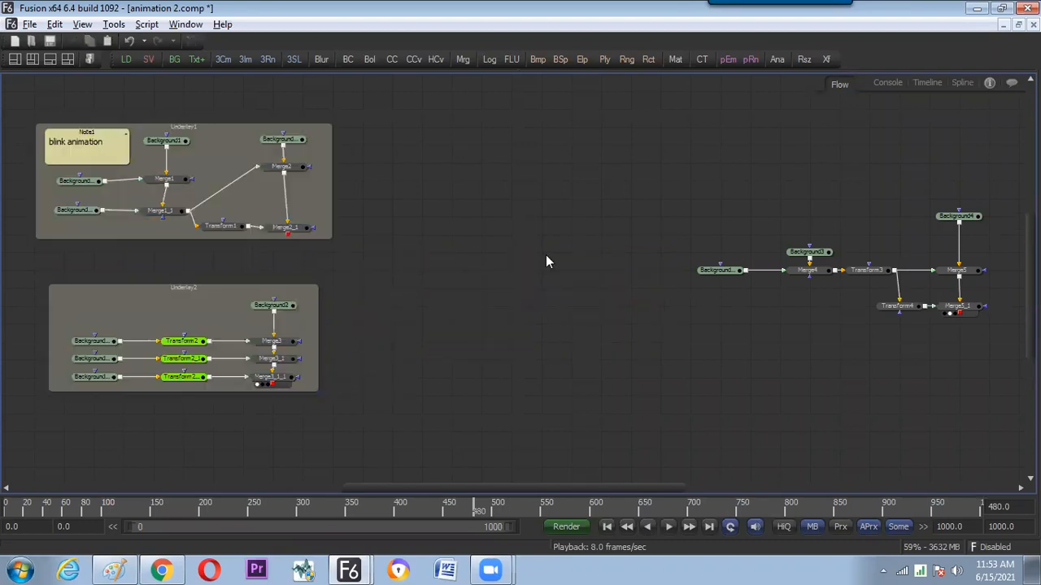
# Examine the ungrouped node chain and the nodes and connections in the blink animation group up close.
pyautogui.moveTo(715, 148); pyautogui.dragTo(987, 352)
pyautogui.click(788, 377)
pyautogui.scroll(3, 353, 330)
pyautogui.moveTo(330, 314); pyautogui.dragTo(673, 478)
pyautogui.moveTo(492, 360); pyautogui.dragTo(497, 372)
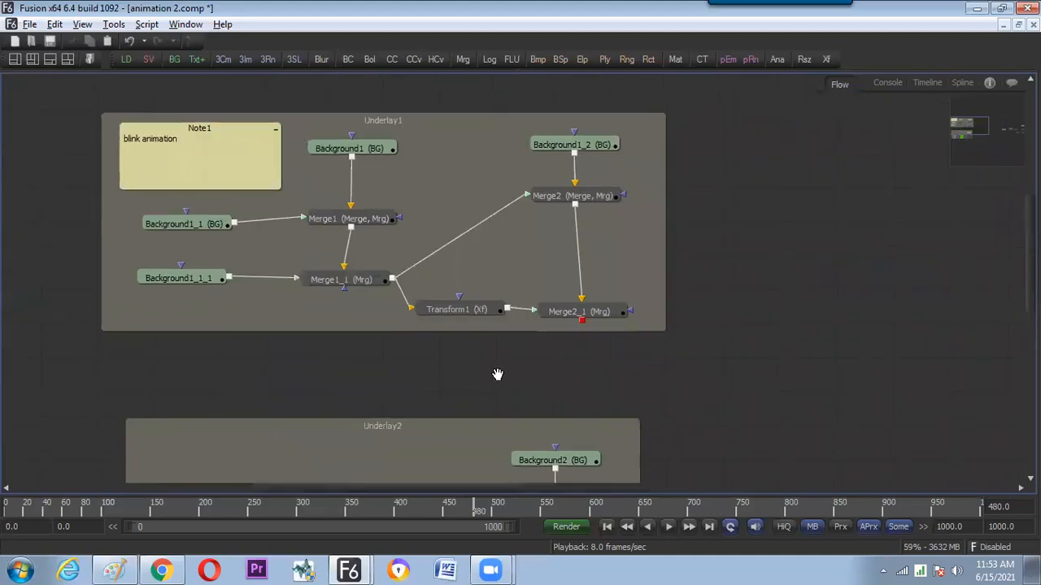
pyautogui.scroll(3, 495, 369)
pyautogui.moveTo(580, 400); pyautogui.dragTo(628, 481)
pyautogui.scroll(-5, 615, 360)
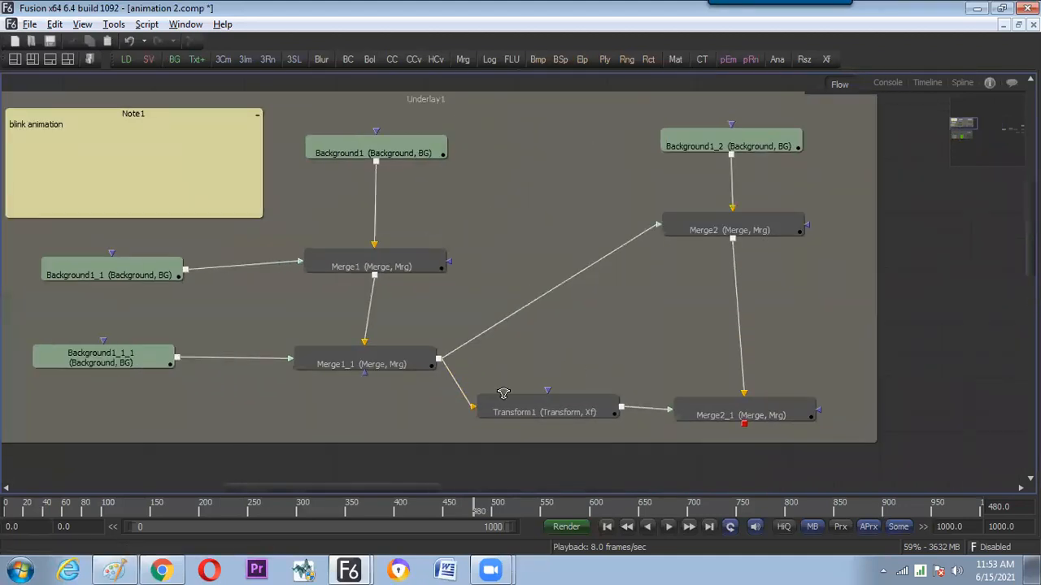
# Enlarge the flow's navigator overview and use it to bring the Background3 to Merge5_1 node chain into view.
pyautogui.moveTo(547, 424); pyautogui.dragTo(496, 384)
pyautogui.moveTo(964, 130)
pyautogui.mouseDown()
pyautogui.moveTo(961, 140)
pyautogui.moveTo(960, 128)
pyautogui.moveTo(976, 126)
pyautogui.moveTo(944, 125)
pyautogui.mouseUp()
pyautogui.moveTo(951, 161); pyautogui.dragTo(670, 404)
pyautogui.moveTo(743, 238); pyautogui.dragTo(767, 228)
pyautogui.moveTo(974, 258); pyautogui.dragTo(707, 254)
pyautogui.moveTo(670, 406); pyautogui.dragTo(423, 297)
pyautogui.moveTo(639, 353); pyautogui.dragTo(403, 352)
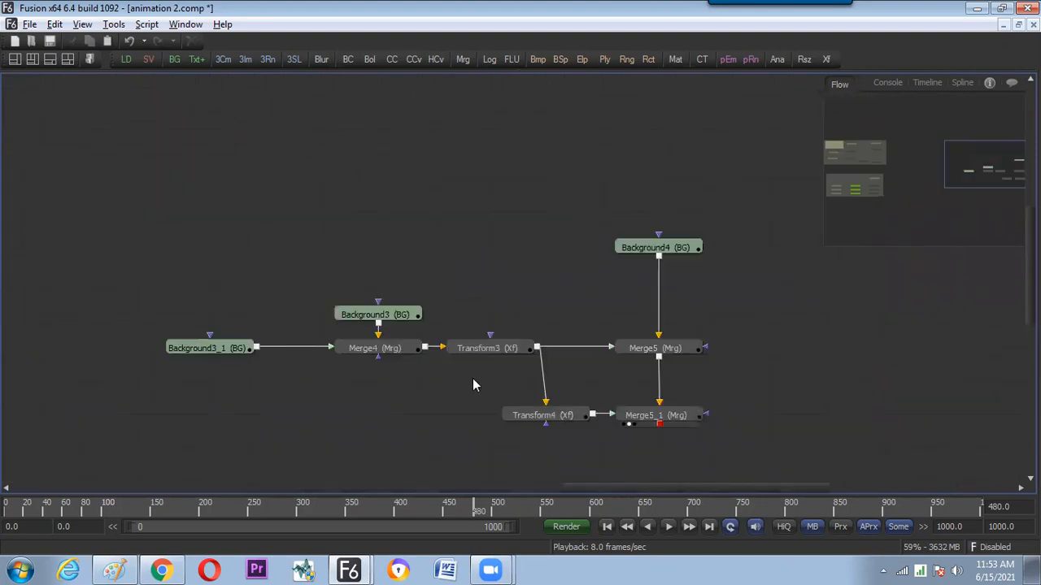
# Restore the multi-pane layout, check the spline editor for Merge4, and return to the flow.
pyautogui.press('F4')
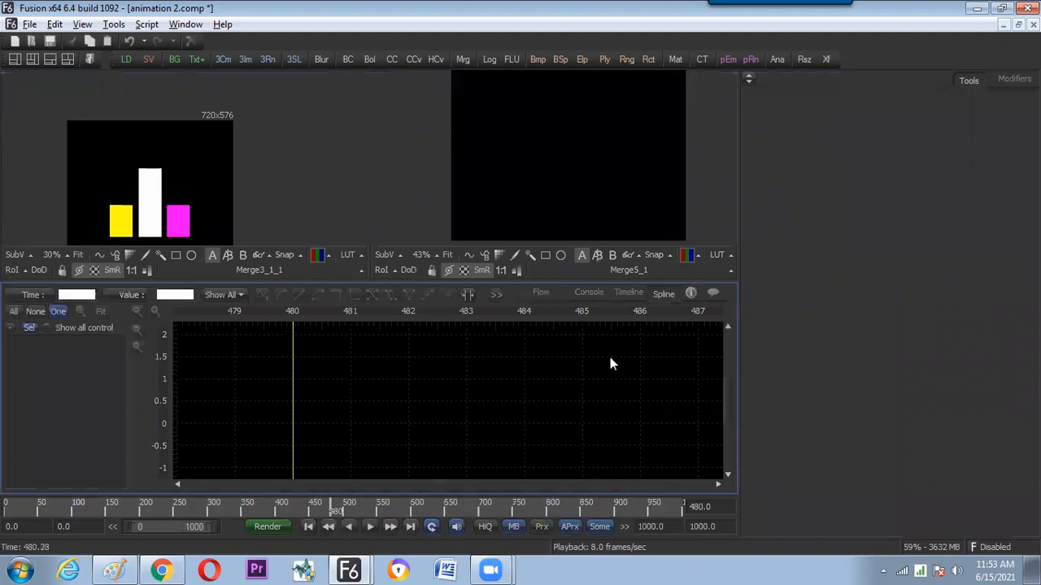
pyautogui.click(693, 381)
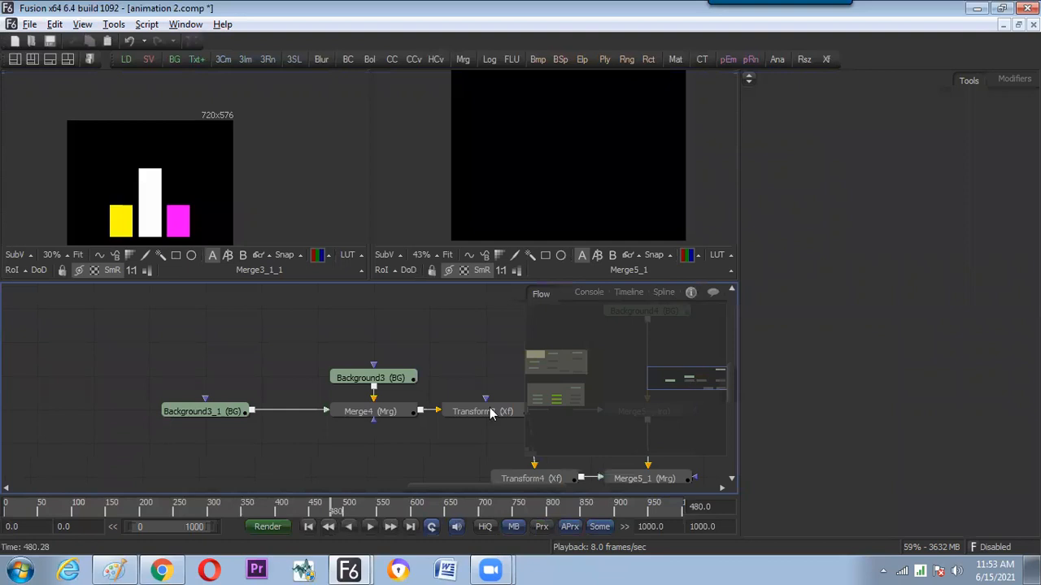
pyautogui.click(370, 413)
pyautogui.click(662, 294)
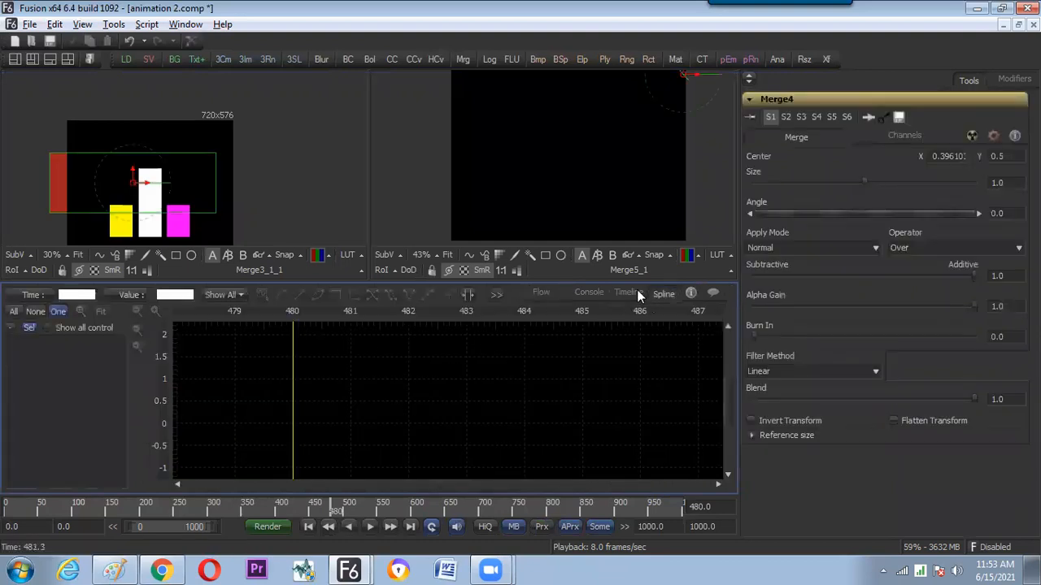
pyautogui.click(589, 292)
pyautogui.click(540, 293)
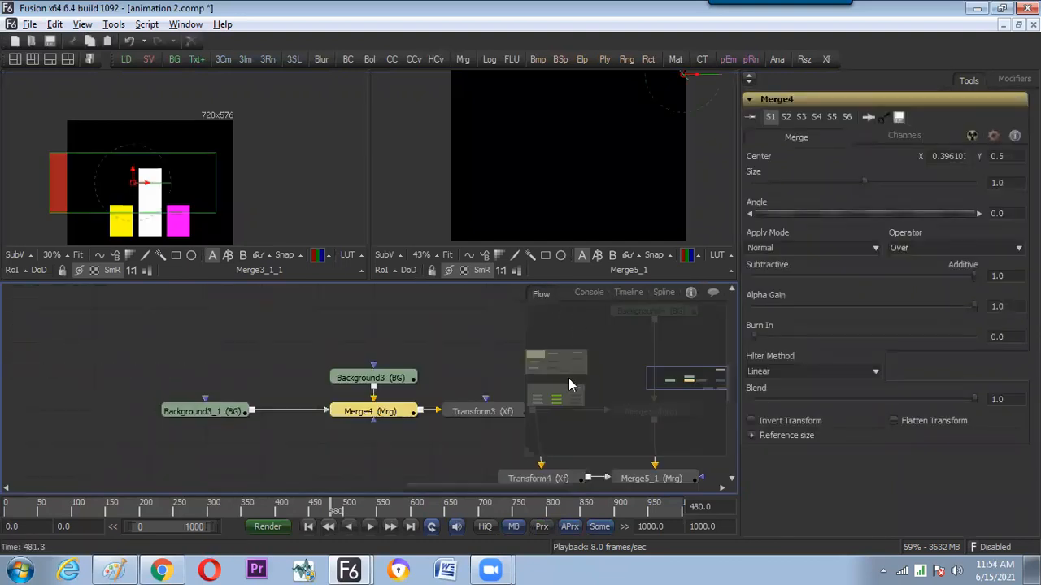
# Display Transform3's X Size curve in the spline editor and fit it to the graph area.
pyautogui.click(478, 412)
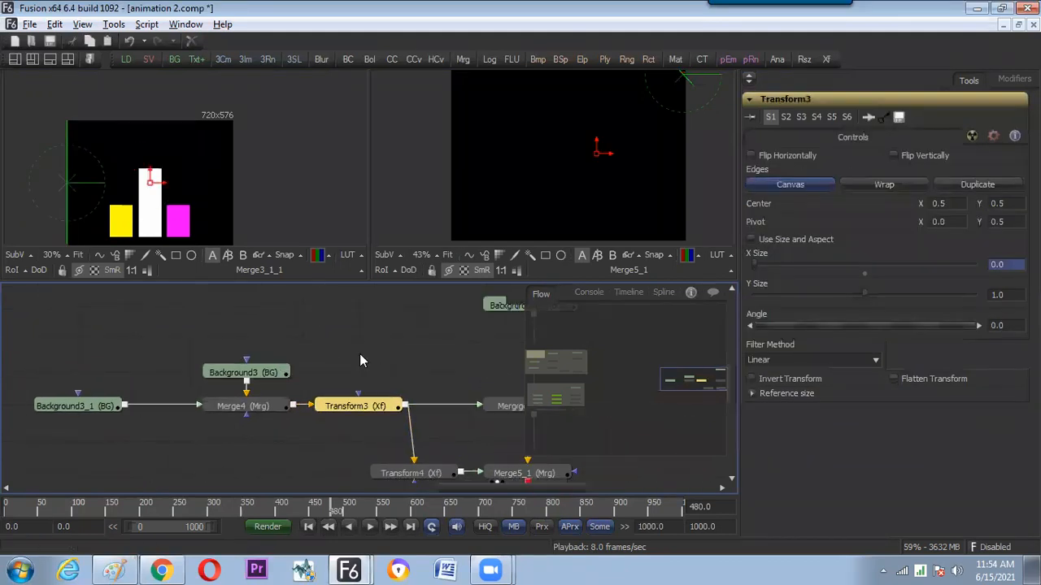
pyautogui.click(663, 293)
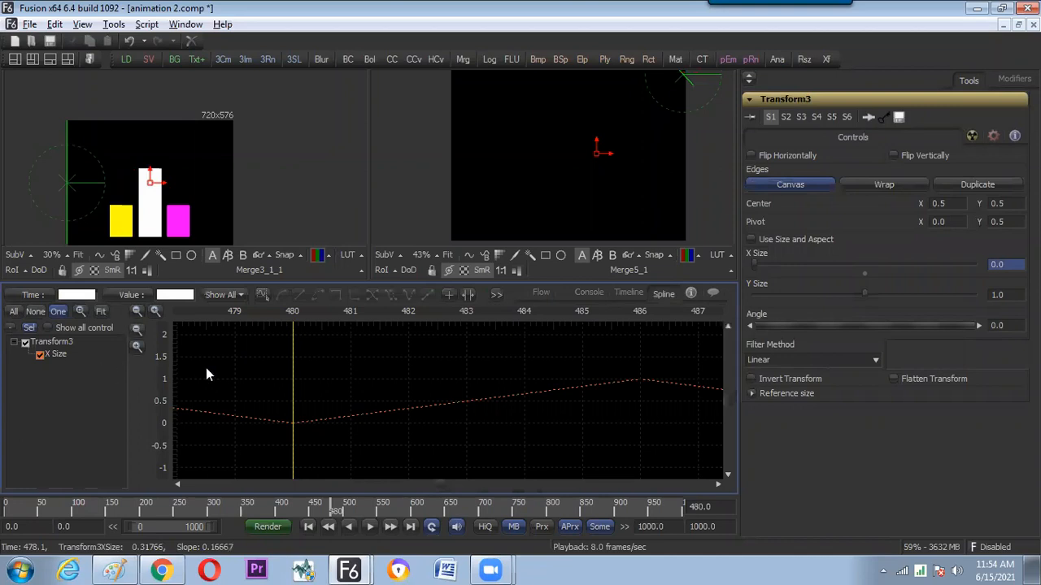
pyautogui.hotkey('ctrl', 'a')
pyautogui.click(99, 312)
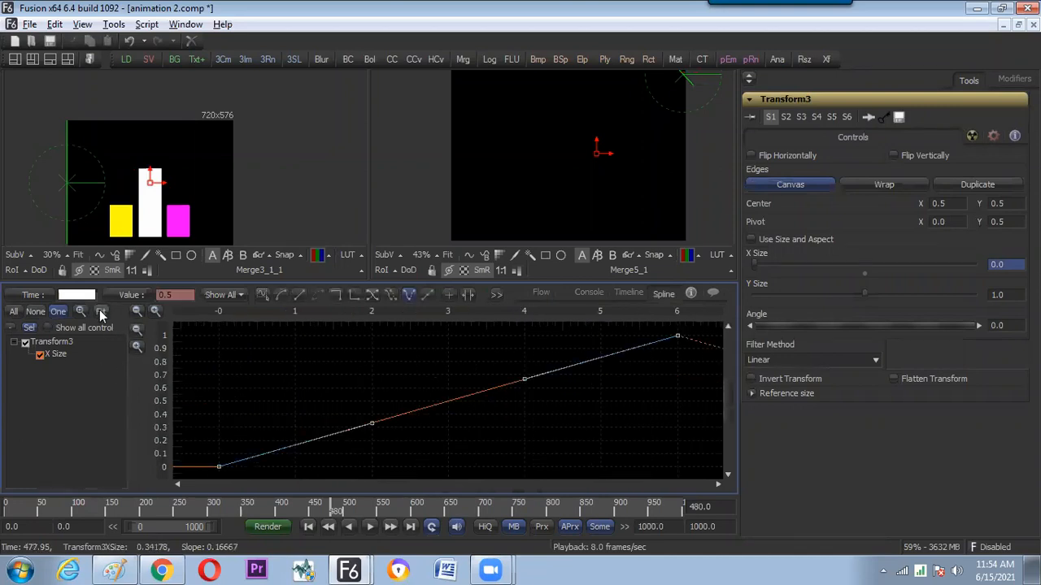
pyautogui.click(253, 400)
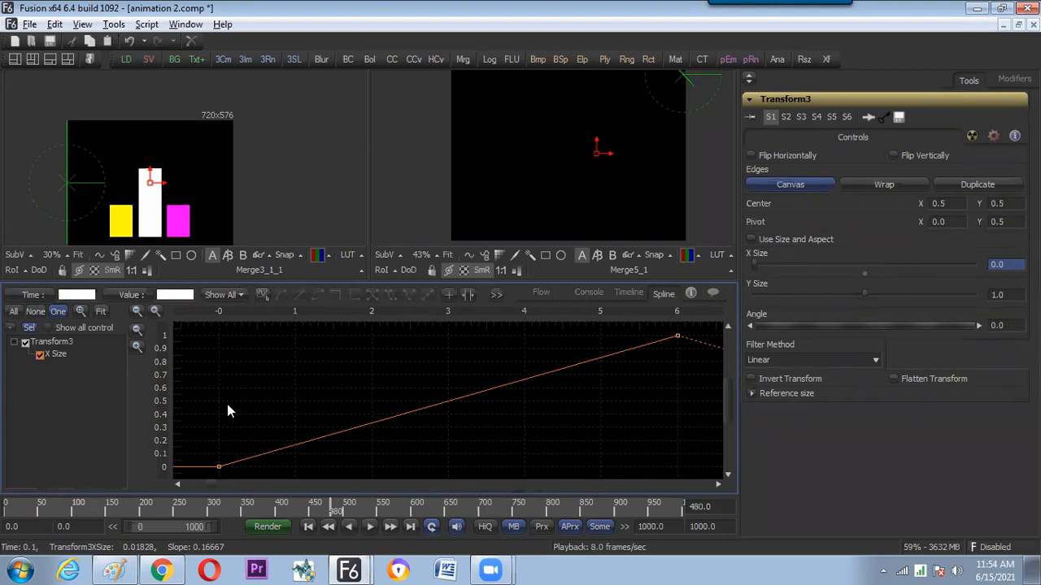
# Enclose all X Size keyframes in a shape box and lower its top edge slightly.
pyautogui.hotkey('ctrl', 'a')
pyautogui.hotkey('shift', 'b')
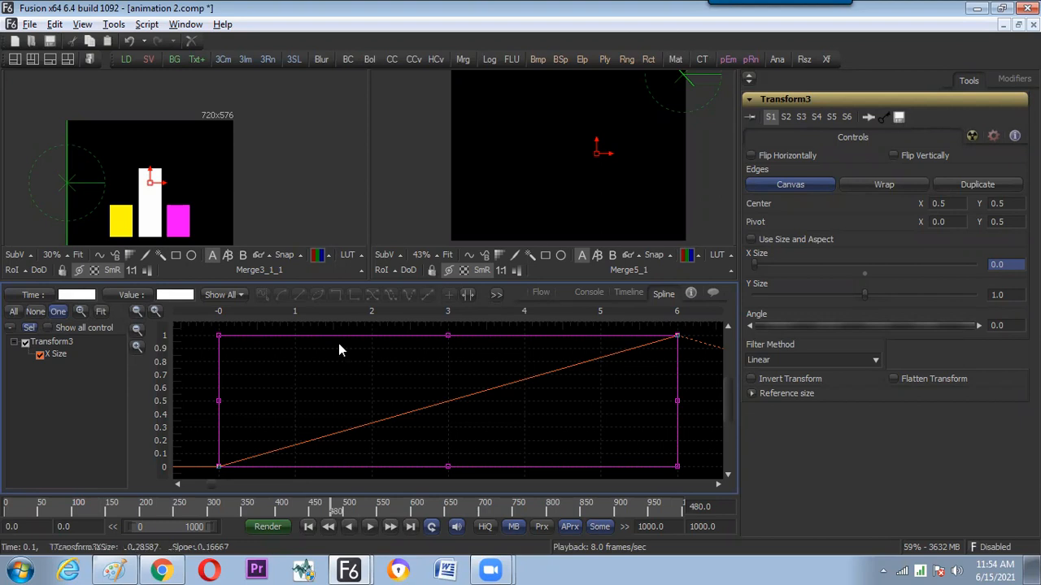
pyautogui.moveTo(447, 336)
pyautogui.mouseDown()
pyautogui.moveTo(450, 394)
pyautogui.moveTo(448, 336)
pyautogui.mouseUp()
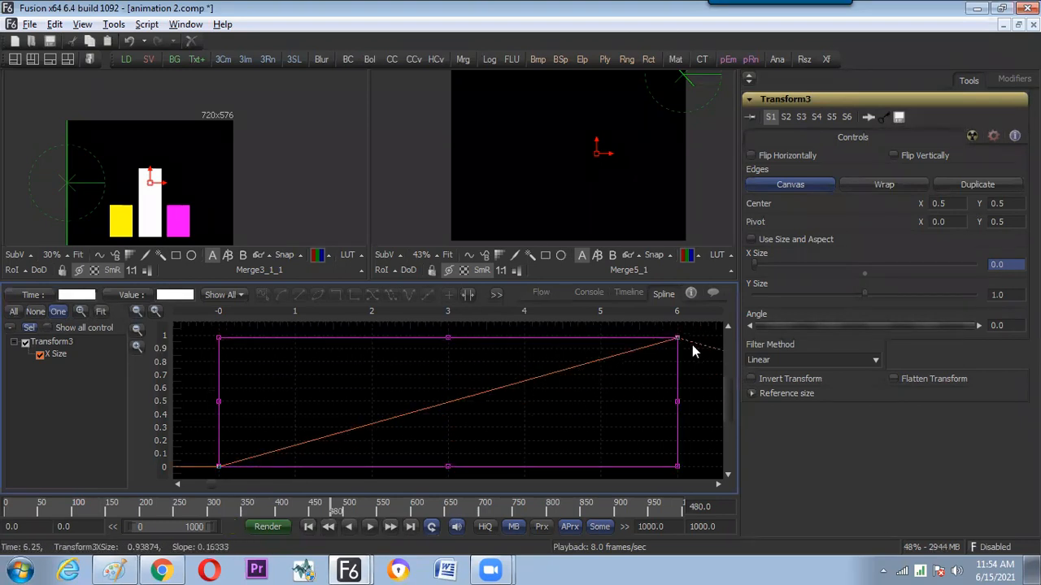
# Distort the shape box from its upper corner at frame 6, undo the first distortion, and adjust that corner slightly again.
pyautogui.moveTo(677, 339)
pyautogui.mouseDown()
pyautogui.moveTo(679, 379)
pyautogui.moveTo(679, 334)
pyautogui.mouseUp()
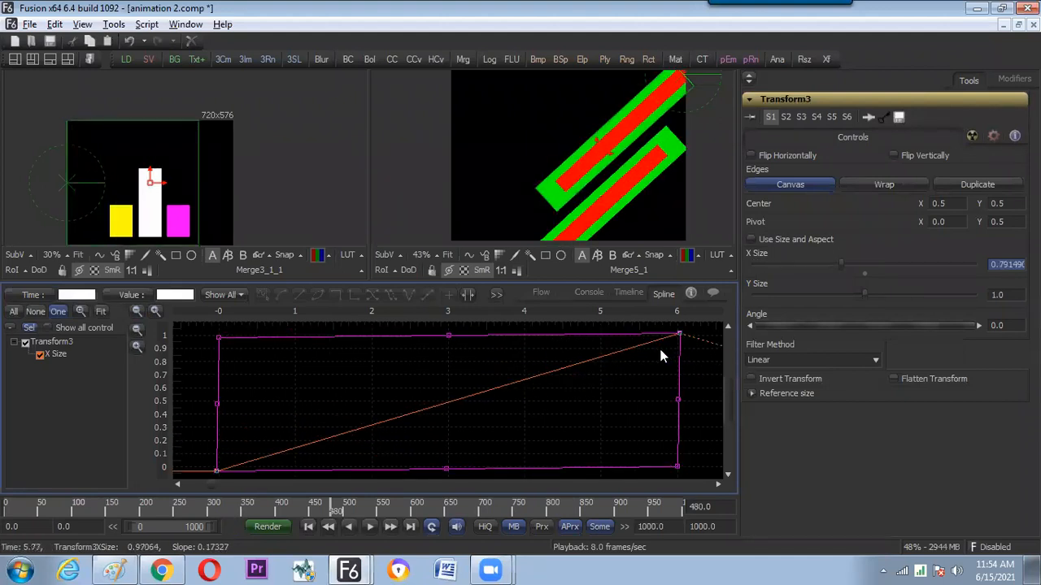
pyautogui.hotkey('ctrl', 'z')
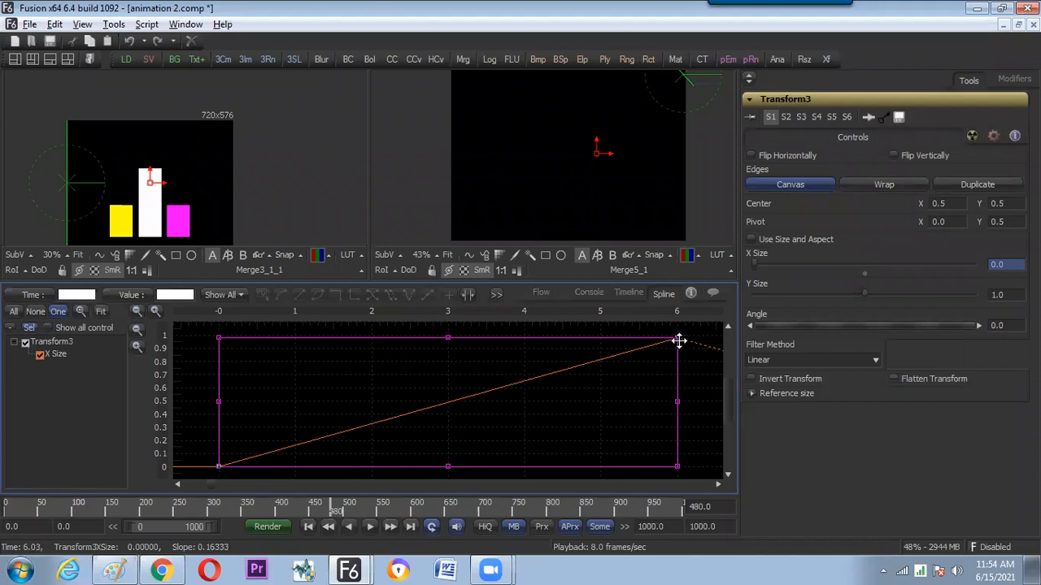
pyautogui.moveTo(677, 339)
pyautogui.mouseDown()
pyautogui.moveTo(679, 435)
pyautogui.moveTo(680, 340)
pyautogui.mouseUp()
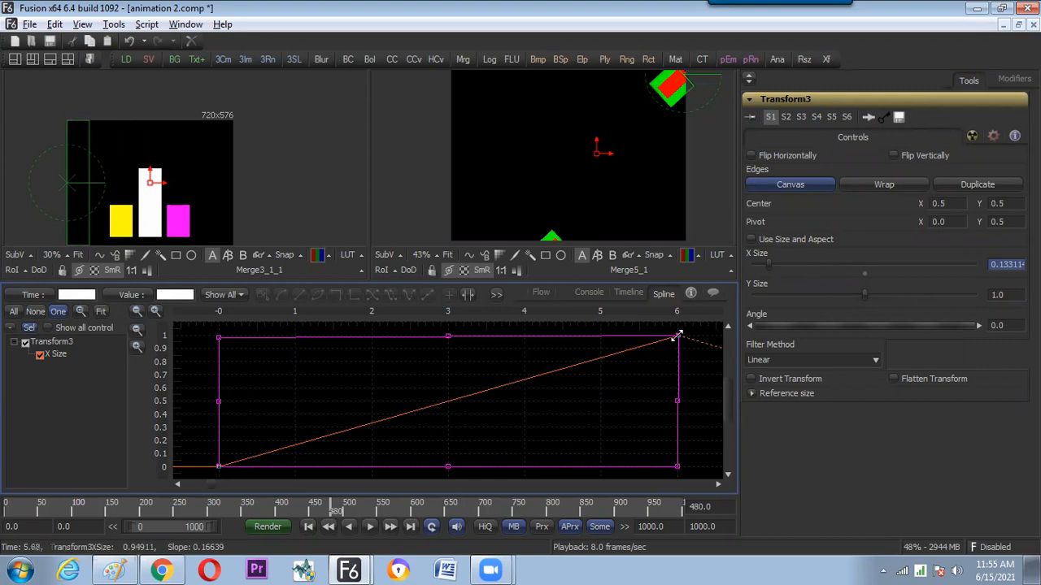
pyautogui.moveTo(678, 337)
pyautogui.mouseDown()
pyautogui.moveTo(676, 442)
pyautogui.moveTo(678, 340)
pyautogui.mouseUp()
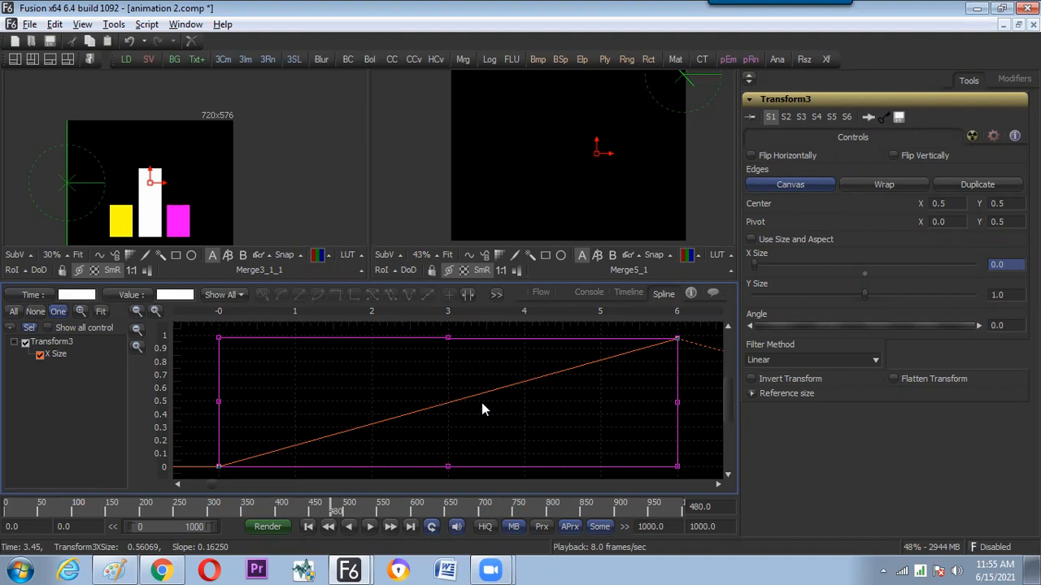
# Return to the flow and examine the Underlay2 and blink animation groups.
pyautogui.click(543, 293)
pyautogui.moveTo(606, 376); pyautogui.dragTo(618, 457)
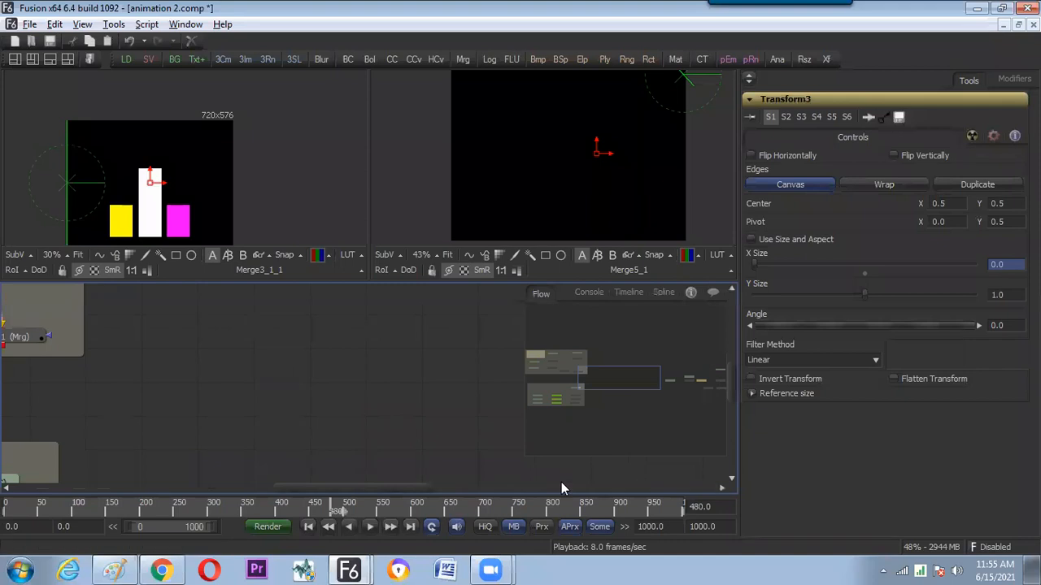
pyautogui.moveTo(590, 390); pyautogui.dragTo(547, 395)
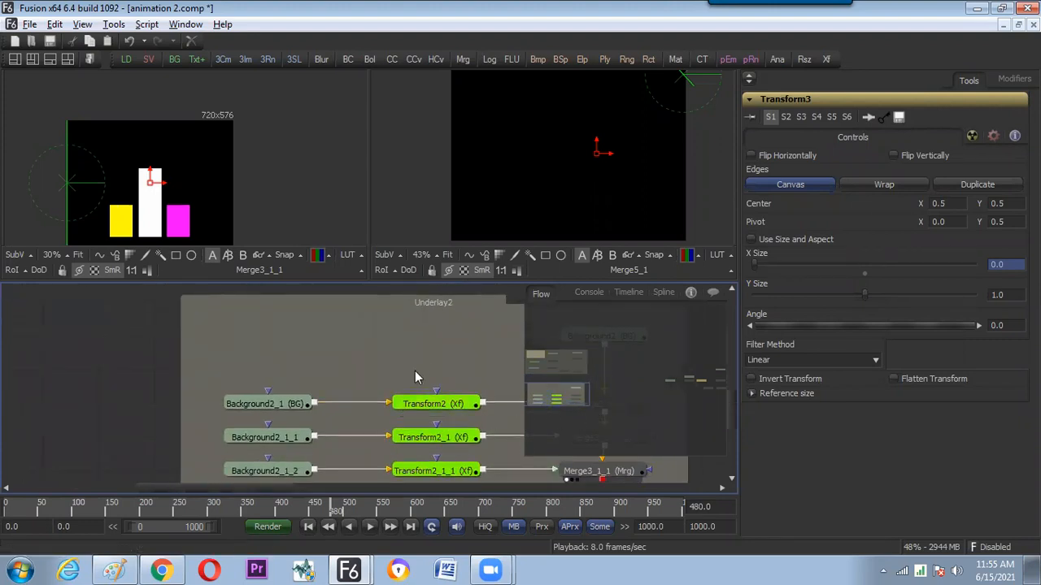
pyautogui.scroll(-5, 443, 372)
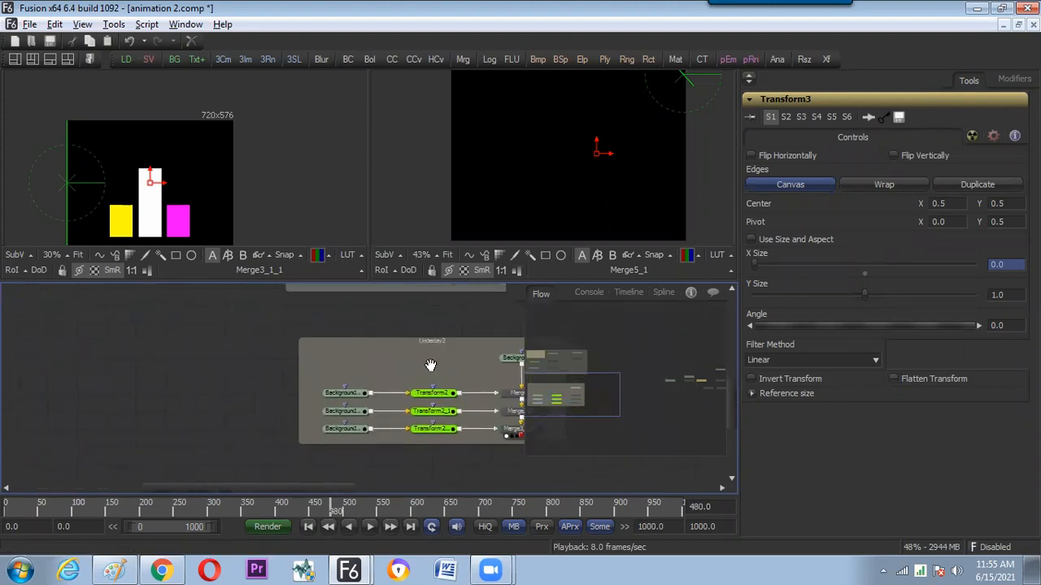
pyautogui.scroll(-4, 355, 435)
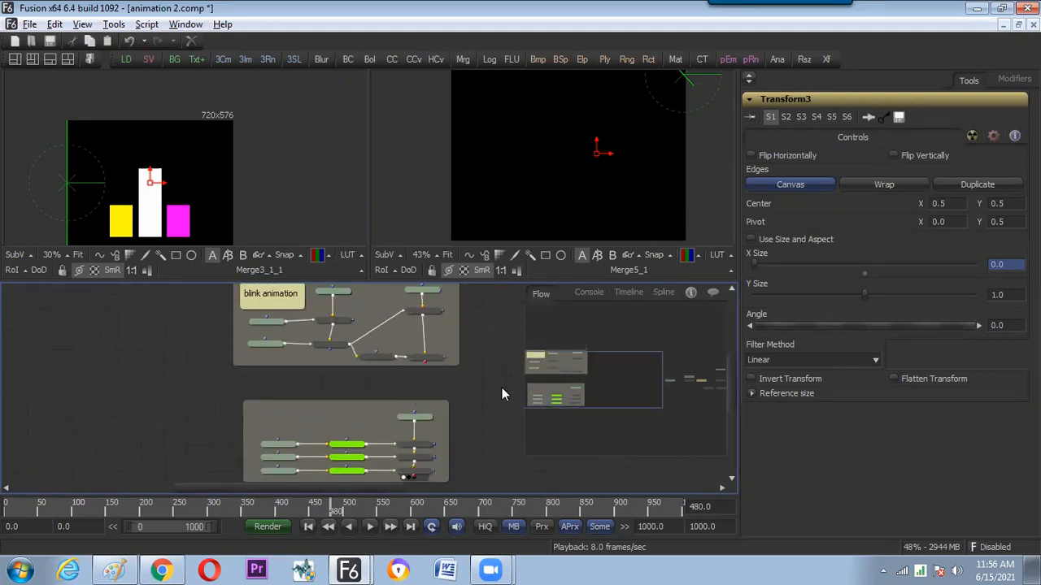
pyautogui.click(547, 366)
pyautogui.moveTo(548, 366); pyautogui.dragTo(526, 371)
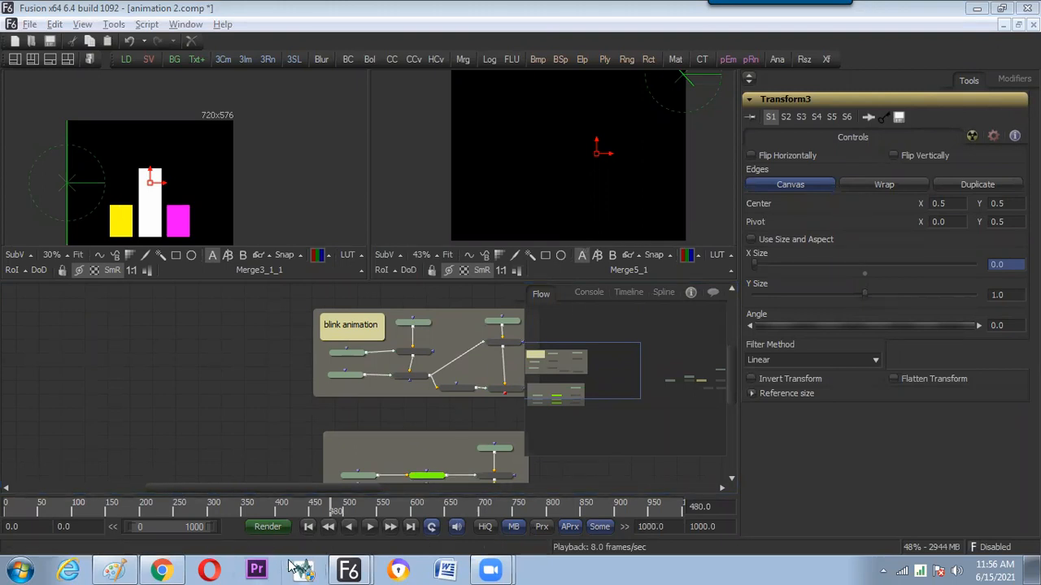
# Switch to the Paint notes and sketch columns of short green equalizer dashes below the MOTION GRAPHICS heading.
pyautogui.click(122, 569)
pyautogui.moveTo(297, 460); pyautogui.dragTo(325, 453)
pyautogui.moveTo(299, 442)
pyautogui.mouseDown()
pyautogui.moveTo(314, 444)
pyautogui.moveTo(309, 429)
pyautogui.mouseUp()
pyautogui.moveTo(296, 424); pyautogui.dragTo(305, 420)
pyautogui.moveTo(338, 455); pyautogui.dragTo(350, 452)
pyautogui.moveTo(335, 447)
pyautogui.mouseDown()
pyautogui.moveTo(345, 444)
pyautogui.moveTo(338, 437)
pyautogui.mouseUp()
pyautogui.moveTo(329, 432); pyautogui.dragTo(362, 450)
pyautogui.moveTo(351, 445); pyautogui.dragTo(360, 441)
pyautogui.moveTo(349, 436); pyautogui.dragTo(357, 423)
pyautogui.moveTo(341, 420); pyautogui.dragTo(348, 412)
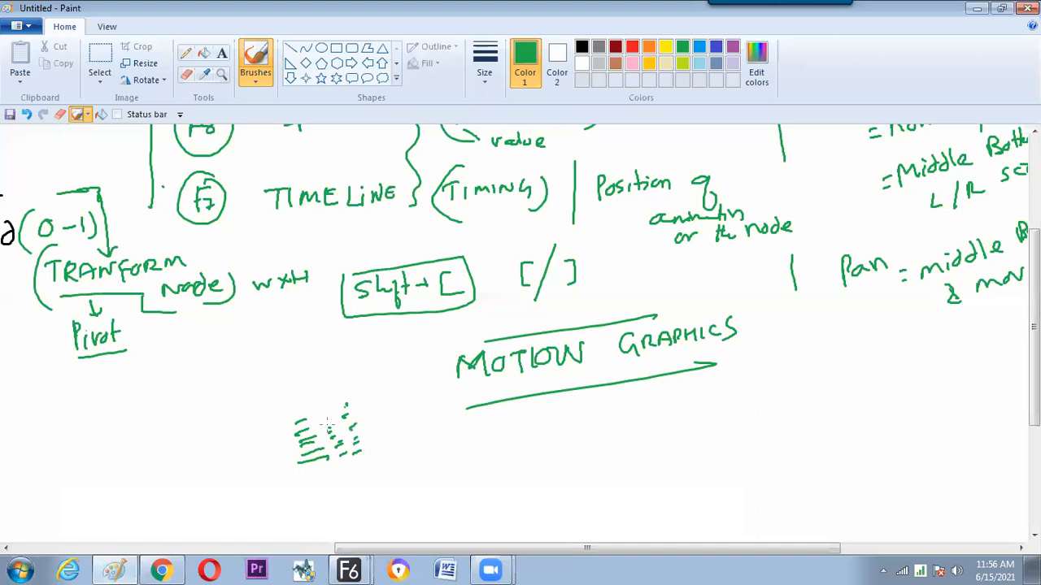
# Add upward strokes along the dash columns and a separate vertical arrow beside them, and undo the most recent strokes.
pyautogui.moveTo(294, 467); pyautogui.dragTo(287, 427)
pyautogui.moveTo(339, 460); pyautogui.dragTo(327, 427)
pyautogui.moveTo(299, 477); pyautogui.dragTo(316, 472)
pyautogui.moveTo(245, 461); pyautogui.dragTo(242, 498)
pyautogui.moveTo(240, 472)
pyautogui.mouseDown()
pyautogui.moveTo(260, 460)
pyautogui.moveTo(268, 496)
pyautogui.moveTo(238, 488)
pyautogui.moveTo(231, 464)
pyautogui.mouseUp()
pyautogui.hotkey('ctrl', 'z')
pyautogui.hotkey('ctrl', 'z')
pyautogui.hotkey('ctrl', 'z')
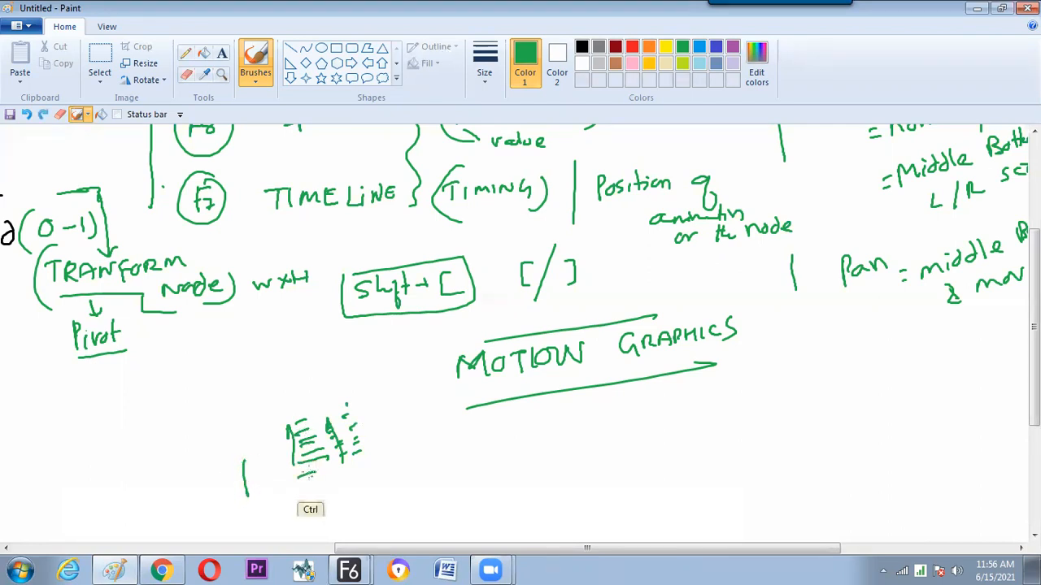